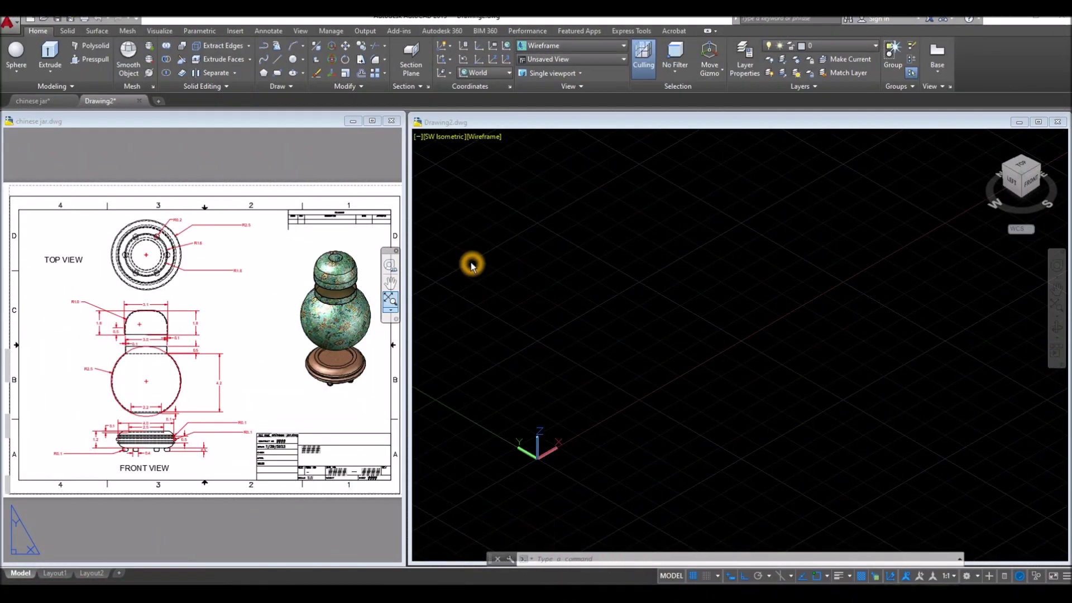
{"action": "left_click", "coordinate": [77, 122]}
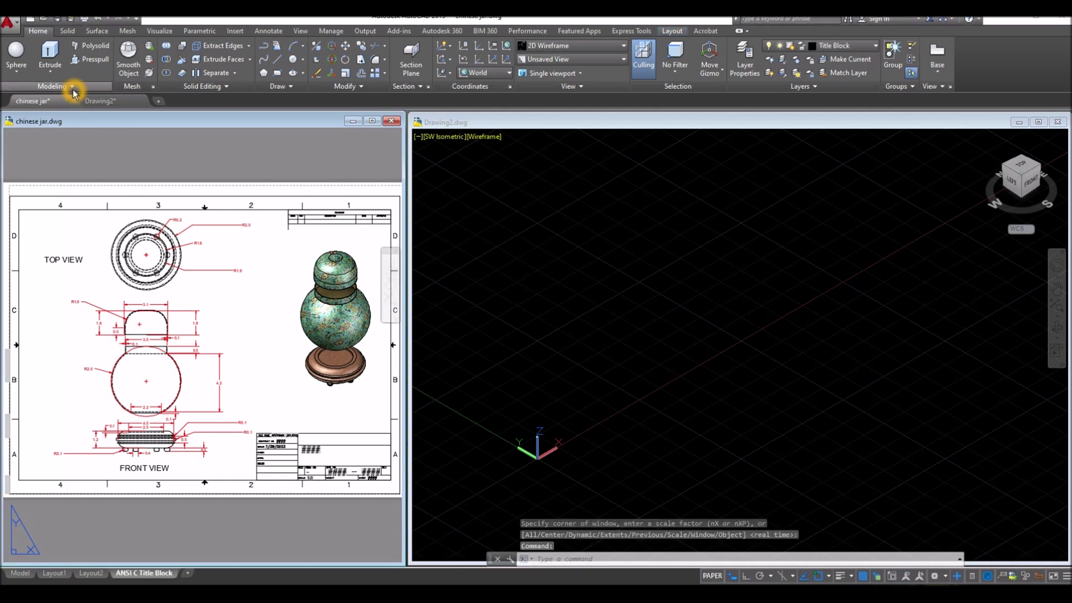
{"action": "left_click", "coordinate": [20, 75]}
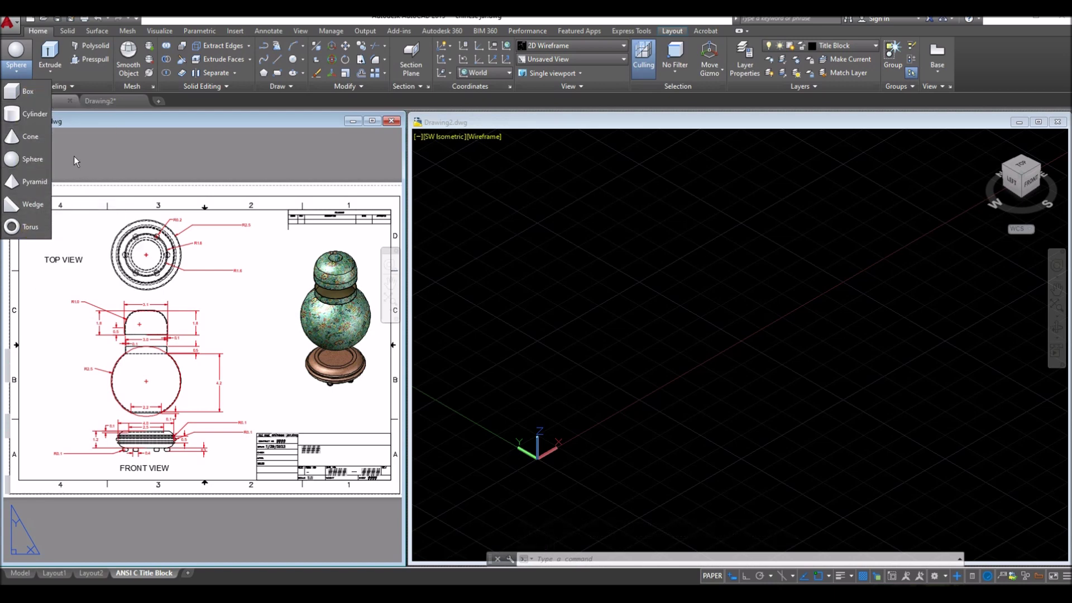
{"action": "left_click", "coordinate": [549, 262]}
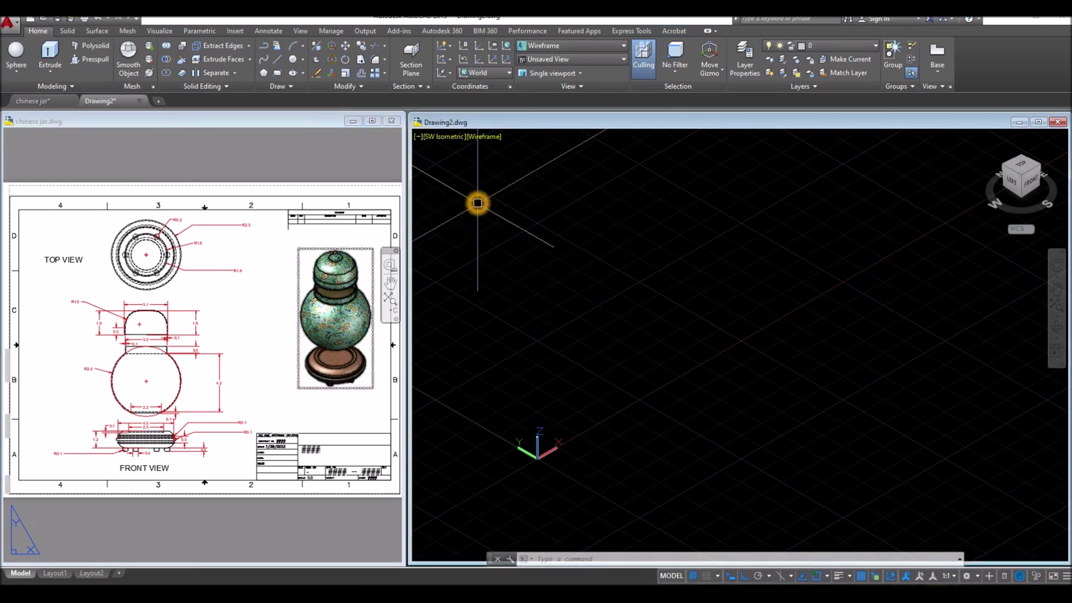
Set the empty Drawing2 model to the Front view and bring up the jar's front-view dimensions in the reference drawing
{"action": "left_click", "coordinate": [441, 137]}
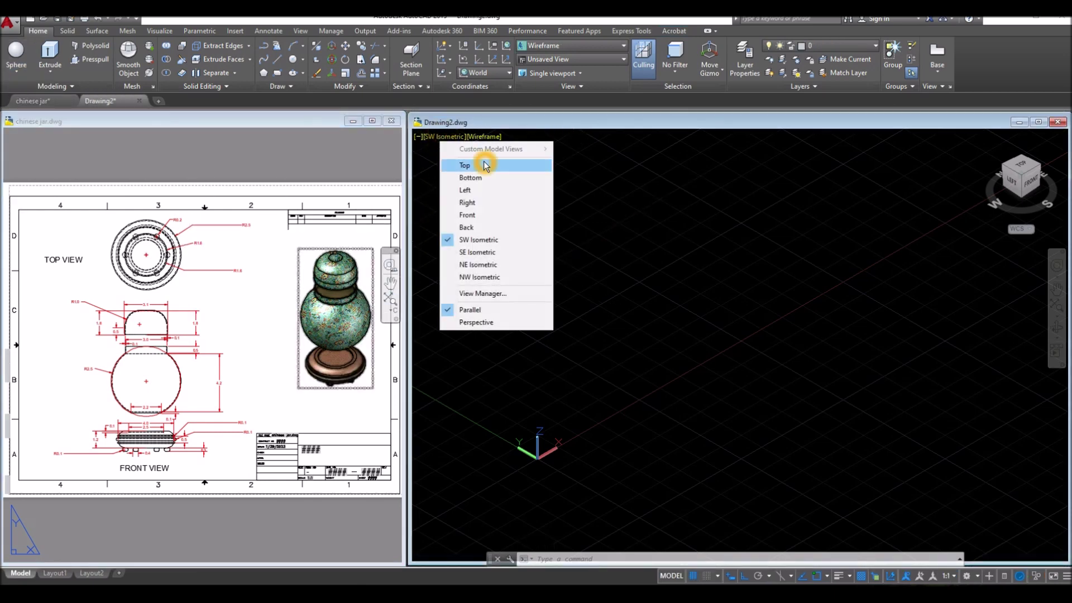
{"action": "left_click", "coordinate": [484, 215]}
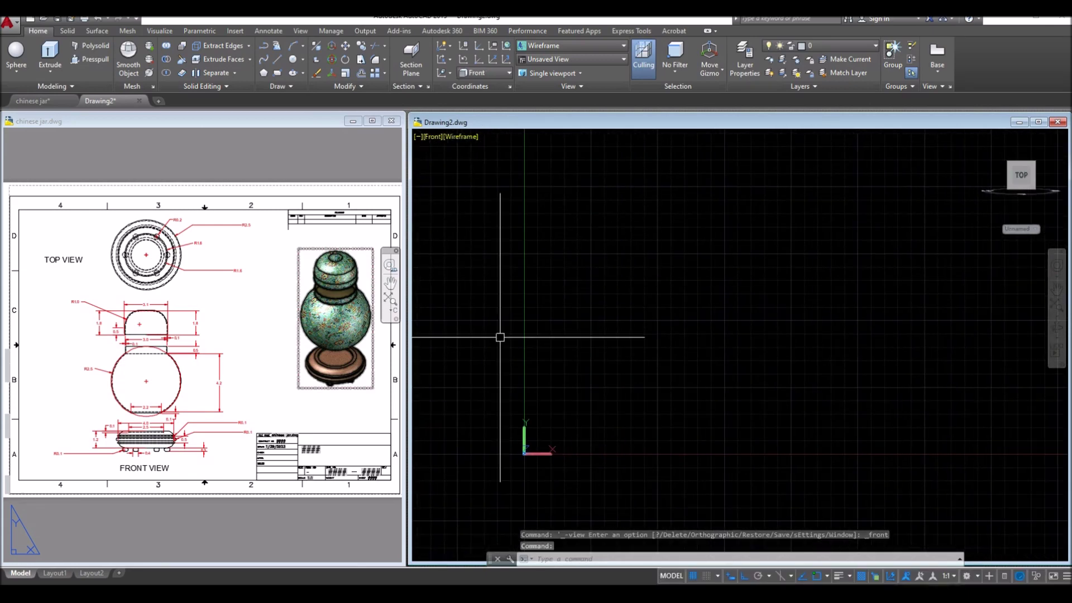
{"action": "left_click", "coordinate": [120, 394]}
{"action": "scroll", "coordinate": [120, 396], "scroll_direction": "up", "scroll_amount": 6}
{"action": "scroll", "coordinate": [124, 439], "scroll_direction": "down", "scroll_amount": 2}
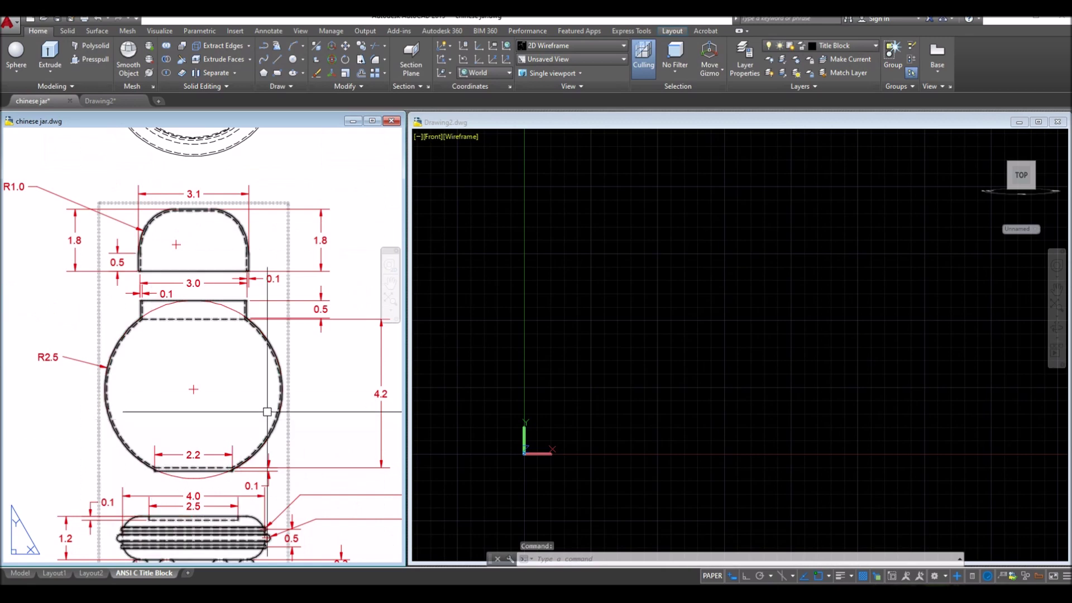
{"action": "left_click", "coordinate": [627, 364]}
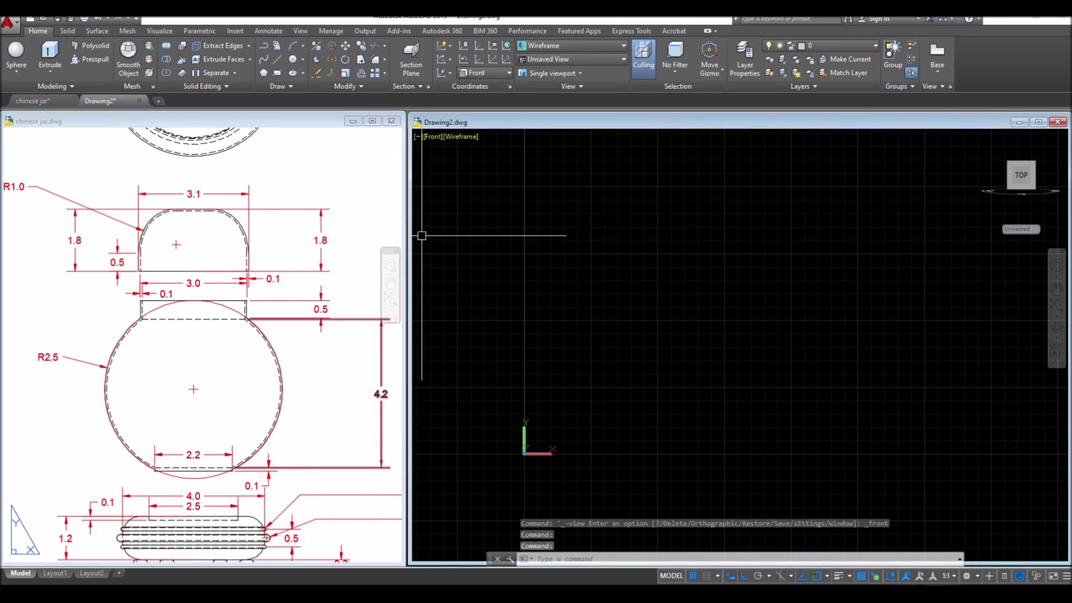
Create a sphere of radius 2.5 in Drawing2 as the jar body
{"action": "left_click", "coordinate": [19, 53]}
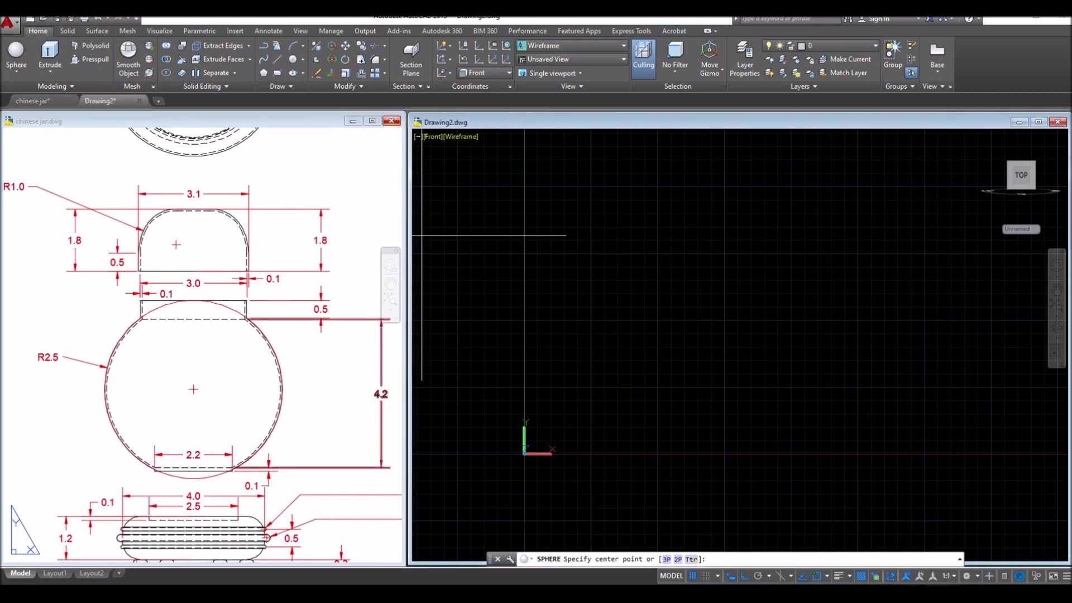
{"action": "left_click", "coordinate": [597, 290]}
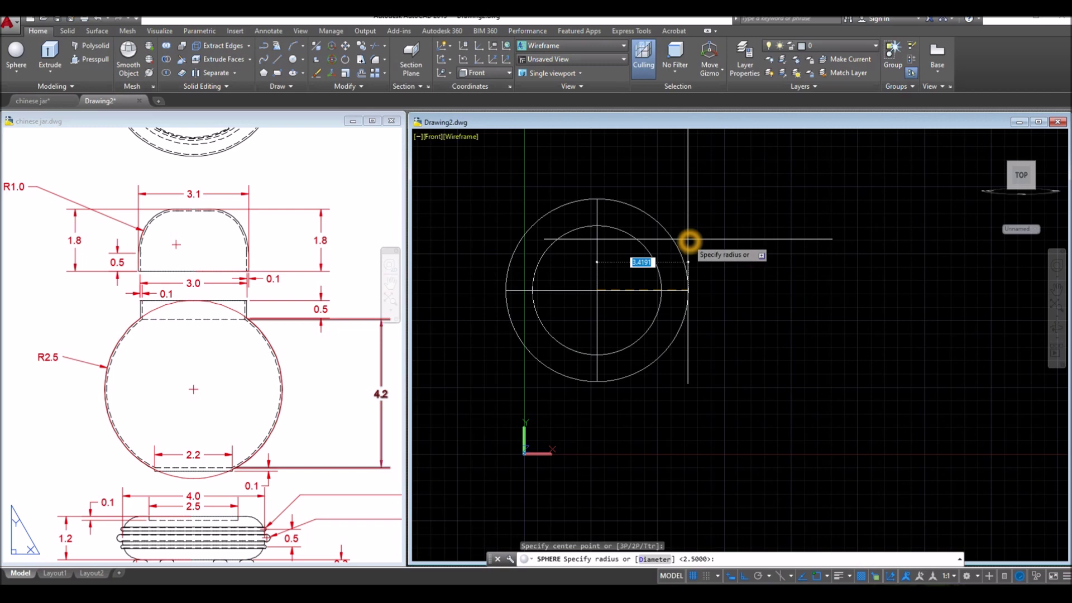
{"action": "type", "text": "2.5"}
{"action": "key", "text": "Return"}
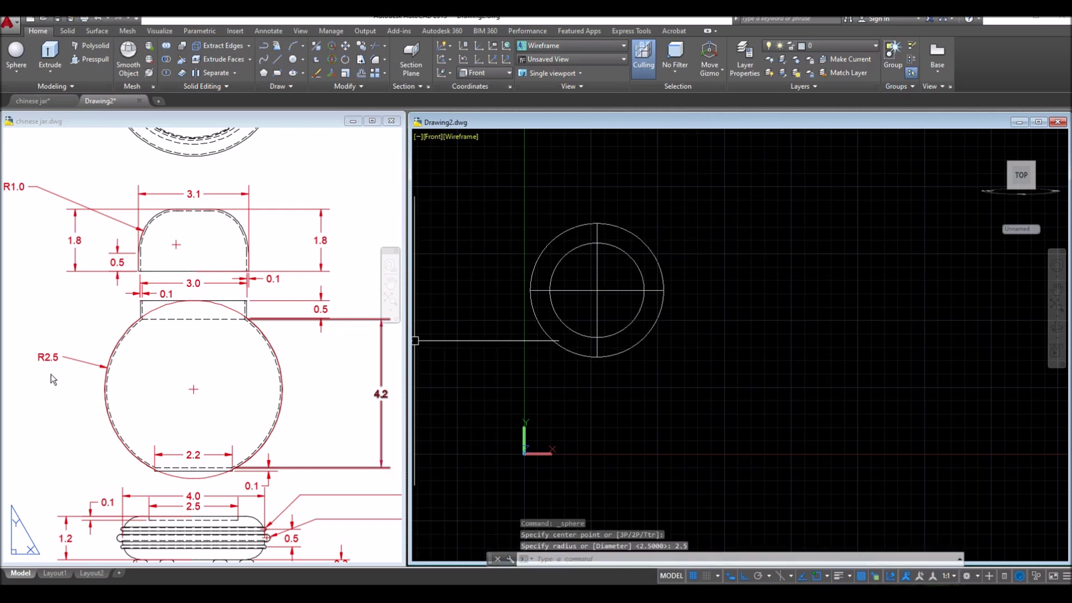
Check the body's radius dimension in the reference drawing and draw a circle of radius 2.5 snapped to the sphere's center of face
{"action": "left_click", "coordinate": [33, 383]}
{"action": "left_click", "coordinate": [62, 359]}
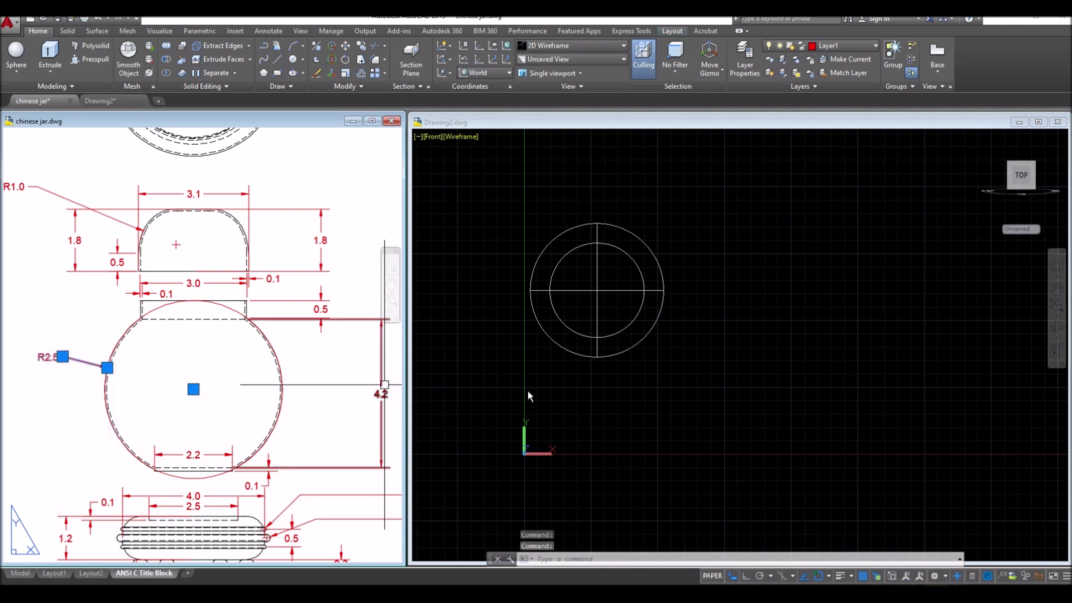
{"action": "left_click", "coordinate": [545, 394]}
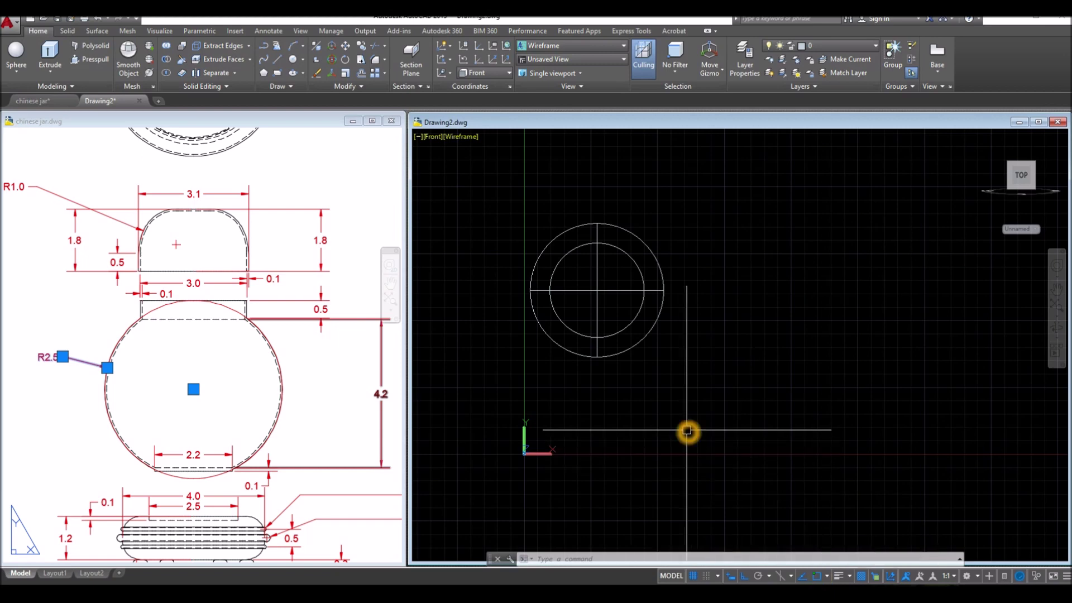
{"action": "key", "text": "Return"}
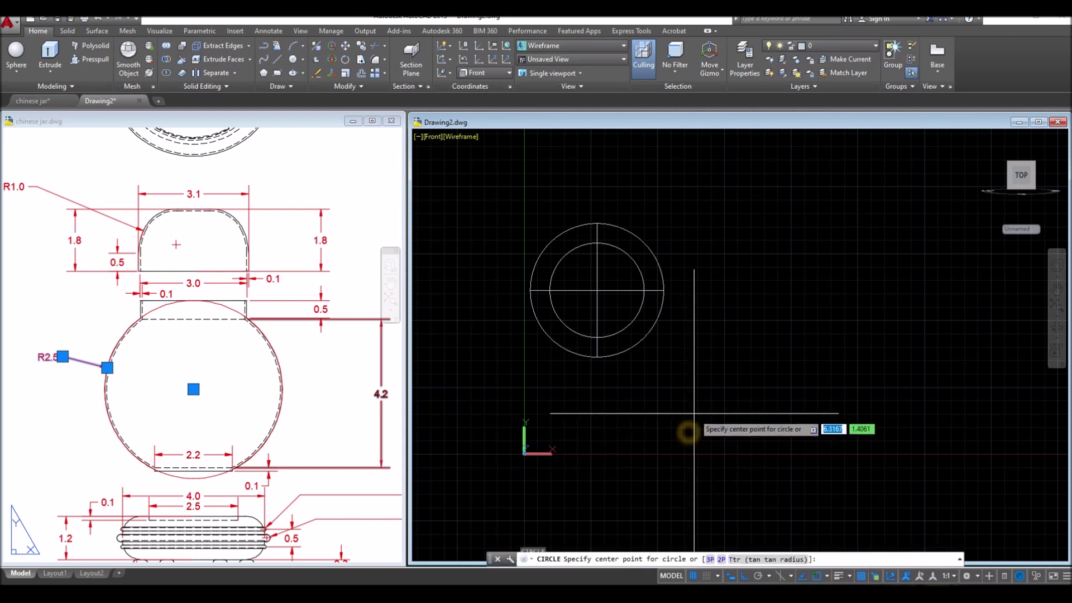
{"action": "right_click", "coordinate": [680, 292], "text": "shift"}
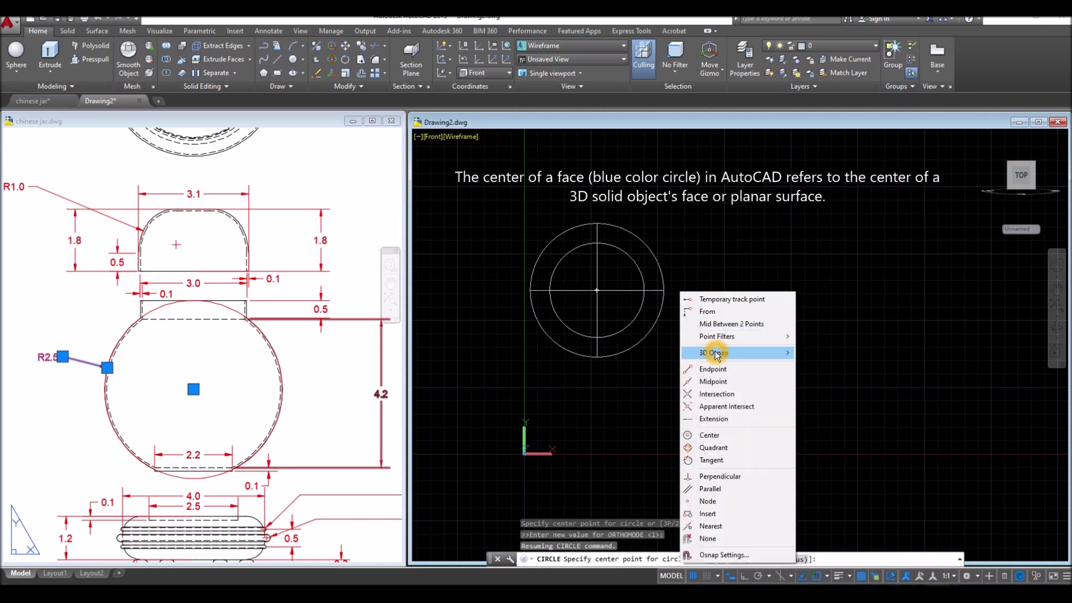
{"action": "mouse_move", "coordinate": [718, 354]}
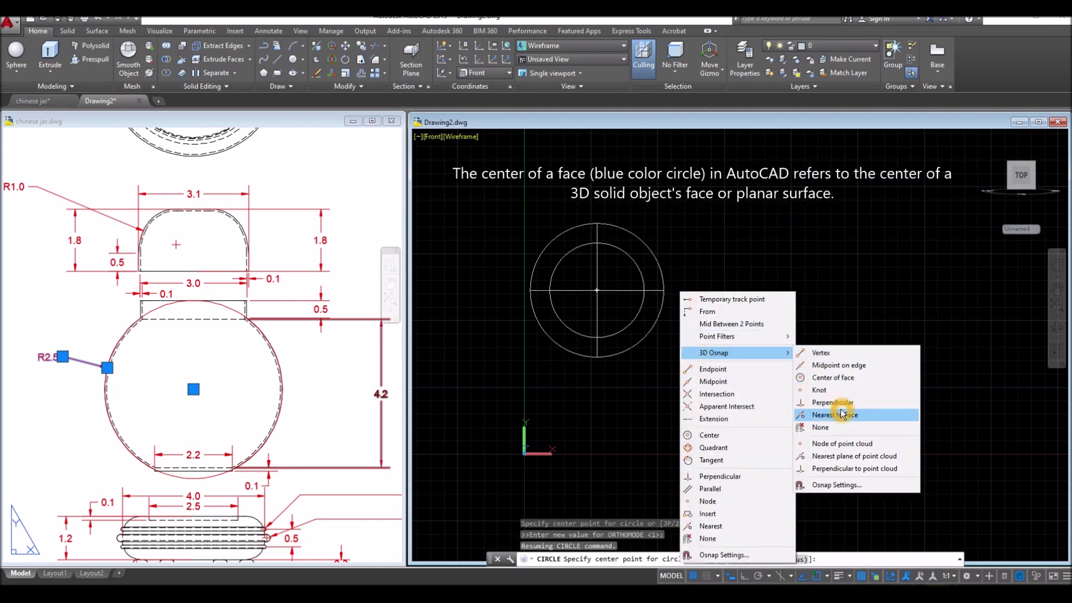
{"action": "left_click", "coordinate": [846, 380]}
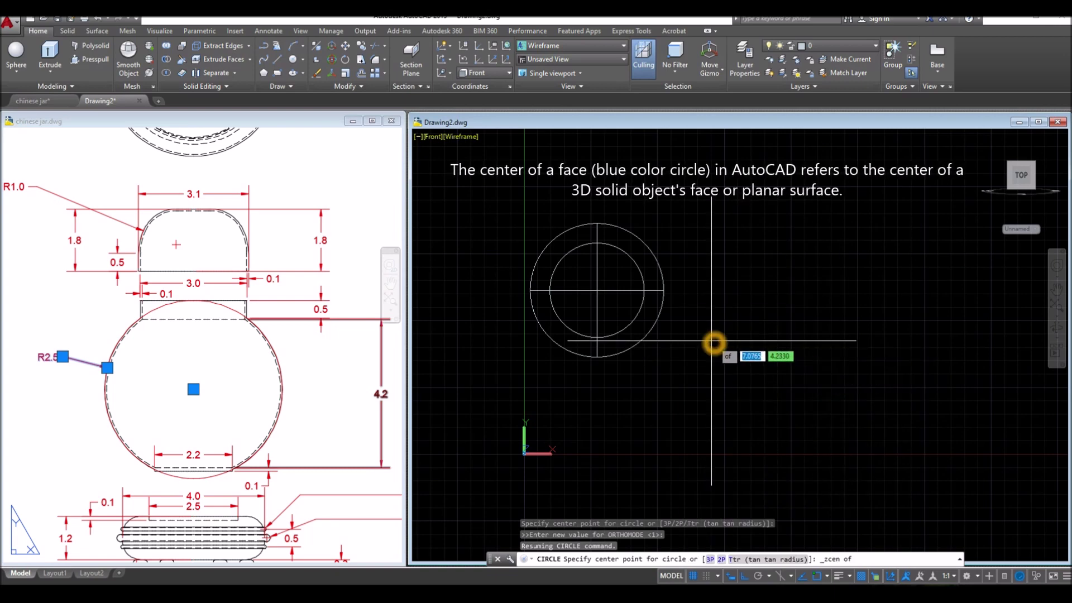
{"action": "mouse_move", "coordinate": [642, 326]}
{"action": "middle_mouse_down"}
{"action": "mouse_move", "coordinate": [632, 335]}
{"action": "mouse_move", "coordinate": [638, 370]}
{"action": "middle_mouse_up"}
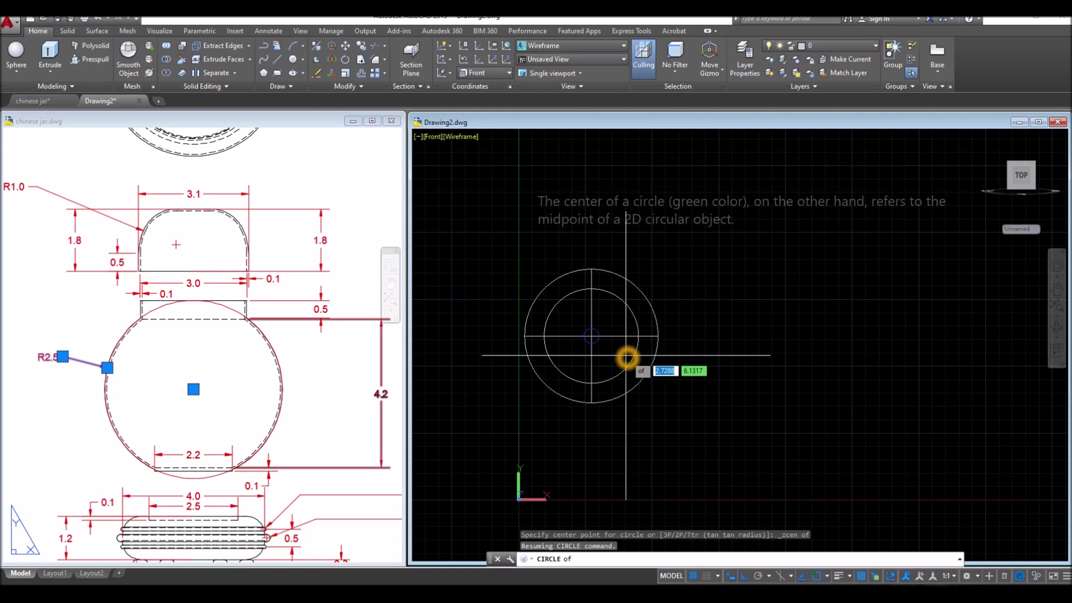
{"action": "left_click", "coordinate": [626, 358]}
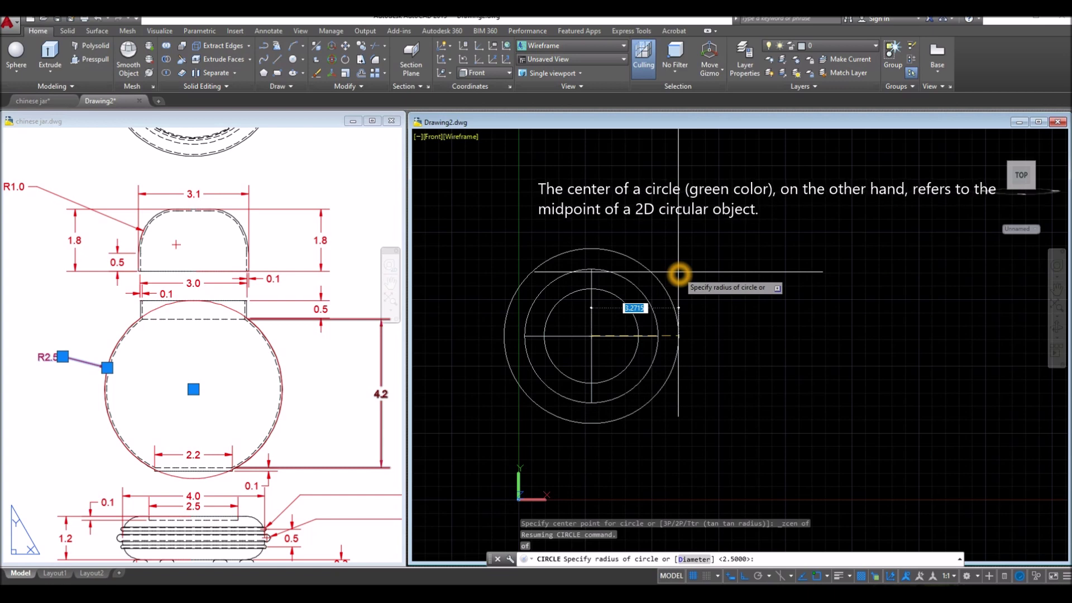
{"action": "key", "text": "Return"}
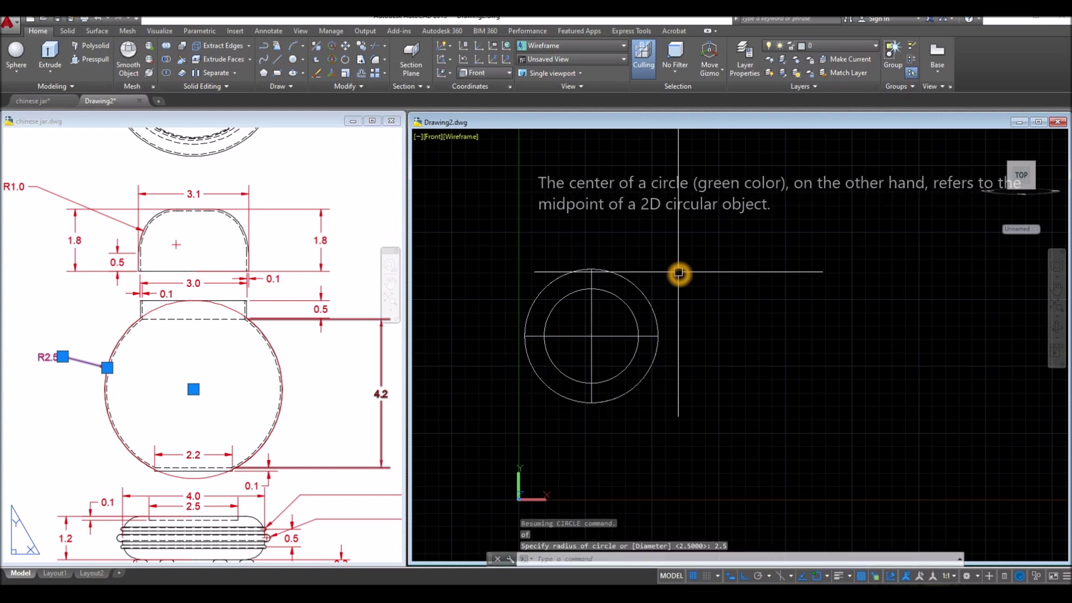
Display the sphere in the Conceptual visual style at an angled view and turn the grid off
{"action": "left_click", "coordinate": [464, 139]}
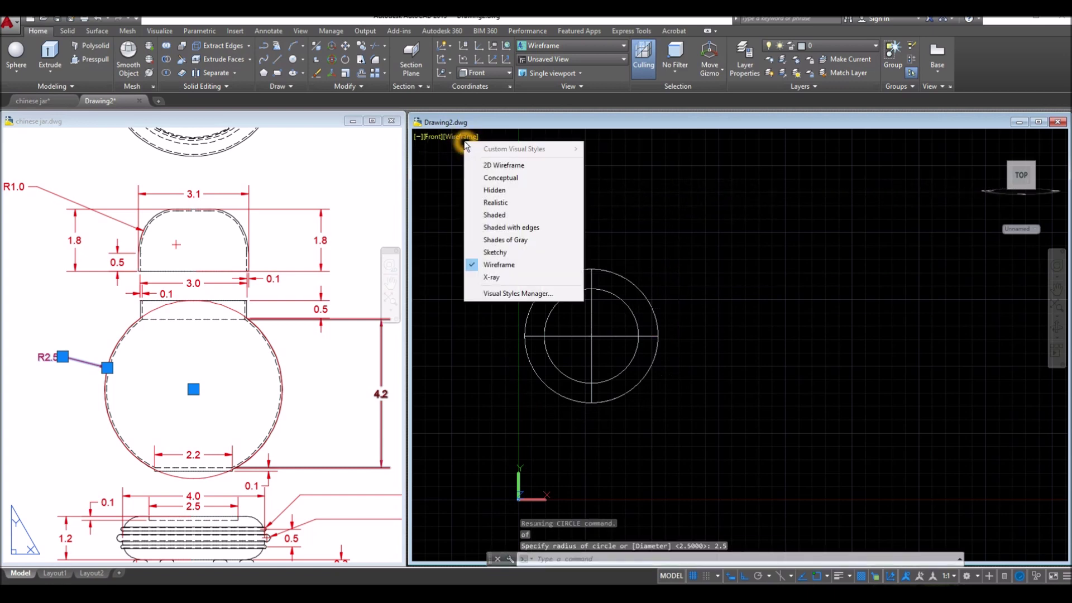
{"action": "left_click", "coordinate": [502, 178]}
{"action": "middle_click_drag", "start_coordinate": [646, 239], "coordinate": [700, 290], "text": "shift"}
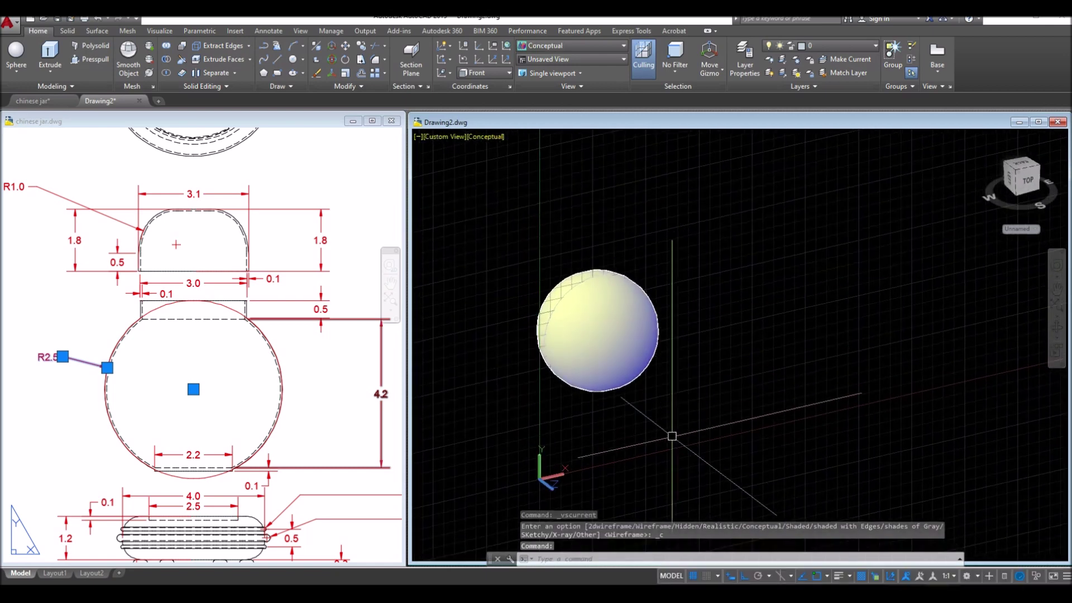
{"action": "left_click", "coordinate": [698, 578]}
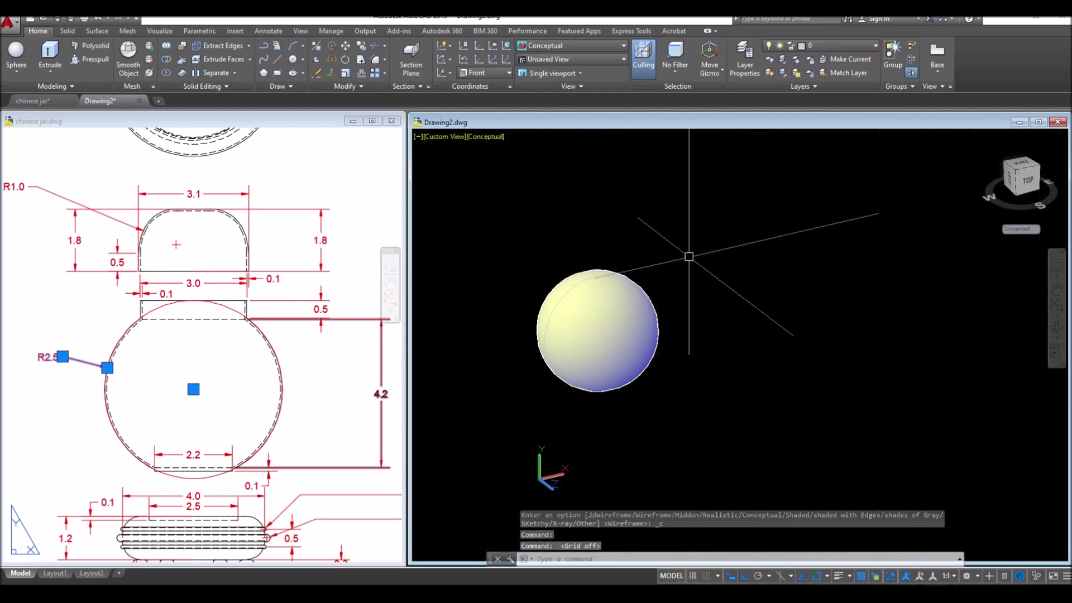
Show the model in the X-ray visual style and select the circle overlapping the sphere to inspect it, then clear the selection
{"action": "left_click", "coordinate": [479, 145]}
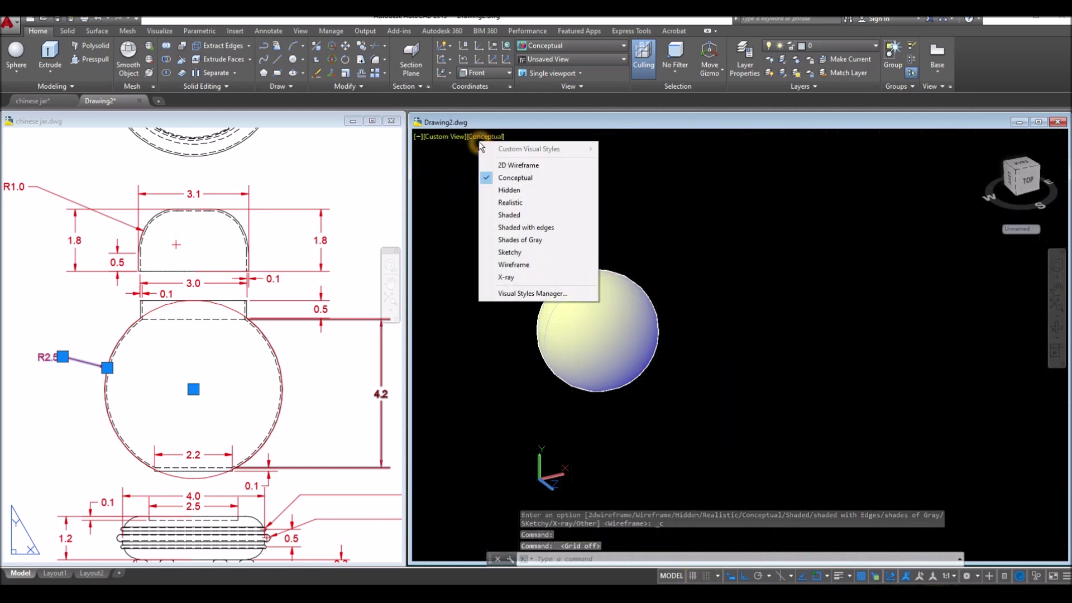
{"action": "left_click", "coordinate": [512, 278]}
{"action": "middle_click_drag", "start_coordinate": [627, 276], "coordinate": [613, 295], "text": "shift"}
{"action": "left_click", "coordinate": [631, 302]}
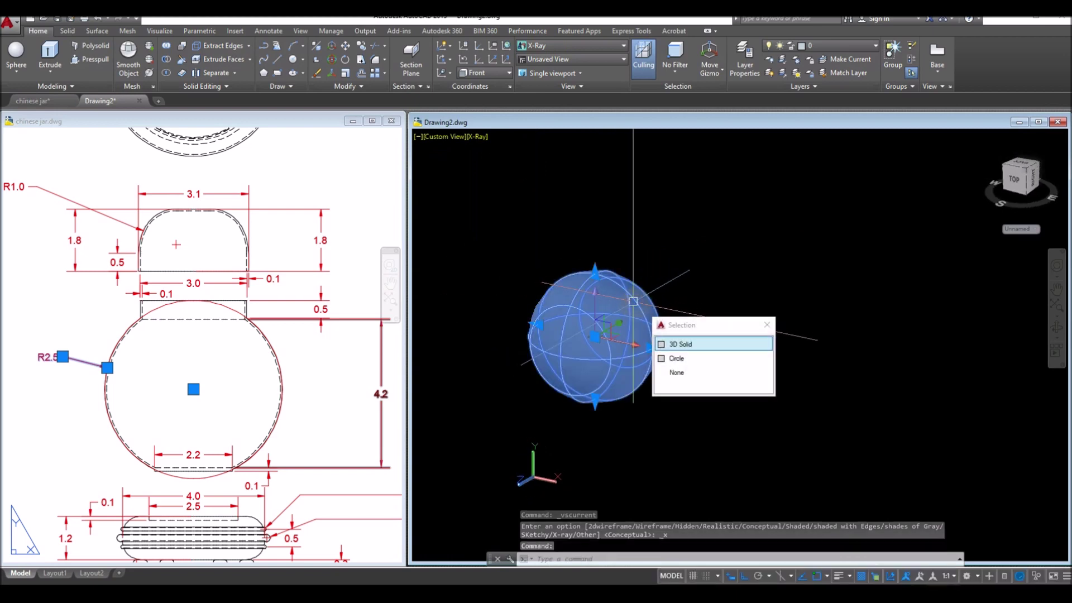
{"action": "left_click", "coordinate": [682, 358]}
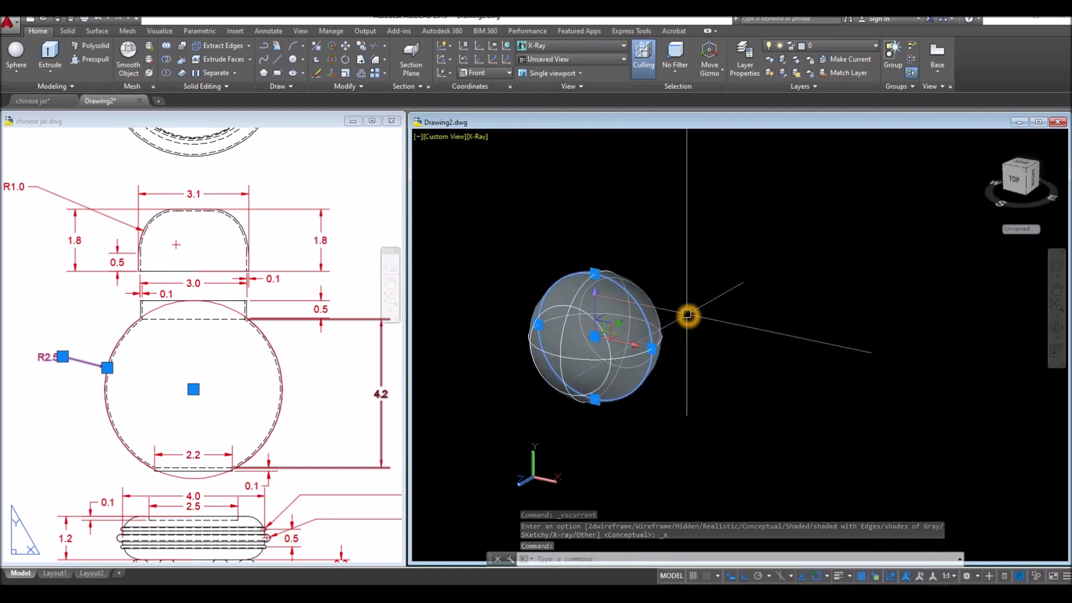
{"action": "key", "text": "Escape"}
Draw a vertical line 0.5 long straight down from the top of the circle on the sphere
{"action": "scroll", "coordinate": [669, 291], "scroll_direction": "up", "scroll_amount": 2}
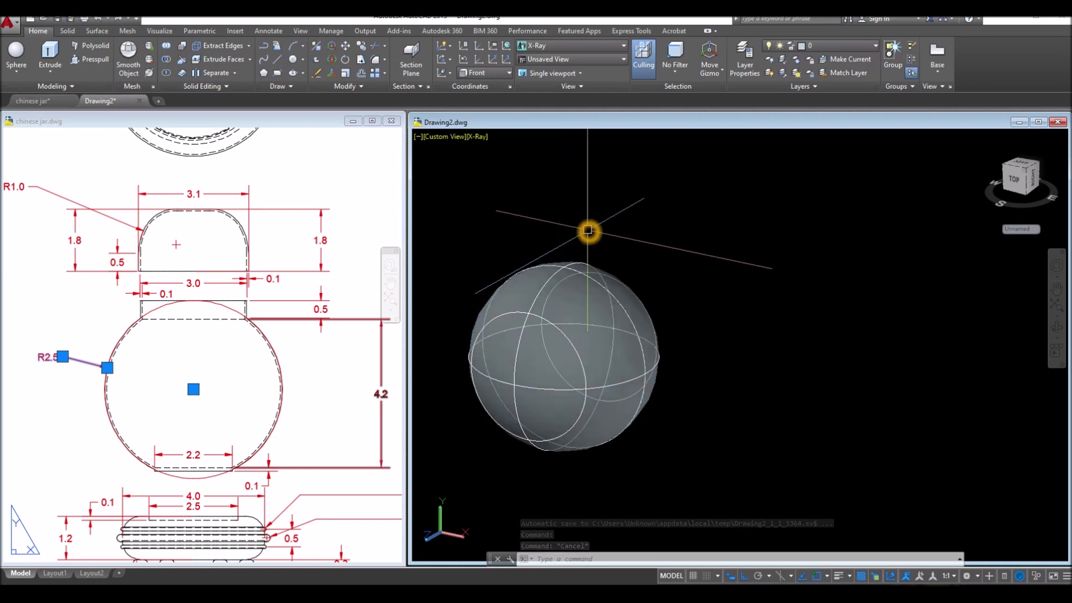
{"action": "type", "text": "l"}
{"action": "key", "text": "Return"}
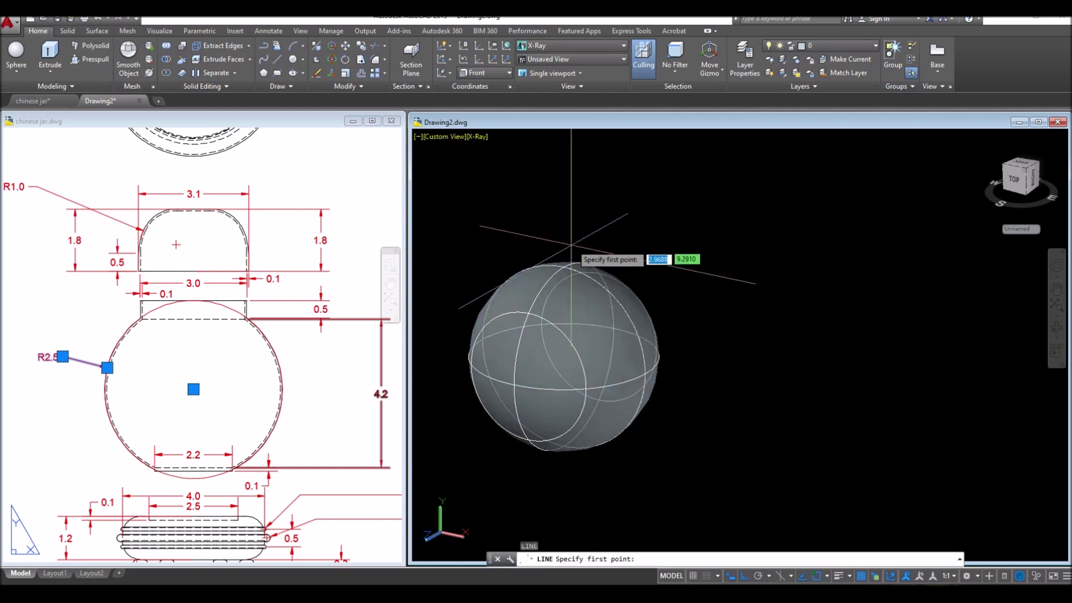
{"action": "left_click", "coordinate": [564, 267]}
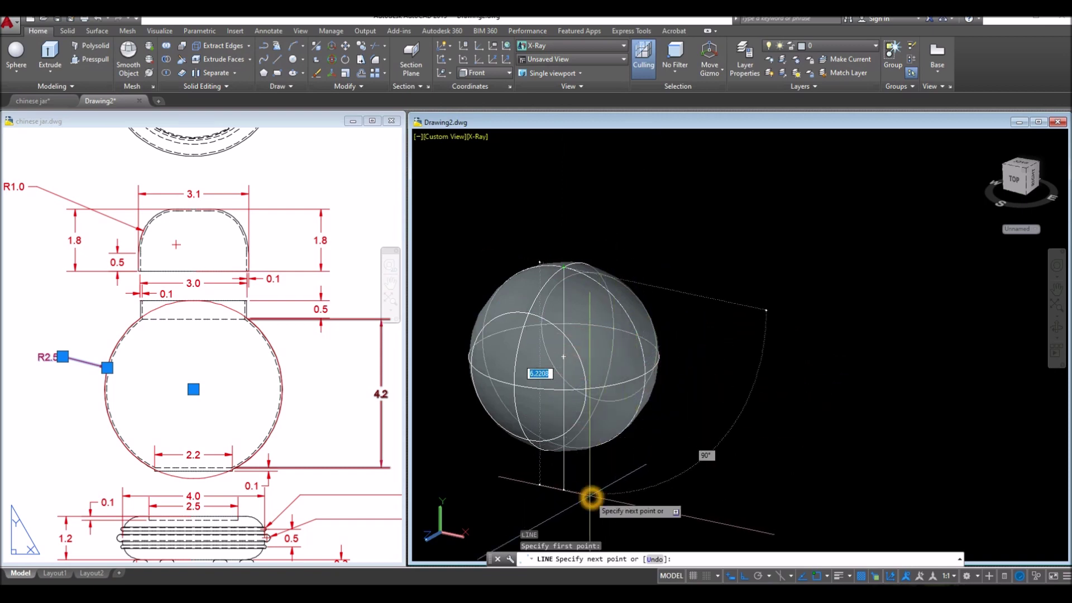
{"action": "key", "text": "Return"}
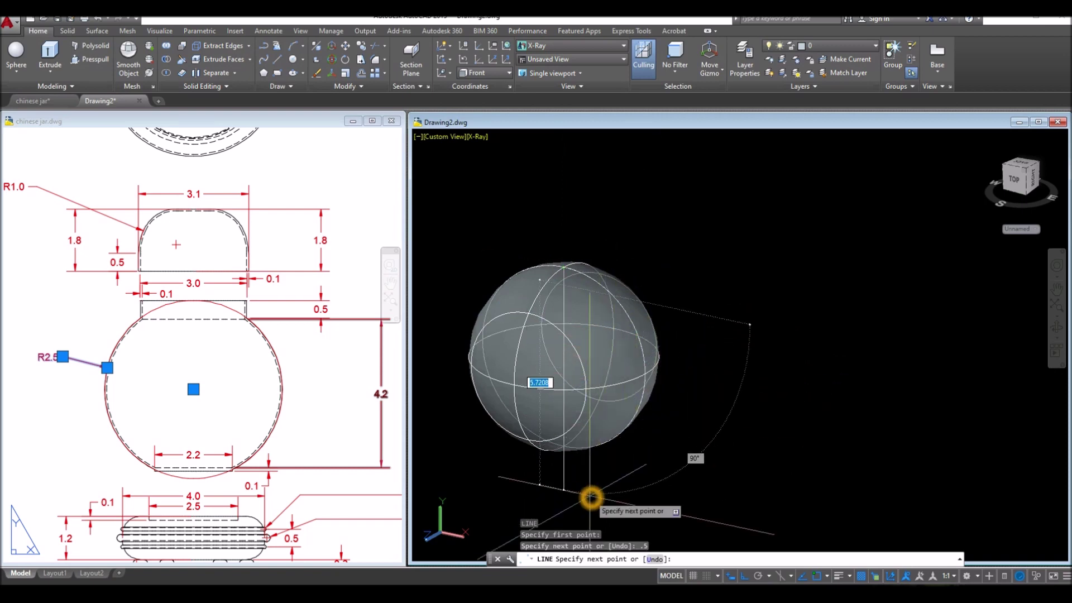
{"action": "right_click", "coordinate": [659, 362]}
{"action": "left_click", "coordinate": [685, 368]}
Examine the neck height dimension above the jar body in the reference drawing, clear its selection, and return to Drawing2
{"action": "left_click", "coordinate": [252, 330]}
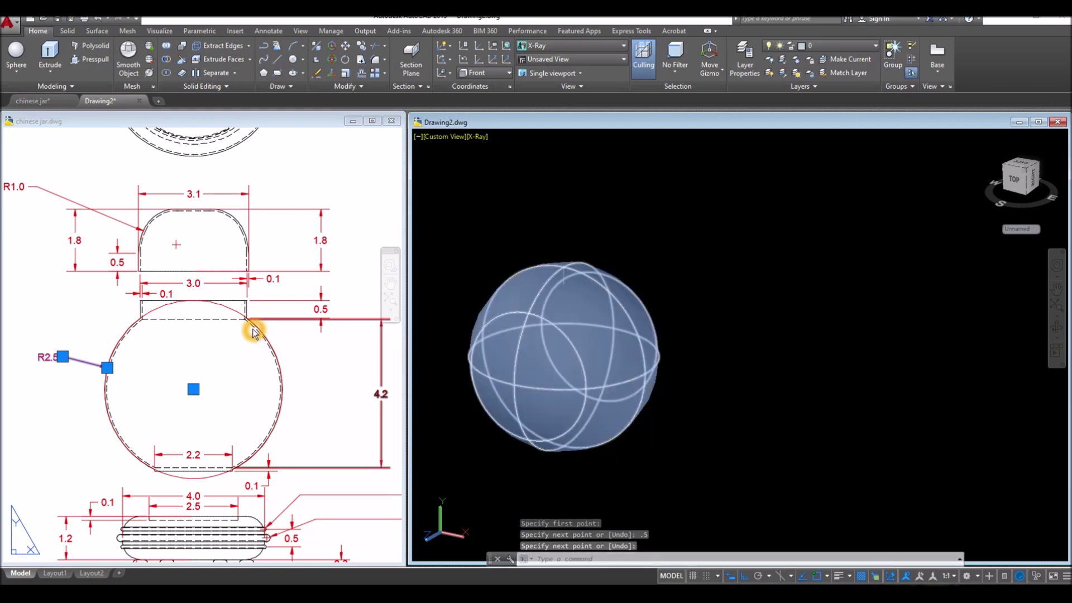
{"action": "left_click", "coordinate": [320, 312]}
{"action": "key", "text": "Escape"}
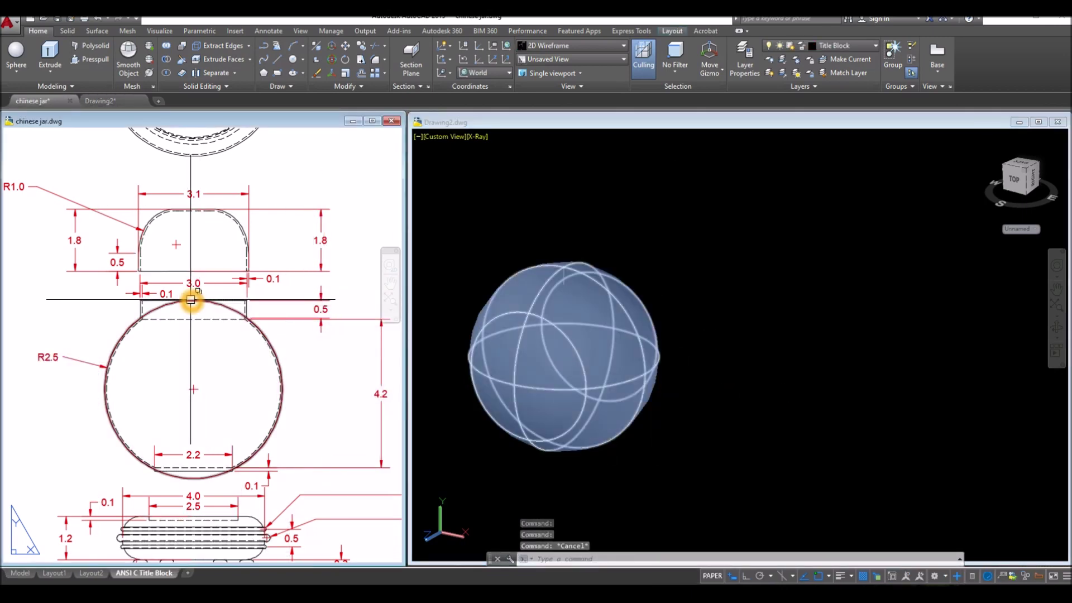
{"action": "left_click", "coordinate": [191, 300]}
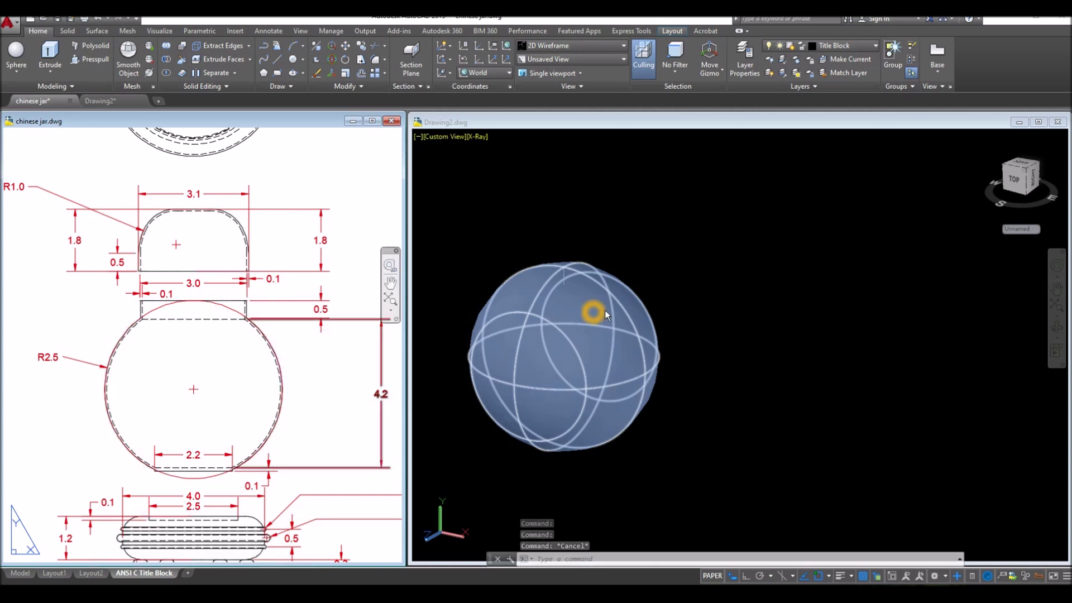
{"action": "left_click", "coordinate": [682, 298]}
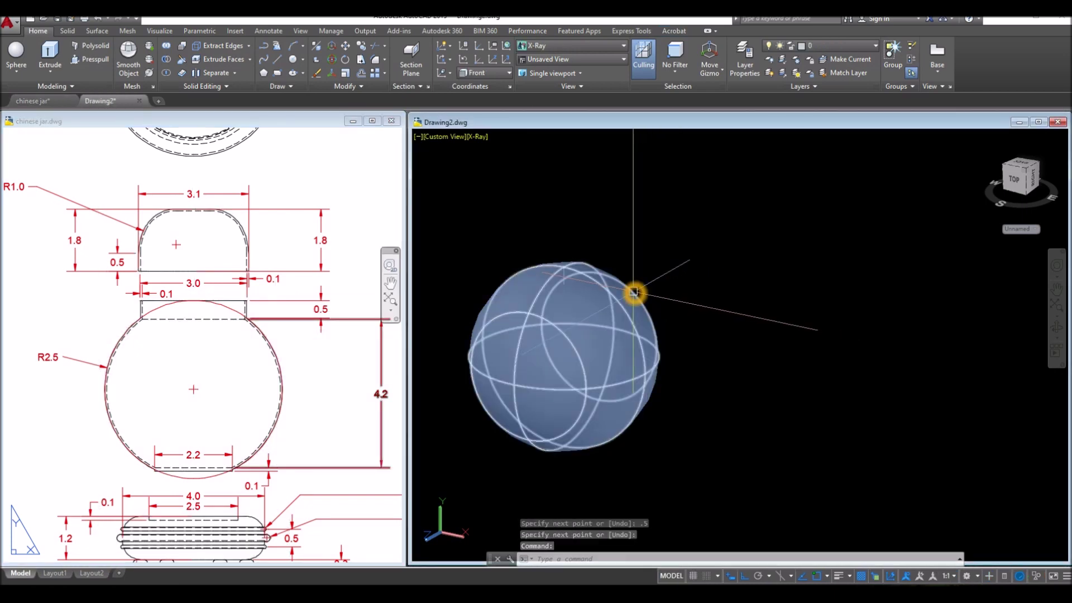
Set the Drawing2 model to the Wireframe visual style so the circle and short line can be worked on
{"action": "left_click", "coordinate": [477, 137]}
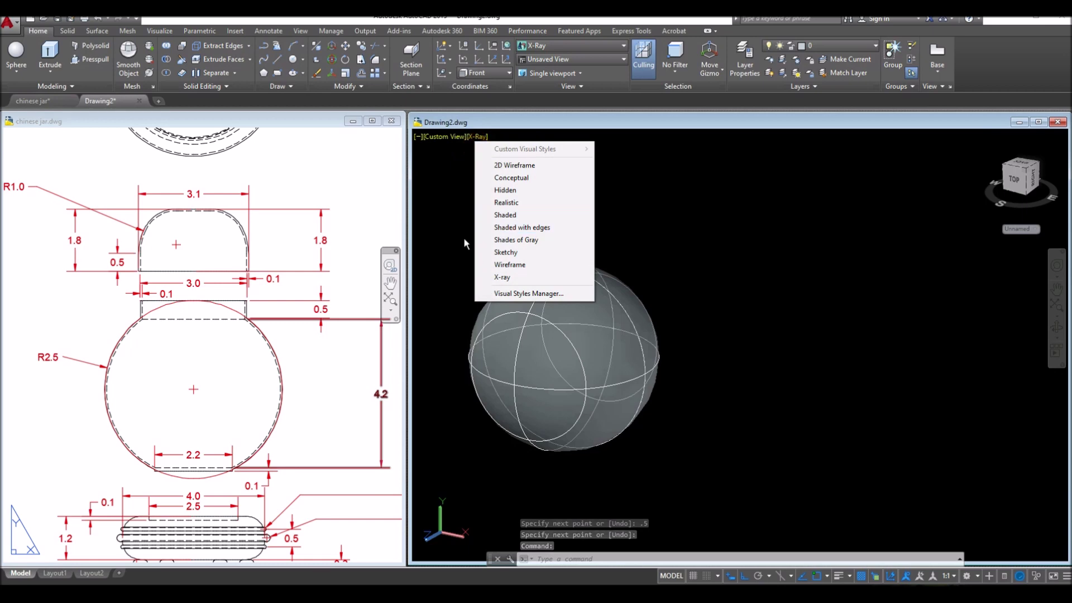
{"action": "left_click", "coordinate": [506, 264]}
{"action": "middle_click_drag", "start_coordinate": [491, 264], "coordinate": [457, 241], "text": "shift"}
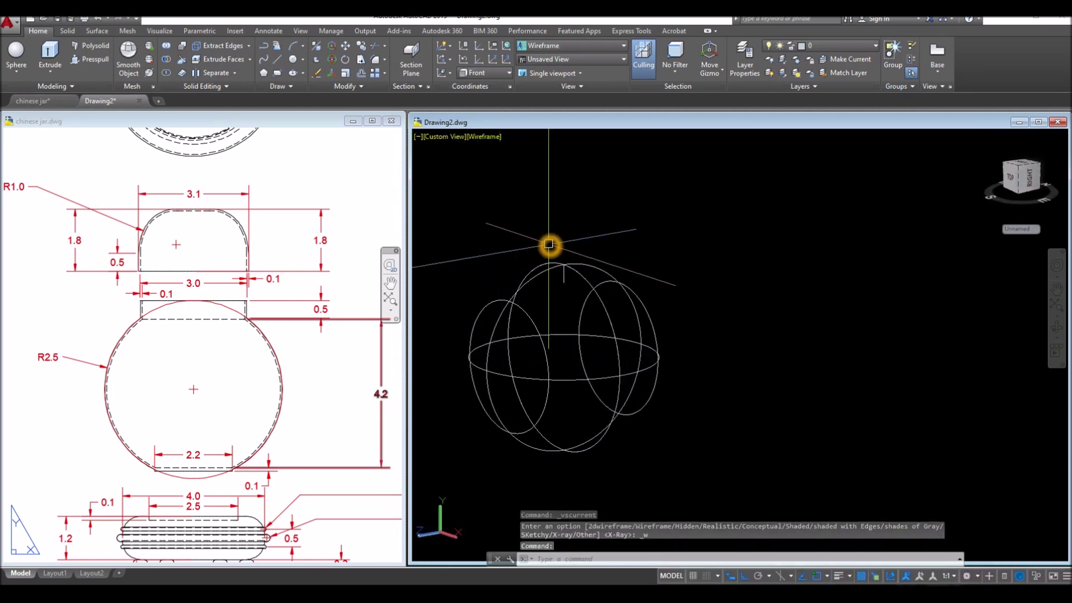
In the Front view, draw a horizontal line from the lower end of the short vertical line to beyond the sphere's right side
{"action": "left_click", "coordinate": [447, 139]}
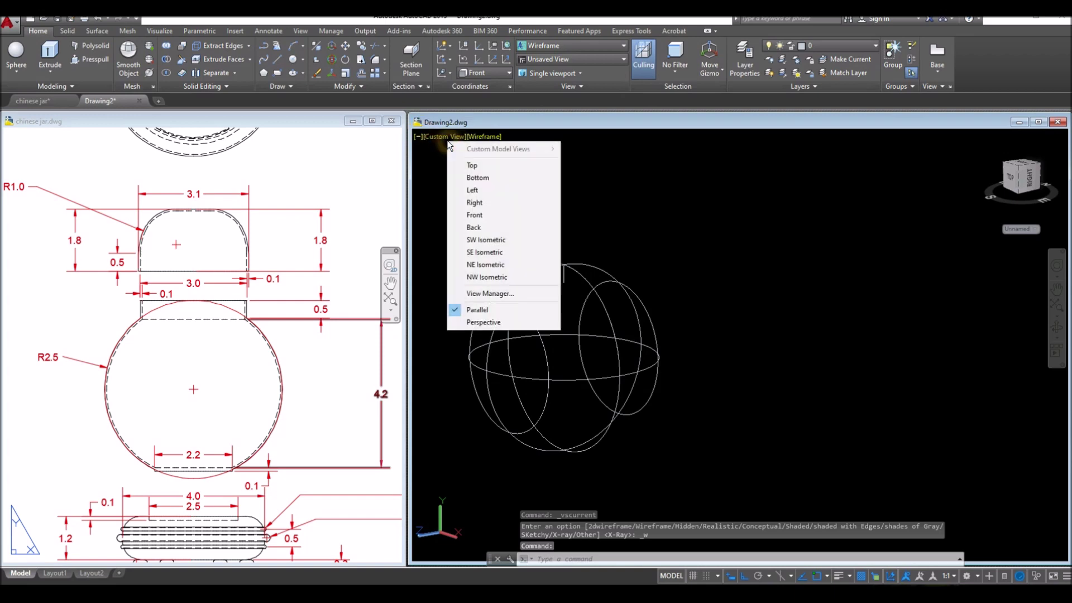
{"action": "left_click", "coordinate": [475, 211]}
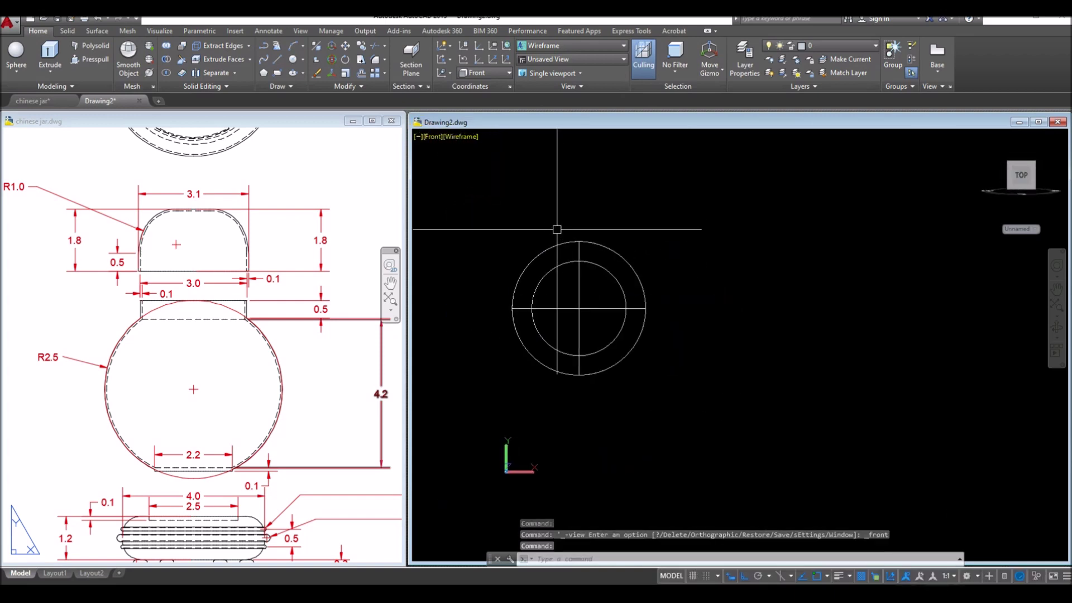
{"action": "type", "text": "l"}
{"action": "key", "text": "Return"}
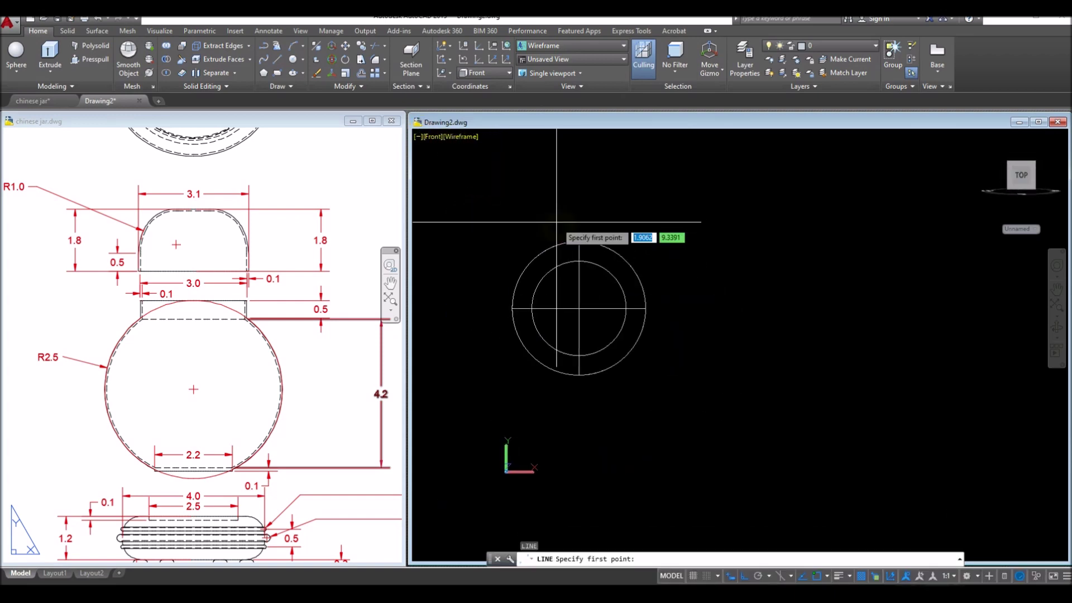
{"action": "left_click", "coordinate": [579, 257]}
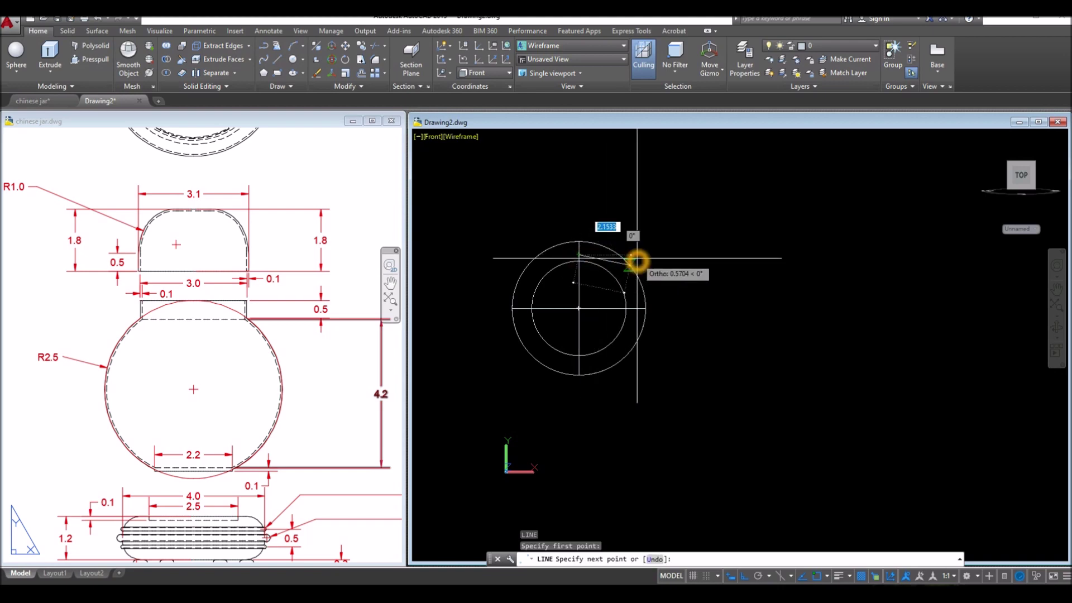
{"action": "left_click", "coordinate": [711, 255]}
{"action": "right_click", "coordinate": [732, 224]}
{"action": "left_click", "coordinate": [742, 234]}
{"action": "middle_click_drag", "start_coordinate": [689, 215], "coordinate": [695, 262], "text": "shift"}
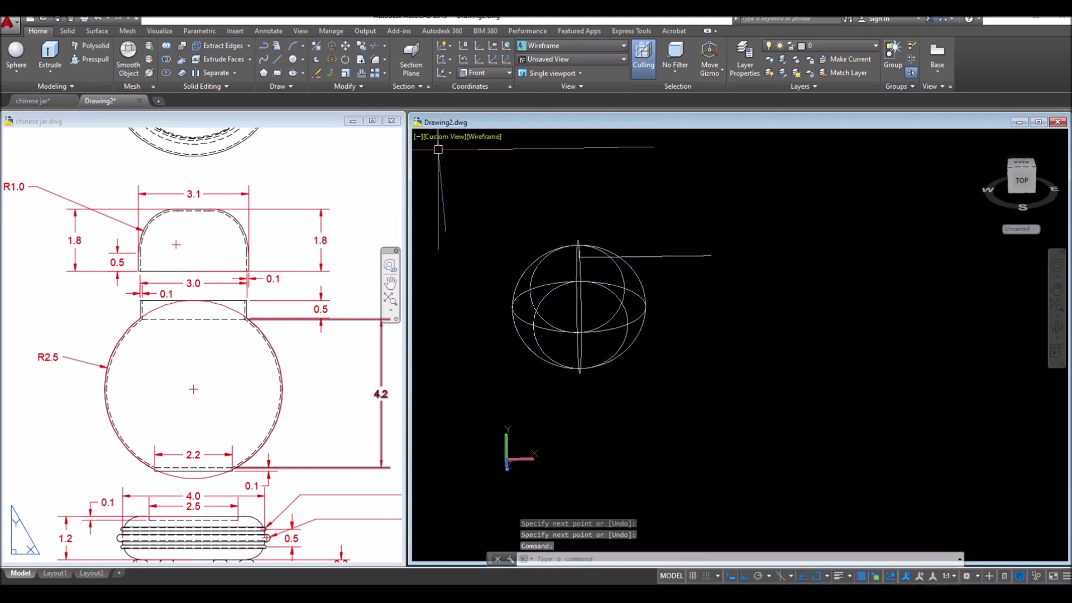
Return the model to the Front view and set it to the X-ray visual style
{"action": "left_click", "coordinate": [450, 138]}
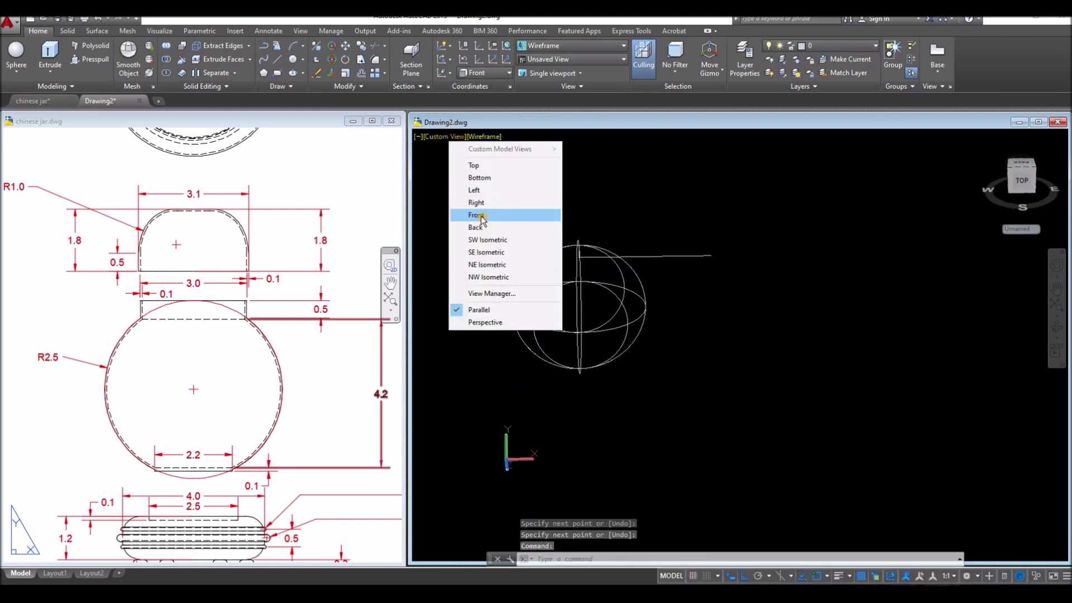
{"action": "left_click", "coordinate": [483, 218]}
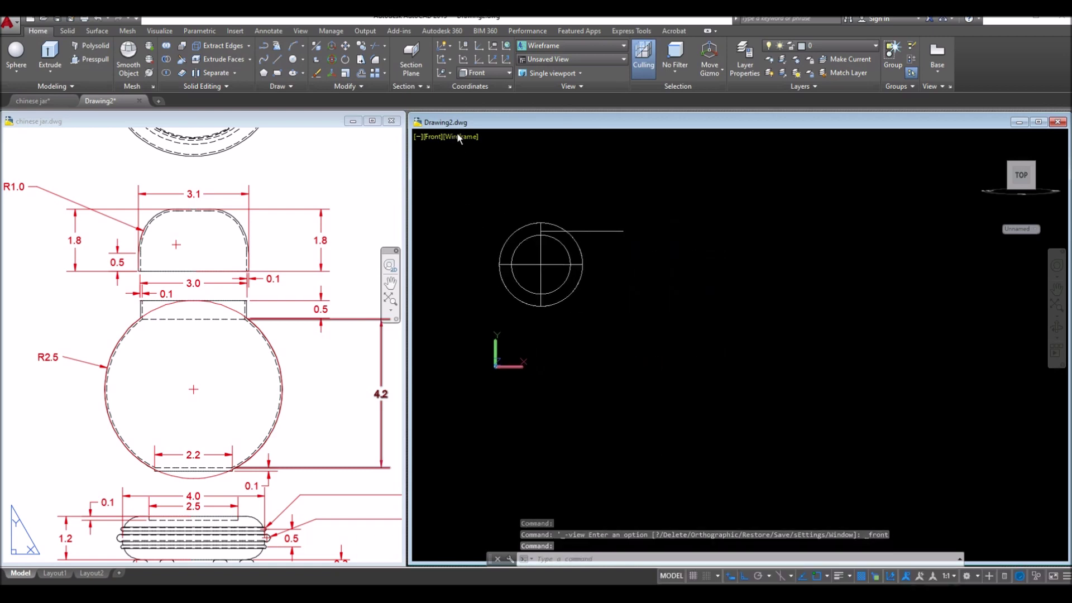
{"action": "left_click", "coordinate": [458, 134]}
{"action": "left_click", "coordinate": [487, 277]}
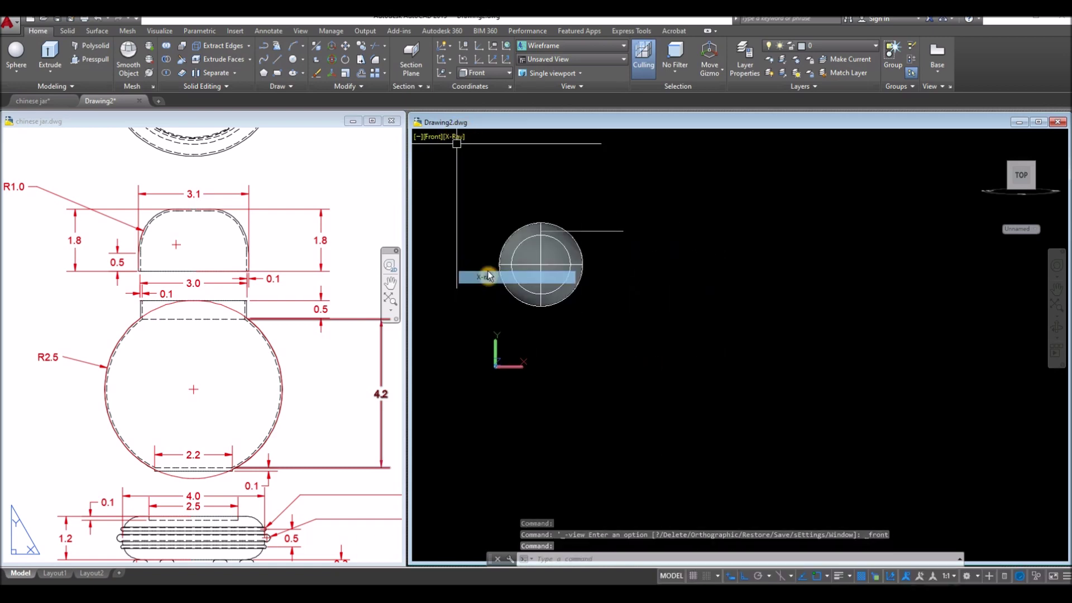
Slice the sphere along the upper horizontal line with a two-point slicing plane, keeping only the part below the line
{"action": "left_click", "coordinate": [67, 31]}
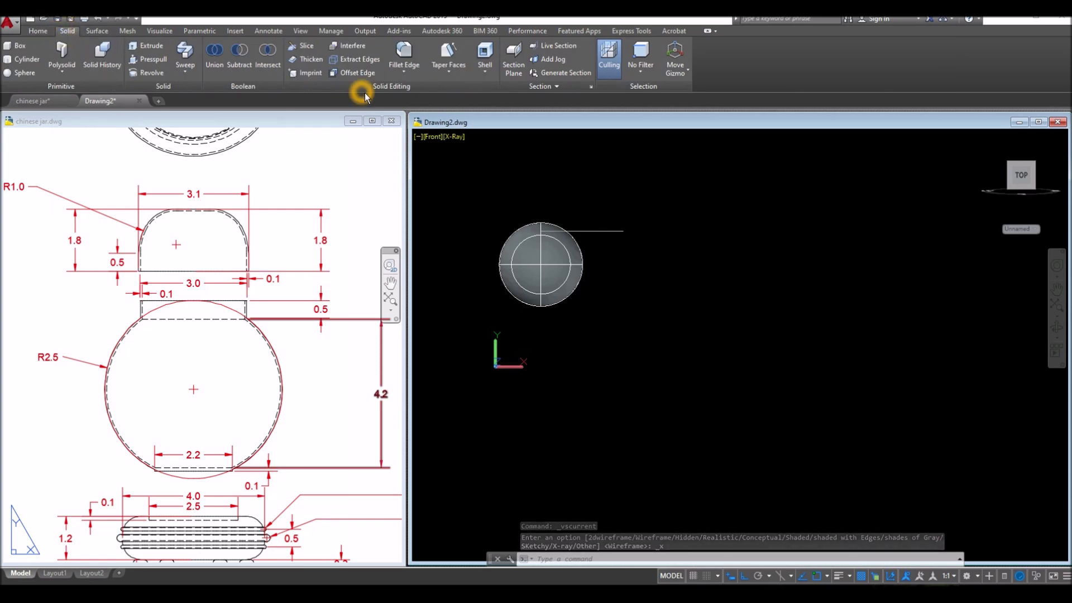
{"action": "left_click", "coordinate": [306, 47]}
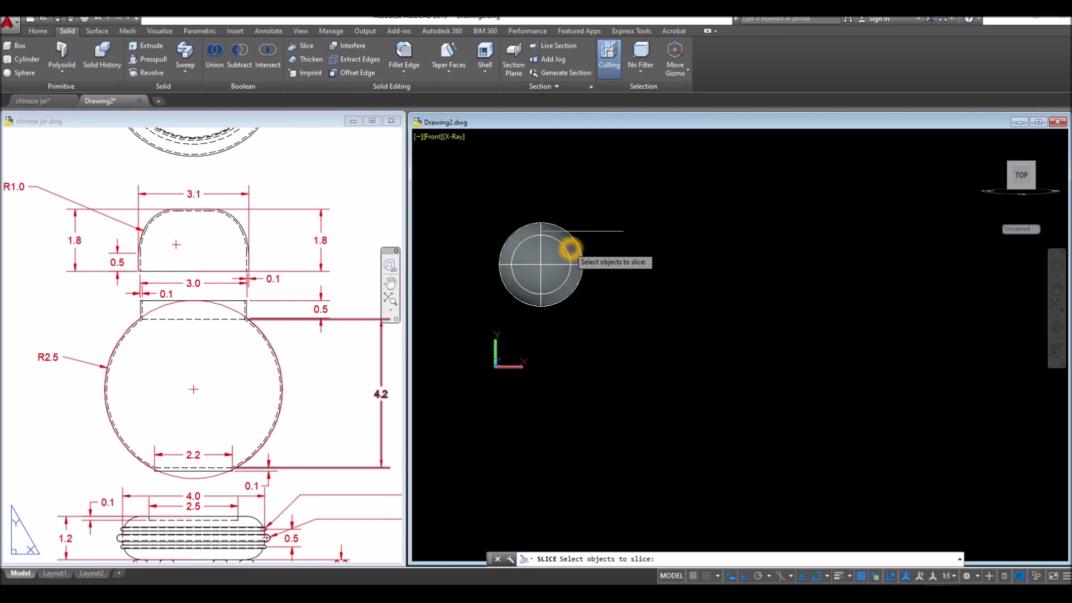
{"action": "left_click", "coordinate": [570, 249]}
{"action": "key", "text": "Return"}
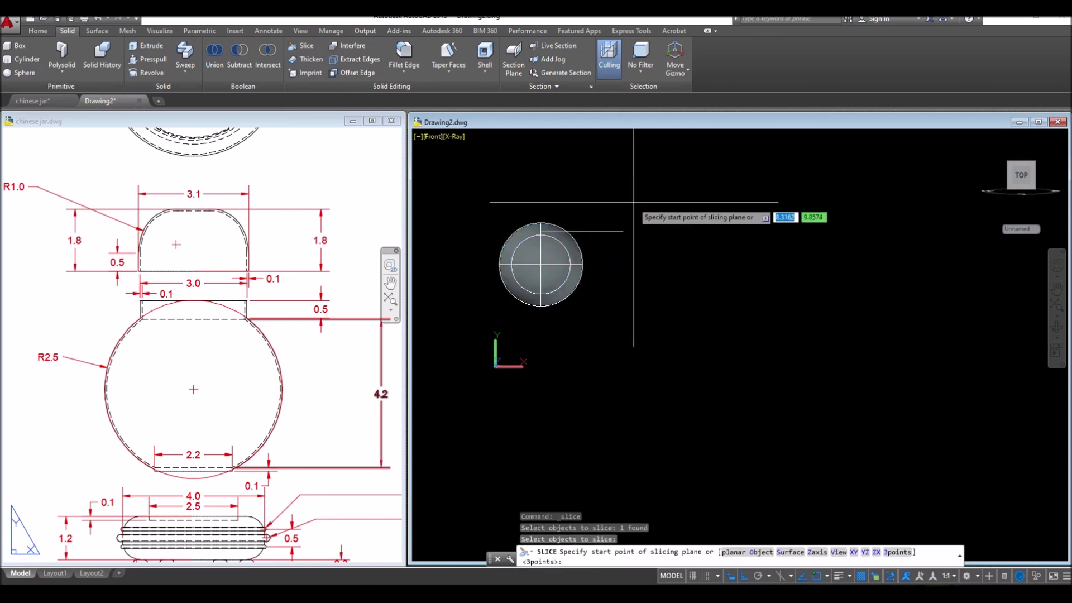
{"action": "left_click", "coordinate": [623, 230]}
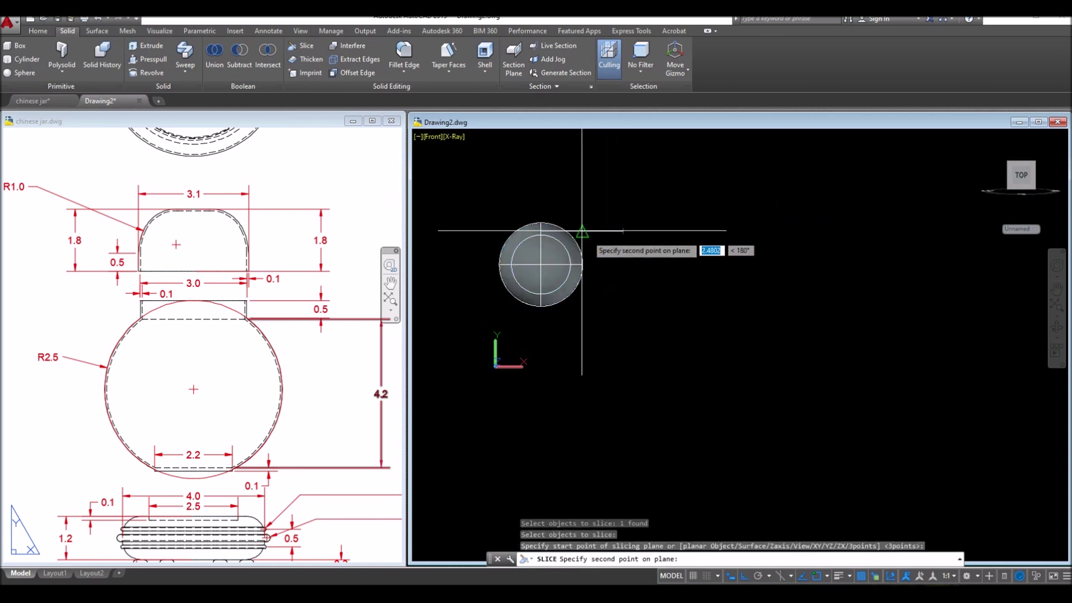
{"action": "left_click", "coordinate": [457, 235]}
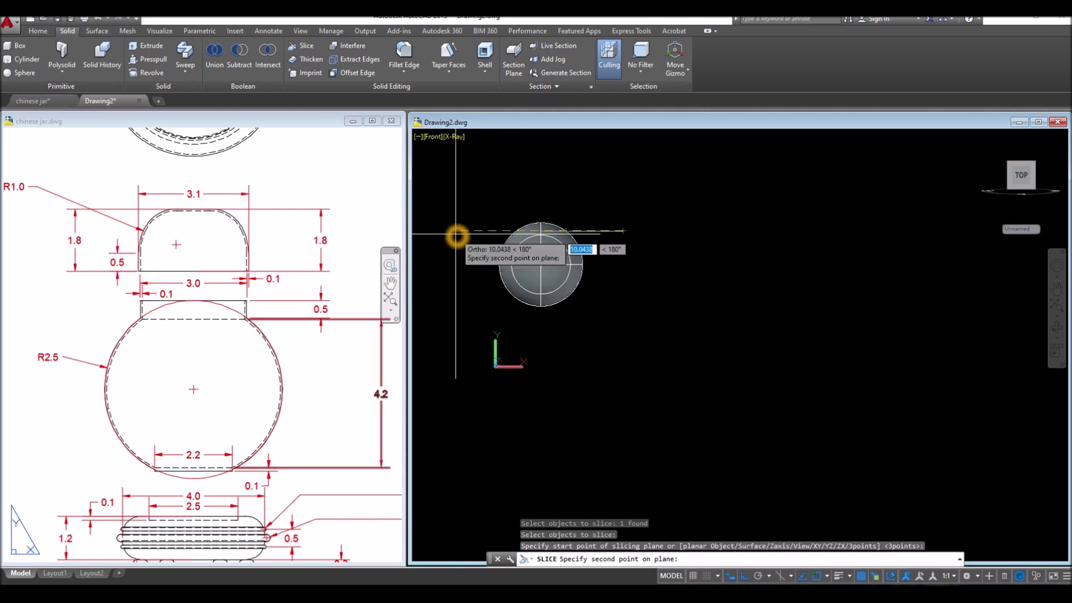
{"action": "left_click", "coordinate": [457, 235]}
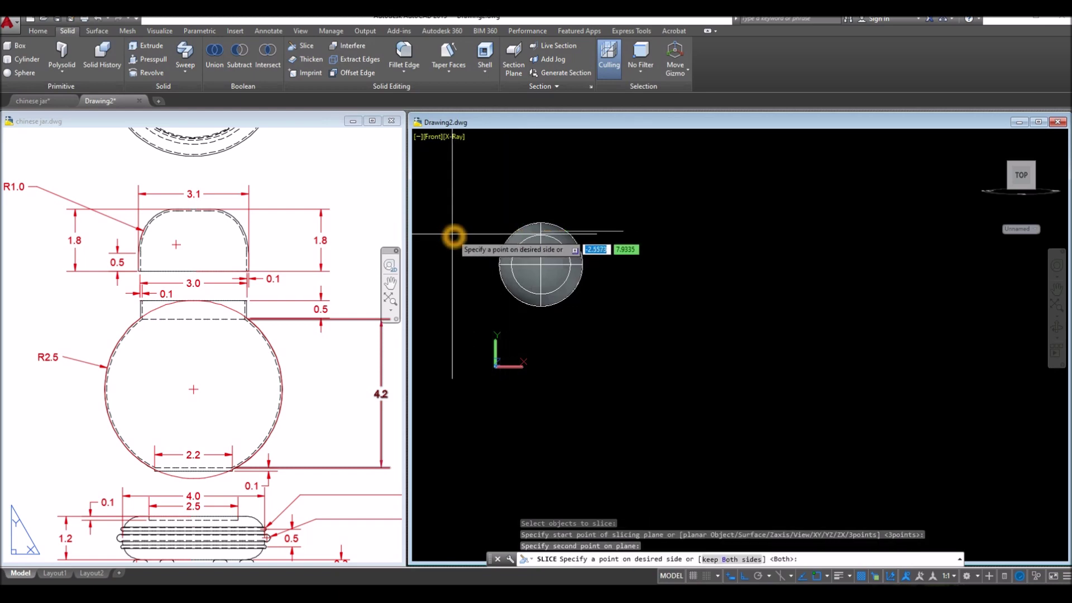
{"action": "left_click", "coordinate": [468, 263]}
Delete the leftover construction circle around the sliced sphere
{"action": "middle_click_drag", "start_coordinate": [467, 263], "coordinate": [536, 206], "text": "shift"}
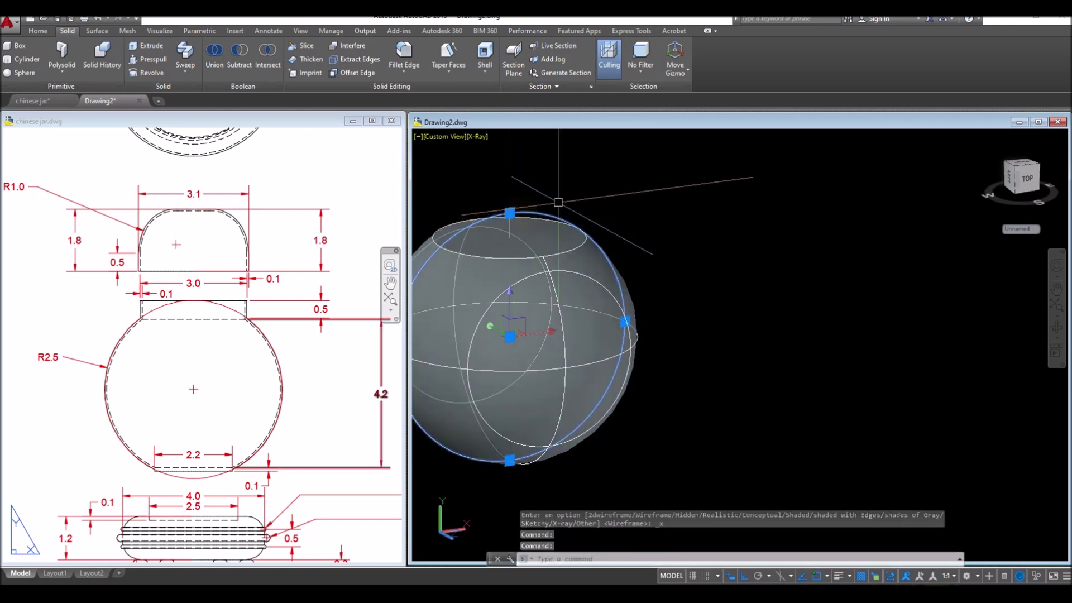
{"action": "left_click", "coordinate": [509, 217]}
{"action": "key", "text": "Delete"}
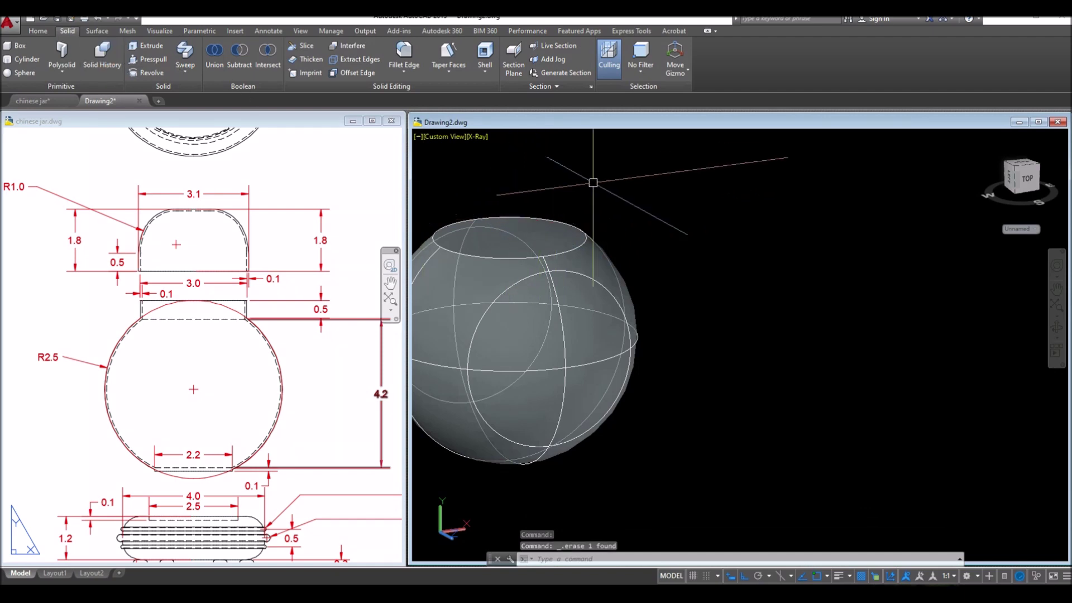
Draw a vertical construction line 4.2 long straight down from the centre of the sphere's flat top face
{"action": "type", "text": "l"}
{"action": "key", "text": "Return"}
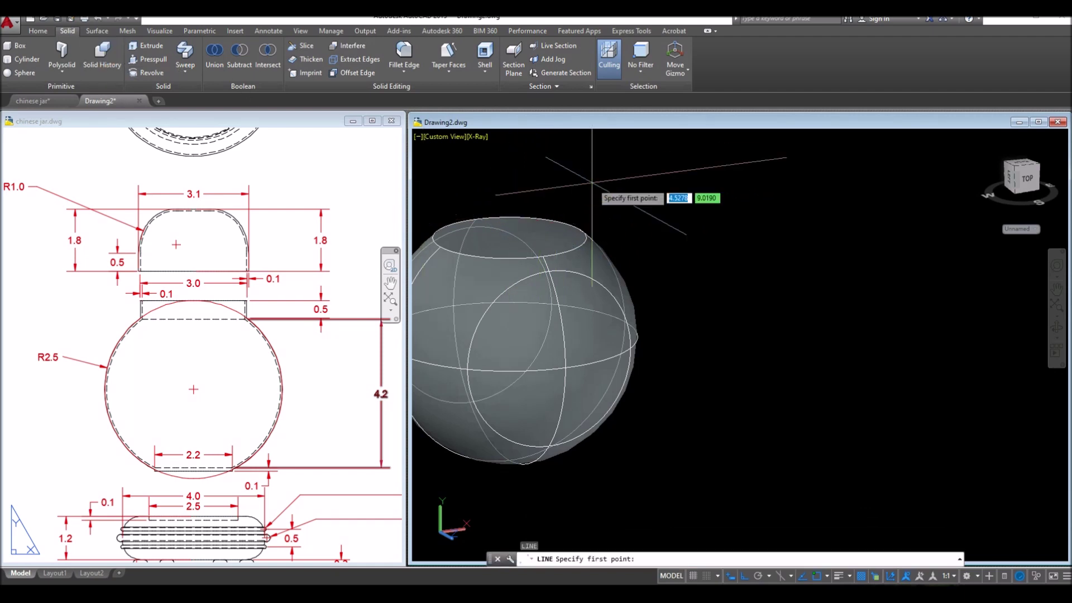
{"action": "left_click", "coordinate": [512, 239]}
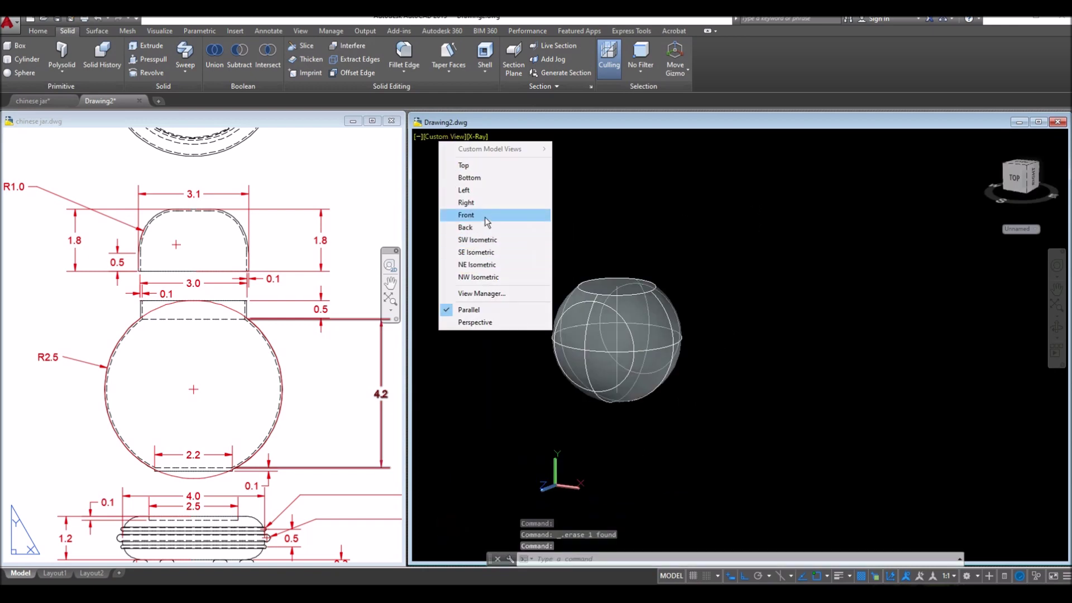
In the Front view, draw a horizontal line from the vertical line's lower end to beyond the sphere's right side
{"action": "left_click", "coordinate": [488, 218]}
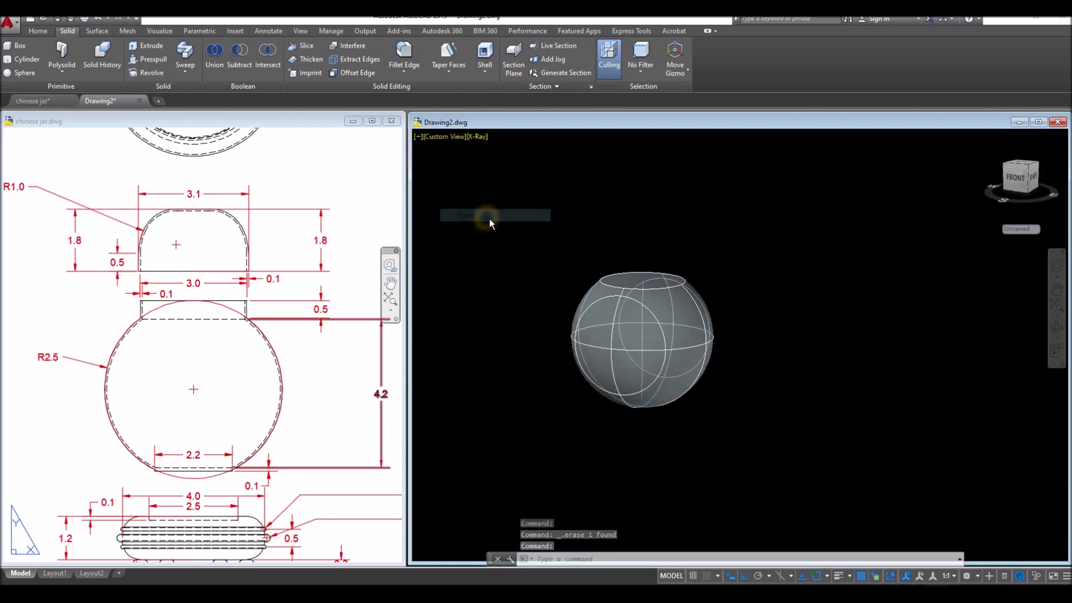
{"action": "type", "text": "l"}
{"action": "key", "text": "Return"}
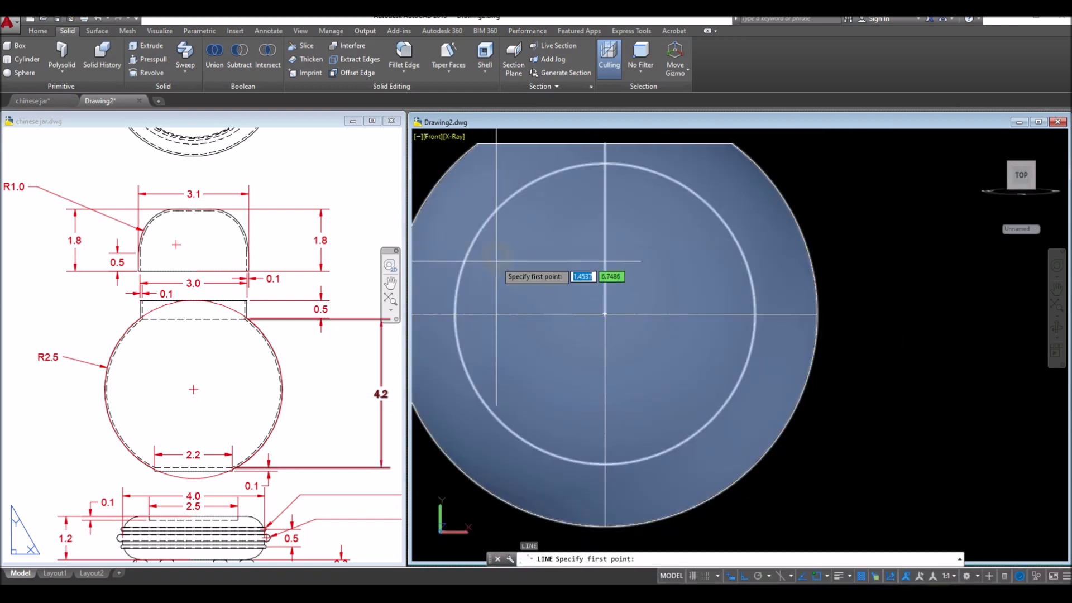
{"action": "left_click", "coordinate": [605, 500]}
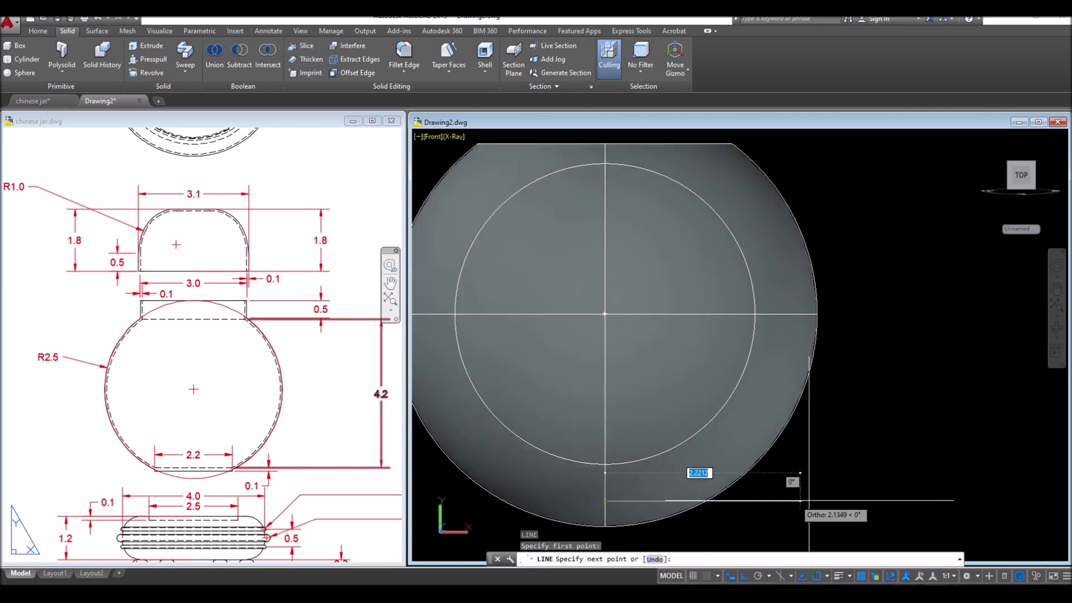
{"action": "left_click", "coordinate": [848, 499]}
{"action": "right_click", "coordinate": [855, 448]}
{"action": "left_click", "coordinate": [881, 457]}
Slice the sphere along the lower horizontal line with a two-point slicing plane, keeping only the part above the line
{"action": "scroll", "coordinate": [855, 444], "scroll_direction": "down", "scroll_amount": 2}
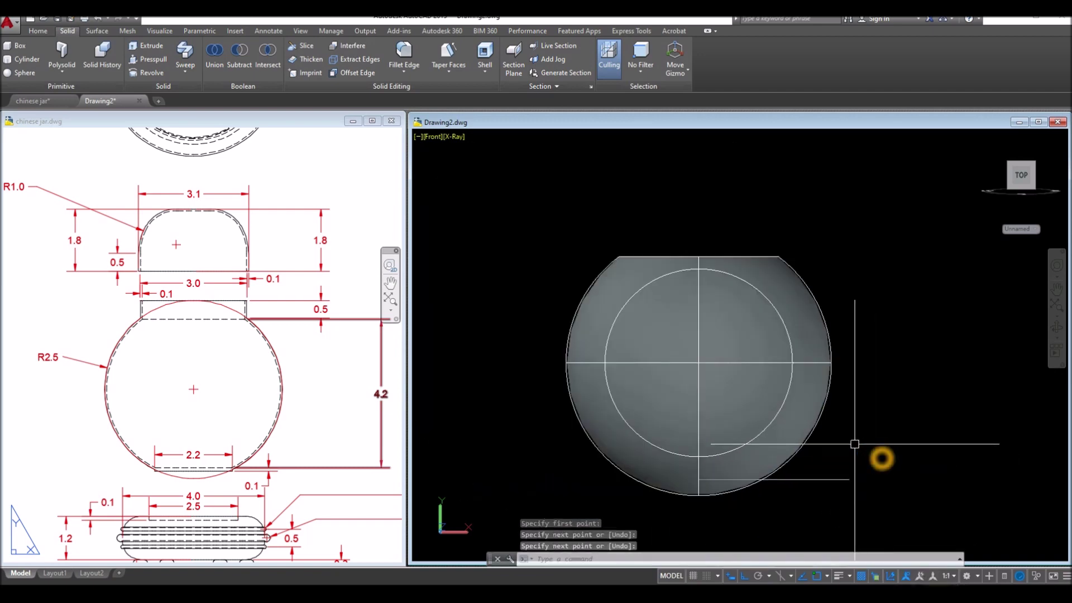
{"action": "middle_click_drag", "start_coordinate": [855, 444], "coordinate": [777, 407]}
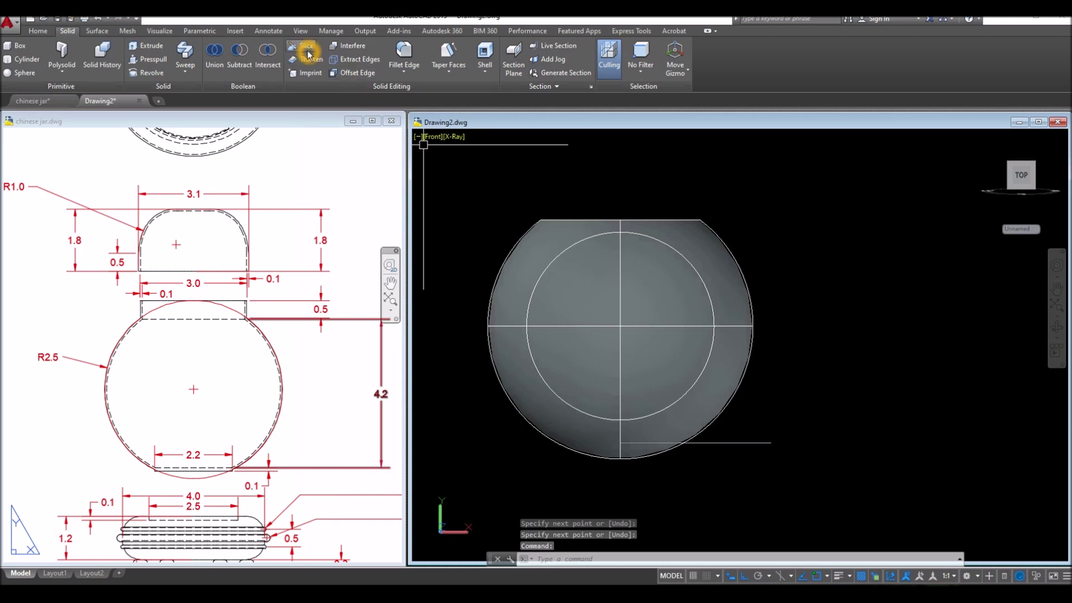
{"action": "left_click", "coordinate": [739, 295]}
{"action": "key", "text": "Return"}
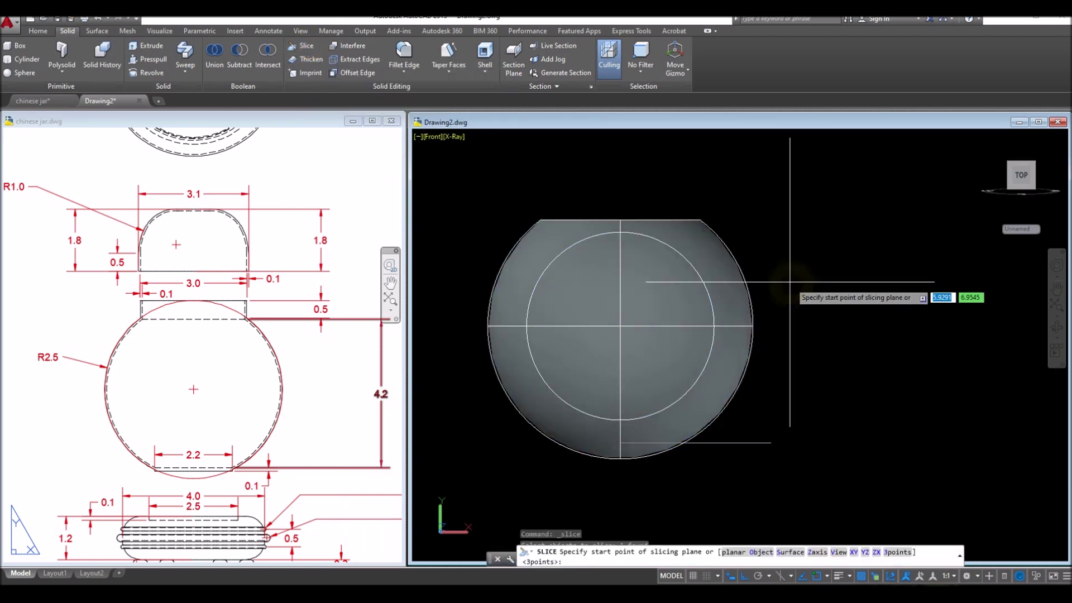
{"action": "left_click", "coordinate": [824, 418]}
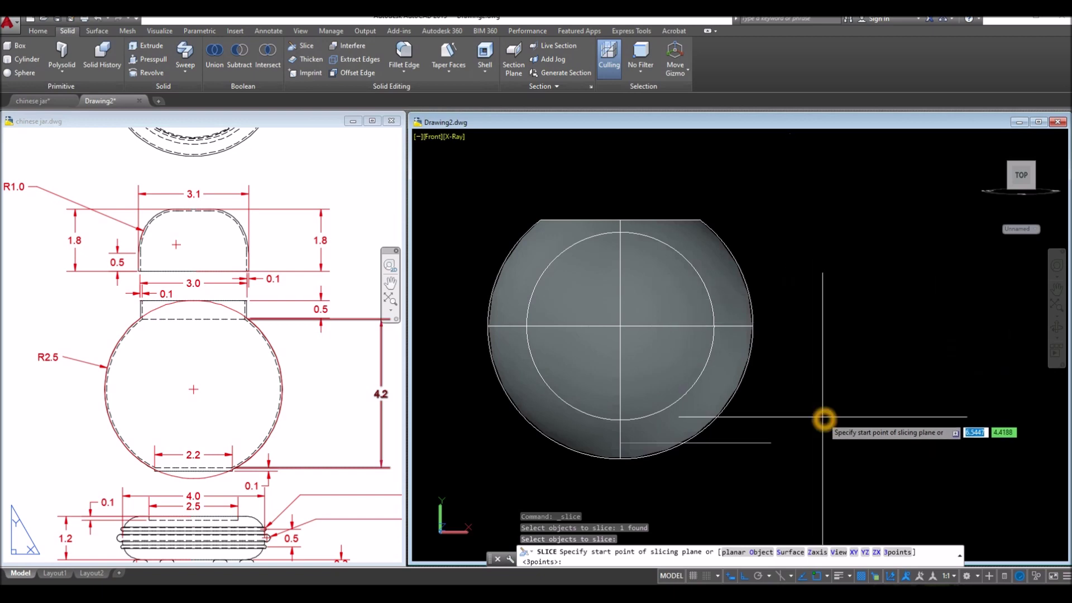
{"action": "left_click", "coordinate": [773, 444]}
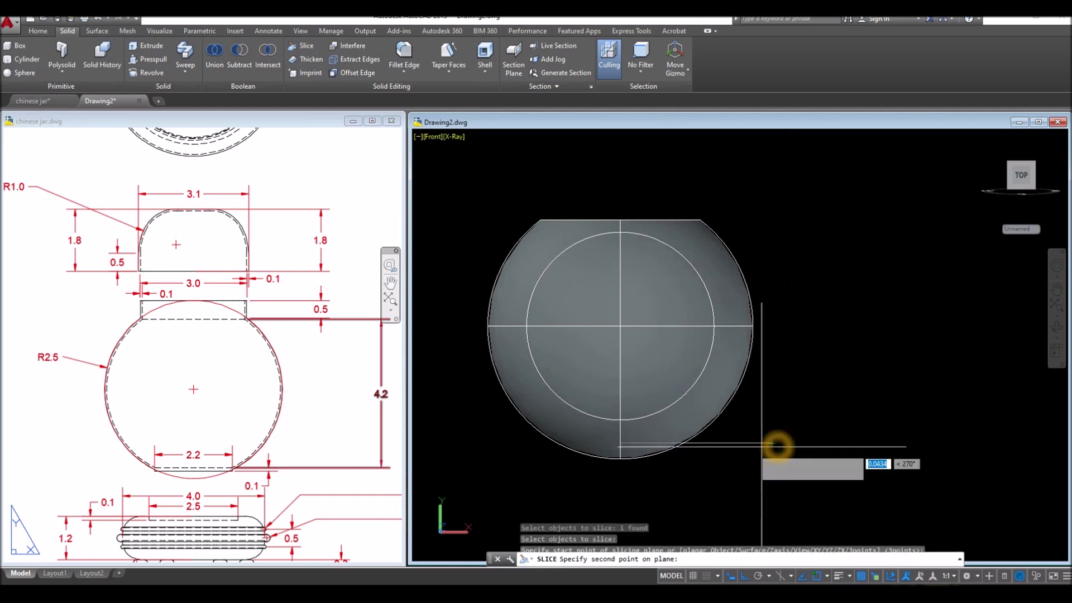
{"action": "left_click", "coordinate": [459, 435]}
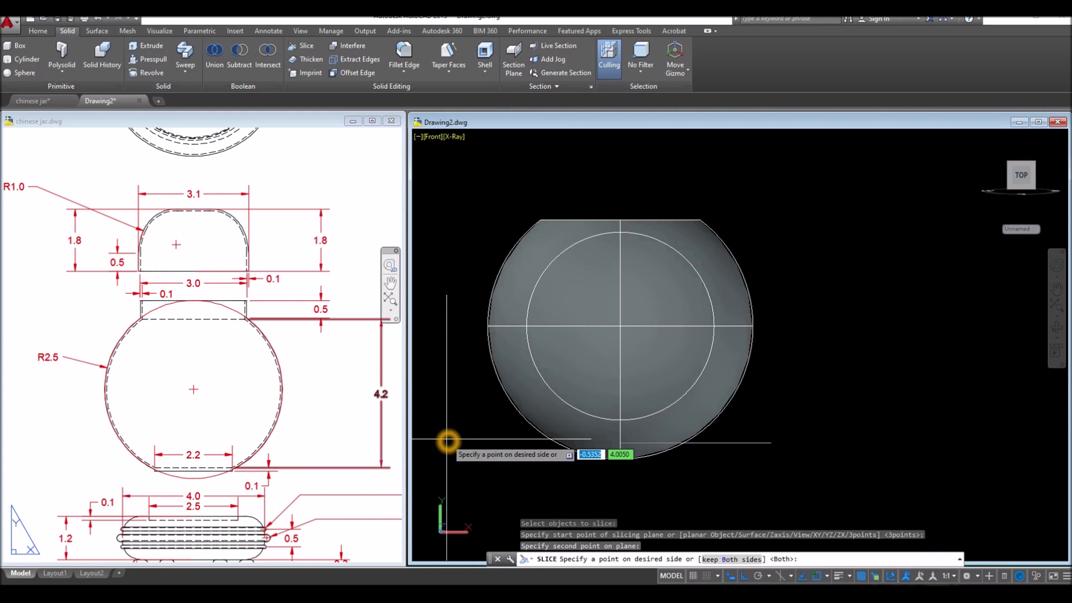
{"action": "left_click", "coordinate": [455, 393]}
Delete the horizontal construction line at the base of the jar body
{"action": "middle_click_drag", "start_coordinate": [771, 388], "coordinate": [785, 407], "text": "shift"}
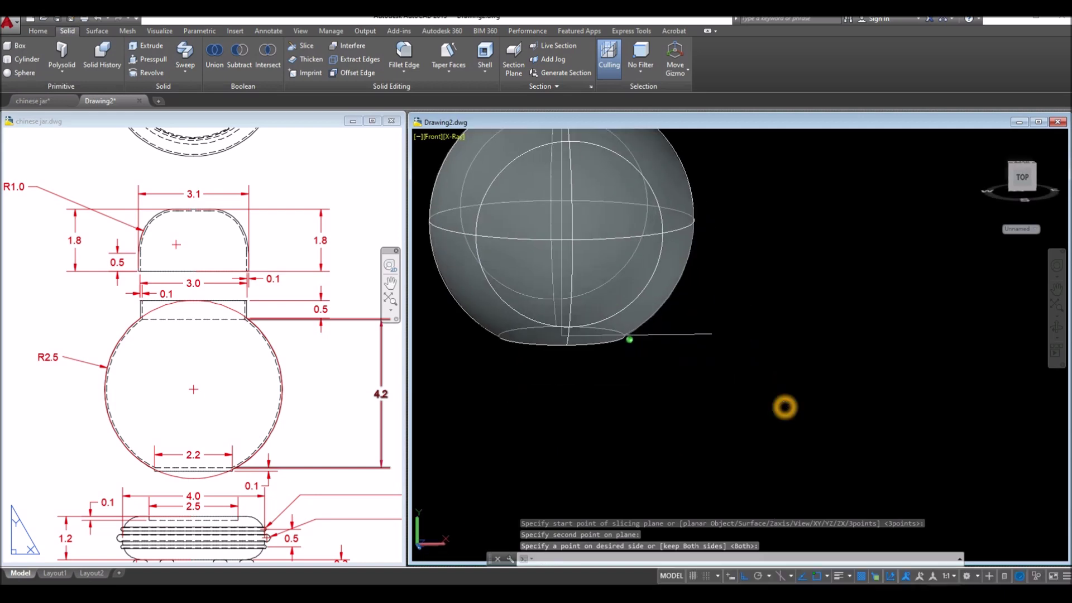
{"action": "left_click", "coordinate": [677, 335]}
{"action": "key", "text": "Delete"}
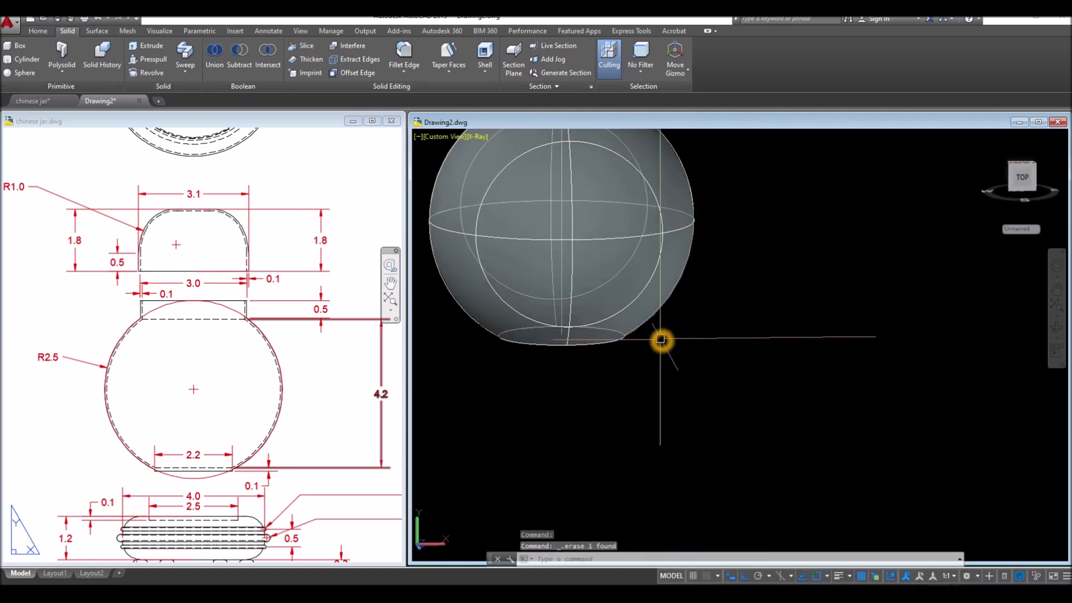
Select the vertical construction line inside the jar body to inspect it, then clear the selection
{"action": "middle_click_drag", "start_coordinate": [661, 339], "coordinate": [671, 422]}
{"action": "middle_click_drag", "start_coordinate": [692, 372], "coordinate": [574, 205], "text": "shift"}
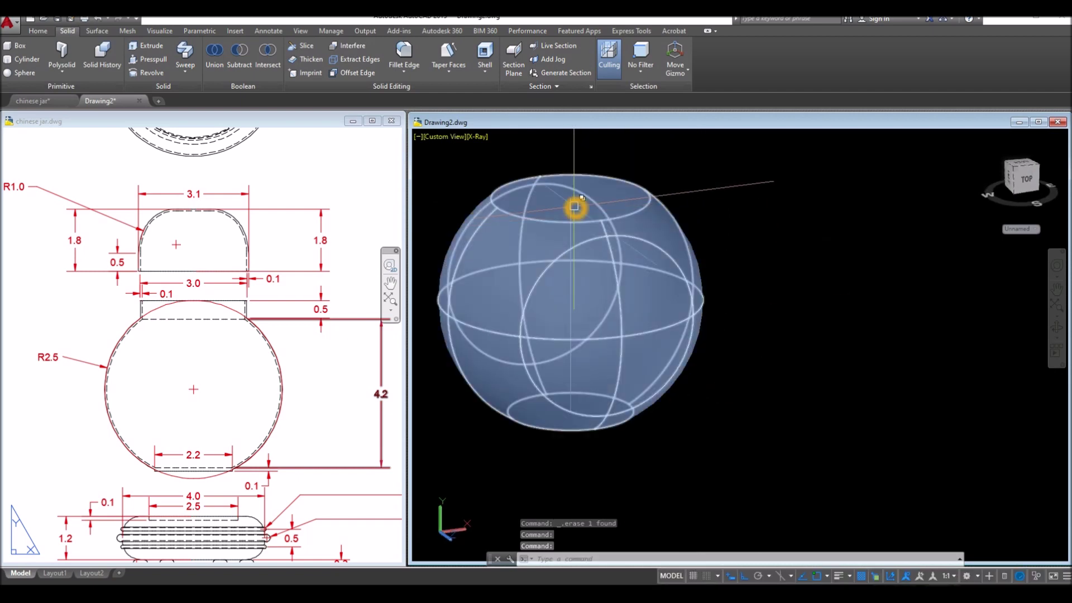
{"action": "left_click", "coordinate": [575, 207]}
{"action": "left_click", "coordinate": [627, 261]}
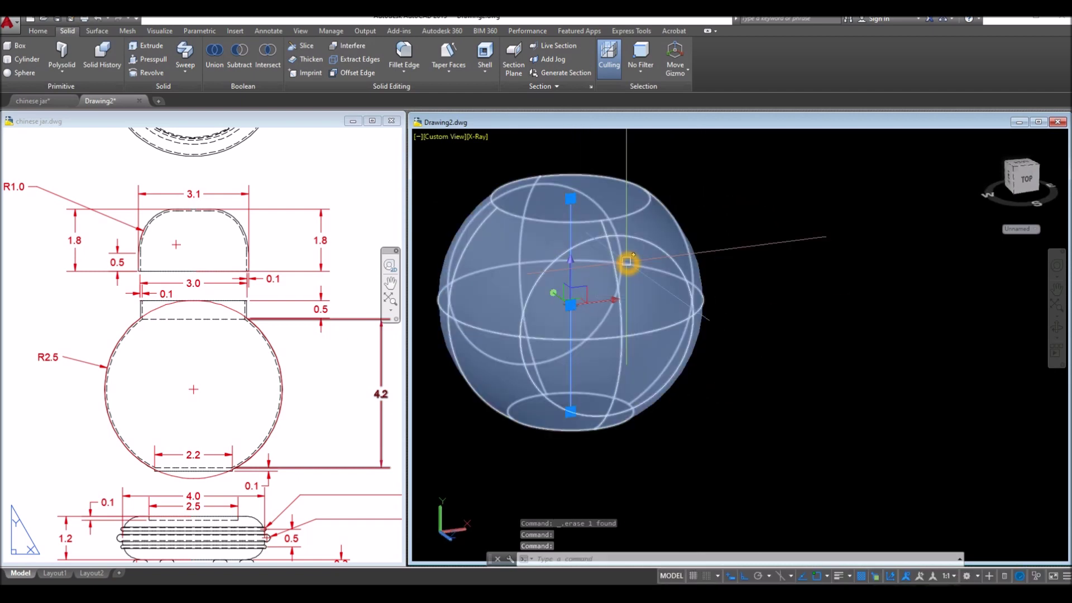
{"action": "key", "text": "Escape"}
{"action": "scroll", "coordinate": [720, 254], "scroll_direction": "down", "scroll_amount": 4}
{"action": "middle_click_drag", "start_coordinate": [735, 263], "coordinate": [733, 272], "text": "shift"}
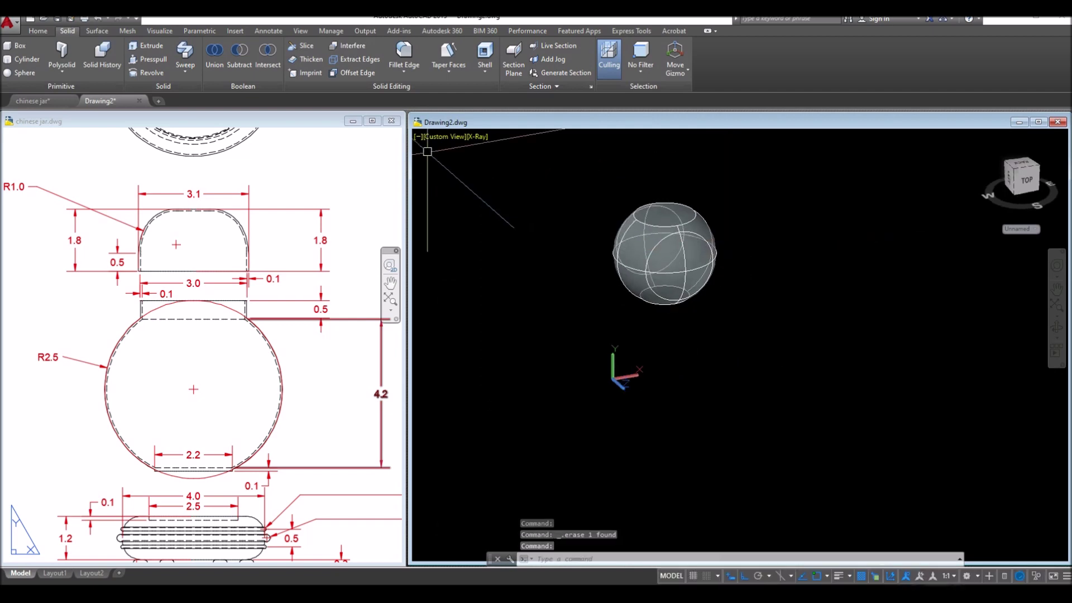
Preview the jar body in the Shaded with edges visual style, then set it to Realistic and inspect its sliced ends
{"action": "left_click", "coordinate": [478, 137]}
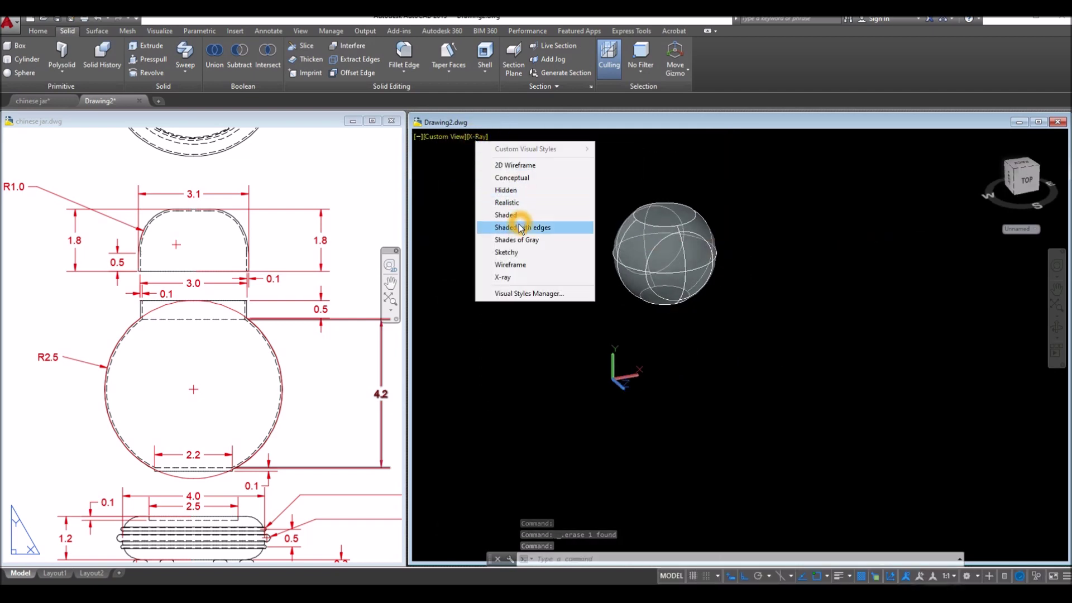
{"action": "left_click", "coordinate": [521, 227]}
{"action": "left_click", "coordinate": [498, 138]}
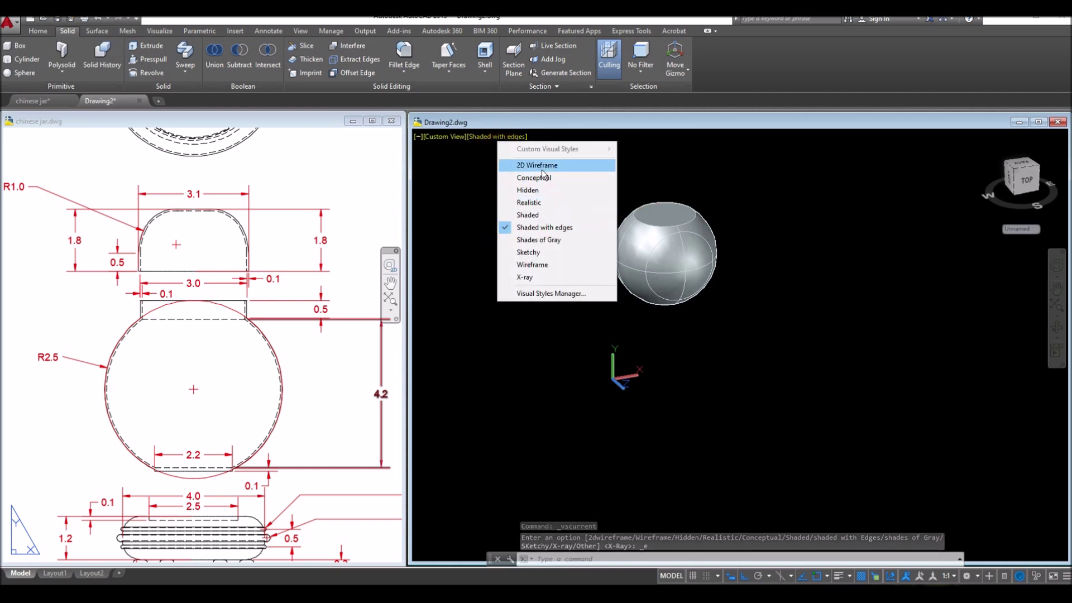
{"action": "left_click", "coordinate": [545, 202]}
{"action": "middle_click_drag", "start_coordinate": [750, 203], "coordinate": [745, 391], "text": "shift"}
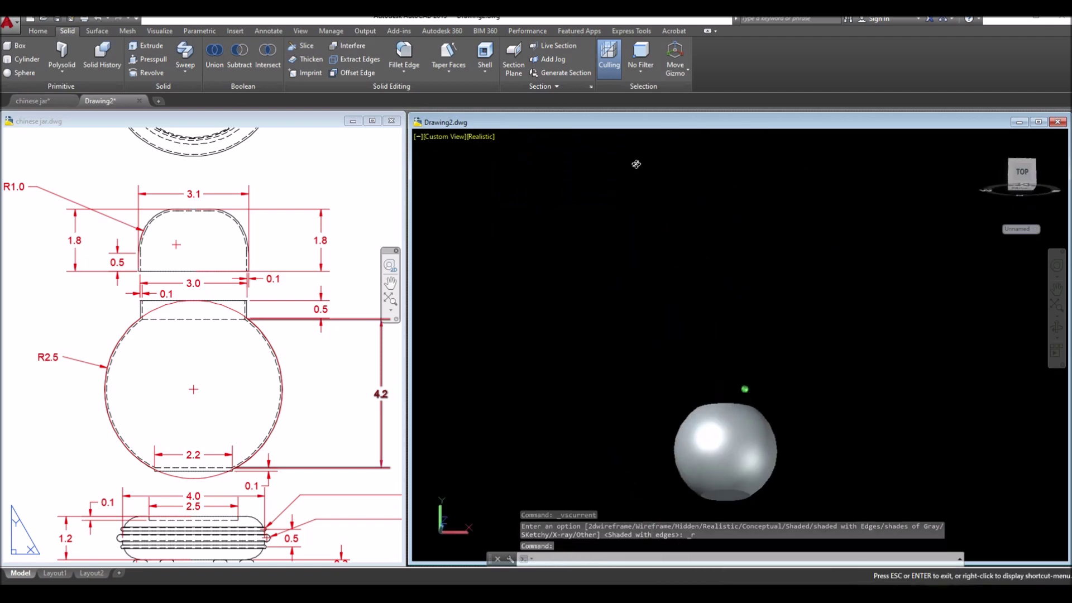
Examine the height dimension of the neck above the jar body in the reference drawing
{"action": "left_click", "coordinate": [148, 354]}
{"action": "left_click", "coordinate": [594, 231]}
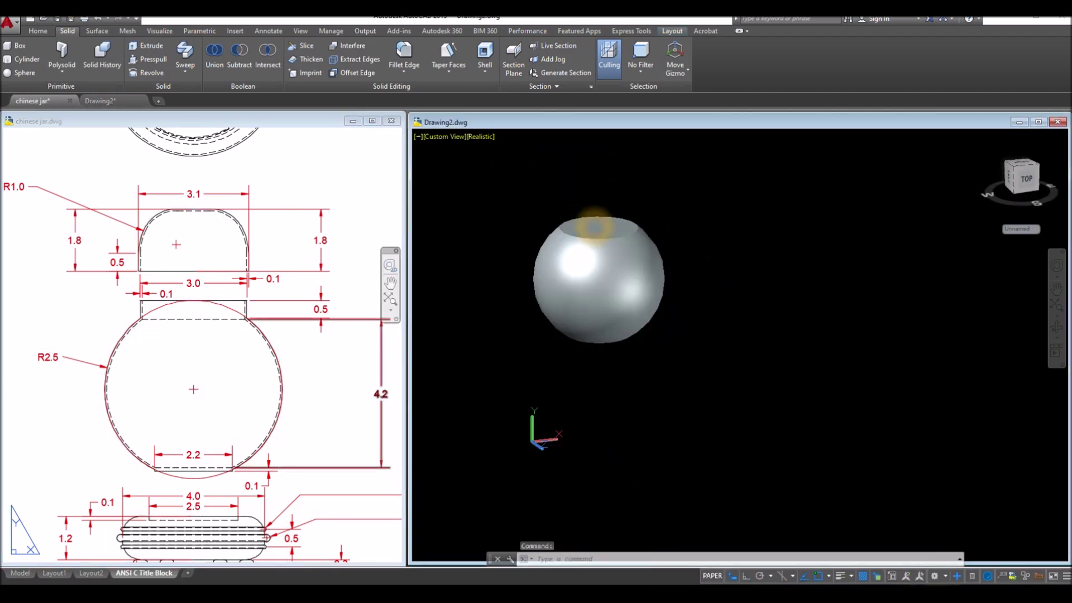
{"action": "left_click", "coordinate": [594, 230]}
{"action": "key", "text": "Escape"}
{"action": "left_click", "coordinate": [254, 366]}
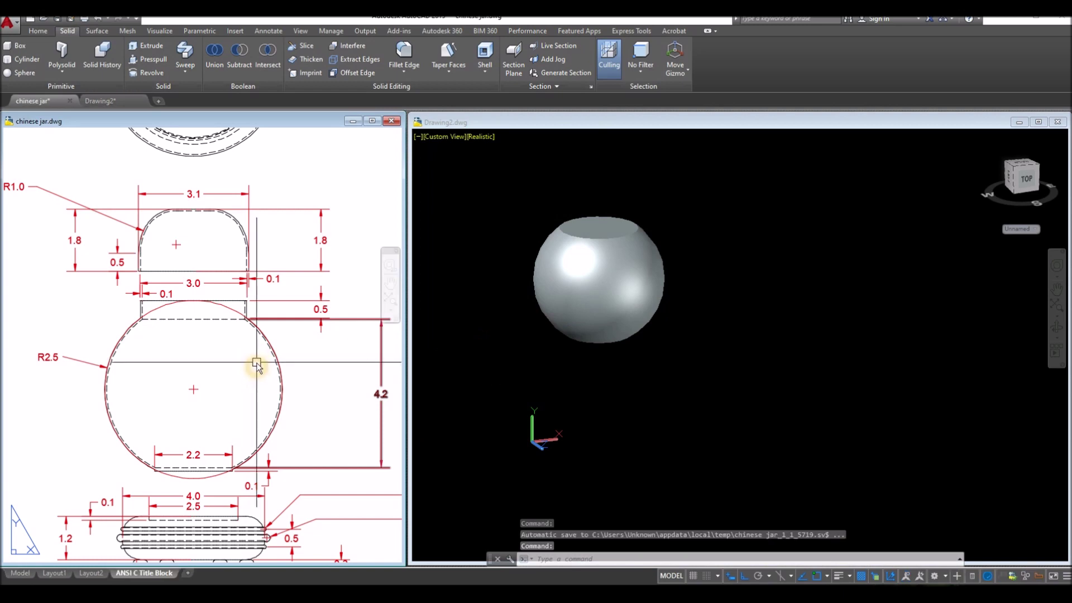
{"action": "left_click", "coordinate": [323, 316]}
{"action": "left_click", "coordinate": [323, 316]}
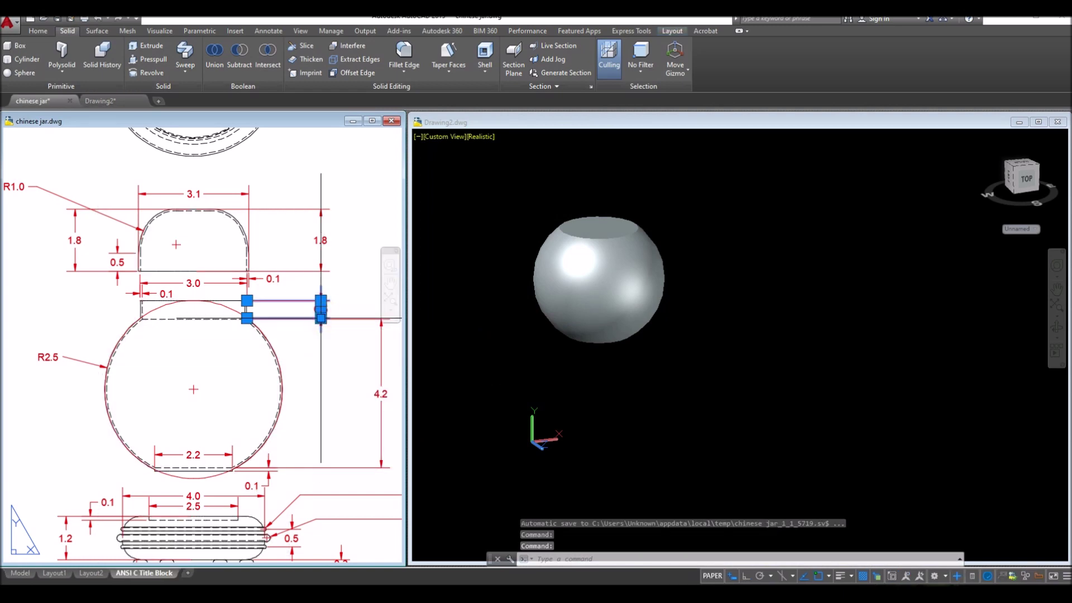
{"action": "key", "text": "Escape"}
{"action": "scroll", "coordinate": [224, 329], "scroll_direction": "up", "scroll_amount": 2}
{"action": "middle_click_drag", "start_coordinate": [224, 329], "coordinate": [176, 346]}
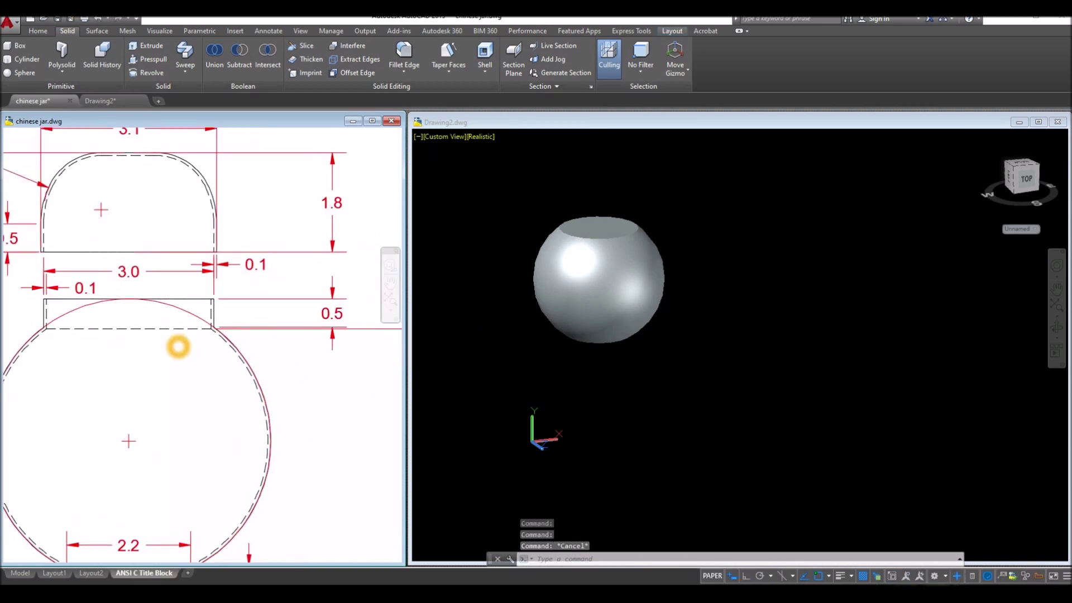
Presspull the flat top face of the jar body upward by 0.5 to form the neck
{"action": "left_click", "coordinate": [634, 323]}
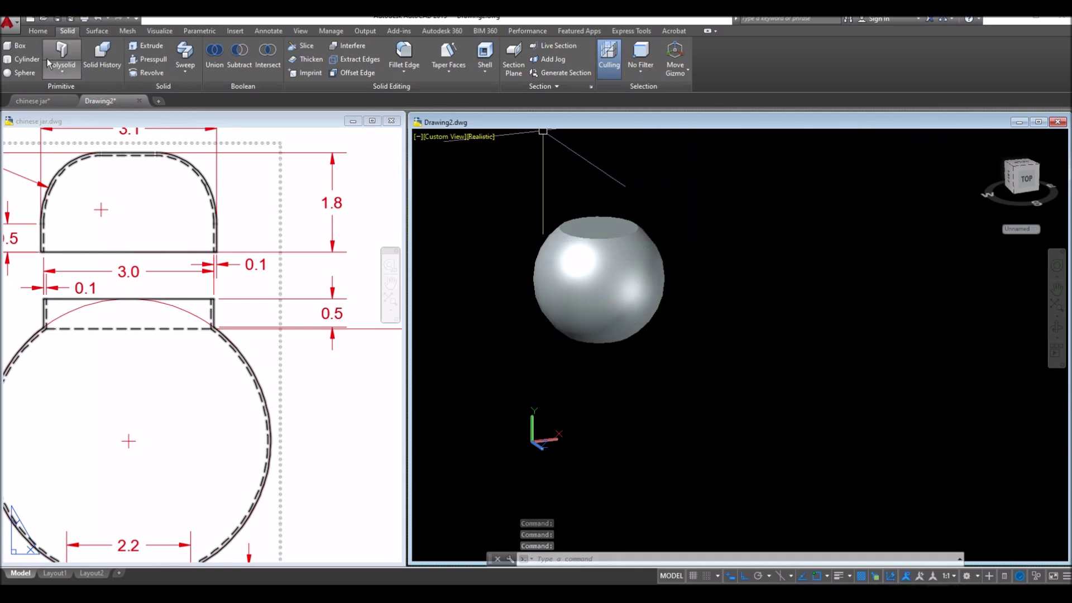
{"action": "left_click", "coordinate": [42, 35]}
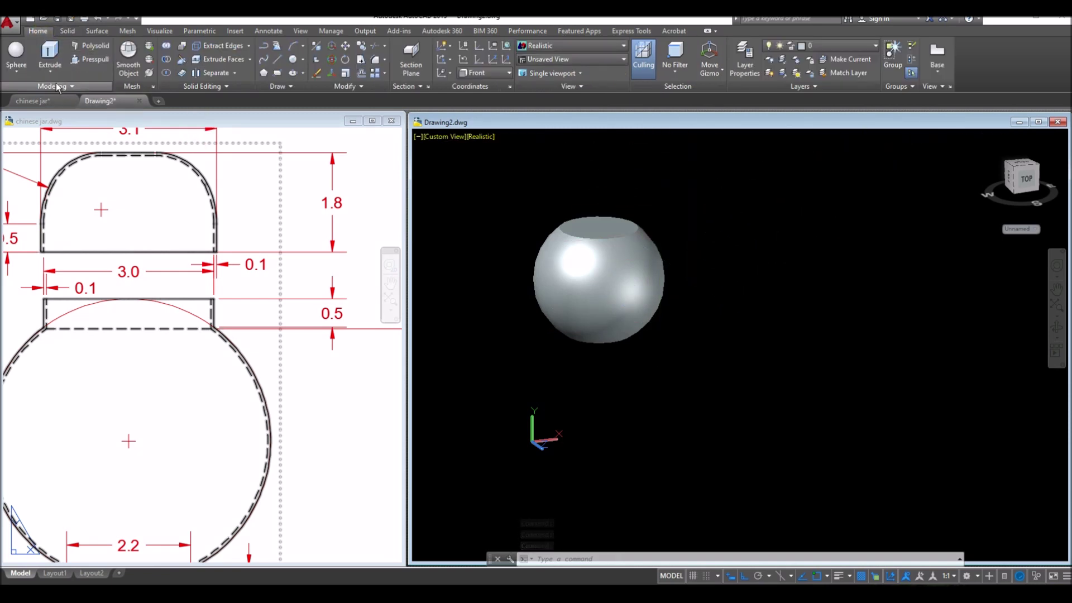
{"action": "left_click", "coordinate": [95, 62]}
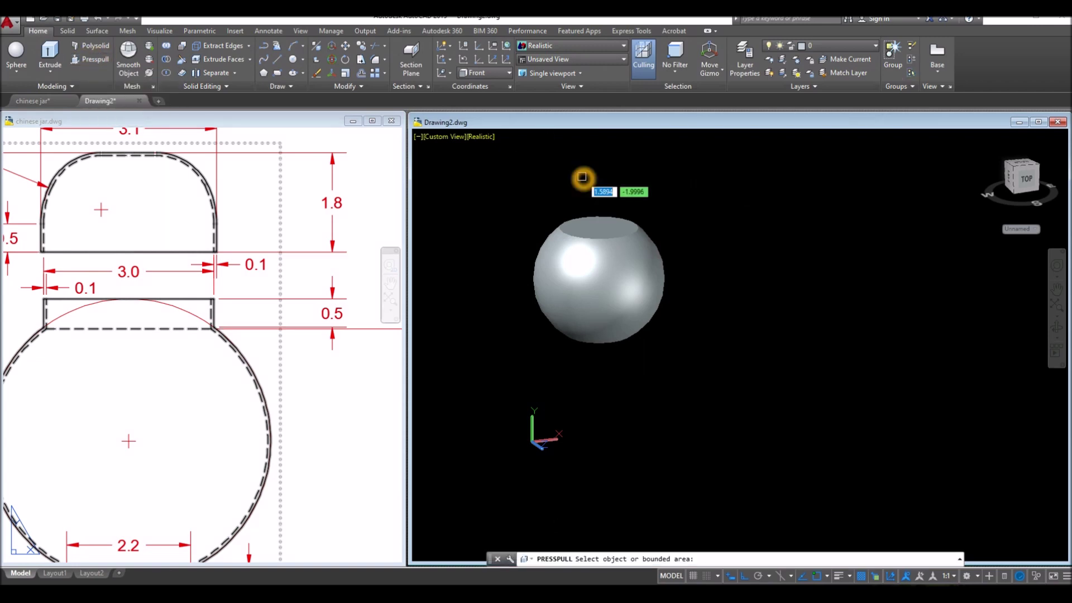
{"action": "scroll", "coordinate": [608, 200], "scroll_direction": "down", "scroll_amount": 1}
{"action": "scroll", "coordinate": [604, 214], "scroll_direction": "up", "scroll_amount": 2}
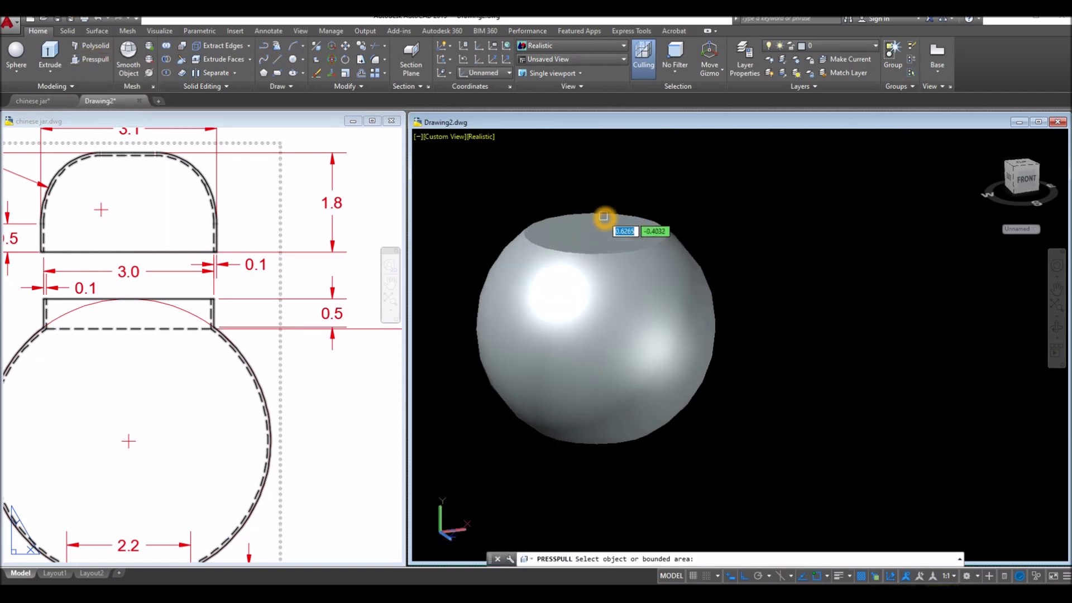
{"action": "left_click", "coordinate": [602, 230]}
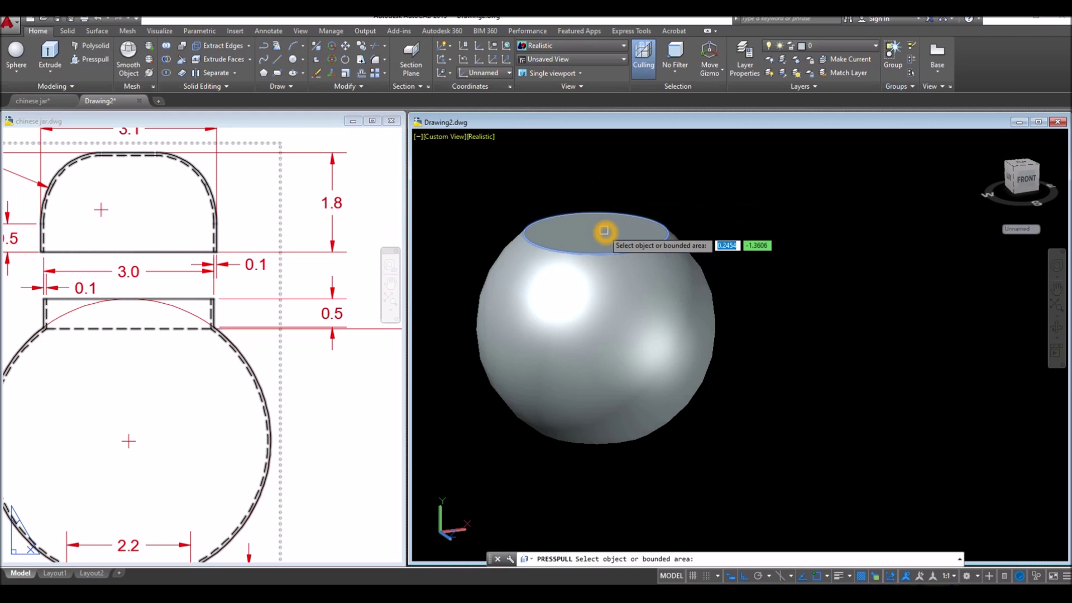
{"action": "left_click", "coordinate": [605, 231]}
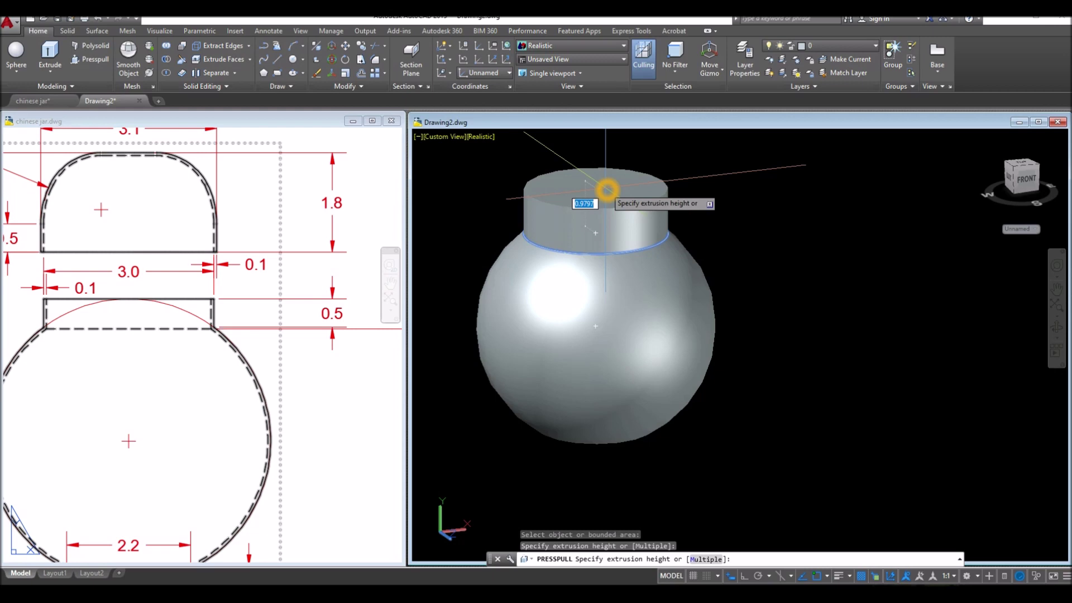
{"action": "key", "text": "Return"}
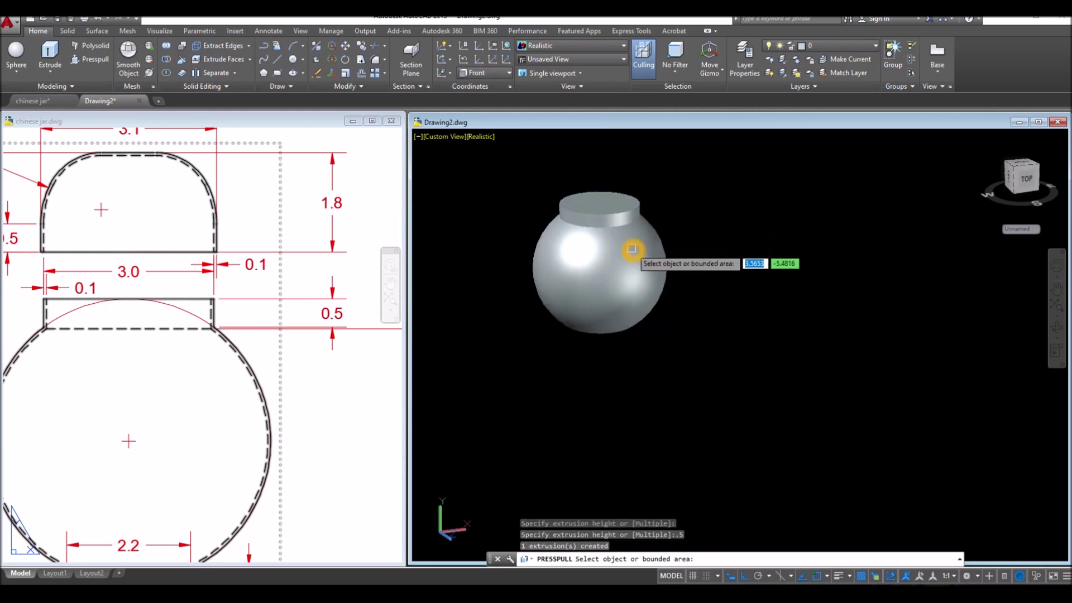
{"action": "scroll", "coordinate": [604, 195], "scroll_direction": "down", "scroll_amount": 3}
{"action": "key", "text": "Escape"}
Examine the dimensions at the base of the jar body in the reference drawing's front view
{"action": "left_click", "coordinate": [225, 444]}
{"action": "middle_click_drag", "start_coordinate": [226, 443], "coordinate": [247, 321]}
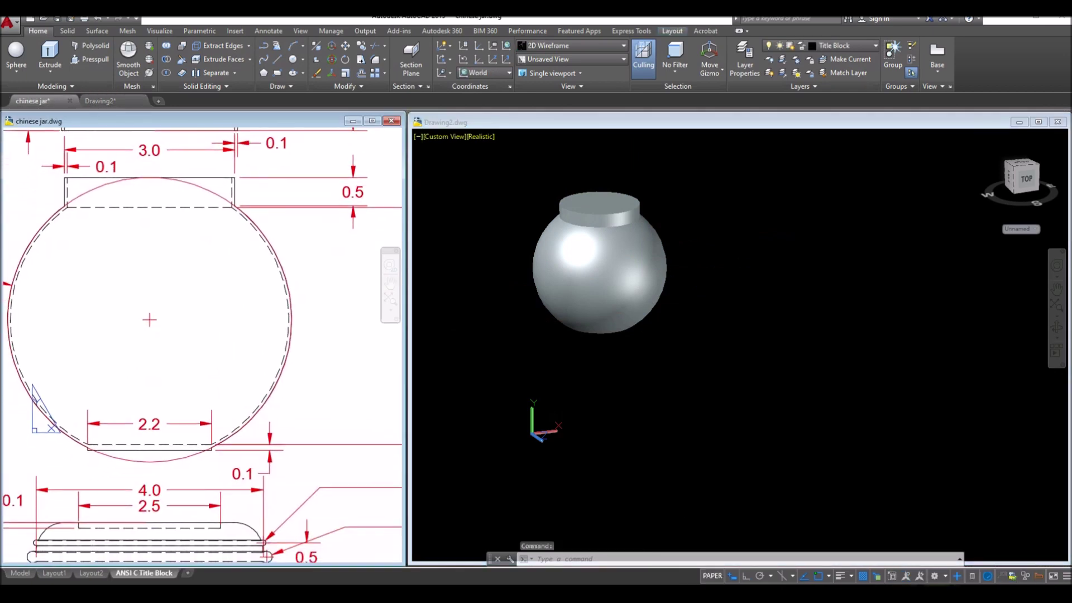
{"action": "scroll", "coordinate": [249, 319], "scroll_direction": "down", "scroll_amount": 3}
{"action": "scroll", "coordinate": [269, 419], "scroll_direction": "down", "scroll_amount": 2}
{"action": "scroll", "coordinate": [269, 418], "scroll_direction": "up", "scroll_amount": 2}
{"action": "scroll", "coordinate": [268, 418], "scroll_direction": "up", "scroll_amount": 2}
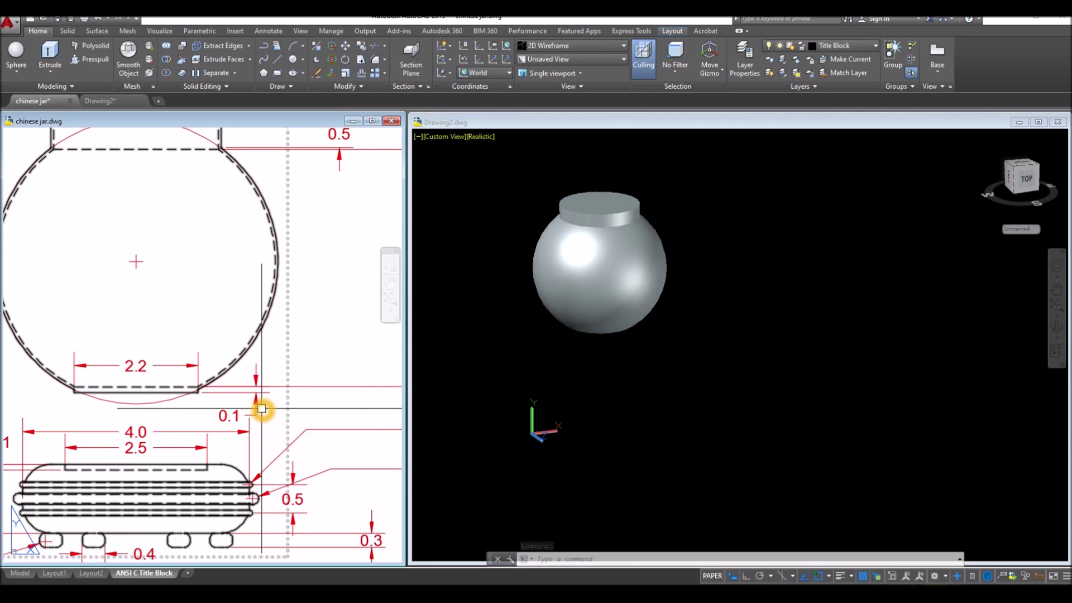
{"action": "left_click", "coordinate": [261, 410]}
{"action": "key", "text": "Escape"}
Presspull the flat bottom face of the jar body outward by 0.1 to form the base rim
{"action": "left_click", "coordinate": [600, 398]}
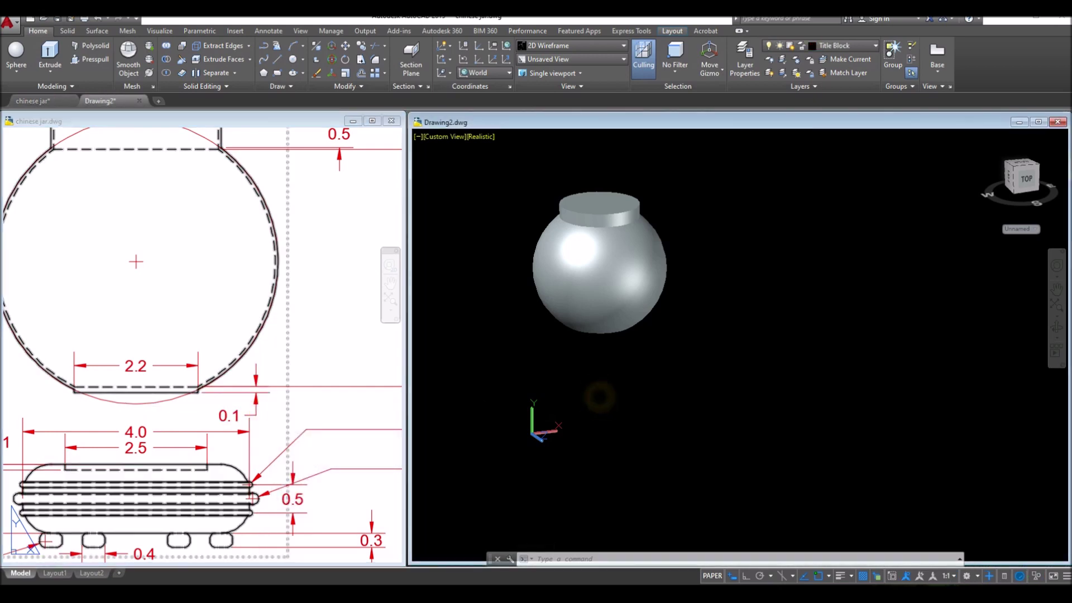
{"action": "left_click", "coordinate": [88, 60]}
{"action": "scroll", "coordinate": [709, 304], "scroll_direction": "down", "scroll_amount": 2}
{"action": "middle_click_drag", "start_coordinate": [695, 312], "coordinate": [691, 254], "text": "shift"}
{"action": "scroll", "coordinate": [640, 448], "scroll_direction": "up", "scroll_amount": 4}
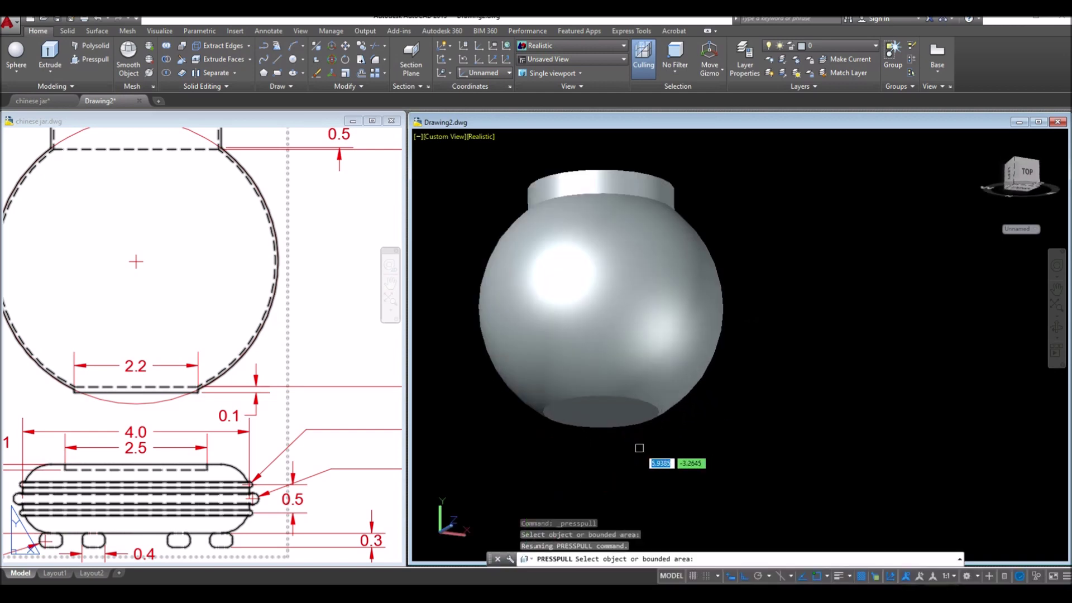
{"action": "left_click", "coordinate": [614, 420]}
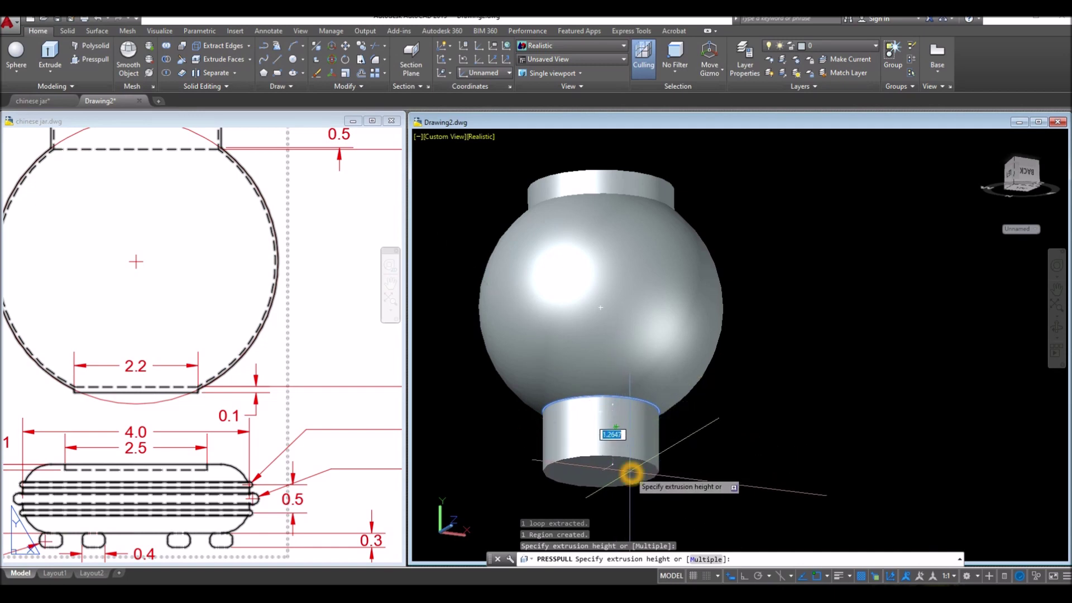
{"action": "key", "text": "Return"}
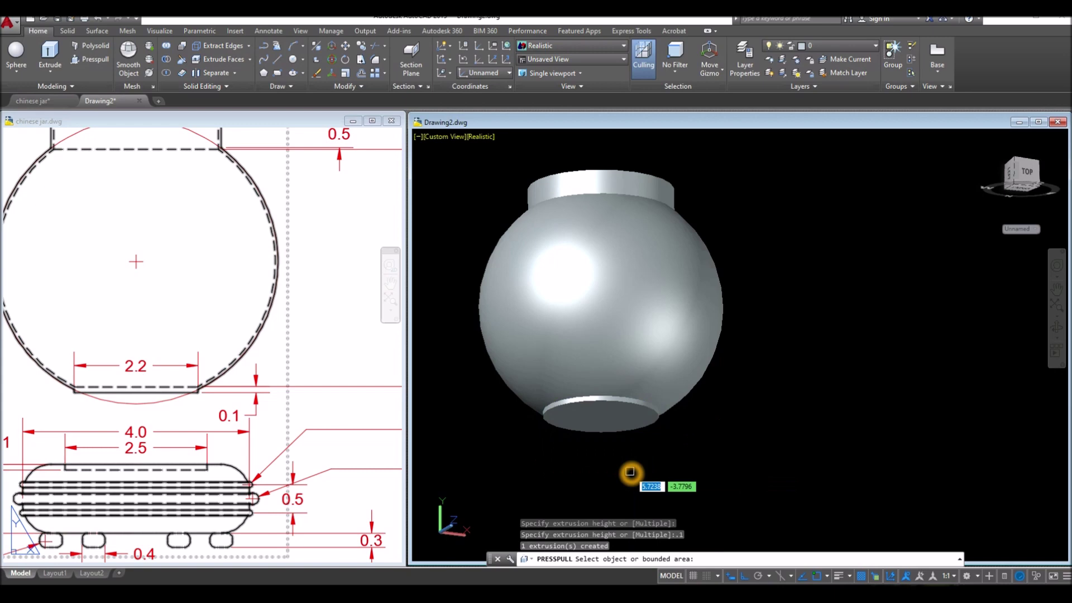
{"action": "key", "text": "Escape"}
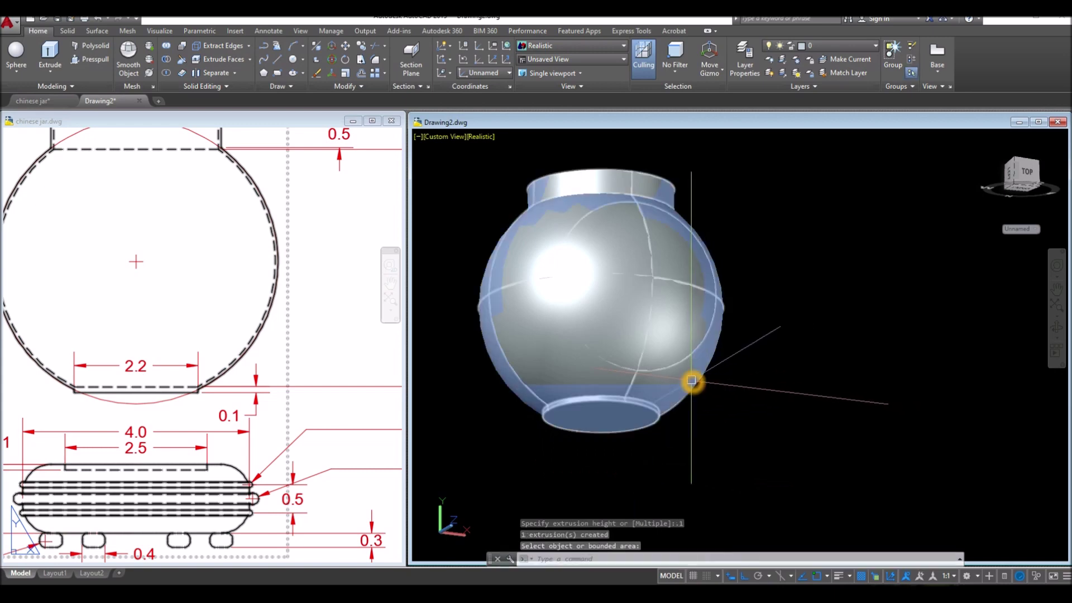
Inspect the jar's extruded base rim close up, then view the whole body and neck from above
{"action": "scroll", "coordinate": [692, 380], "scroll_direction": "up", "scroll_amount": 1}
{"action": "scroll", "coordinate": [691, 381], "scroll_direction": "up", "scroll_amount": 2}
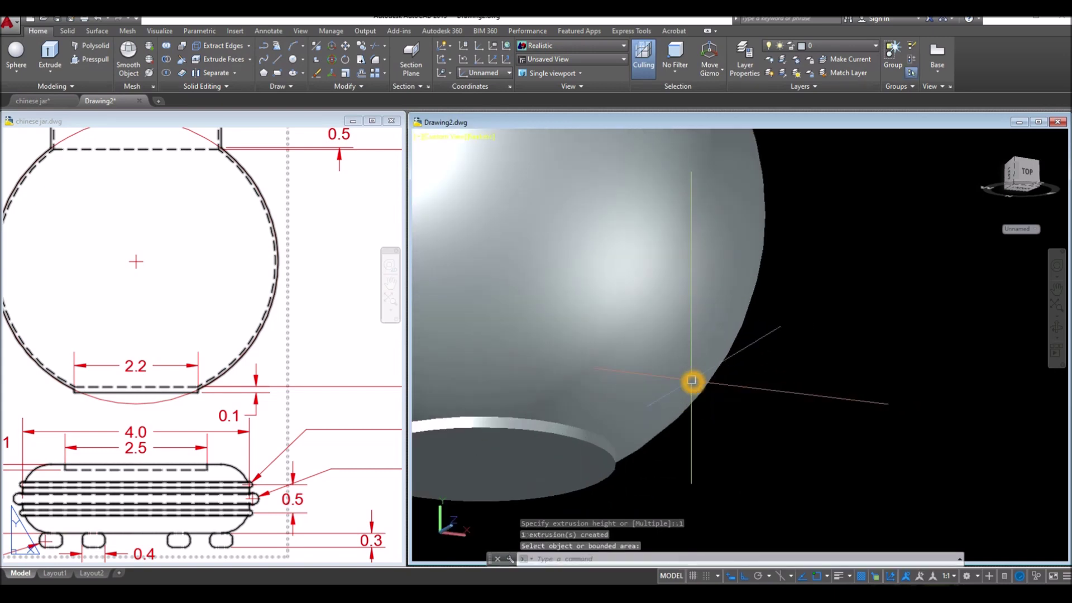
{"action": "scroll", "coordinate": [691, 381], "scroll_direction": "up", "scroll_amount": 1}
{"action": "scroll", "coordinate": [691, 381], "scroll_direction": "down", "scroll_amount": 4}
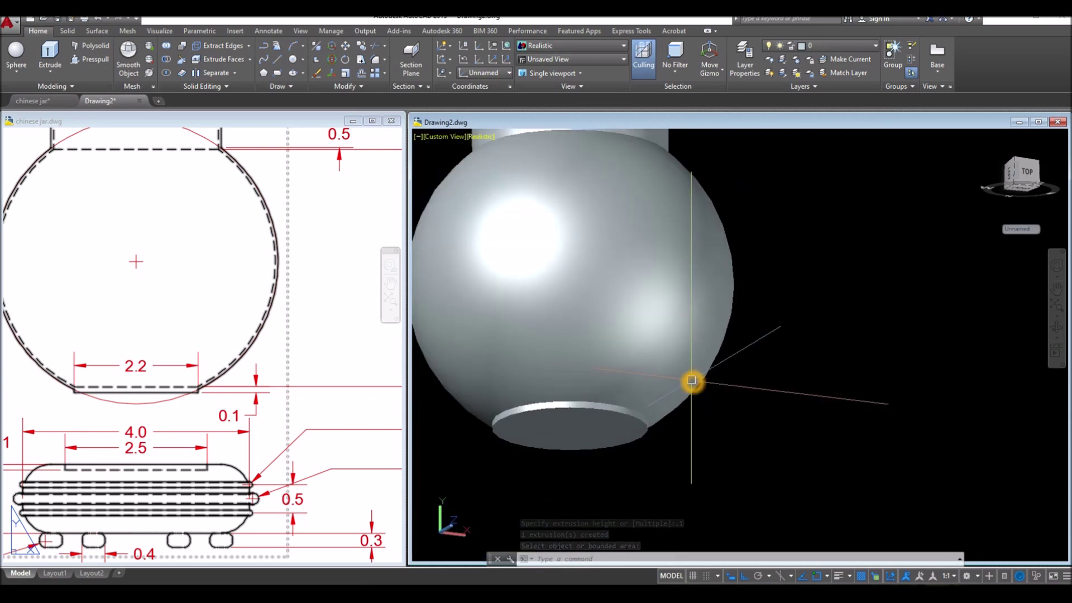
{"action": "scroll", "coordinate": [691, 381], "scroll_direction": "down", "scroll_amount": 3}
{"action": "middle_click_drag", "start_coordinate": [694, 378], "coordinate": [706, 458], "text": "shift"}
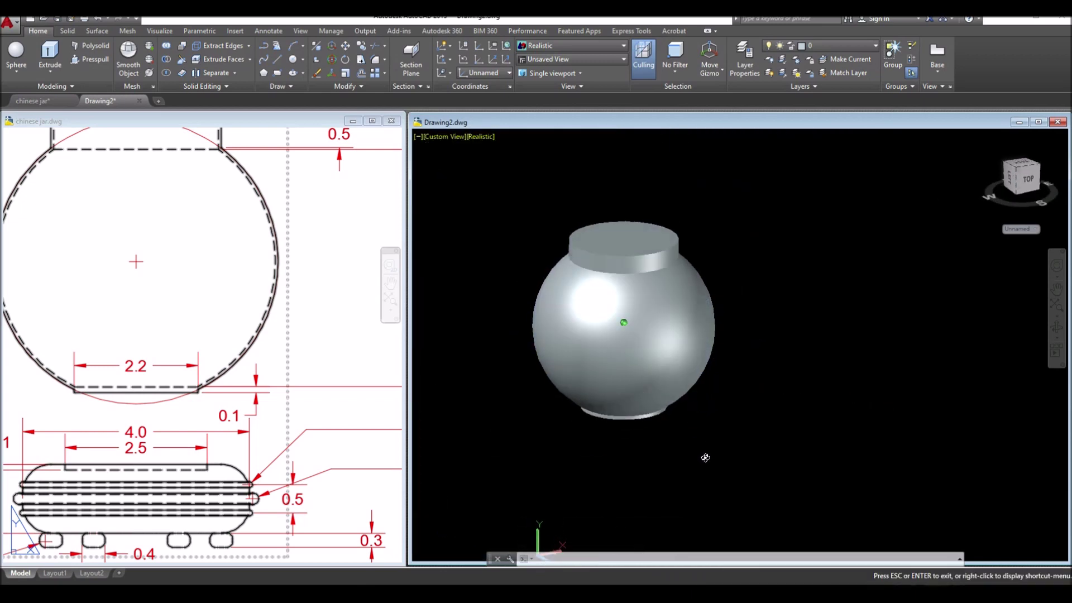
Examine the lid profile and its width and height dimensions in the reference drawing
{"action": "left_click", "coordinate": [314, 238]}
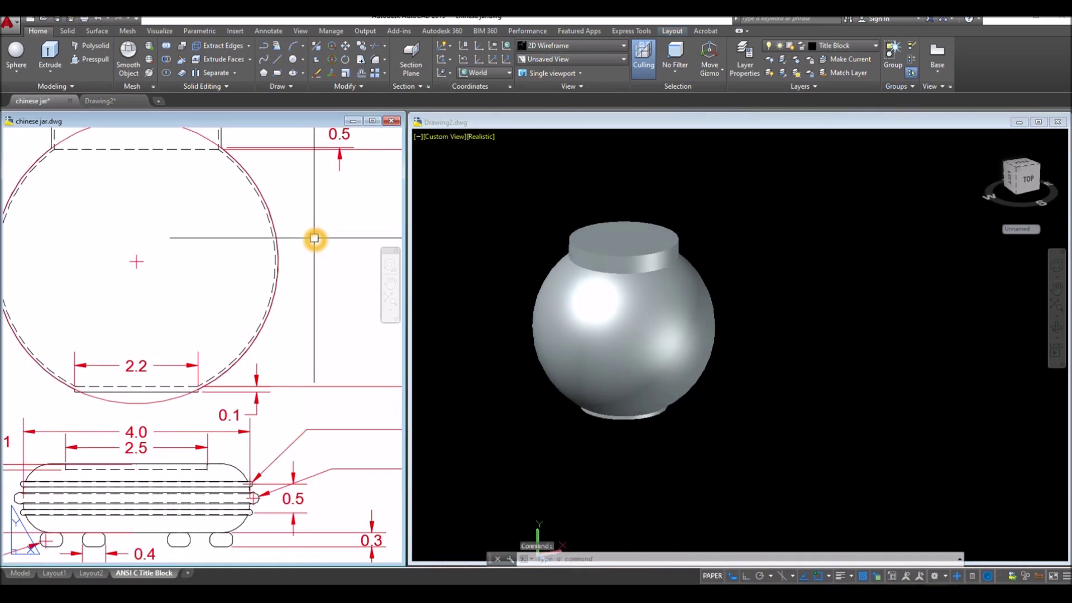
{"action": "scroll", "coordinate": [314, 238], "scroll_direction": "down", "scroll_amount": 4}
{"action": "mouse_move", "coordinate": [314, 239]}
{"action": "middle_mouse_down"}
{"action": "mouse_move", "coordinate": [297, 249]}
{"action": "mouse_move", "coordinate": [278, 345]}
{"action": "middle_mouse_up"}
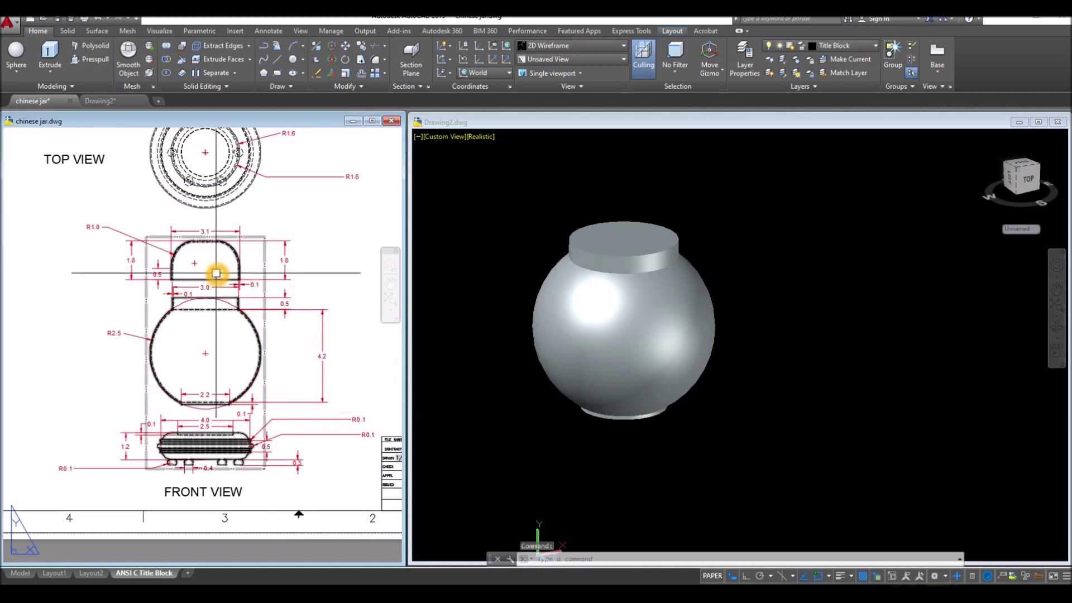
{"action": "scroll", "coordinate": [217, 273], "scroll_direction": "up", "scroll_amount": 3}
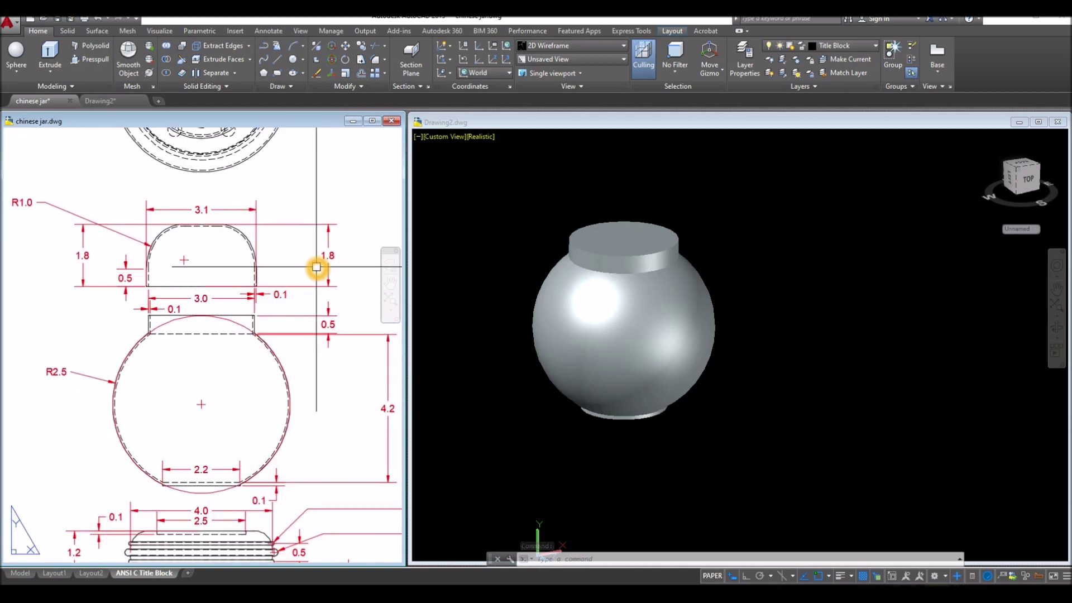
{"action": "scroll", "coordinate": [187, 210], "scroll_direction": "up", "scroll_amount": 2}
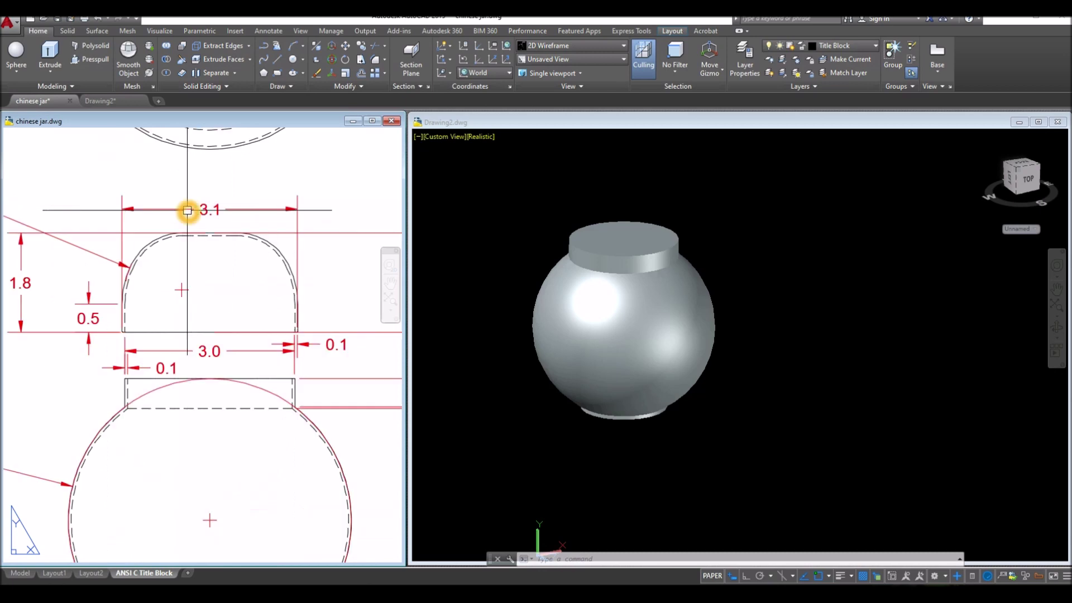
{"action": "scroll", "coordinate": [188, 210], "scroll_direction": "up", "scroll_amount": 1}
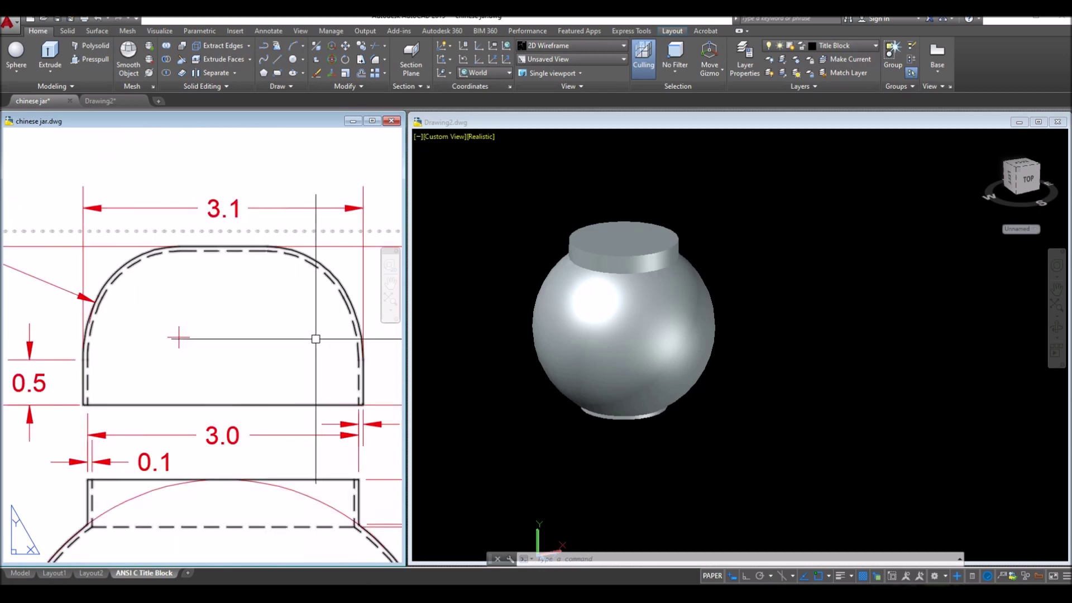
Create a sphere with a diameter of 3.1 in empty space beside the jar for the lid
{"action": "left_click", "coordinate": [686, 215]}
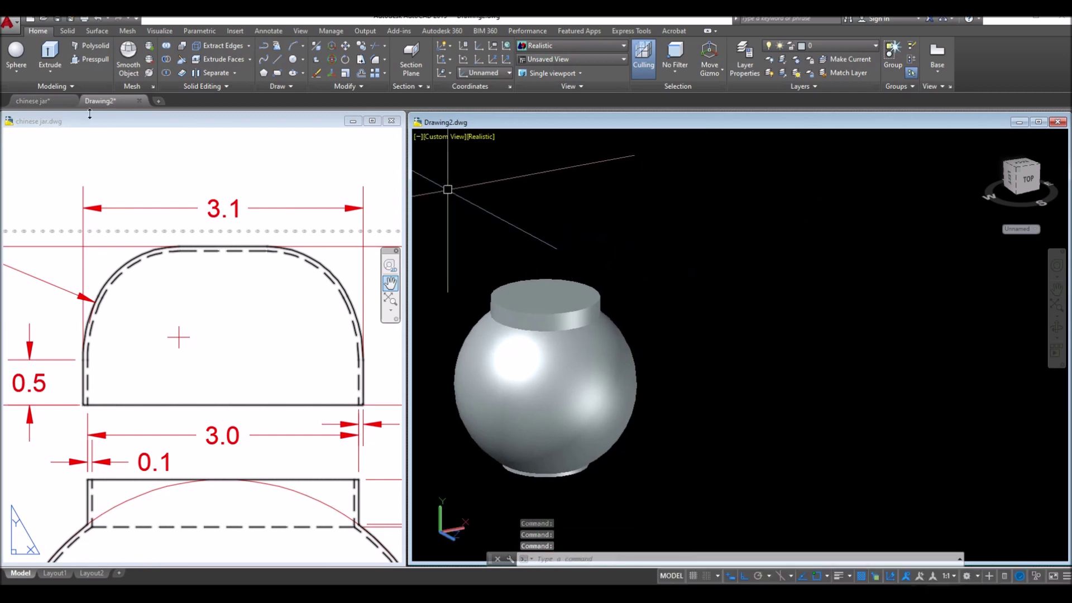
{"action": "left_click", "coordinate": [14, 53]}
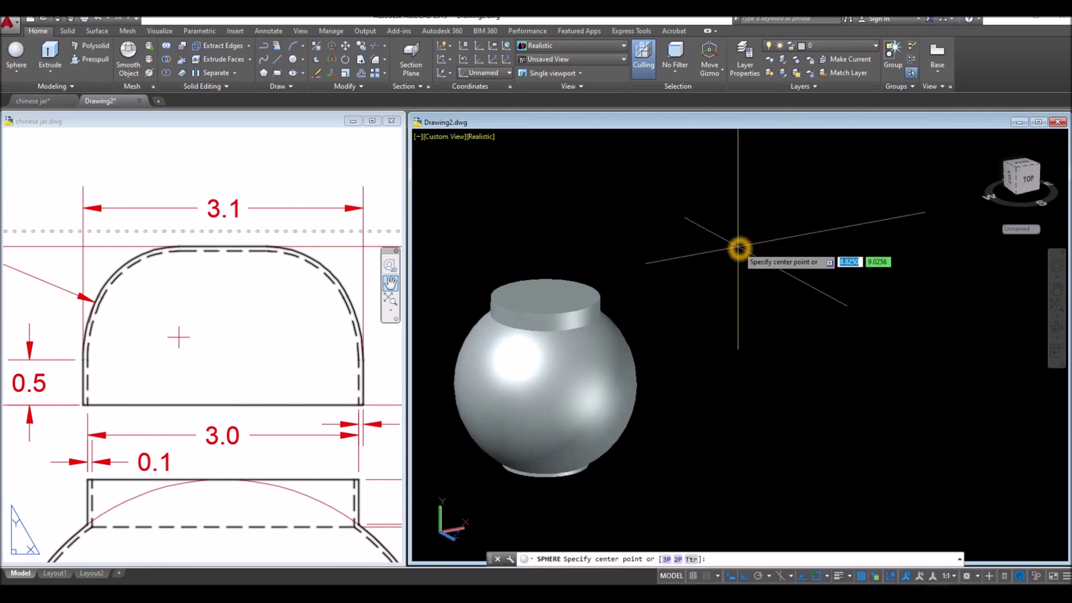
{"action": "left_click", "coordinate": [740, 246]}
{"action": "right_click", "coordinate": [771, 176]}
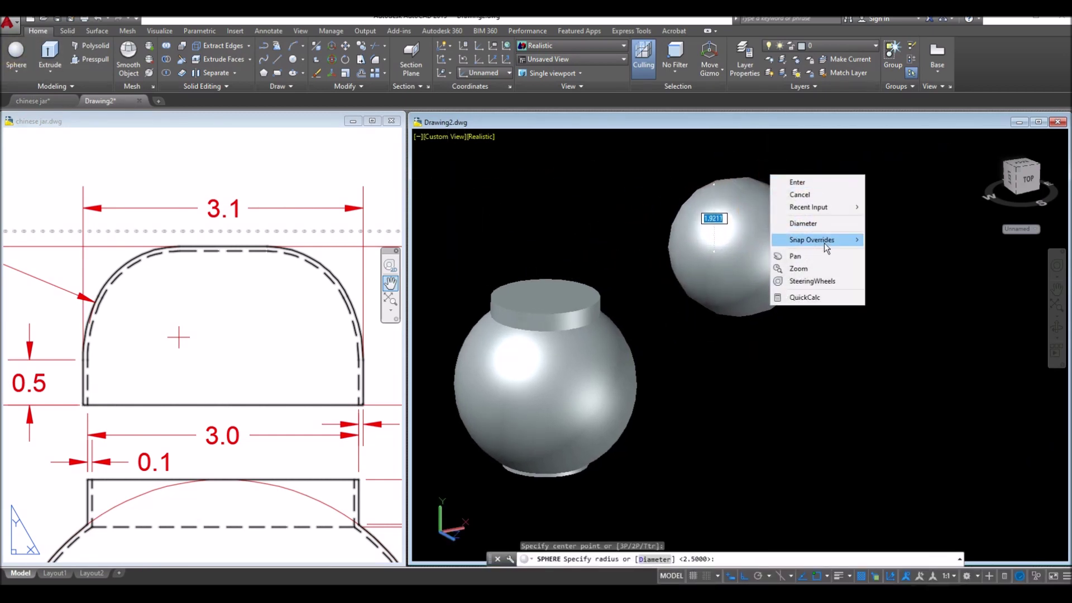
{"action": "left_click", "coordinate": [804, 223]}
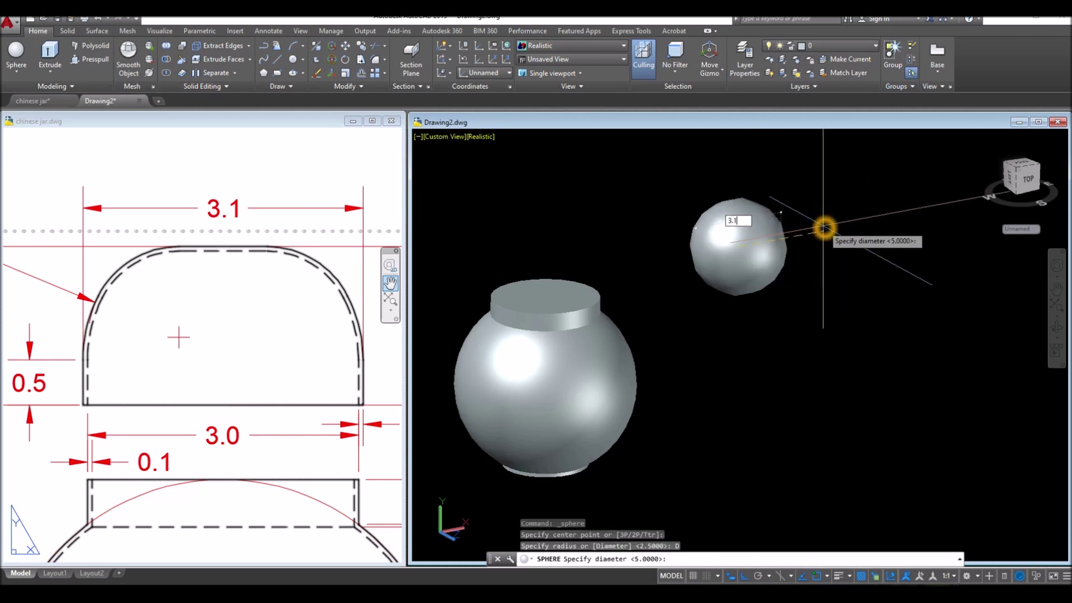
{"action": "key", "text": "Return"}
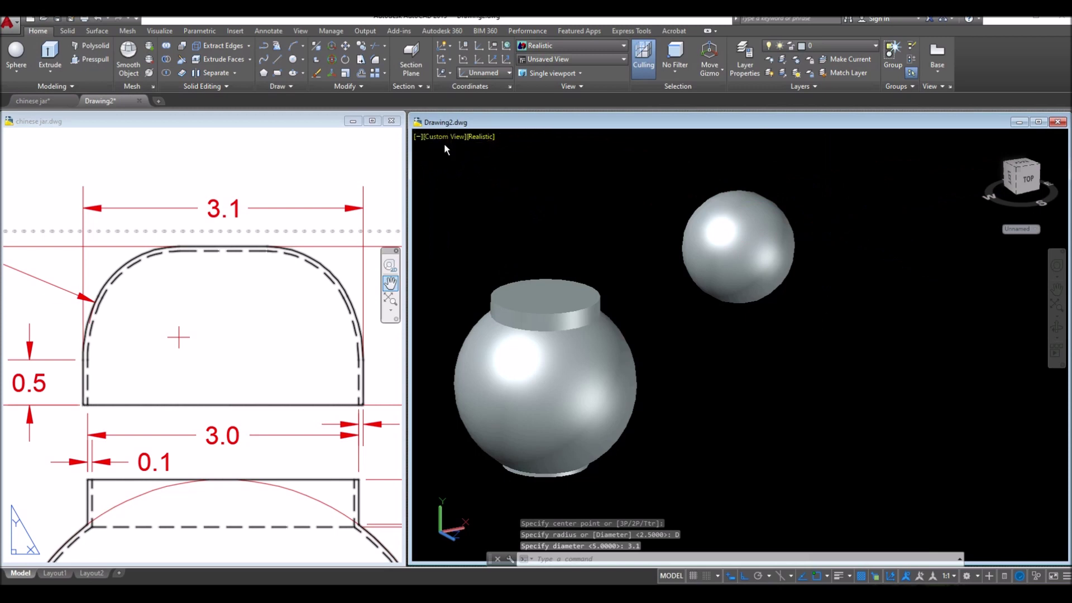
Switch the model to the Front view and check the lid's dimensions in the reference drawing
{"action": "left_click", "coordinate": [446, 147]}
{"action": "left_click", "coordinate": [471, 213]}
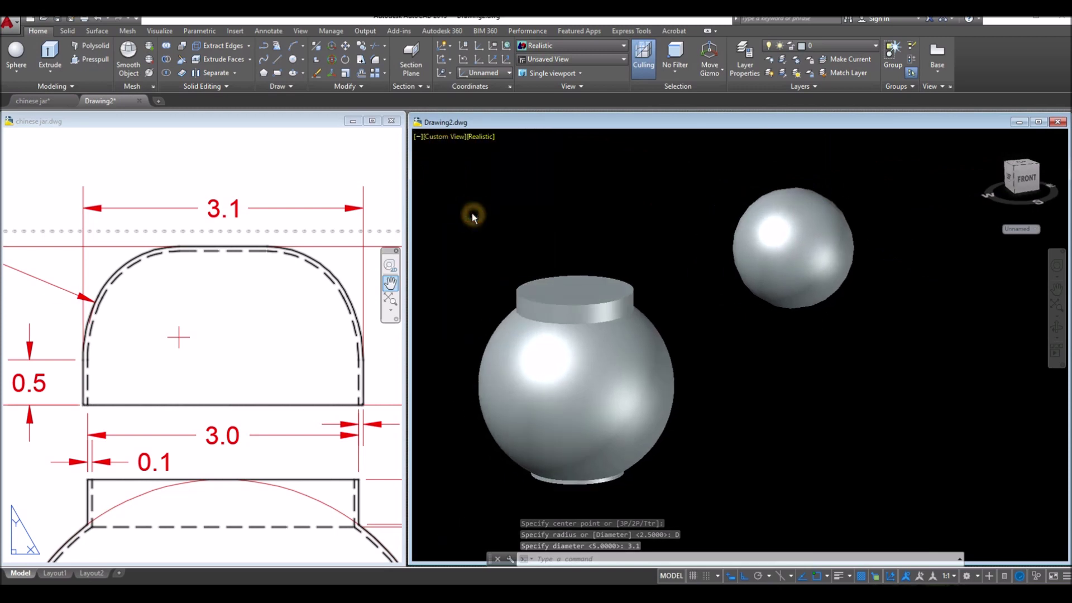
{"action": "scroll", "coordinate": [743, 278], "scroll_direction": "down", "scroll_amount": 3}
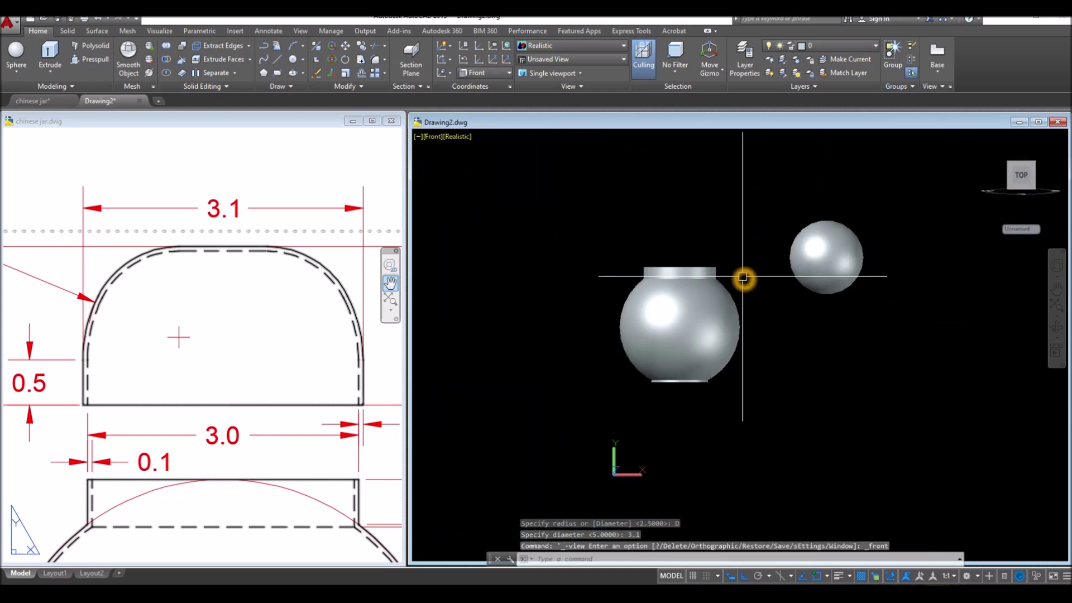
{"action": "left_click", "coordinate": [324, 328]}
{"action": "scroll", "coordinate": [289, 328], "scroll_direction": "down", "scroll_amount": 2}
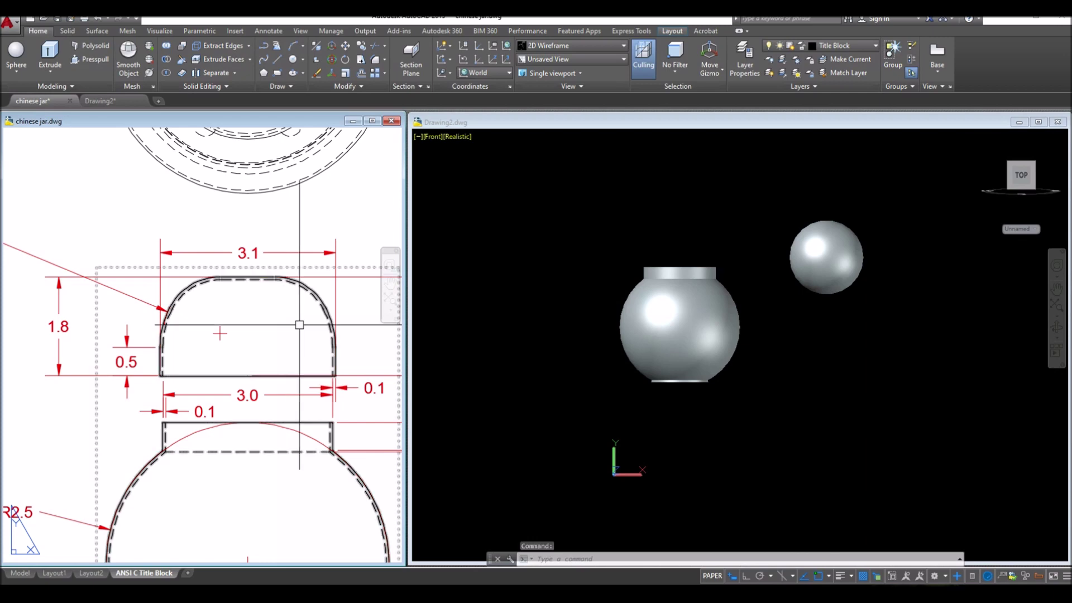
{"action": "left_click", "coordinate": [822, 336]}
{"action": "middle_click_drag", "start_coordinate": [821, 335], "coordinate": [656, 351]}
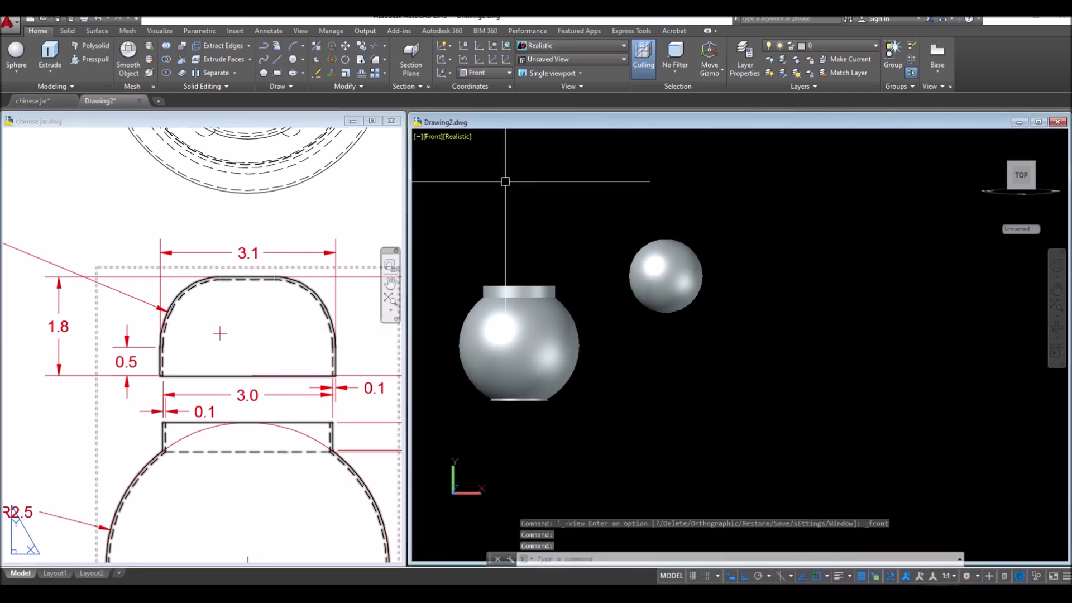
Draw a horizontal line from the sphere's centre outward past its edge, on the side away from the jar
{"action": "left_click", "coordinate": [565, 247]}
{"action": "type", "text": "l"}
{"action": "key", "text": "Return"}
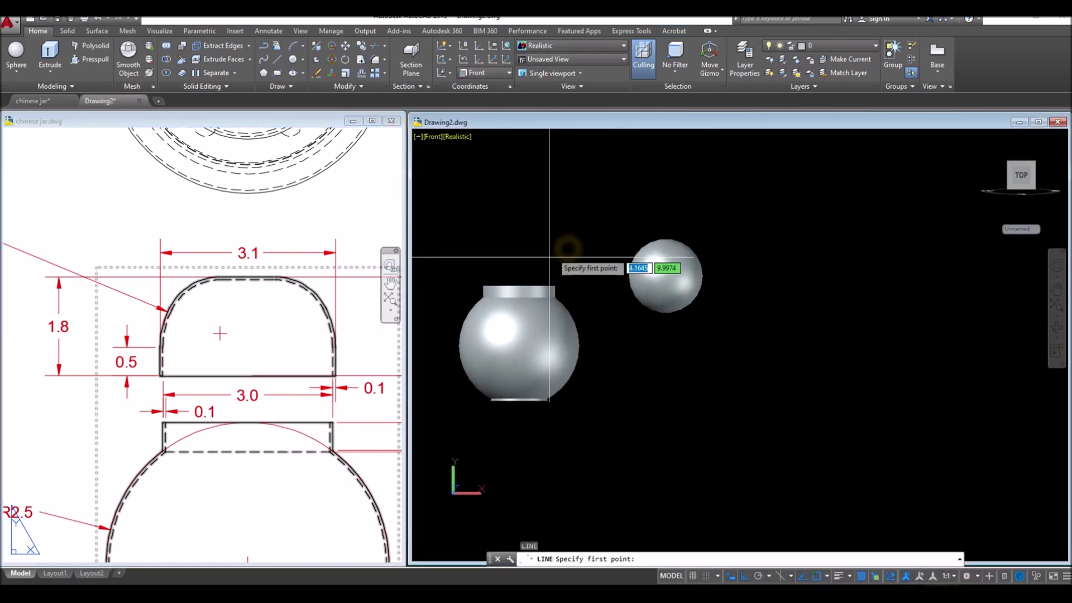
{"action": "right_click", "coordinate": [675, 290], "text": "shift"}
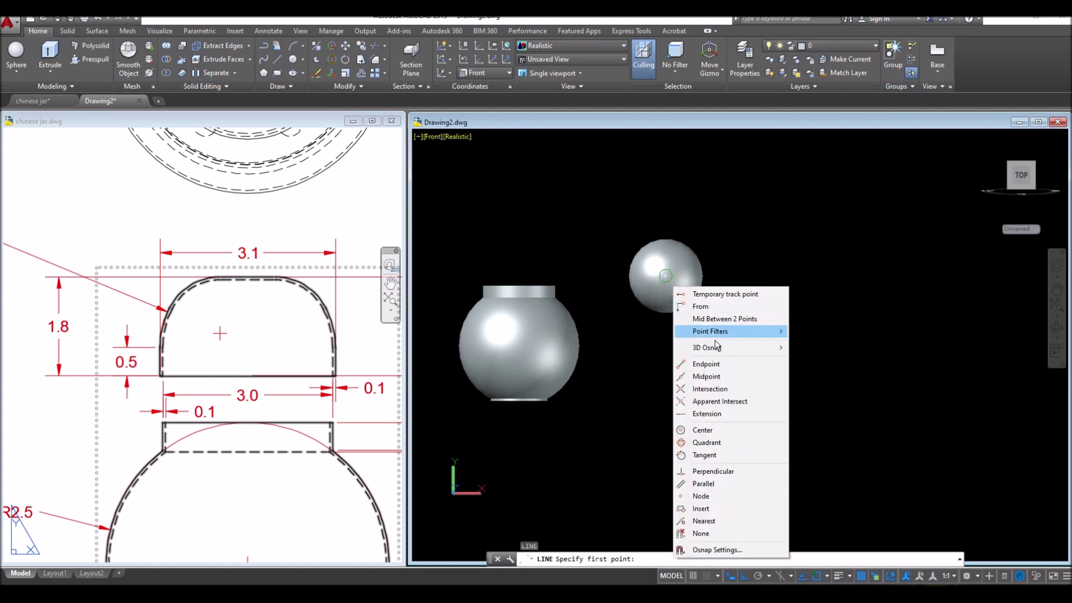
{"action": "mouse_move", "coordinate": [718, 349]}
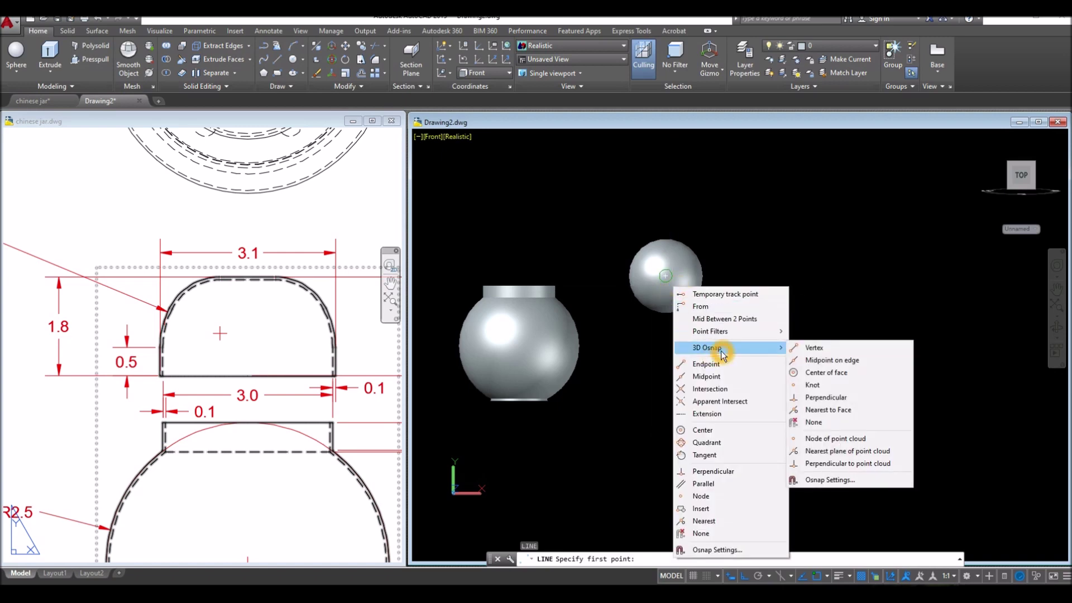
{"action": "left_click", "coordinate": [823, 380]}
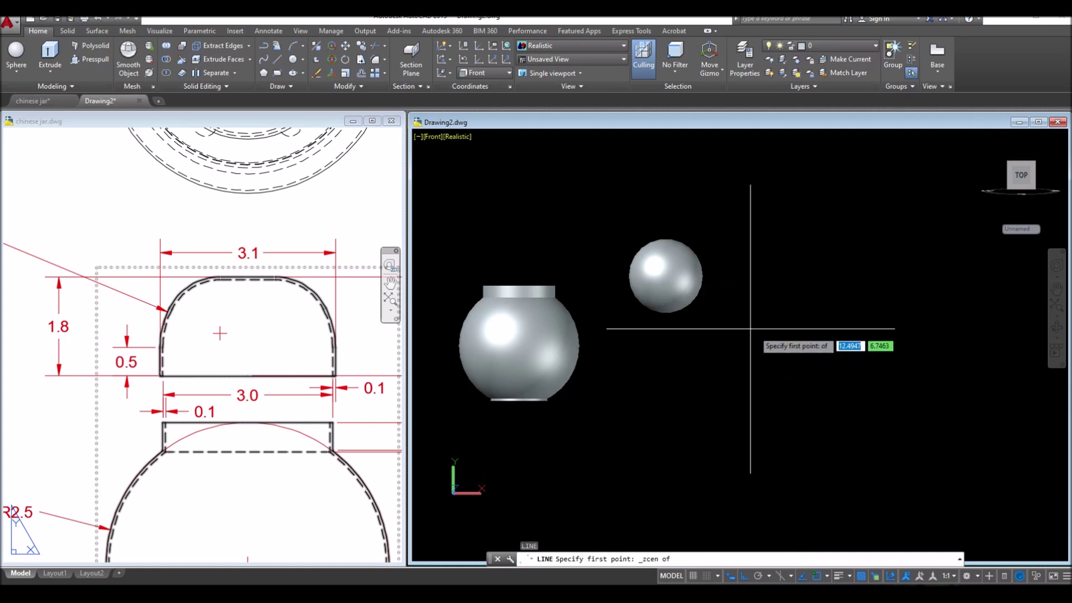
{"action": "left_click", "coordinate": [692, 301]}
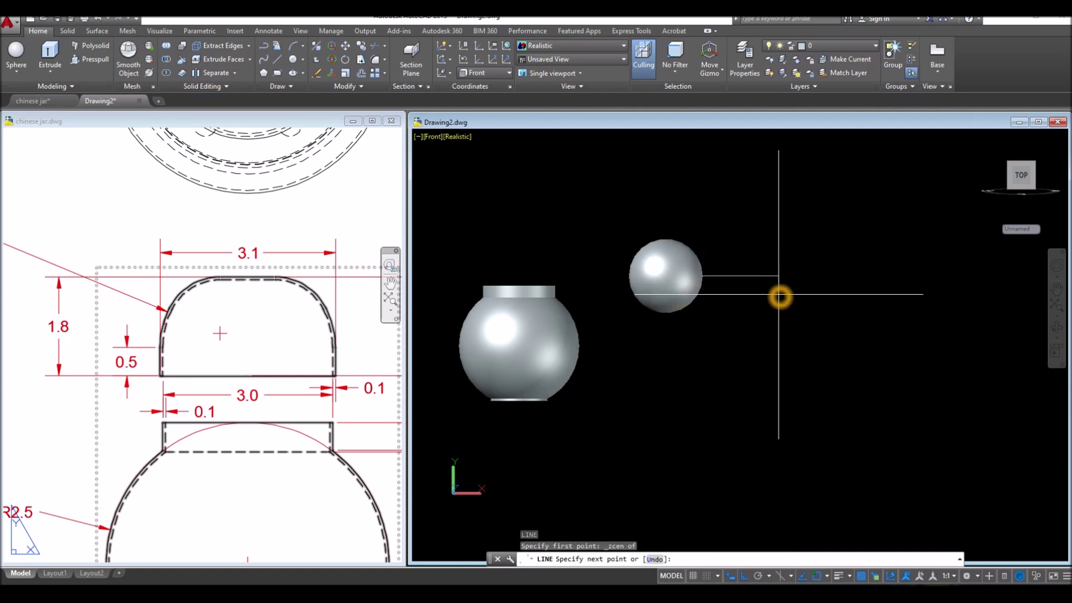
{"action": "right_click", "coordinate": [791, 294]}
{"action": "left_click", "coordinate": [809, 300]}
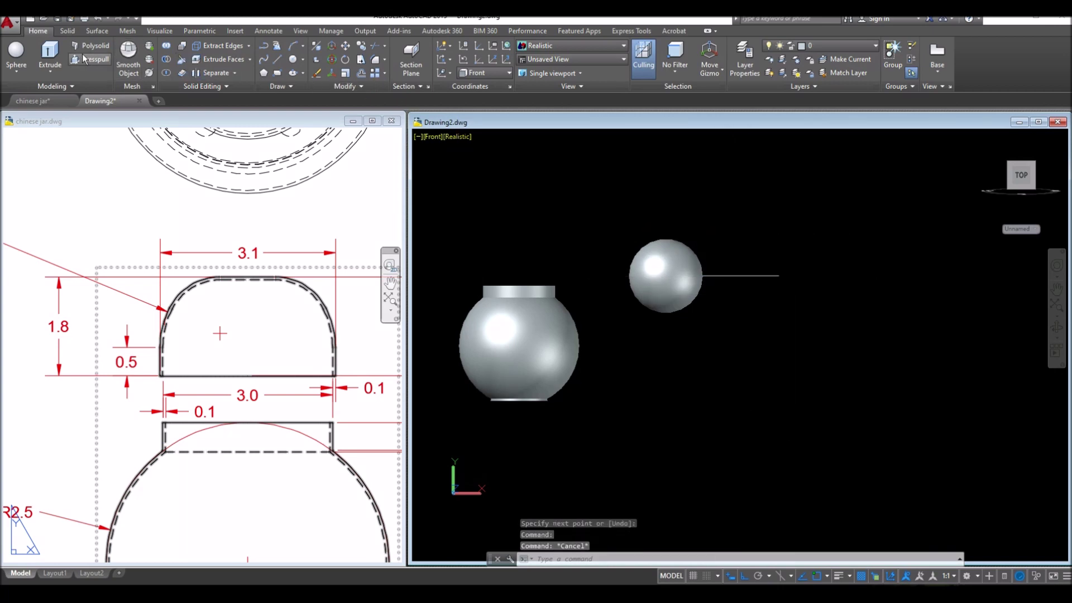
Slice the sphere horizontally along the helper line, keep only the upper half, and erase the line
{"action": "left_click", "coordinate": [67, 31]}
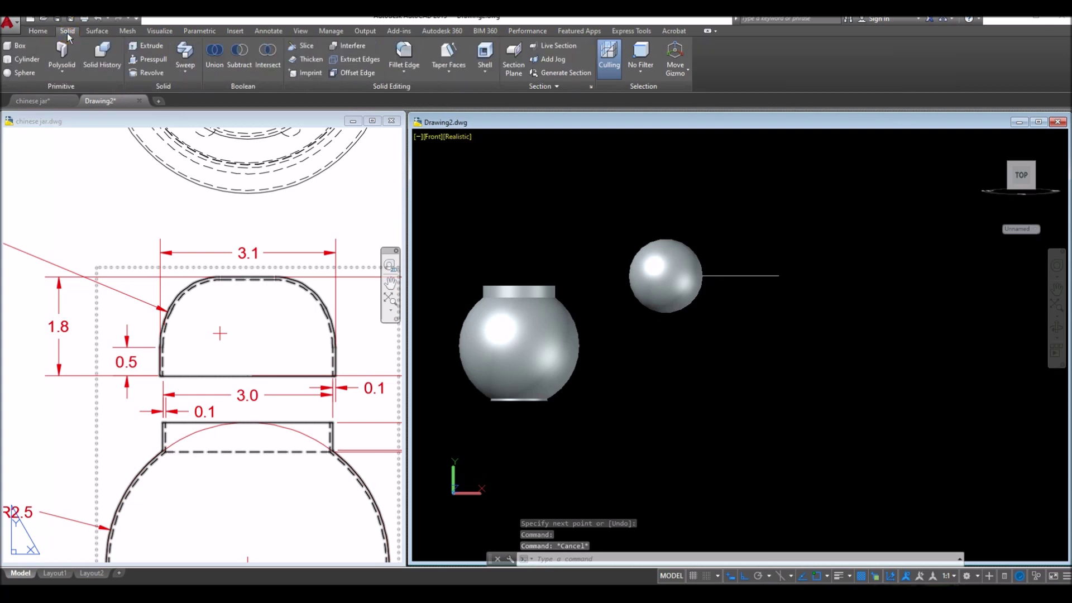
{"action": "left_click", "coordinate": [307, 46]}
{"action": "left_click", "coordinate": [692, 295]}
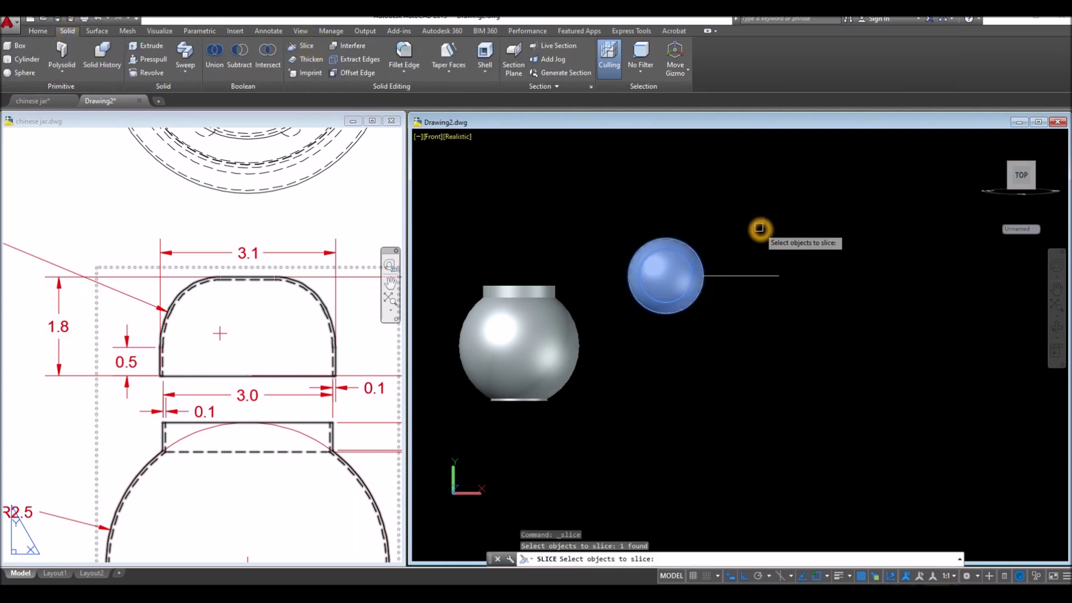
{"action": "key", "text": "Return"}
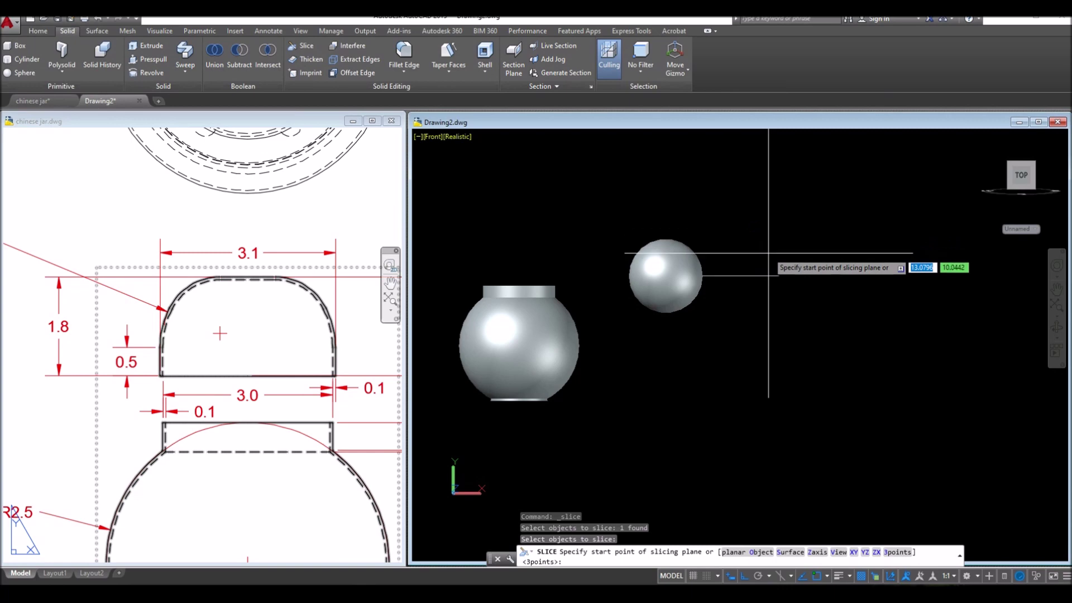
{"action": "left_click", "coordinate": [782, 276]}
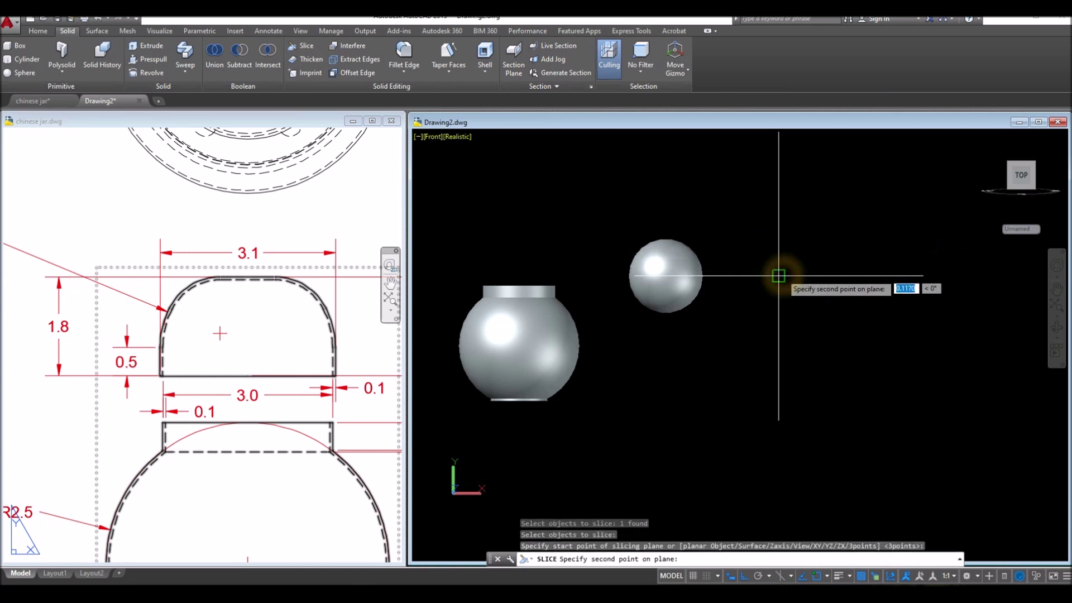
{"action": "left_click", "coordinate": [586, 277]}
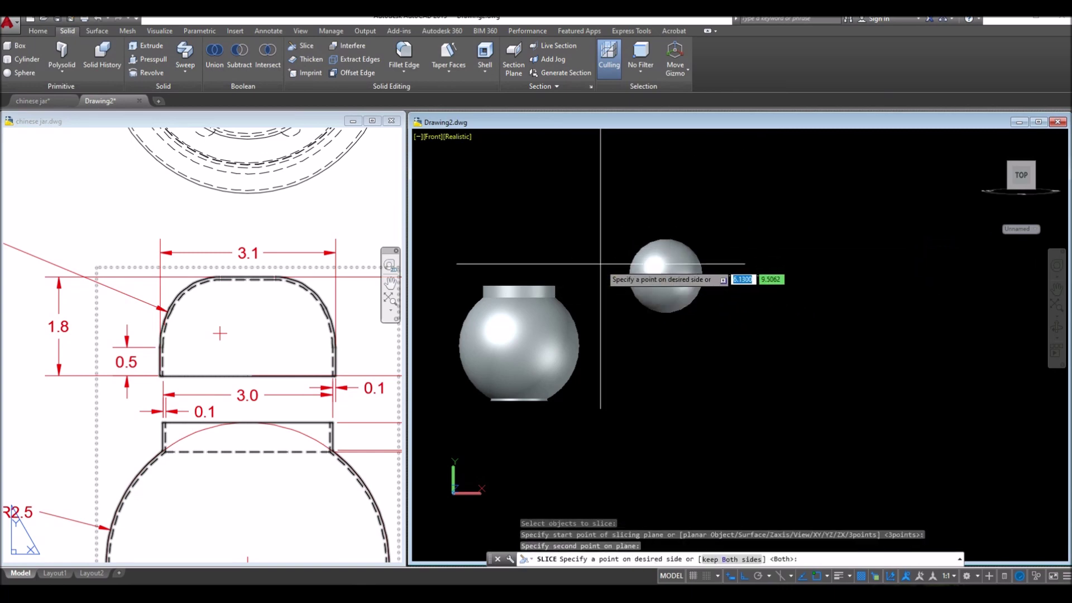
{"action": "left_click", "coordinate": [608, 238]}
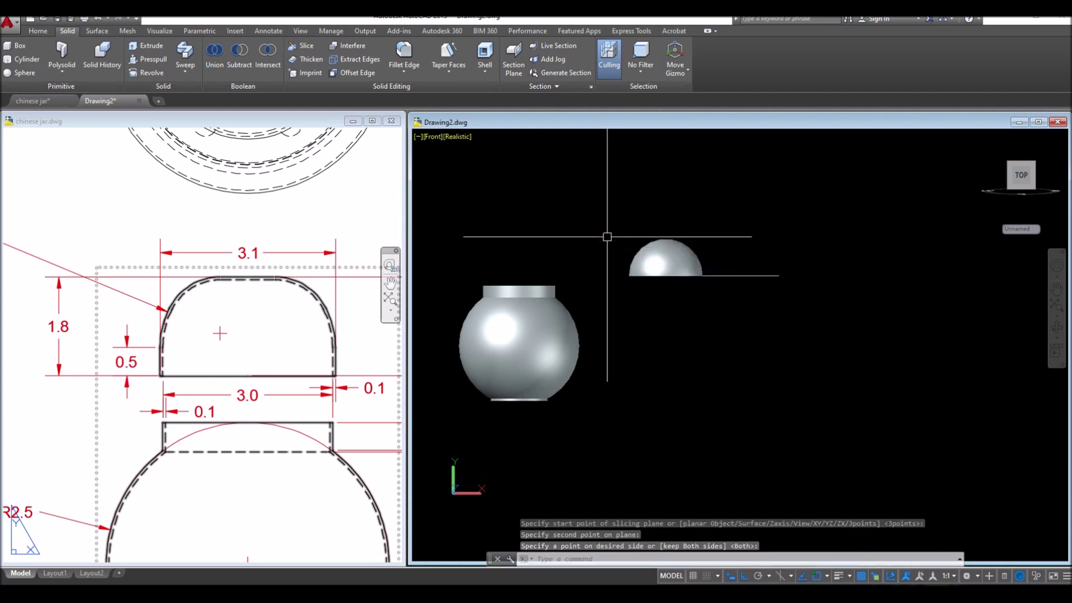
{"action": "left_click", "coordinate": [748, 275]}
{"action": "key", "text": "Delete"}
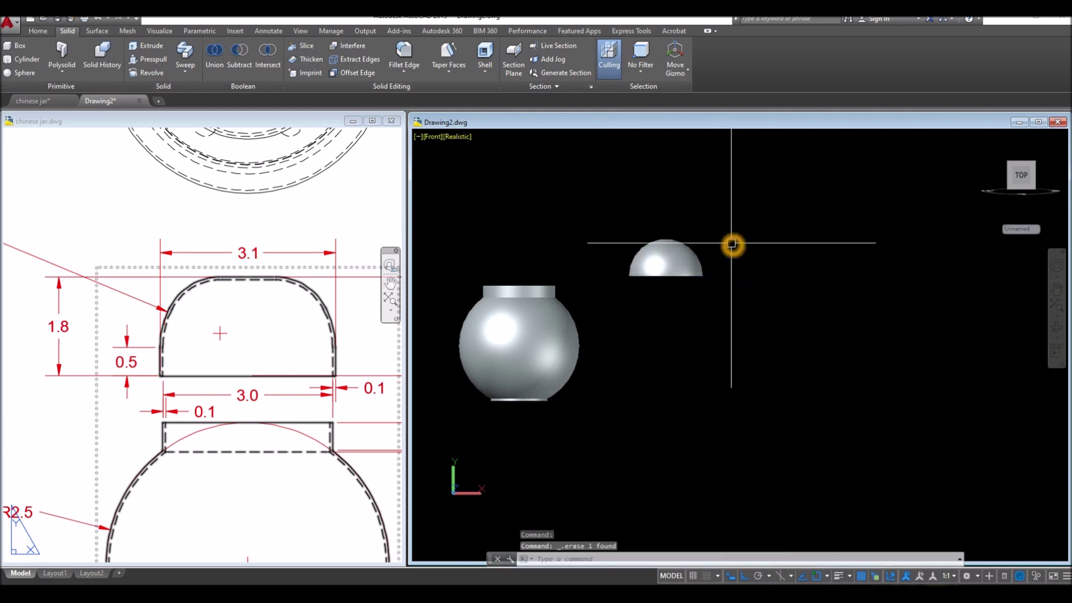
Check the height of the lid's straight lower edge in the reference drawing and view the hemisphere's flat underside
{"action": "left_click", "coordinate": [242, 372]}
{"action": "left_click", "coordinate": [223, 366]}
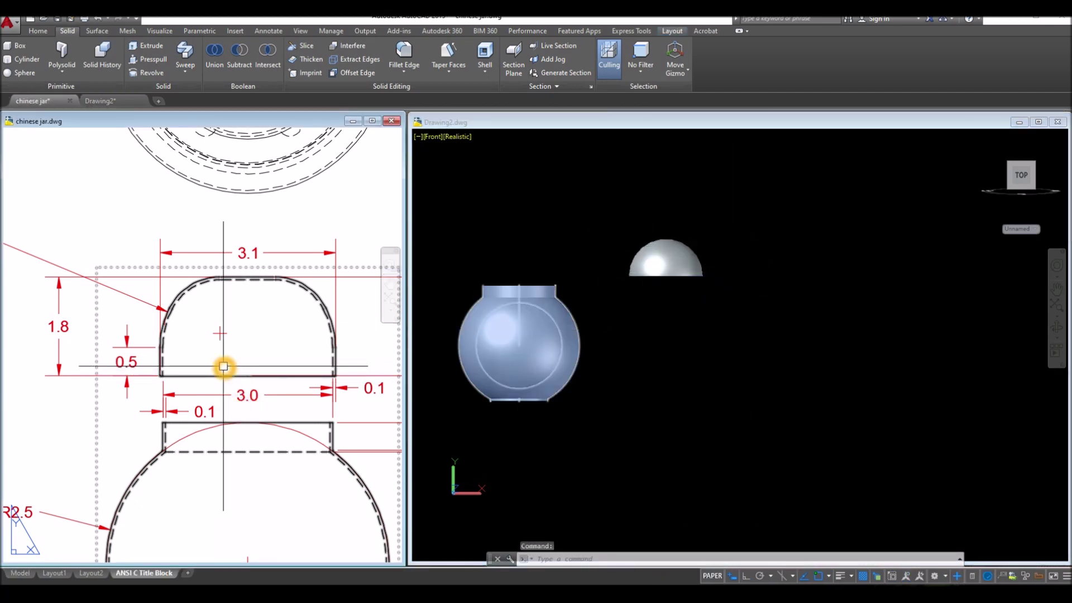
{"action": "left_click", "coordinate": [670, 321]}
{"action": "middle_click_drag", "start_coordinate": [670, 321], "coordinate": [682, 294], "text": "shift"}
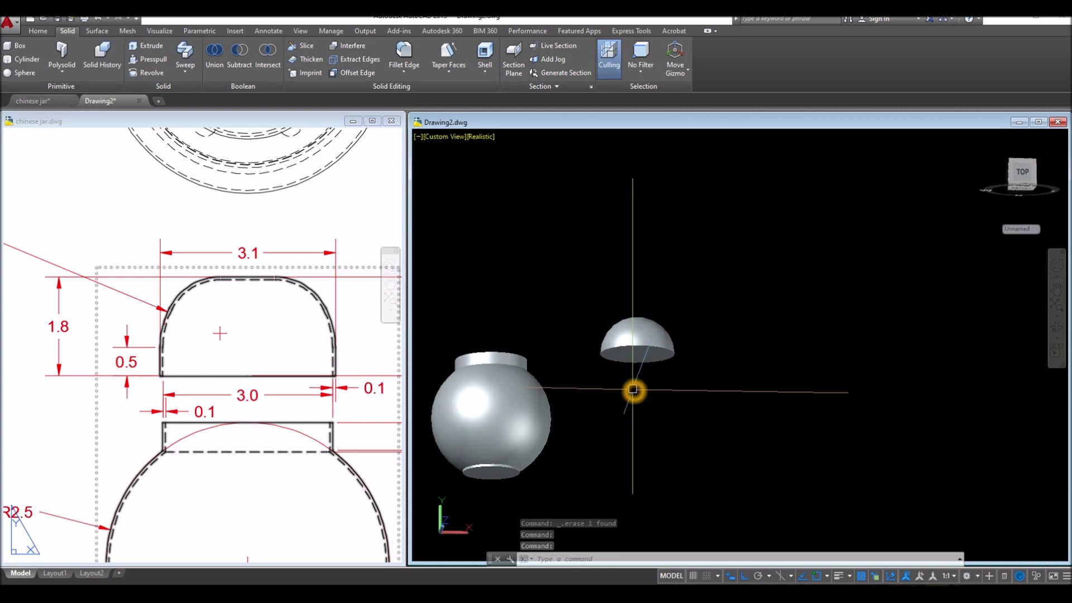
{"action": "left_click", "coordinate": [108, 383]}
{"action": "left_click", "coordinate": [129, 379]}
{"action": "key", "text": "Escape"}
{"action": "left_click", "coordinate": [132, 366]}
{"action": "key", "text": "Escape"}
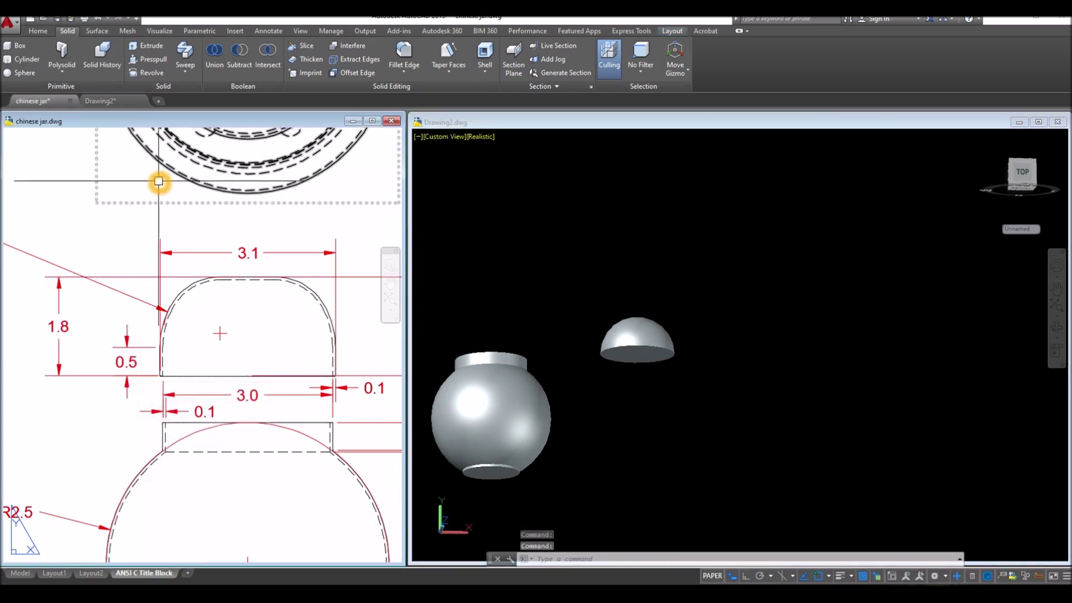
Presspull the hemisphere's flat underside downward by 0.5
{"action": "left_click", "coordinate": [140, 63]}
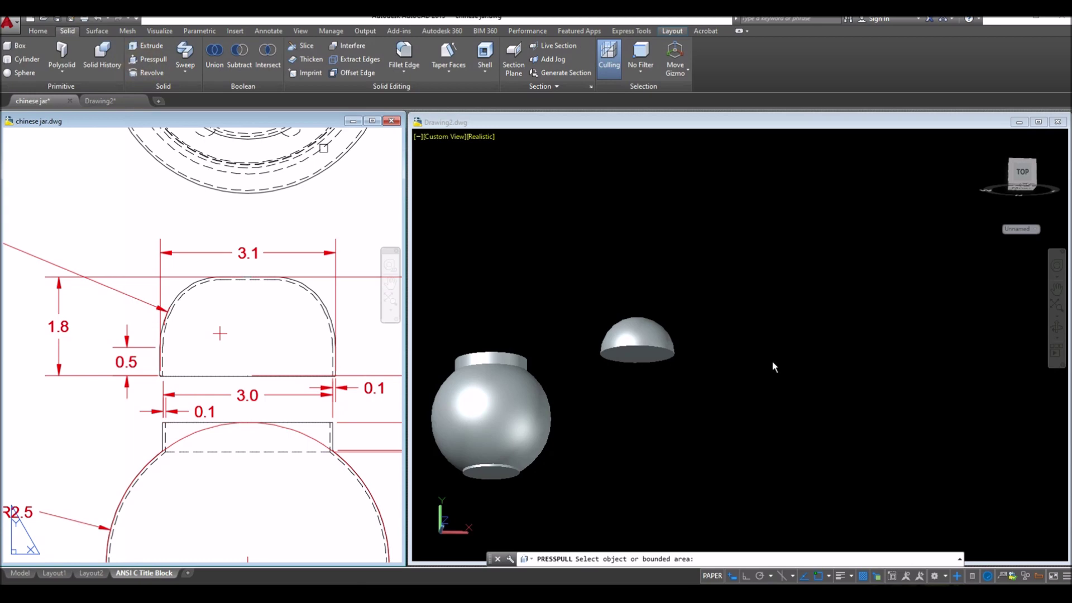
{"action": "left_click", "coordinate": [630, 441]}
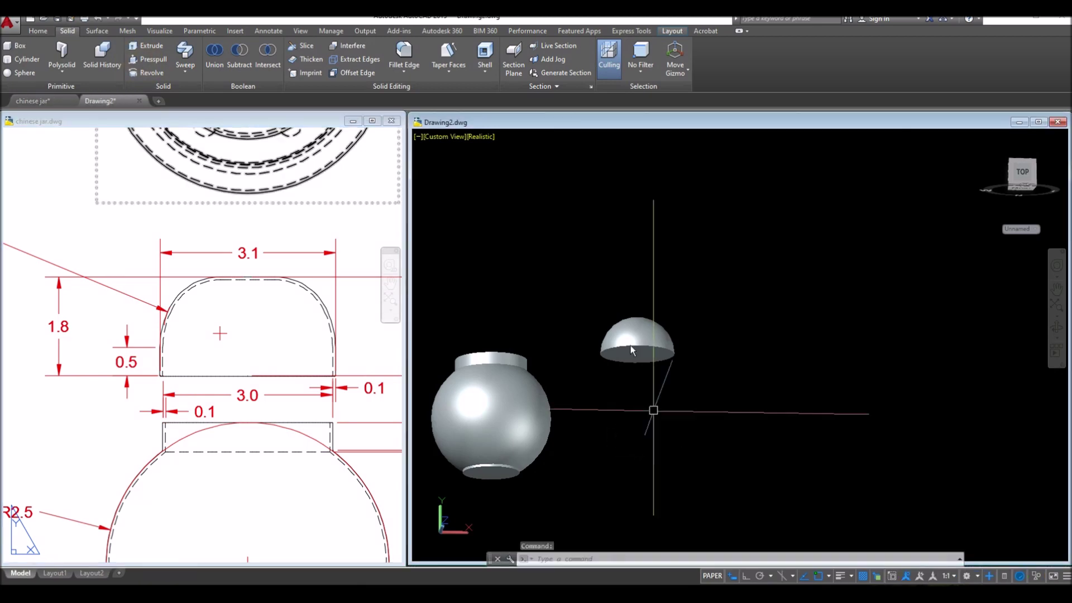
{"action": "left_click", "coordinate": [148, 62]}
{"action": "scroll", "coordinate": [602, 392], "scroll_direction": "up", "scroll_amount": 3}
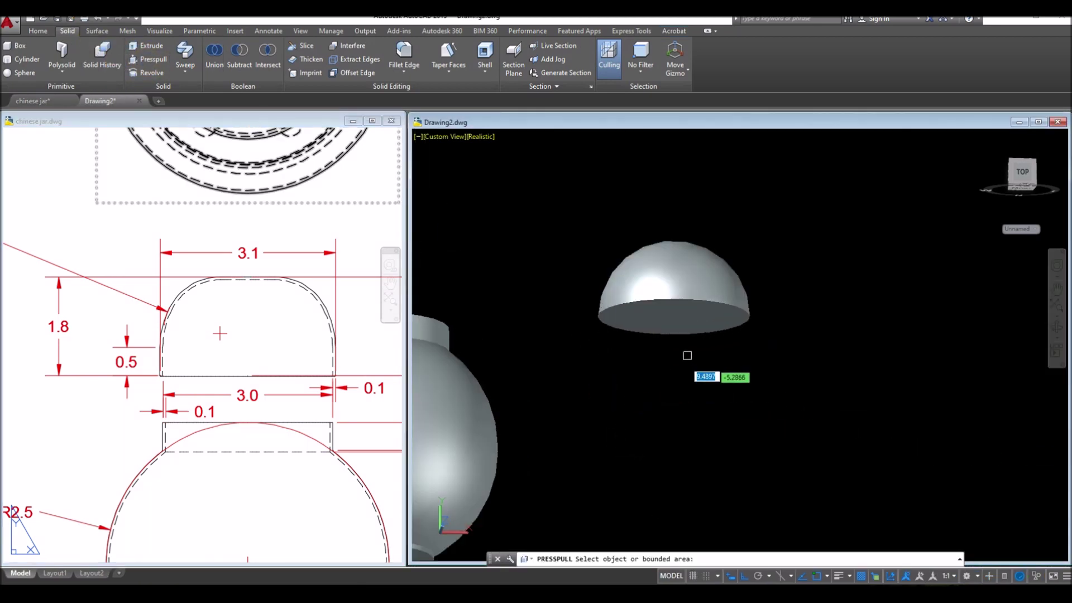
{"action": "left_click", "coordinate": [679, 323]}
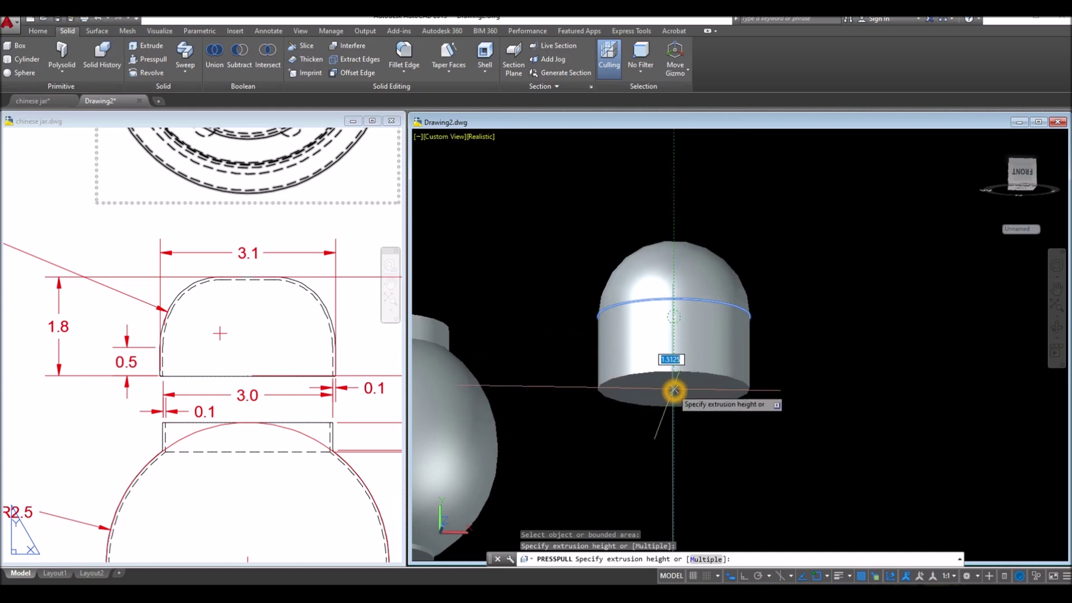
{"action": "key", "text": "Return"}
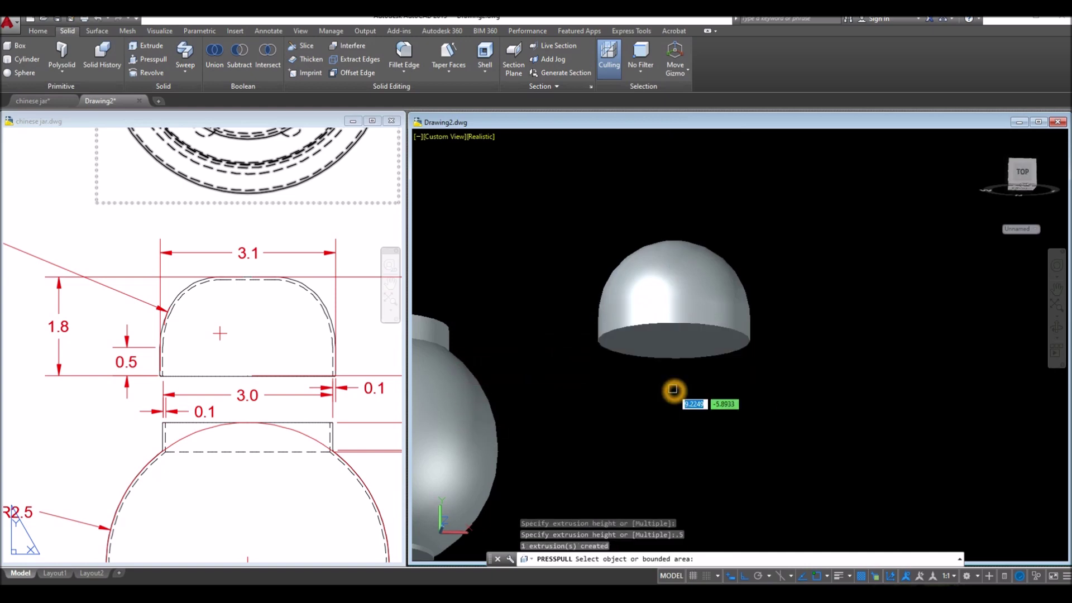
Examine the lid's overall height dimension in the reference drawing and compare it with the modelled dome
{"action": "left_click", "coordinate": [254, 398]}
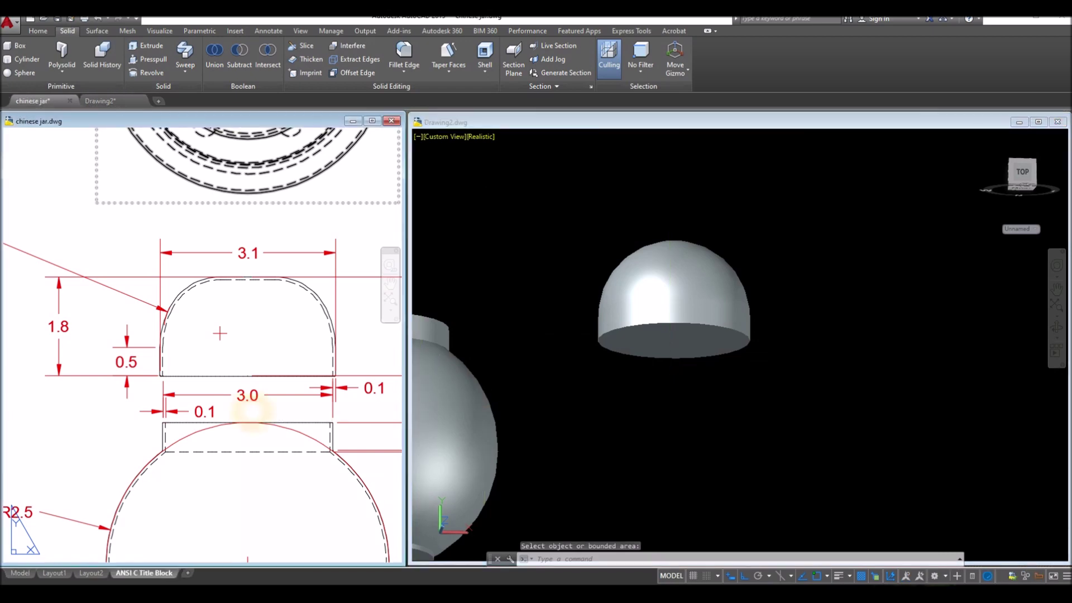
{"action": "scroll", "coordinate": [323, 379], "scroll_direction": "down", "scroll_amount": 5}
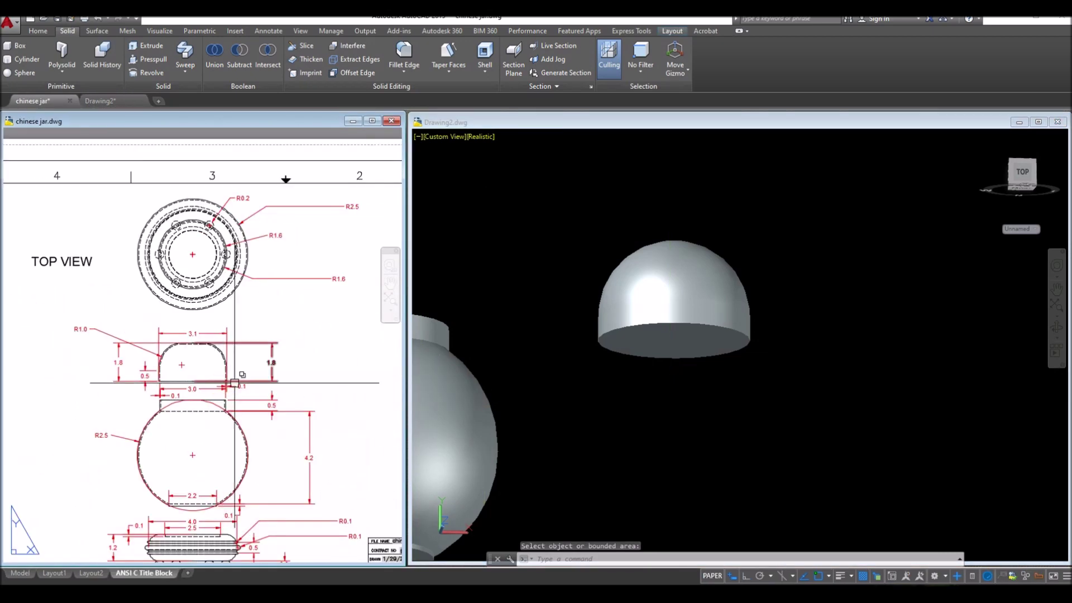
{"action": "scroll", "coordinate": [279, 383], "scroll_direction": "up", "scroll_amount": 3}
{"action": "left_click", "coordinate": [672, 344]}
{"action": "left_click", "coordinate": [674, 341]}
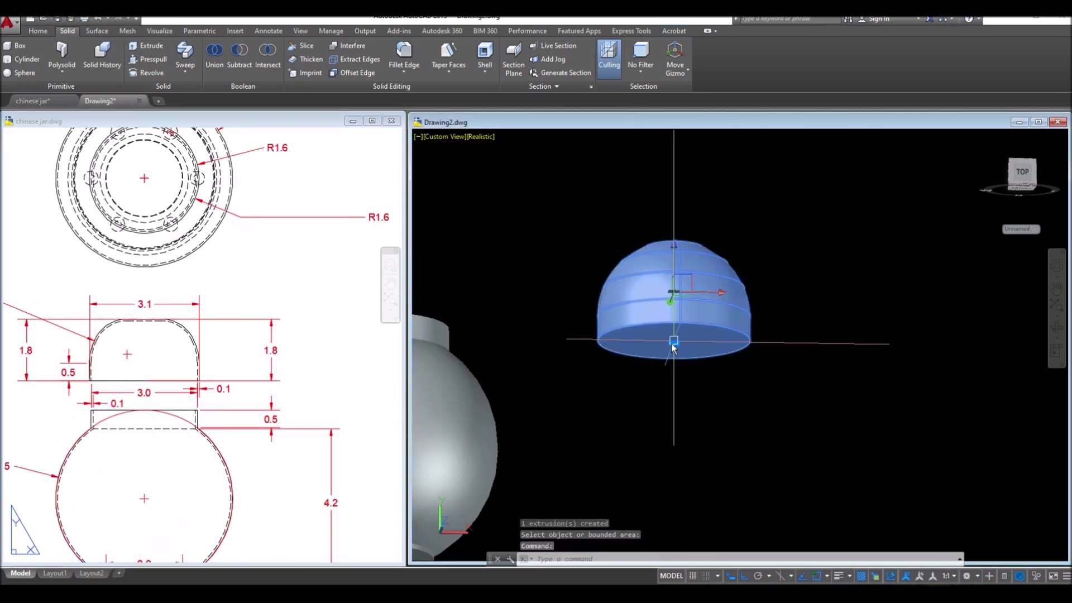
{"action": "key", "text": "Escape"}
{"action": "left_click", "coordinate": [240, 354]}
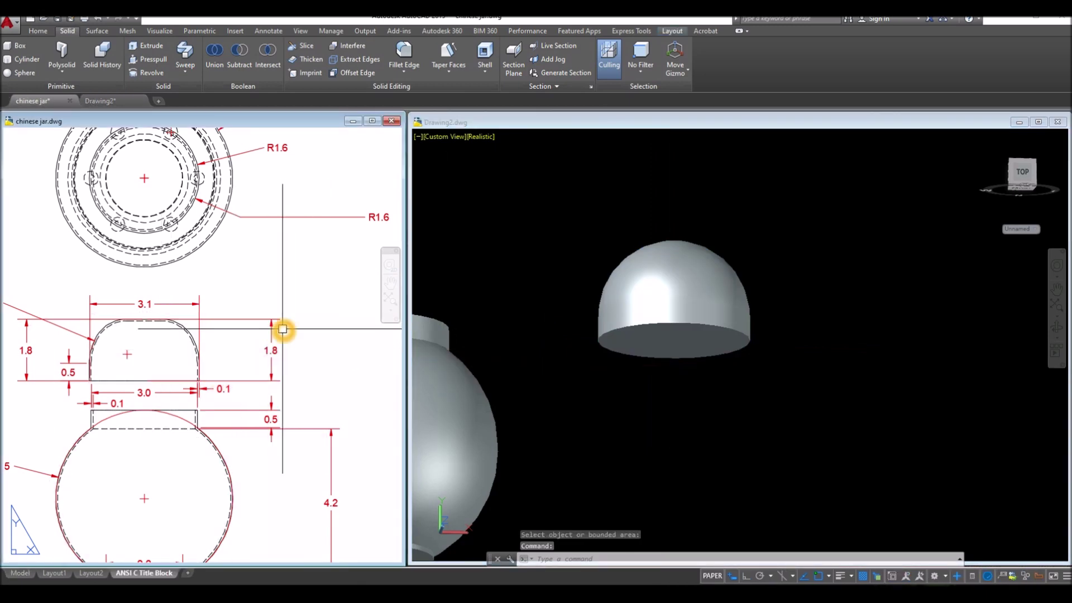
{"action": "scroll", "coordinate": [282, 329], "scroll_direction": "up", "scroll_amount": 2}
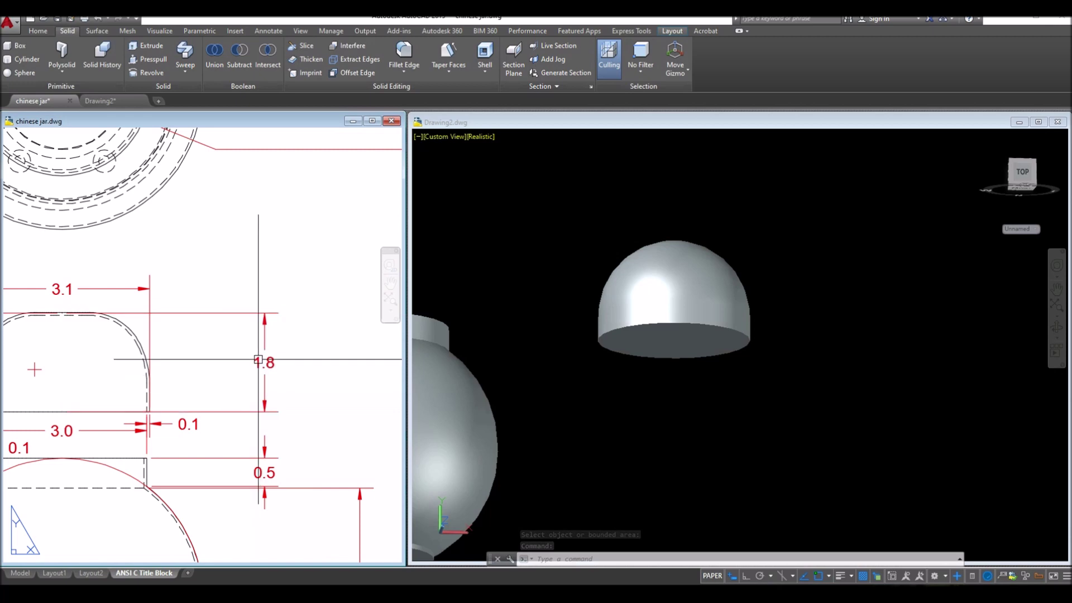
{"action": "left_click", "coordinate": [848, 387]}
{"action": "left_click", "coordinate": [743, 388]}
{"action": "key", "text": "Escape"}
Change the model's visual style to X-ray
{"action": "left_click", "coordinate": [483, 136]}
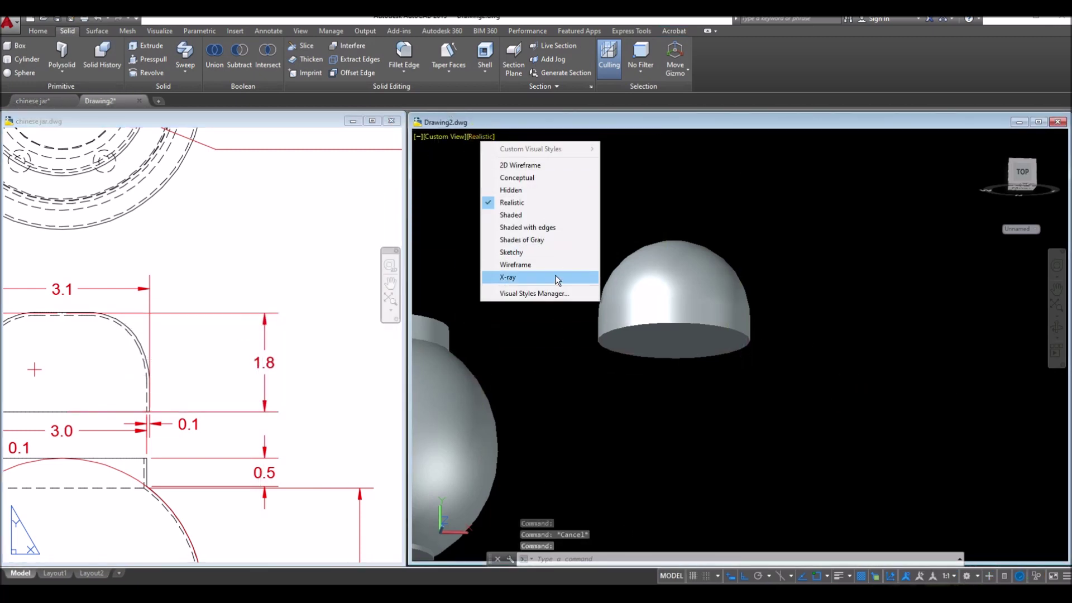
{"action": "left_click", "coordinate": [518, 278]}
{"action": "left_click", "coordinate": [771, 263]}
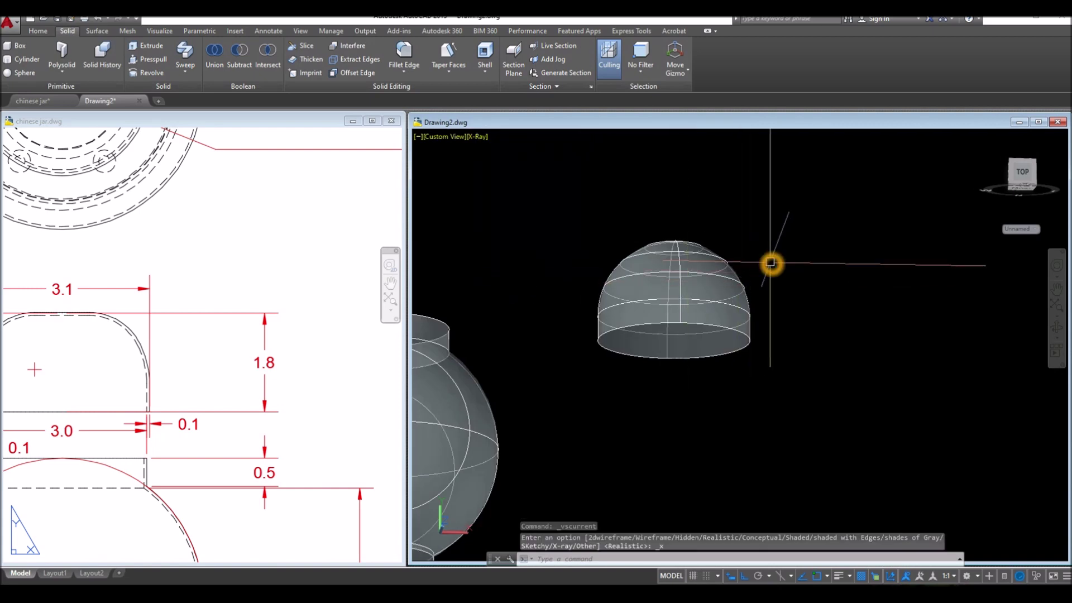
Draw a vertical line 1.8 long upward from the center of the lid's bottom face, with Ortho on
{"action": "key", "text": "Return"}
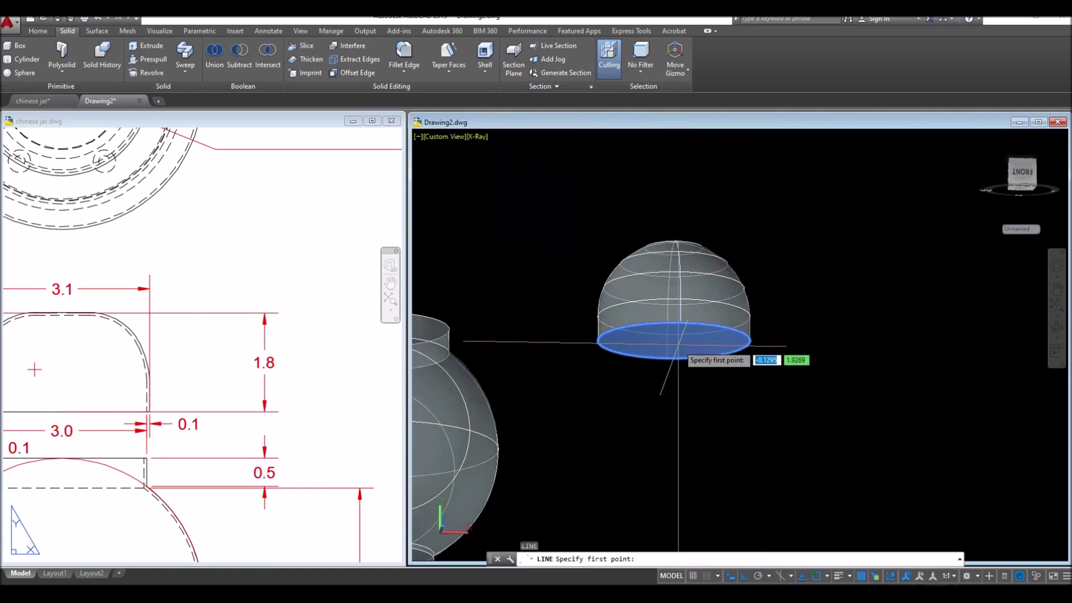
{"action": "right_click", "coordinate": [668, 341], "text": "shift"}
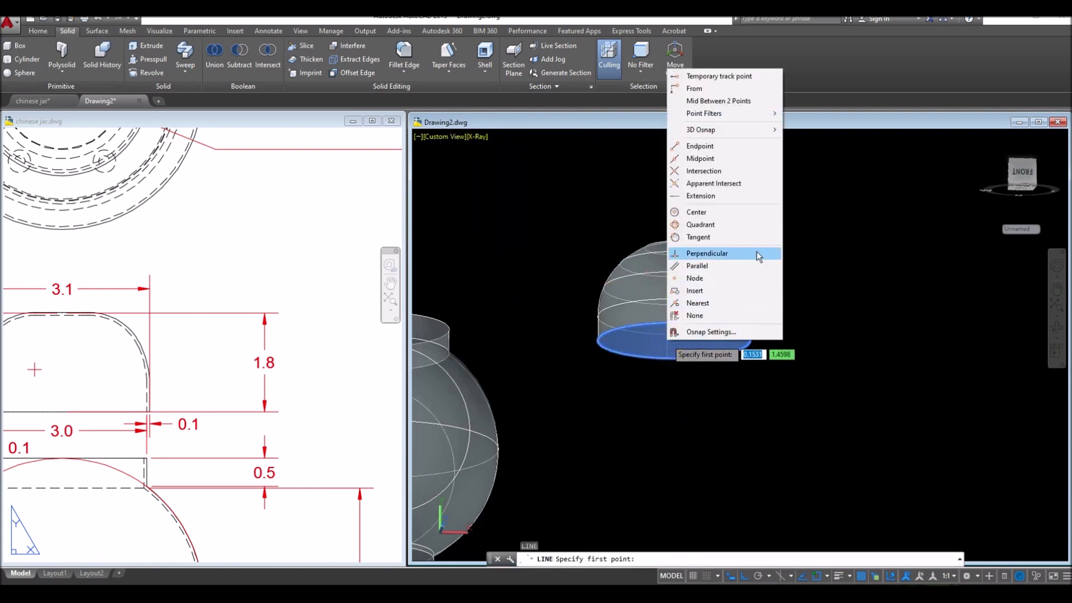
{"action": "left_click", "coordinate": [756, 227]}
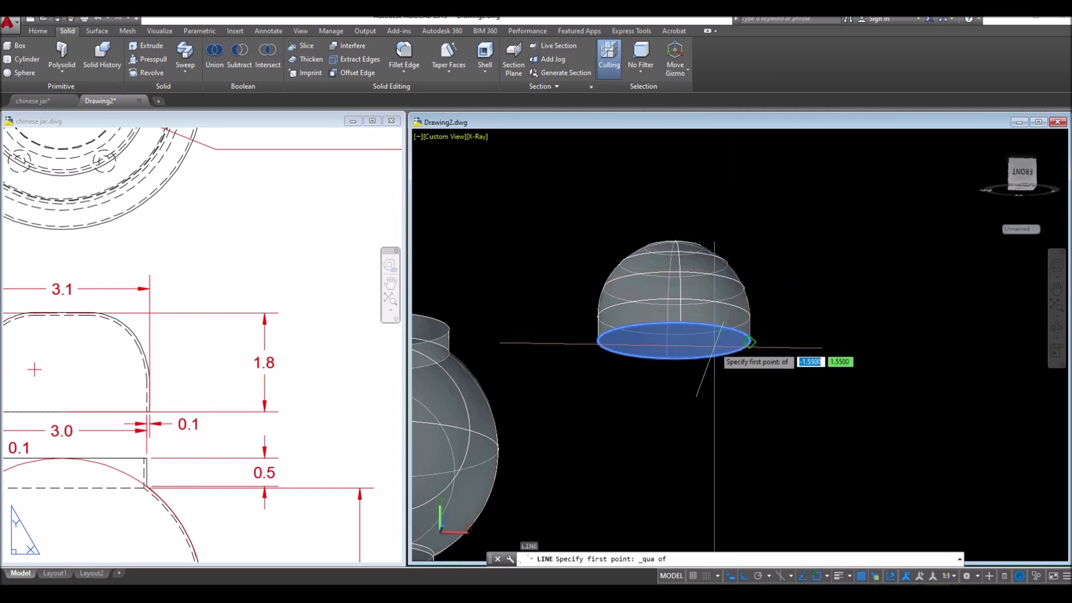
{"action": "scroll", "coordinate": [683, 380], "scroll_direction": "up", "scroll_amount": 5}
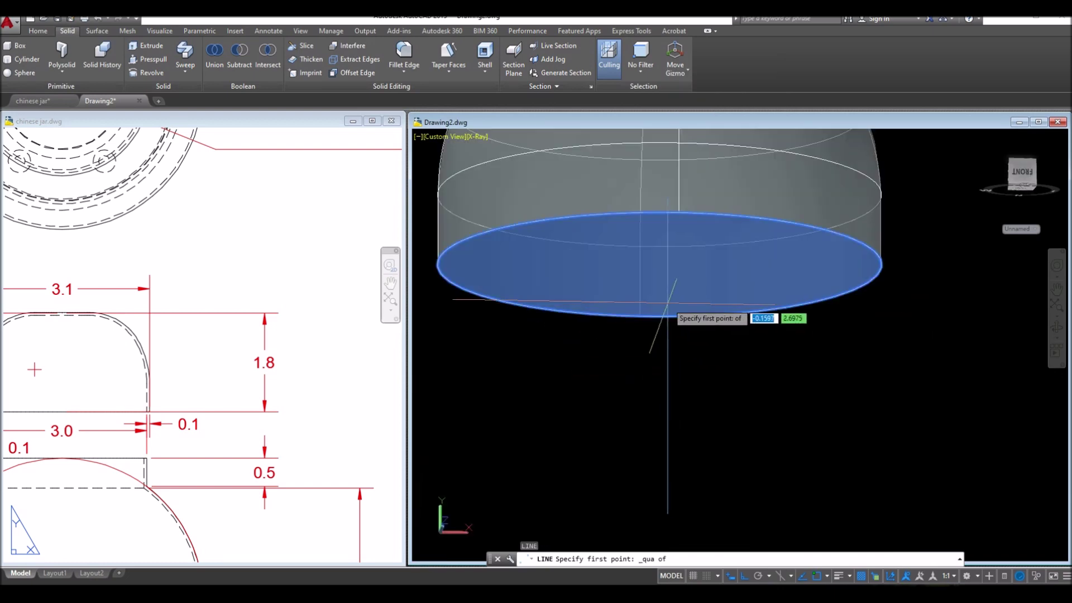
{"action": "middle_click_drag", "start_coordinate": [659, 274], "coordinate": [689, 280], "text": "shift"}
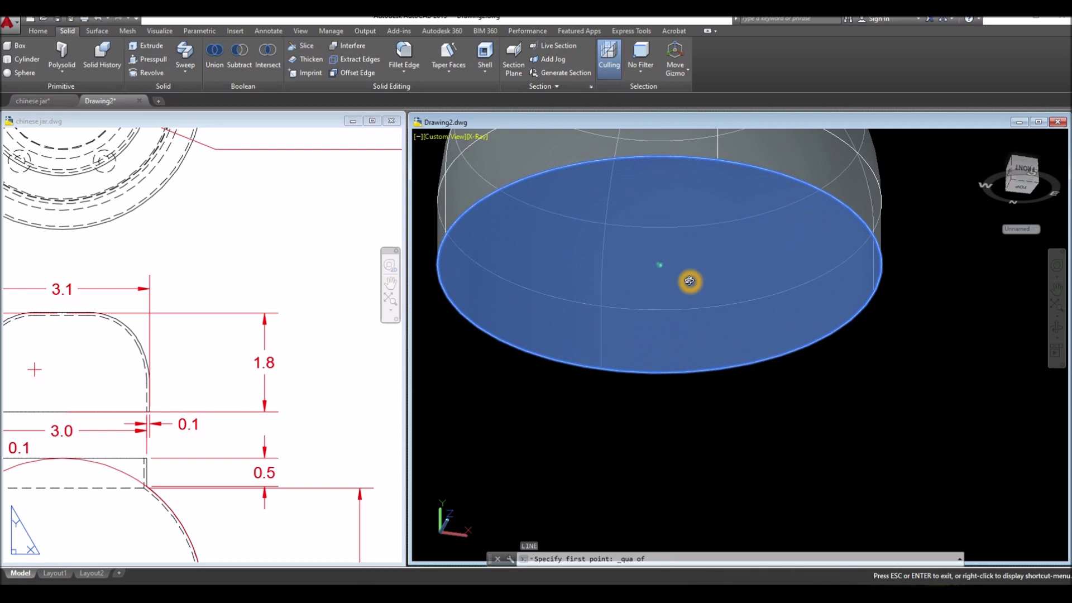
{"action": "right_click", "coordinate": [691, 281], "text": "shift"}
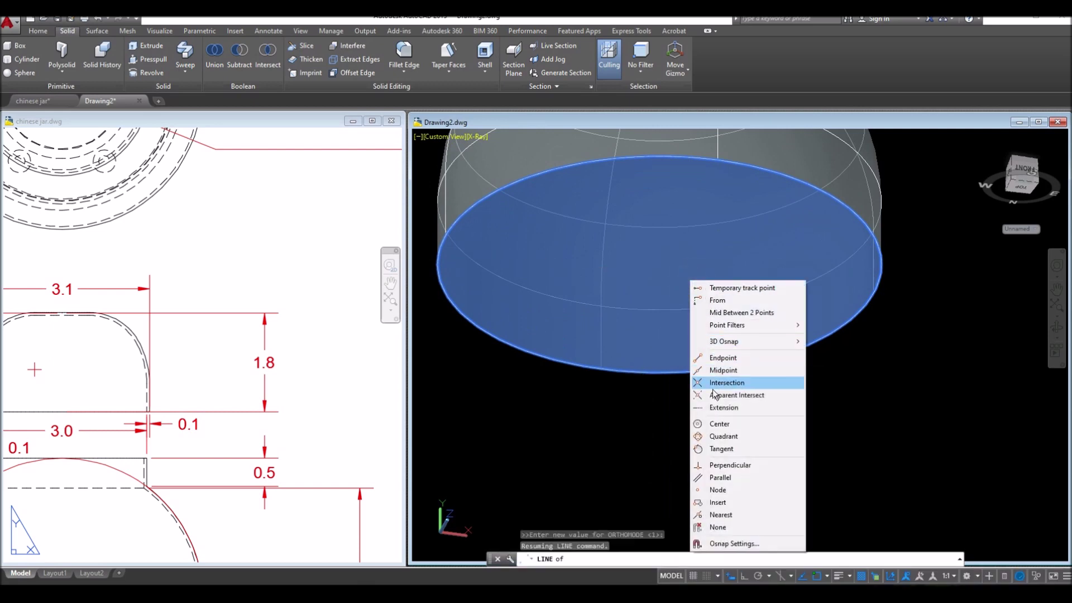
{"action": "left_click", "coordinate": [743, 424]}
{"action": "left_click", "coordinate": [685, 369]}
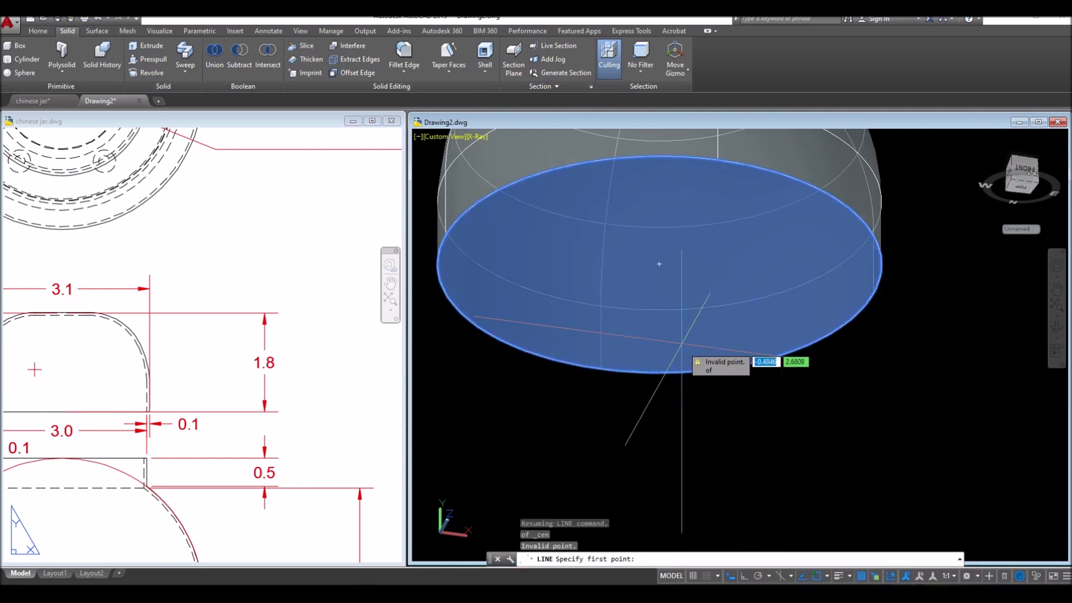
{"action": "left_click", "coordinate": [660, 262]}
{"action": "scroll", "coordinate": [711, 256], "scroll_direction": "down", "scroll_amount": 3}
{"action": "middle_click_drag", "start_coordinate": [713, 282], "coordinate": [703, 263], "text": "shift"}
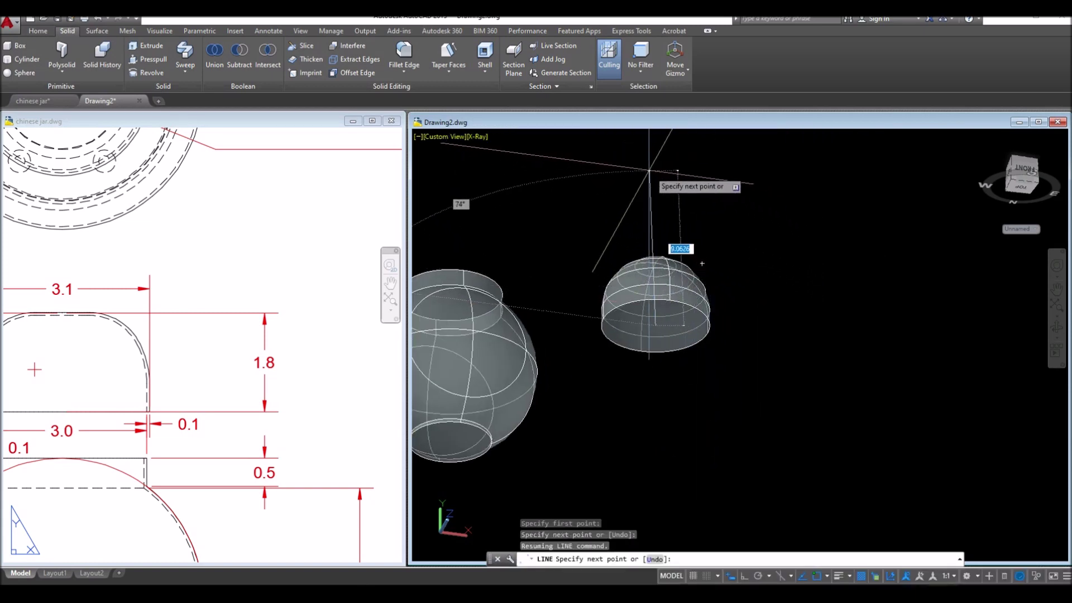
{"action": "left_click", "coordinate": [747, 580]}
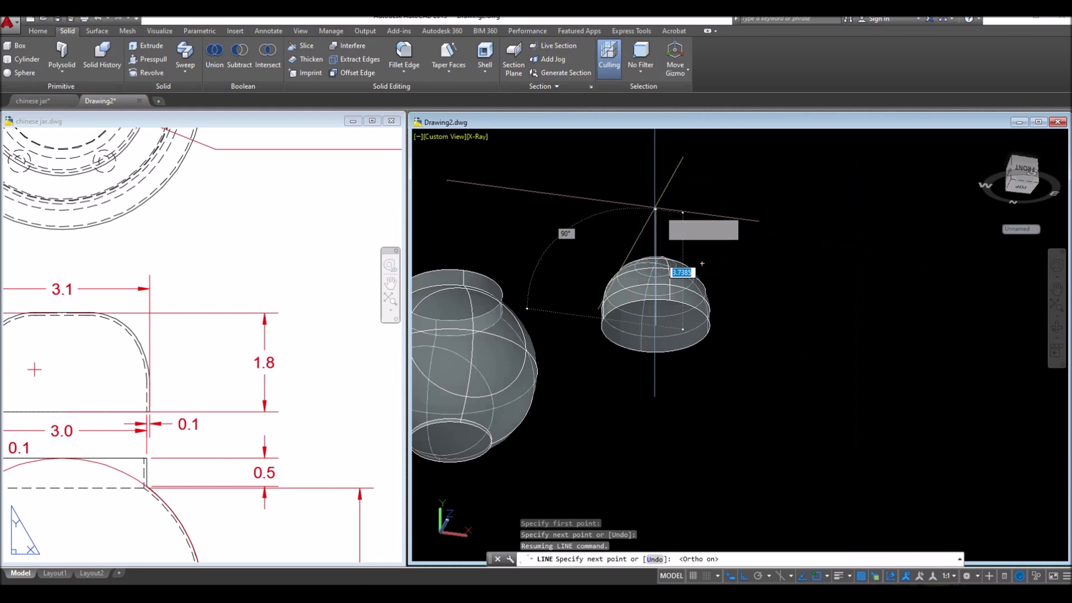
{"action": "middle_click_drag", "start_coordinate": [655, 204], "coordinate": [676, 210], "text": "shift"}
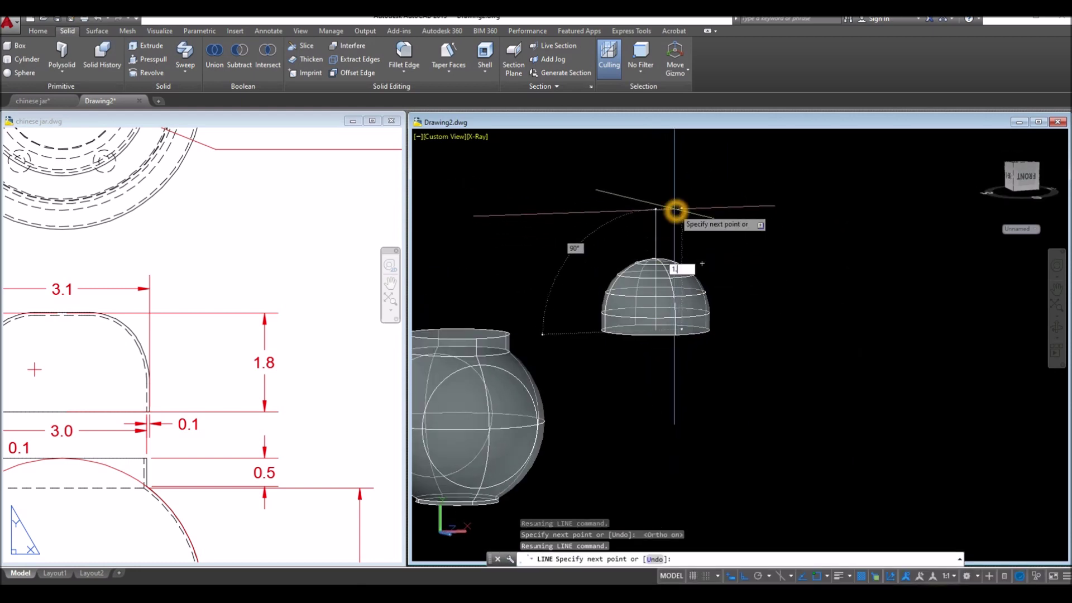
{"action": "key", "text": "Return"}
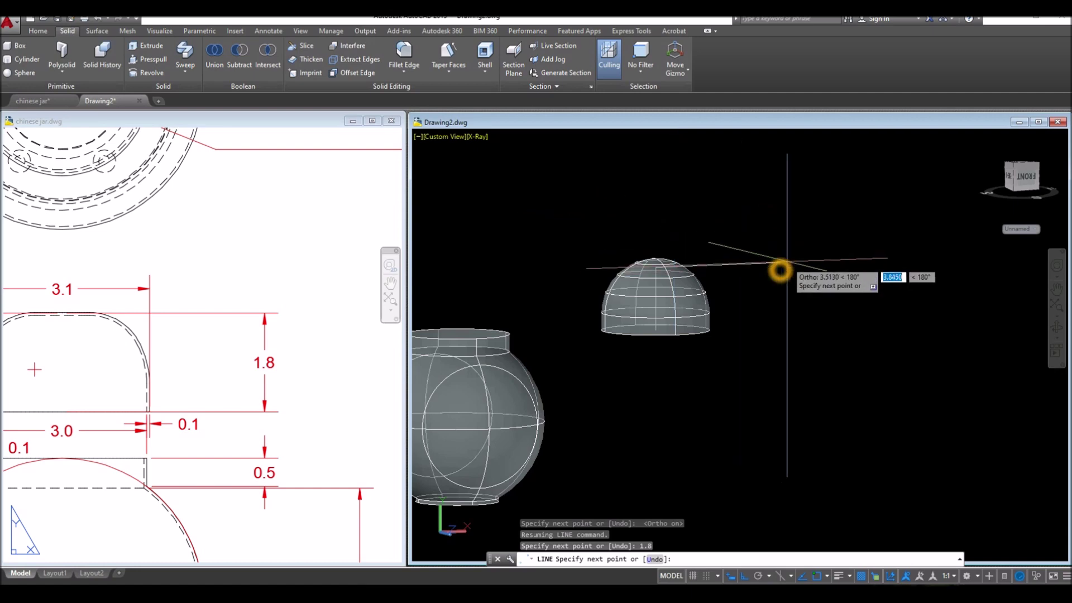
Continue the line horizontally from its upper end to a point well outside the dome and finish it
{"action": "left_click", "coordinate": [852, 277]}
{"action": "right_click", "coordinate": [820, 286]}
{"action": "left_click", "coordinate": [846, 295]}
In the Front view, slice the lid solid along the horizontal guide line and keep only the lower part
{"action": "middle_click_drag", "start_coordinate": [816, 294], "coordinate": [785, 300], "text": "shift"}
{"action": "left_click", "coordinate": [450, 138]}
{"action": "left_click", "coordinate": [501, 218]}
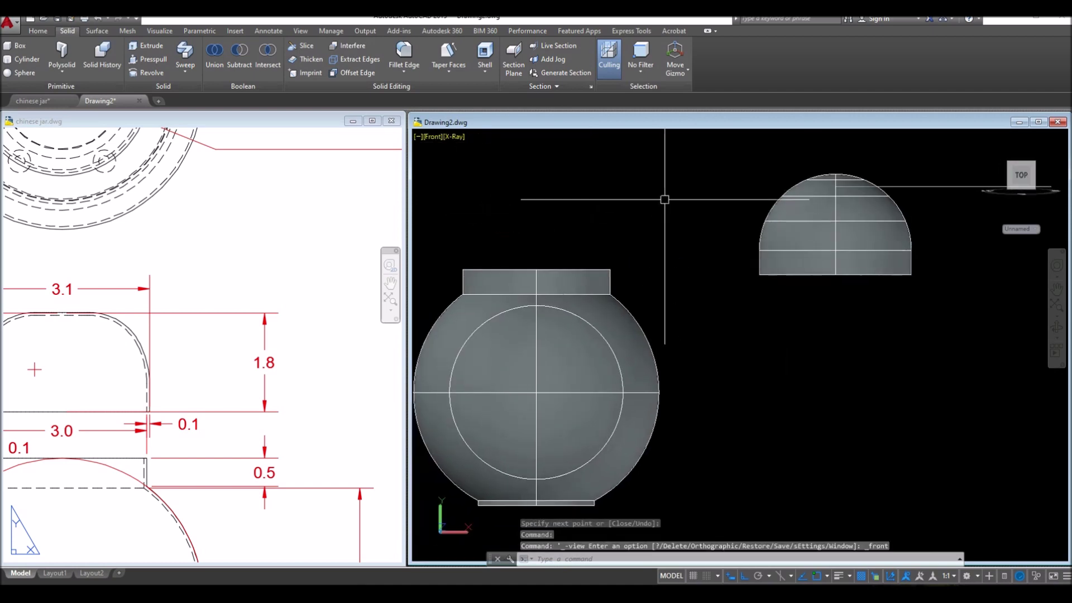
{"action": "left_click", "coordinate": [302, 46]}
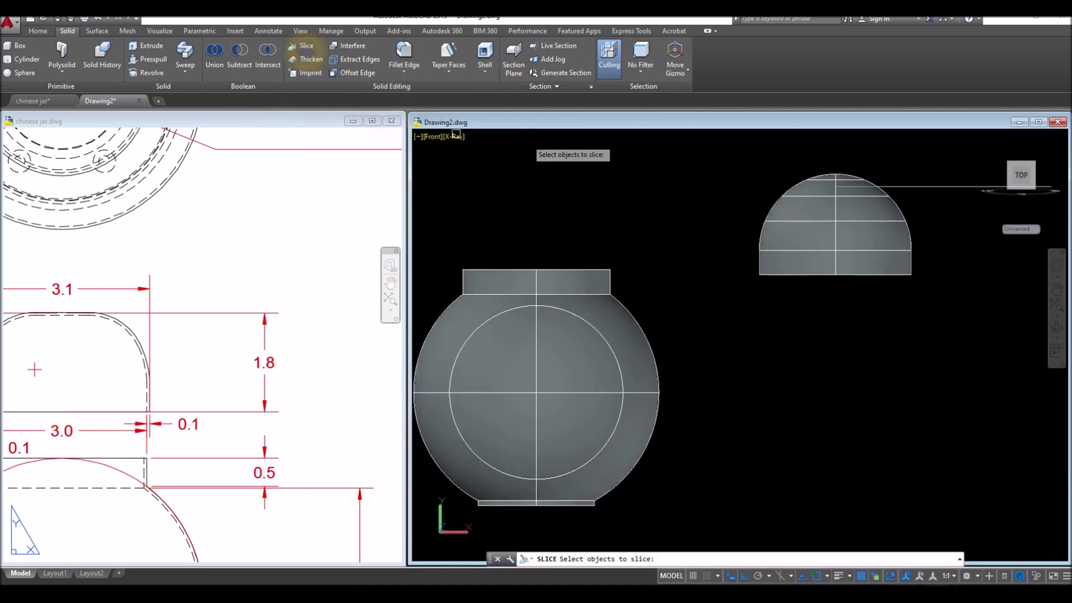
{"action": "left_click", "coordinate": [865, 261]}
{"action": "middle_click_drag", "start_coordinate": [807, 269], "coordinate": [615, 303]}
{"action": "key", "text": "Return"}
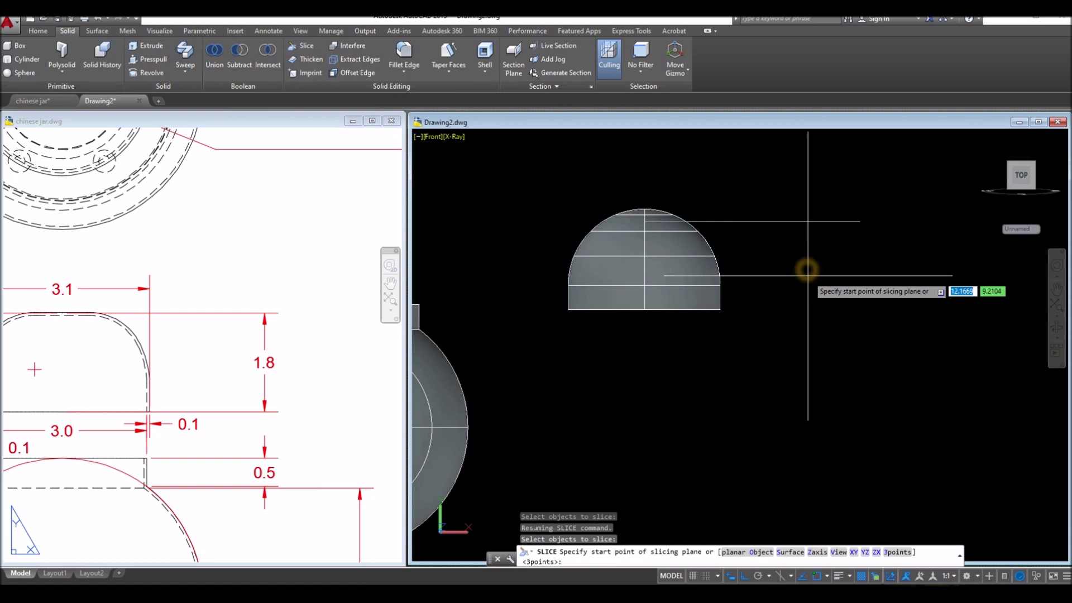
{"action": "left_click", "coordinate": [860, 221]}
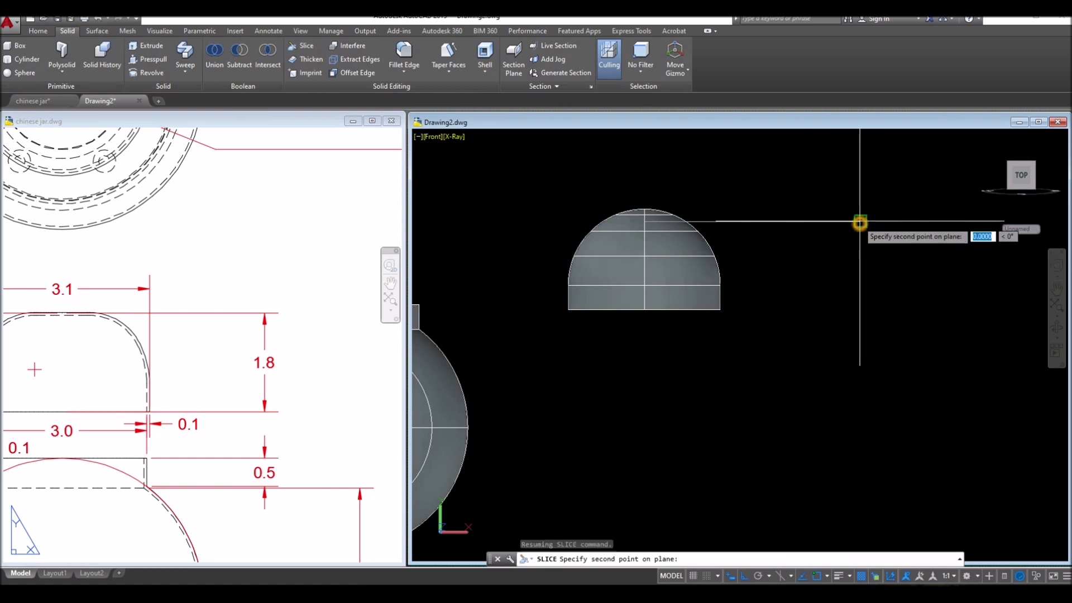
{"action": "left_click", "coordinate": [495, 235]}
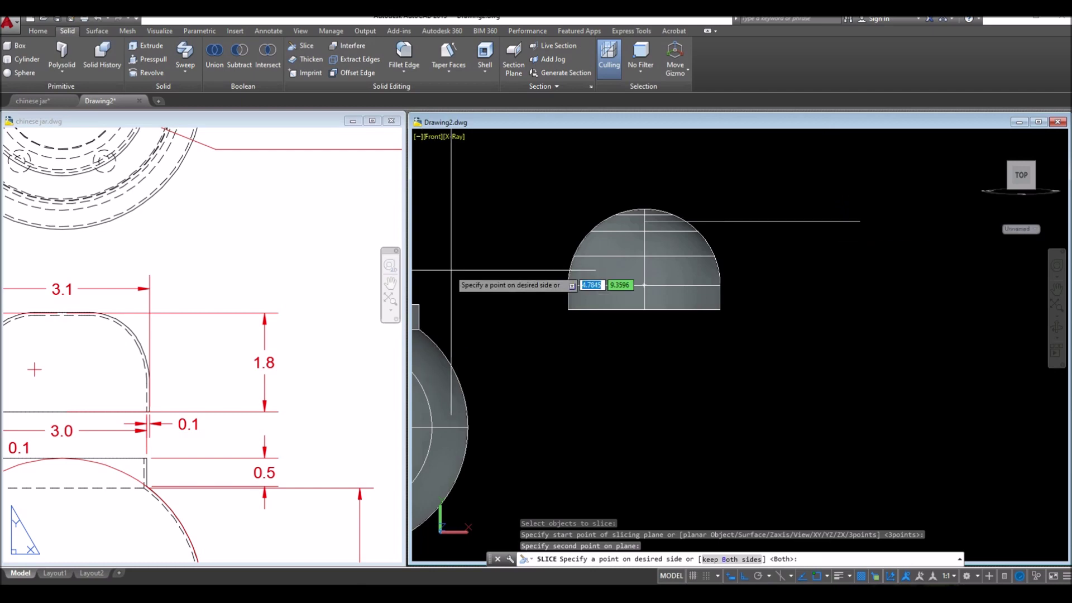
{"action": "left_click", "coordinate": [515, 274]}
Delete the horizontal guide line at the lid's flat top
{"action": "middle_click_drag", "start_coordinate": [514, 273], "coordinate": [527, 295], "text": "shift"}
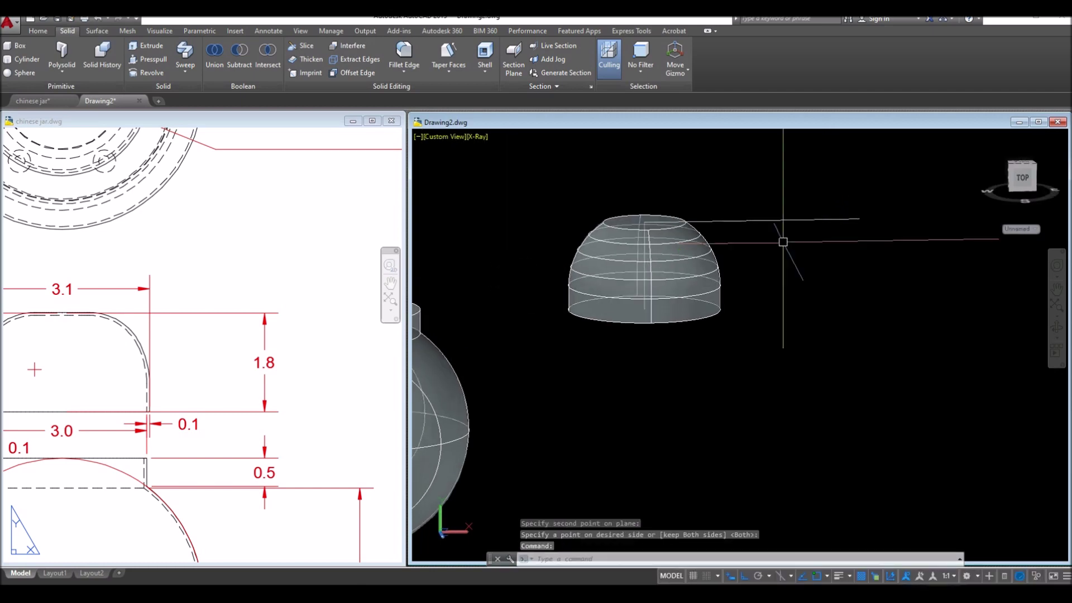
{"action": "left_click", "coordinate": [783, 221]}
{"action": "left_click", "coordinate": [714, 237]}
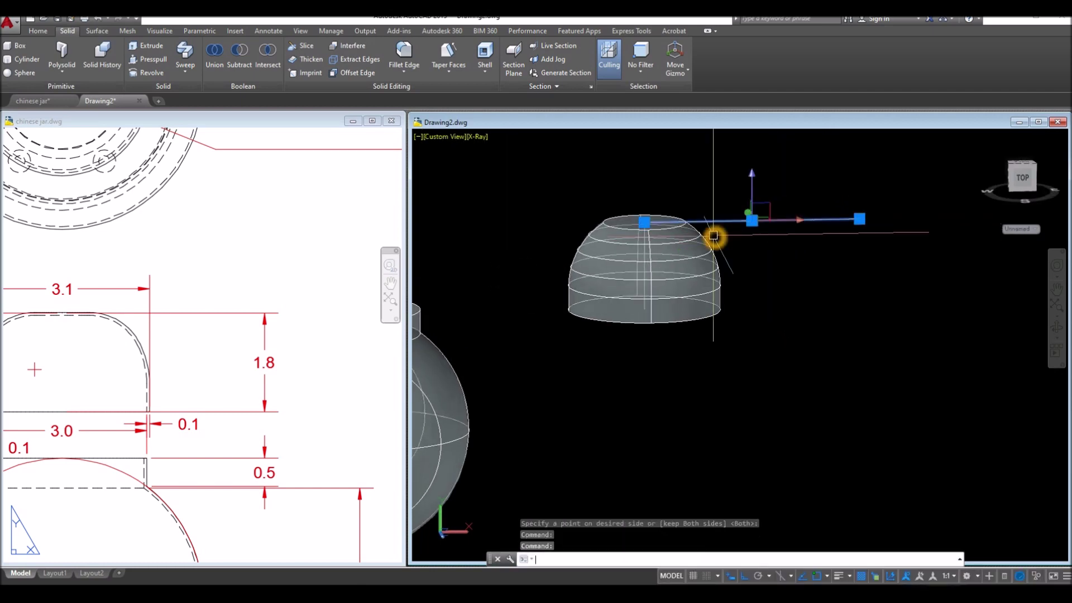
{"action": "left_click", "coordinate": [866, 321]}
Check the lid's rounded profile in the reference drawing and fillet the circular edge of its flat top with the current radius
{"action": "left_click", "coordinate": [168, 328]}
{"action": "scroll", "coordinate": [179, 321], "scroll_direction": "down", "scroll_amount": 6}
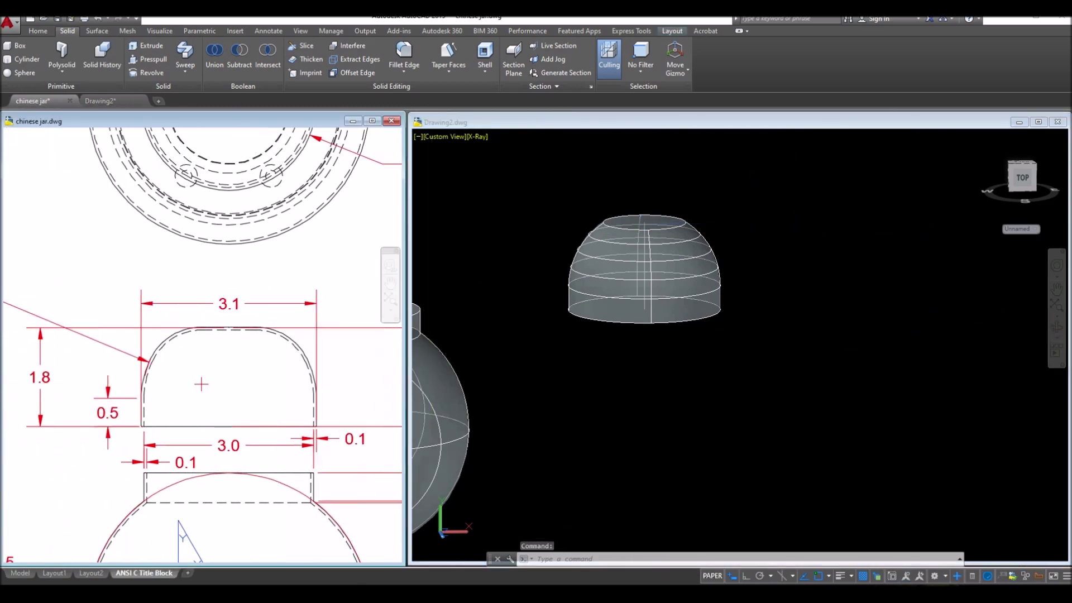
{"action": "left_click", "coordinate": [162, 316]}
{"action": "left_click", "coordinate": [496, 144]}
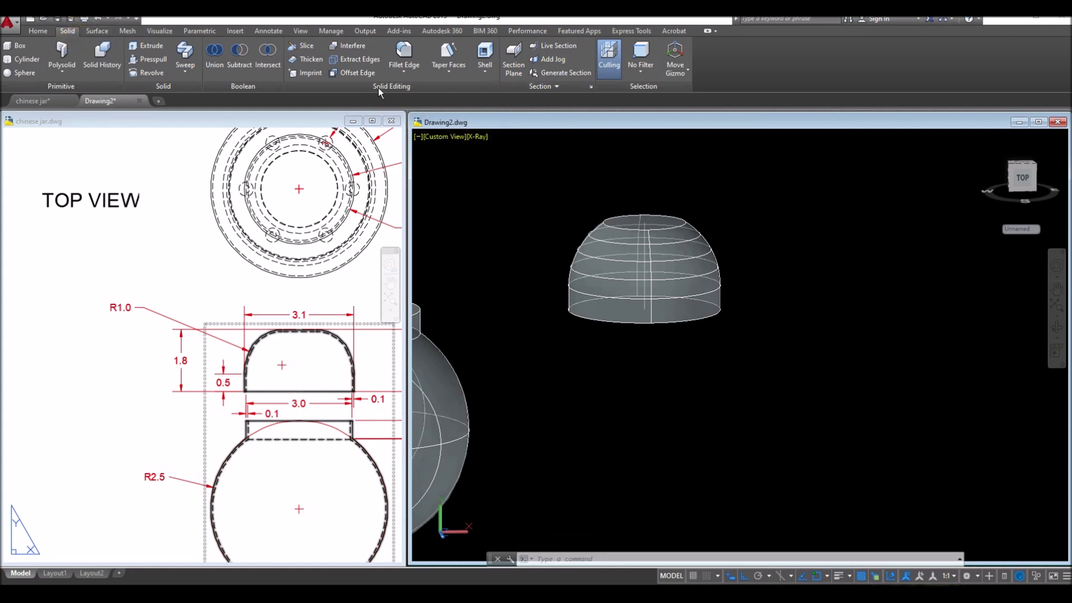
{"action": "left_click", "coordinate": [416, 67]}
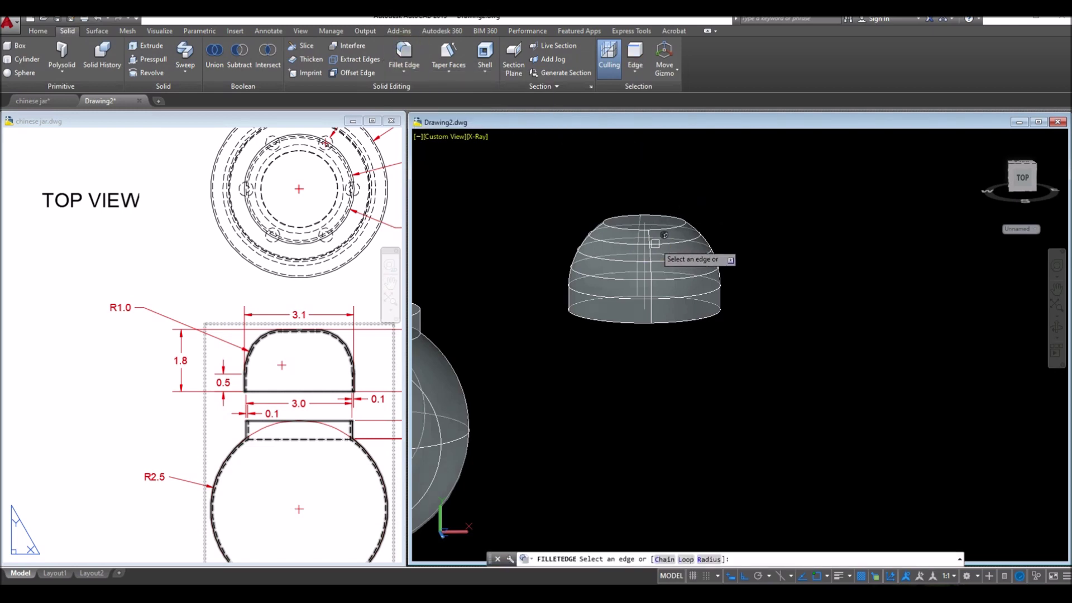
{"action": "scroll", "coordinate": [655, 244], "scroll_direction": "up", "scroll_amount": 2}
{"action": "left_click", "coordinate": [682, 223]}
{"action": "right_click", "coordinate": [762, 208]}
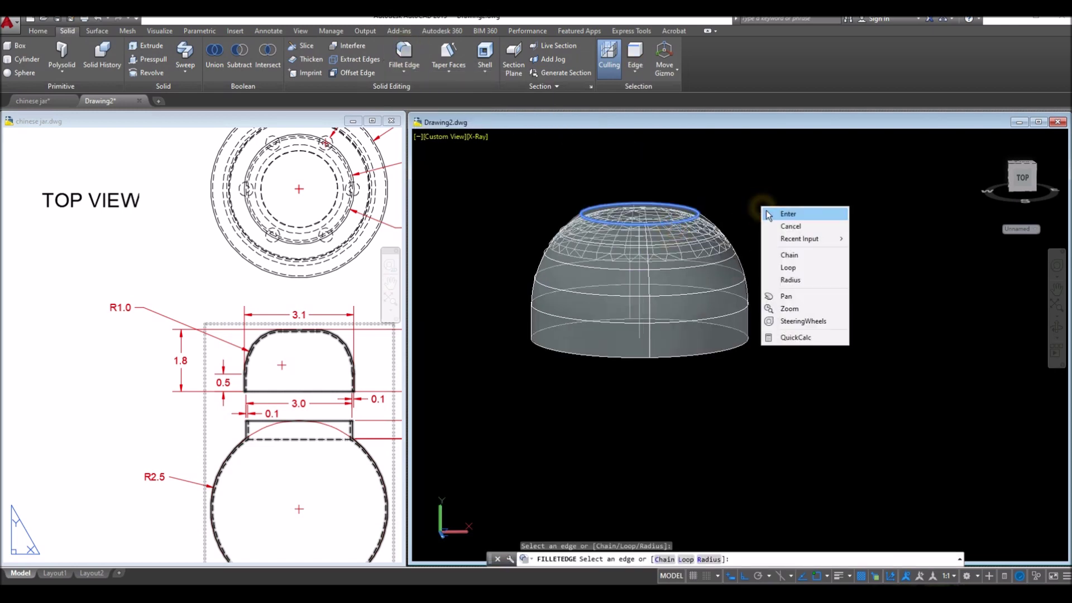
{"action": "left_click", "coordinate": [768, 216]}
{"action": "right_click", "coordinate": [771, 211]}
{"action": "left_click", "coordinate": [783, 215]}
Change the model's visual style to Realistic
{"action": "left_click", "coordinate": [526, 150]}
{"action": "left_click", "coordinate": [481, 139]}
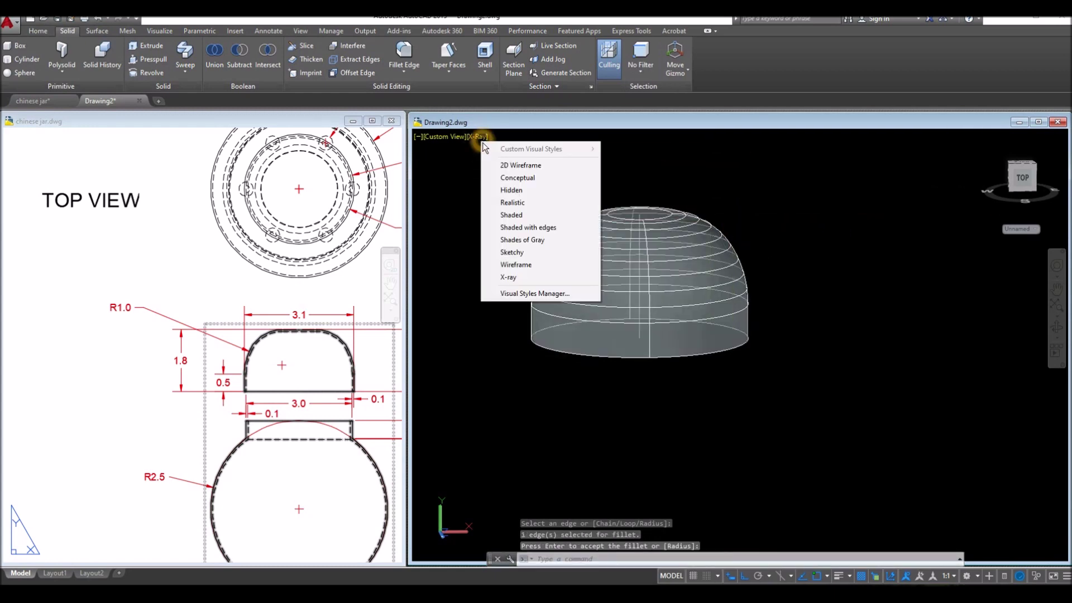
{"action": "left_click", "coordinate": [523, 203]}
{"action": "scroll", "coordinate": [675, 218], "scroll_direction": "down", "scroll_amount": 4}
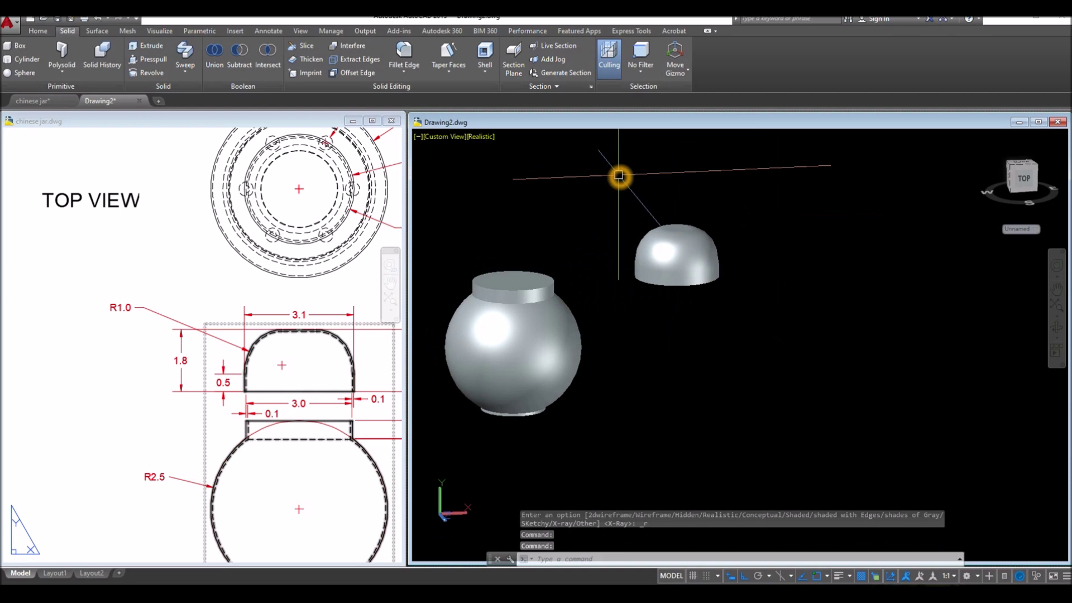
Shell the lid solid with an offset distance of 0.1, removing its flat bottom face so the underside is open
{"action": "left_click", "coordinate": [486, 58]}
{"action": "scroll", "coordinate": [731, 288], "scroll_direction": "up", "scroll_amount": 1}
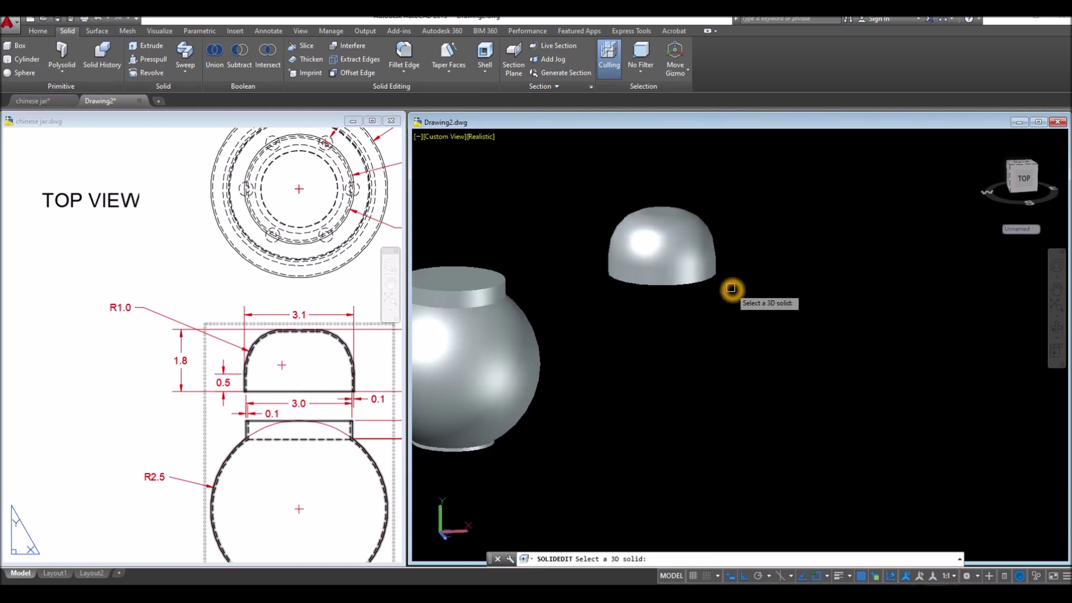
{"action": "middle_click_drag", "start_coordinate": [714, 290], "coordinate": [699, 196], "text": "shift"}
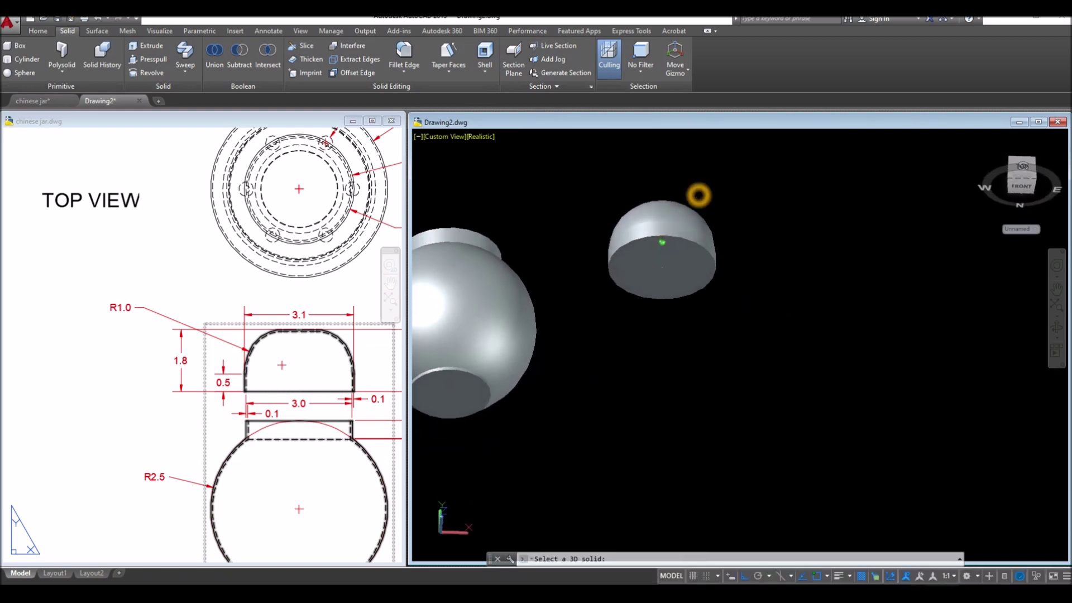
{"action": "scroll", "coordinate": [671, 227], "scroll_direction": "up", "scroll_amount": 3}
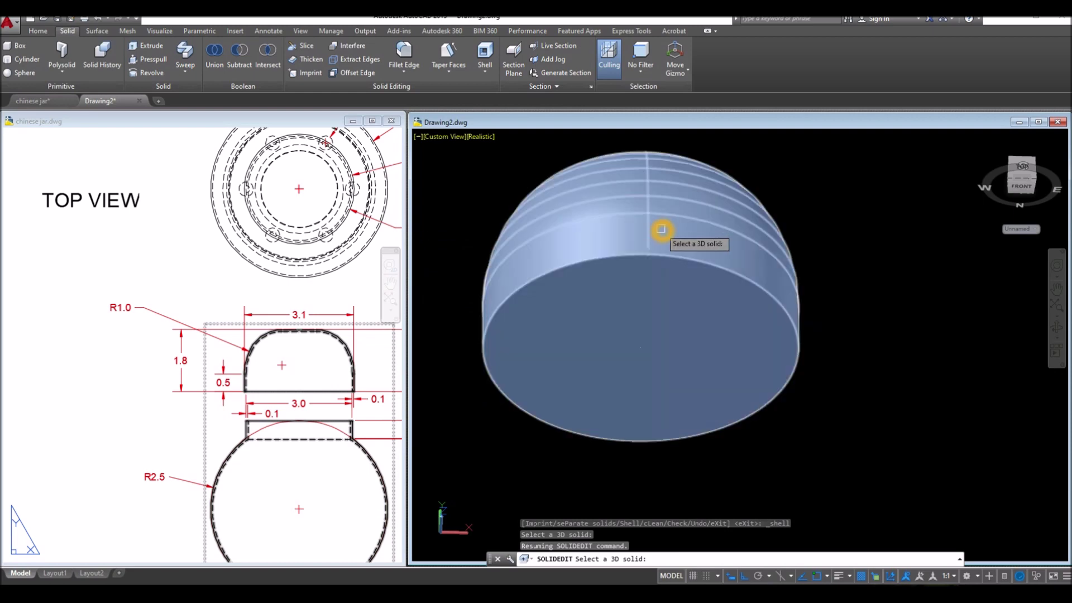
{"action": "left_click", "coordinate": [661, 229]}
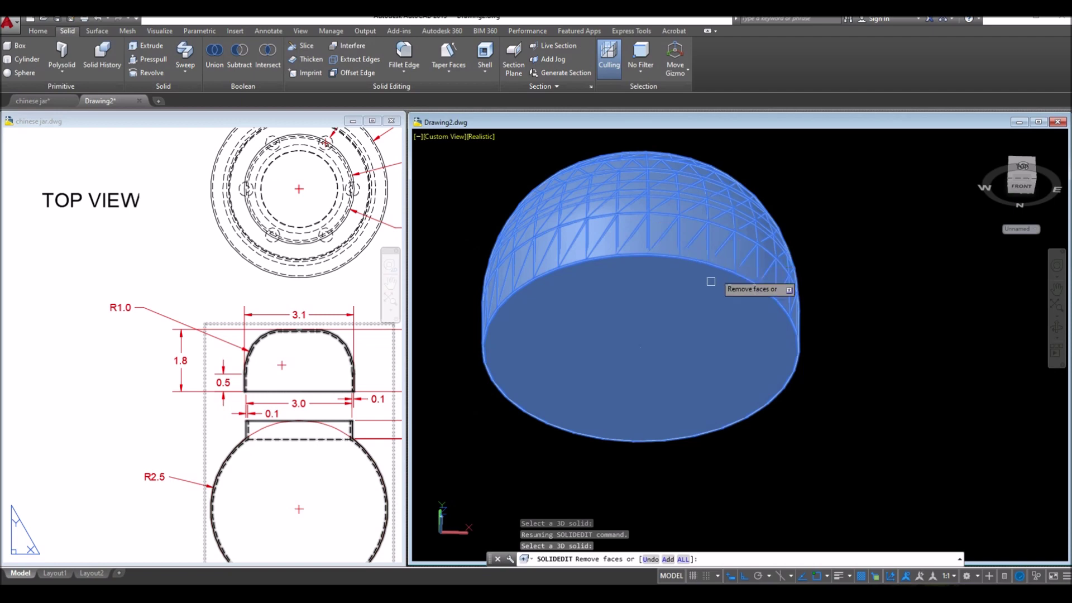
{"action": "left_click", "coordinate": [662, 324]}
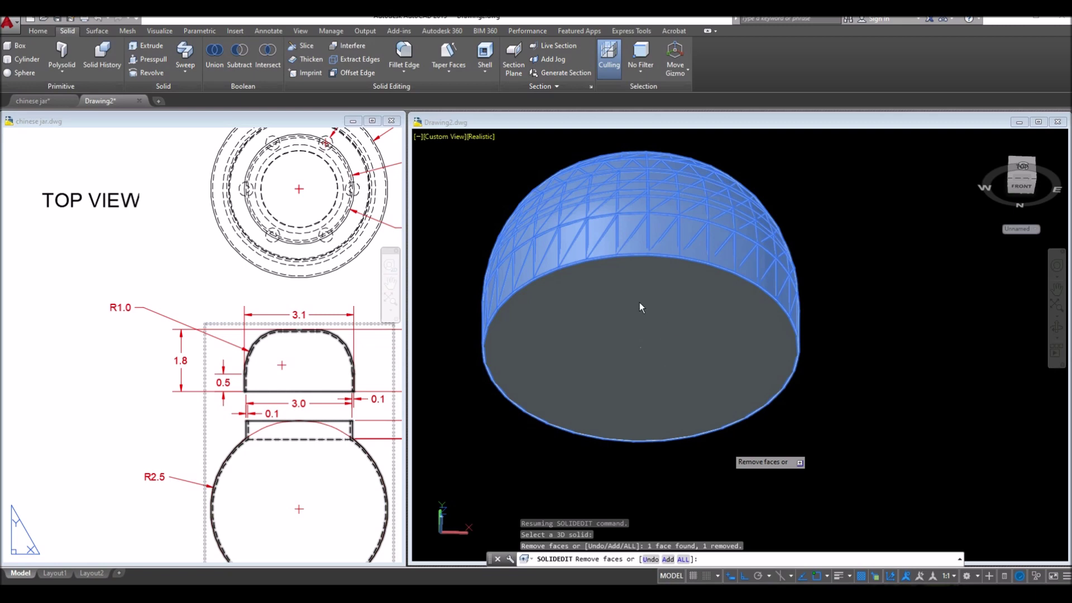
{"action": "right_click", "coordinate": [816, 215]}
{"action": "left_click", "coordinate": [832, 221]}
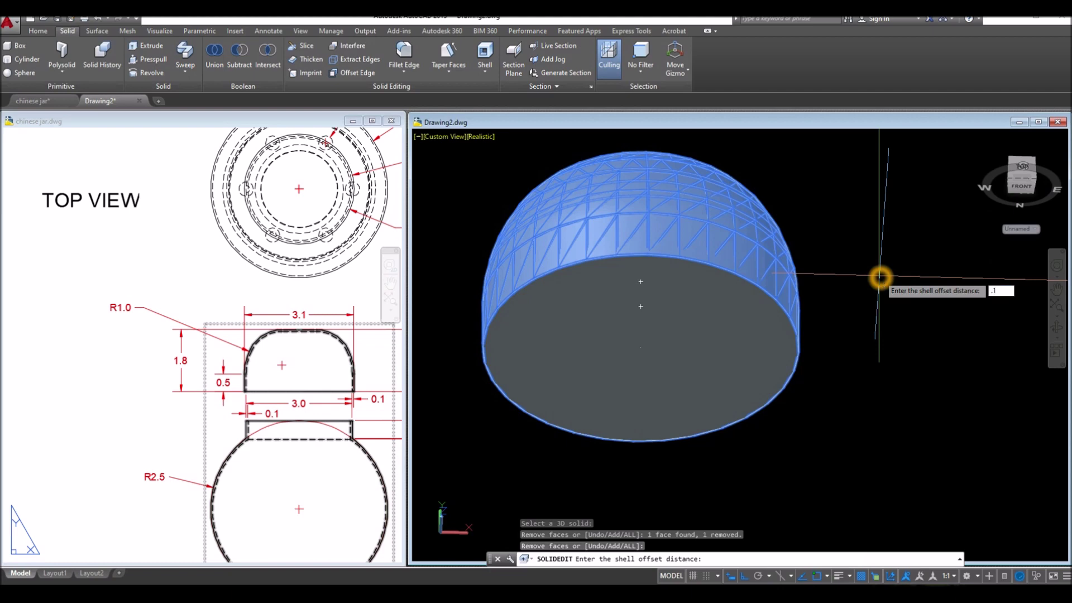
{"action": "key", "text": "Return"}
{"action": "key", "text": "Return"}
{"action": "key", "text": "Return"}
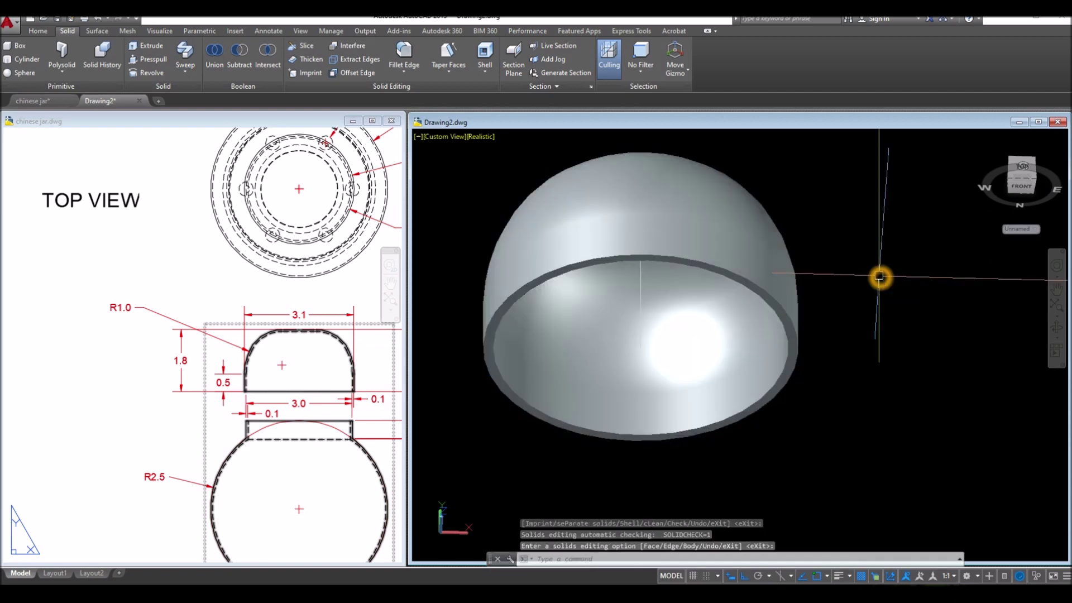
Examine the wall-thickness dimension at the jar's neck in the reference drawing and view the jar body beside the shelled lid
{"action": "left_click", "coordinate": [274, 405]}
{"action": "scroll", "coordinate": [256, 416], "scroll_direction": "up", "scroll_amount": 4}
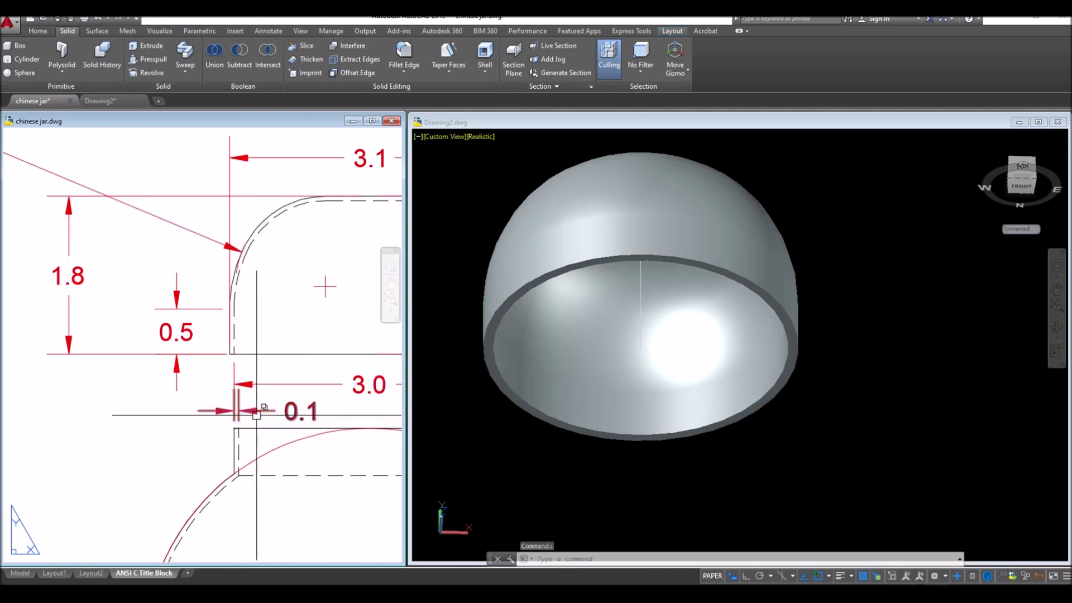
{"action": "left_click", "coordinate": [256, 415]}
{"action": "key", "text": "Escape"}
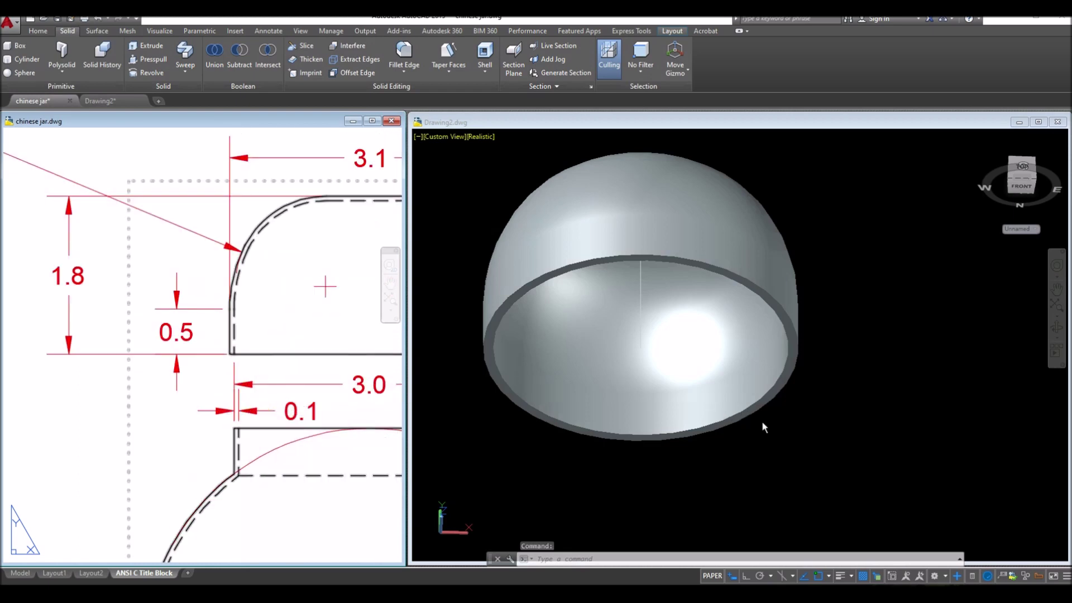
{"action": "left_click", "coordinate": [764, 427]}
{"action": "key", "text": "Escape"}
{"action": "scroll", "coordinate": [804, 432], "scroll_direction": "down", "scroll_amount": 4}
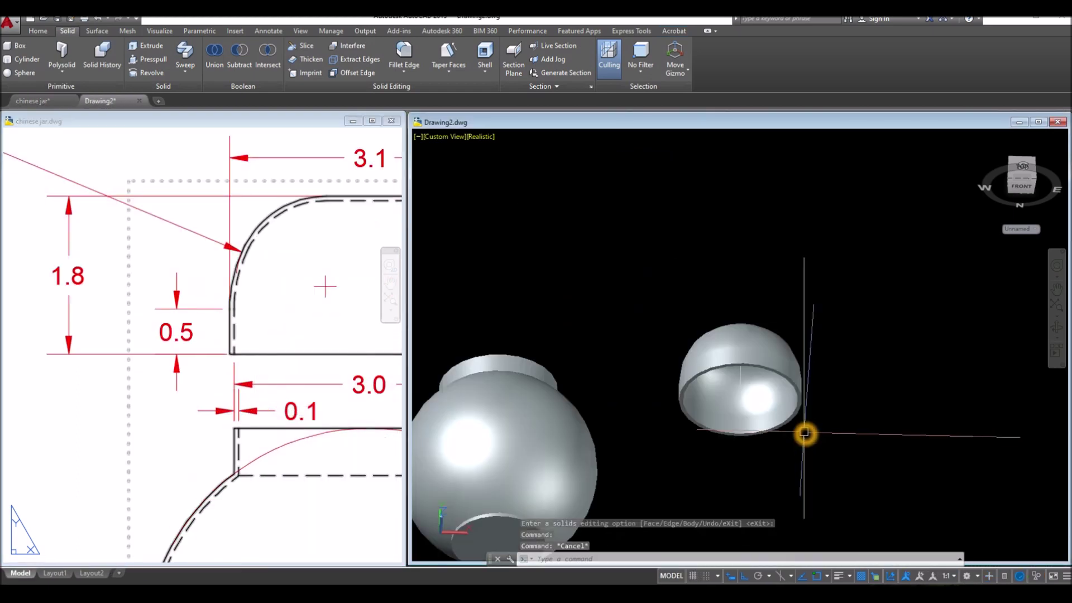
{"action": "middle_click_drag", "start_coordinate": [805, 432], "coordinate": [825, 333]}
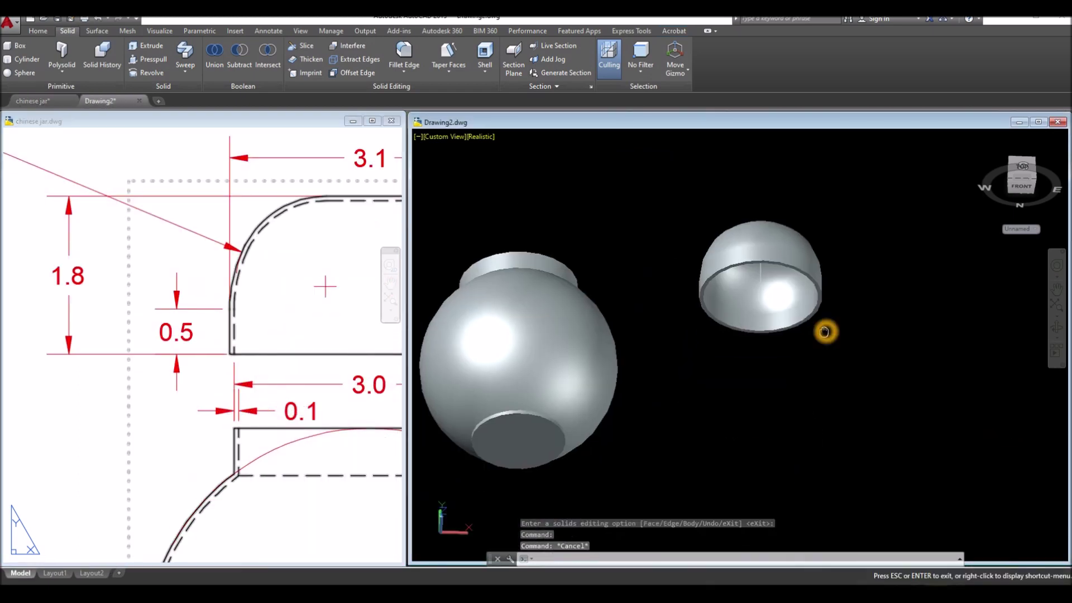
Shell the jar body with an offset distance of 0.1, removing the flat top face of its neck
{"action": "left_click", "coordinate": [484, 52]}
{"action": "middle_click_drag", "start_coordinate": [564, 201], "coordinate": [581, 334], "text": "shift"}
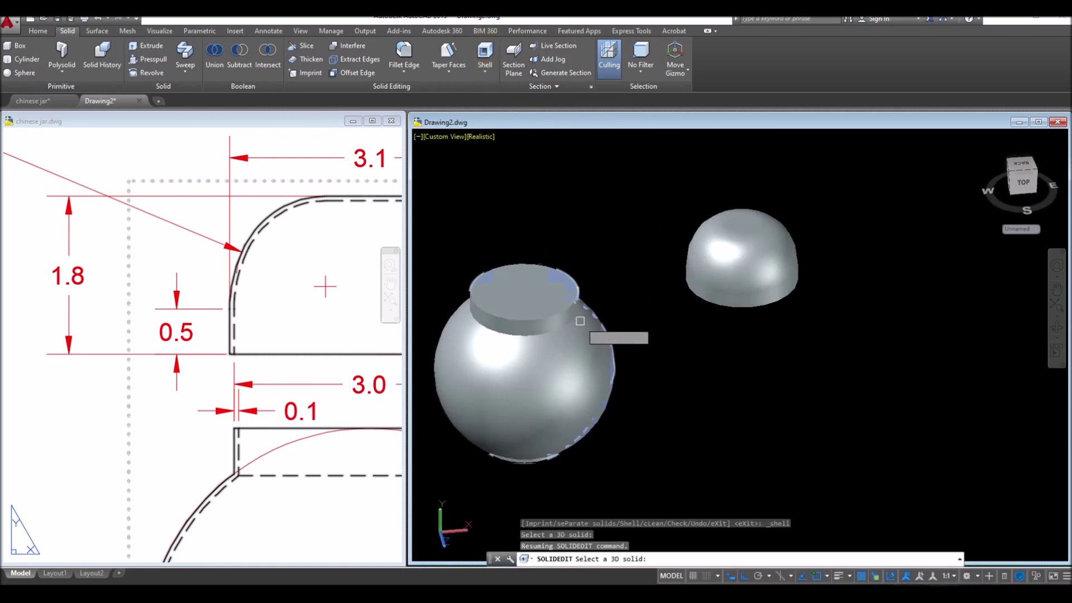
{"action": "scroll", "coordinate": [555, 316], "scroll_direction": "up", "scroll_amount": 5}
{"action": "left_click", "coordinate": [573, 327]}
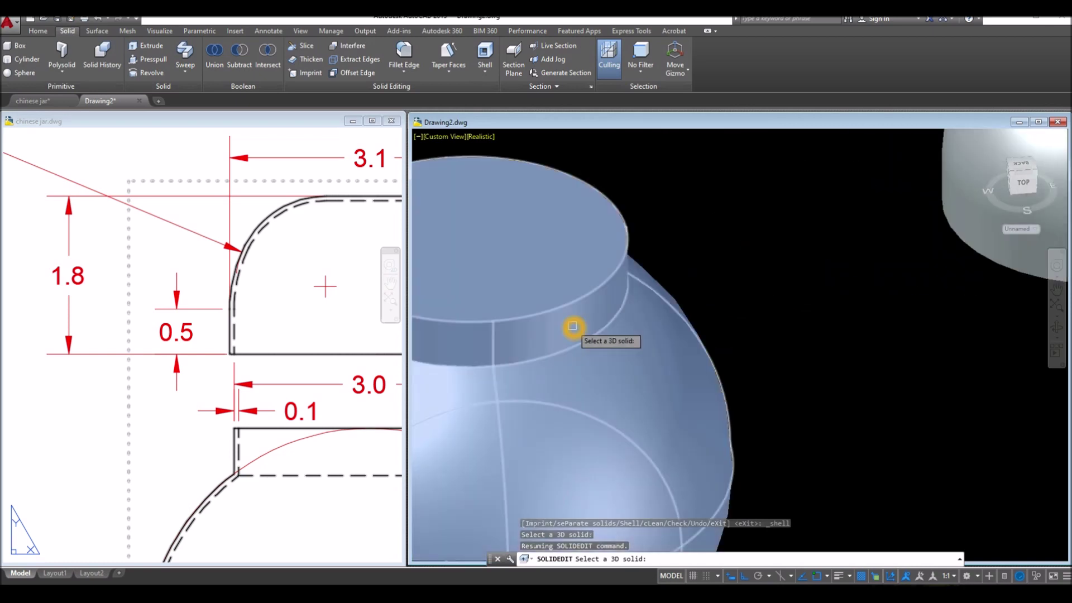
{"action": "left_click", "coordinate": [531, 248]}
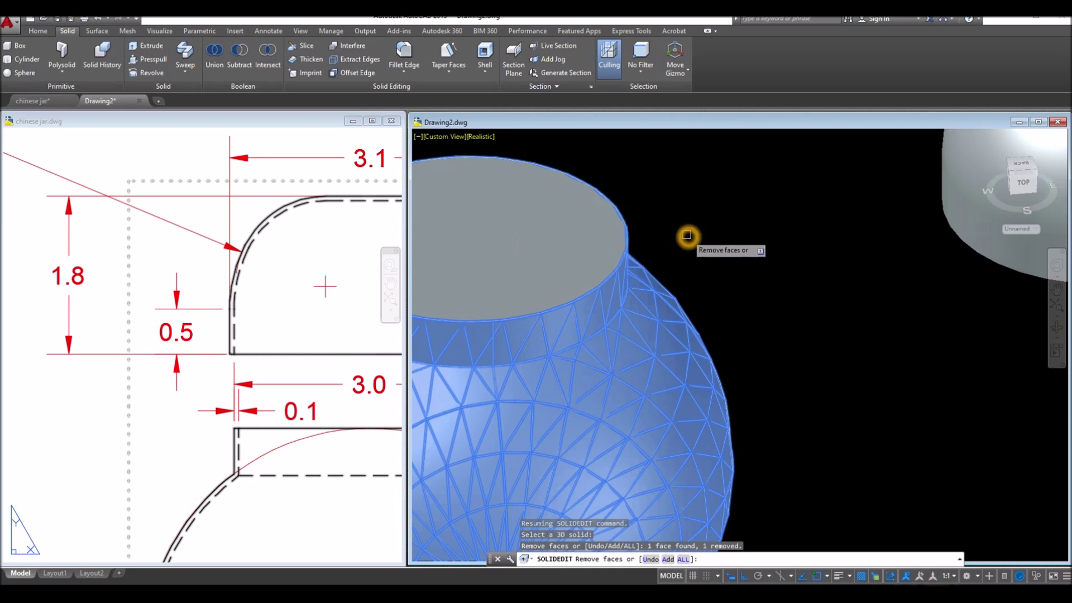
{"action": "right_click", "coordinate": [653, 210]}
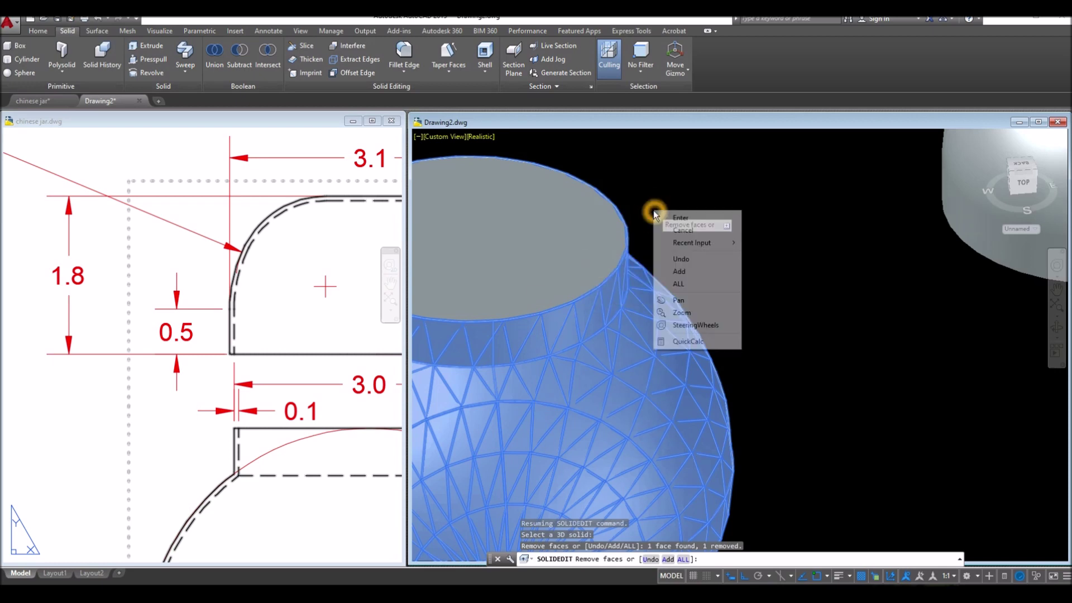
{"action": "left_click", "coordinate": [676, 218]}
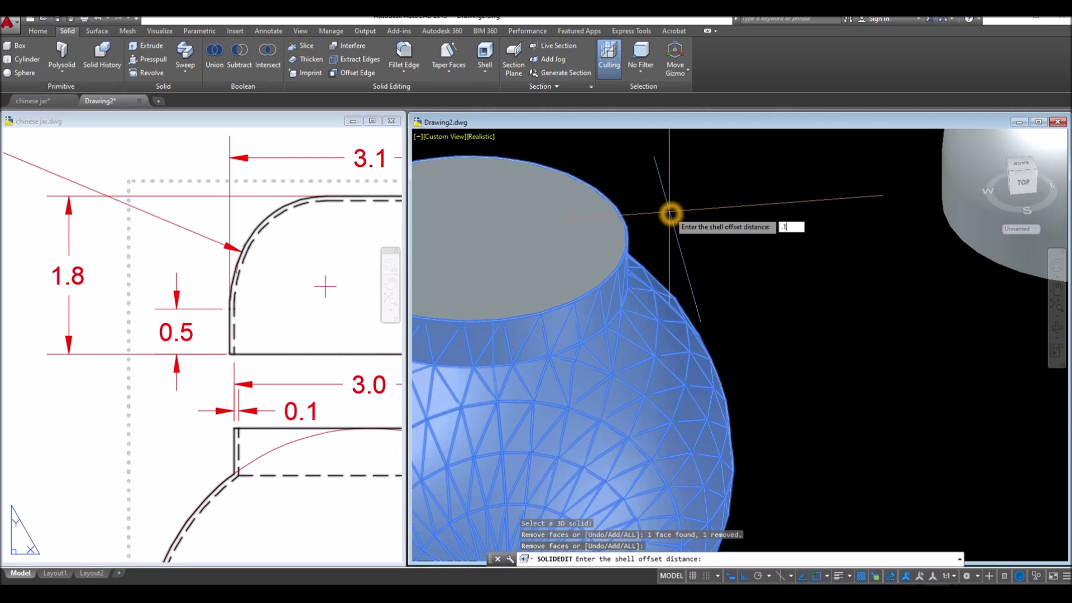
{"action": "type", "text": ".1"}
{"action": "key", "text": "Return"}
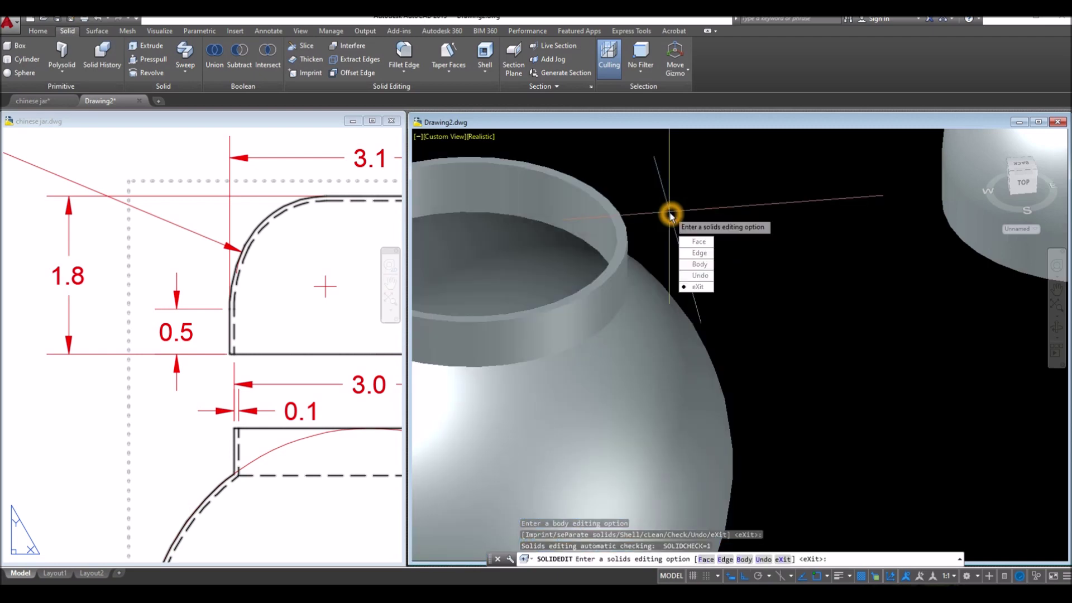
{"action": "key", "text": "Escape"}
{"action": "scroll", "coordinate": [702, 244], "scroll_direction": "down", "scroll_amount": 5}
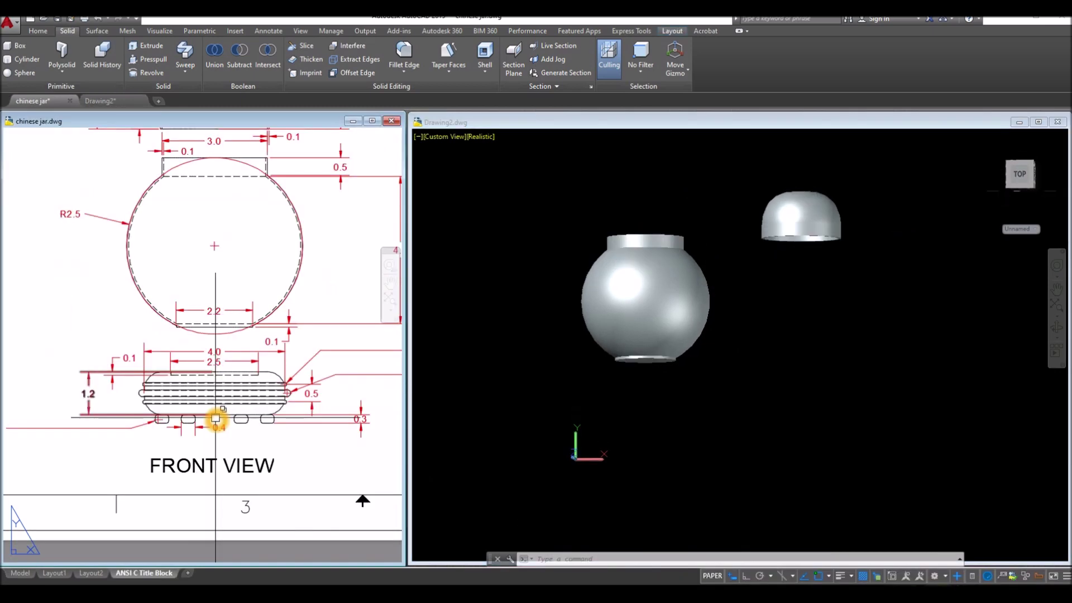
{"action": "left_click", "coordinate": [830, 414]}
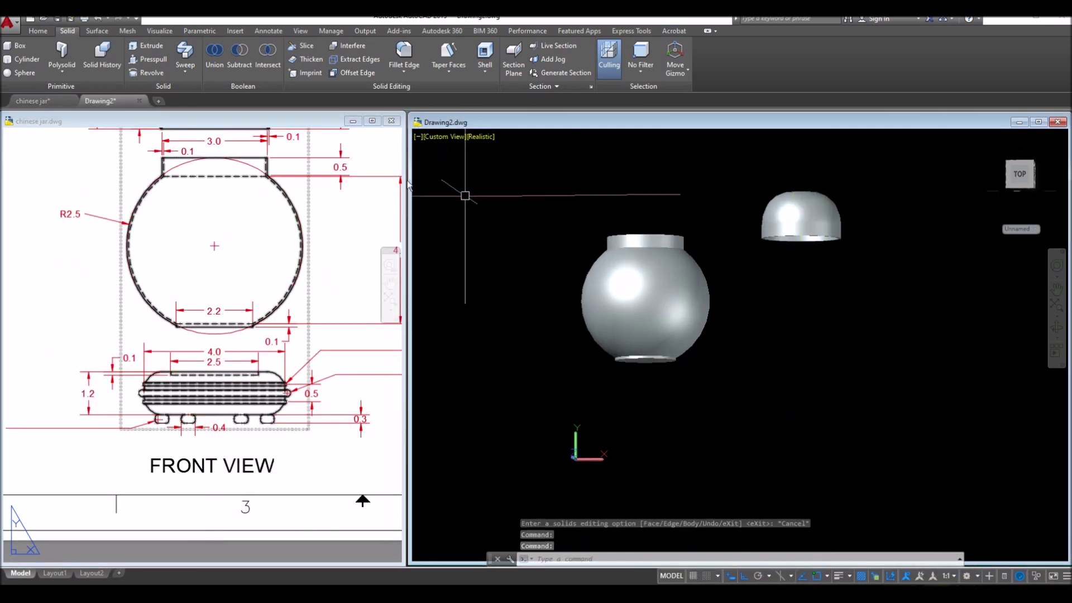
{"action": "left_click", "coordinate": [39, 31]}
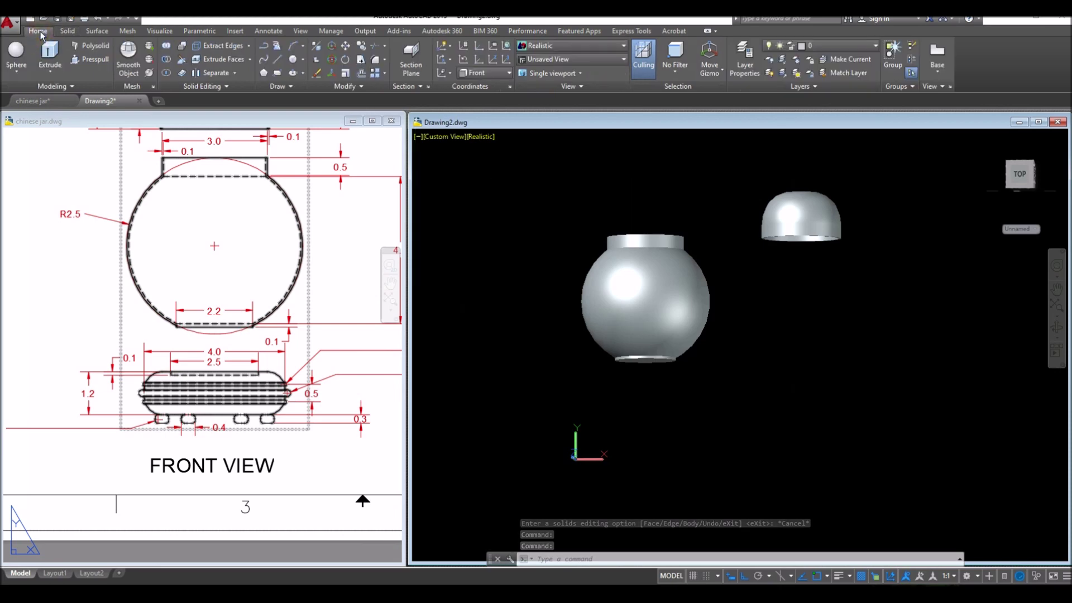
{"action": "left_click", "coordinate": [67, 32]}
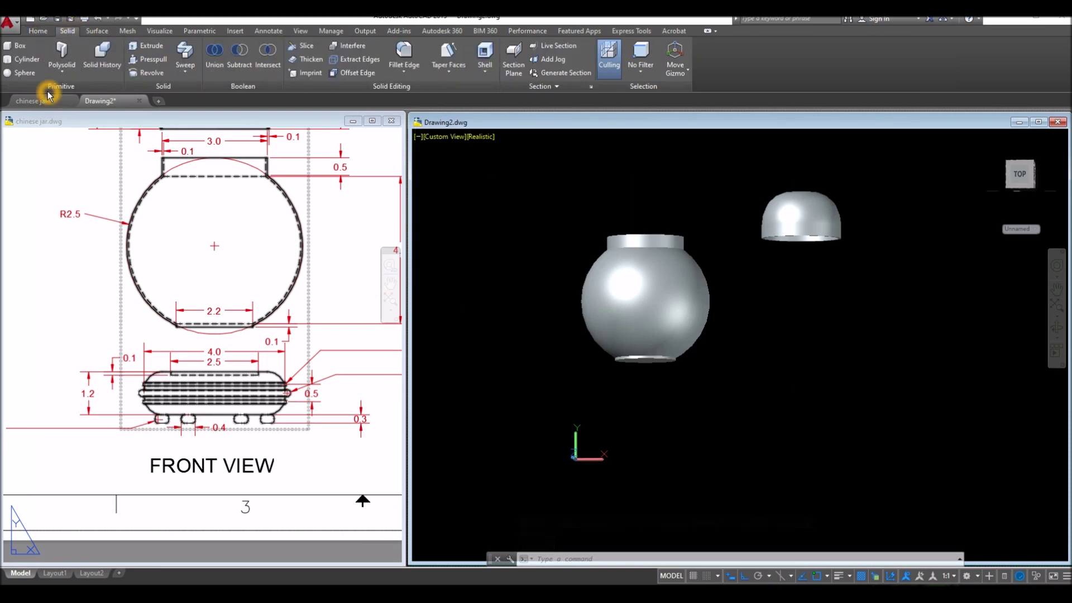
{"action": "left_click", "coordinate": [27, 60]}
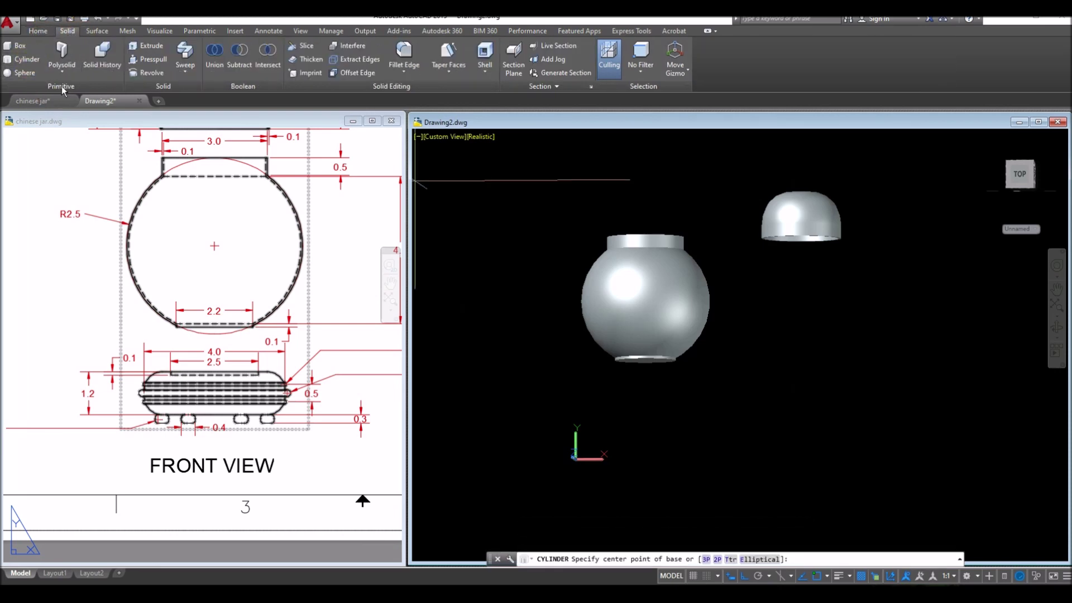
{"action": "middle_click_drag", "start_coordinate": [751, 309], "coordinate": [648, 348], "text": "shift"}
{"action": "left_click", "coordinate": [649, 347]}
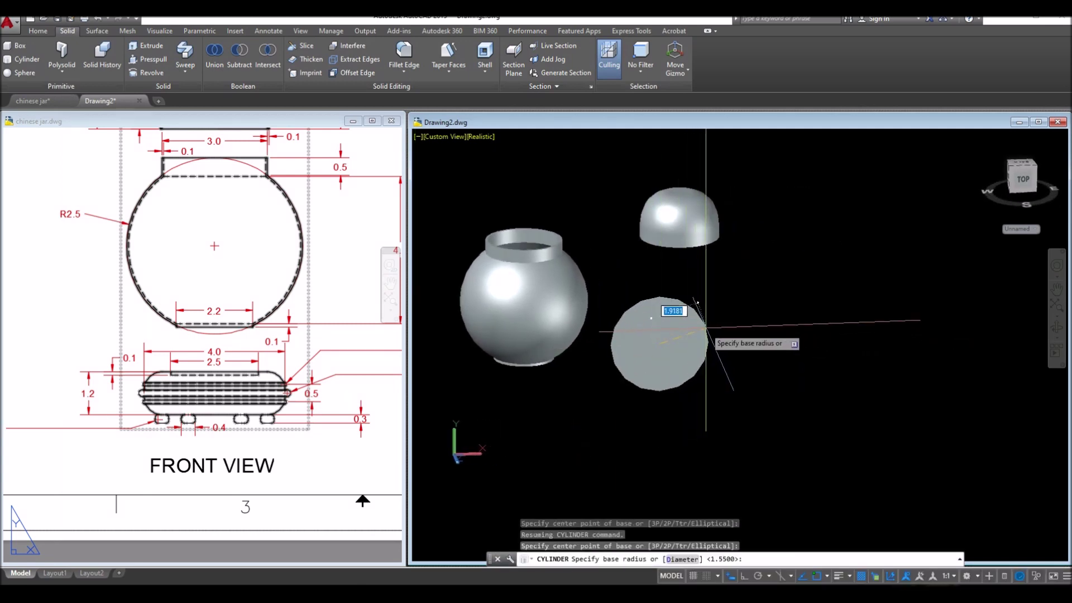
{"action": "left_click", "coordinate": [698, 321]}
{"action": "left_click", "coordinate": [741, 264]}
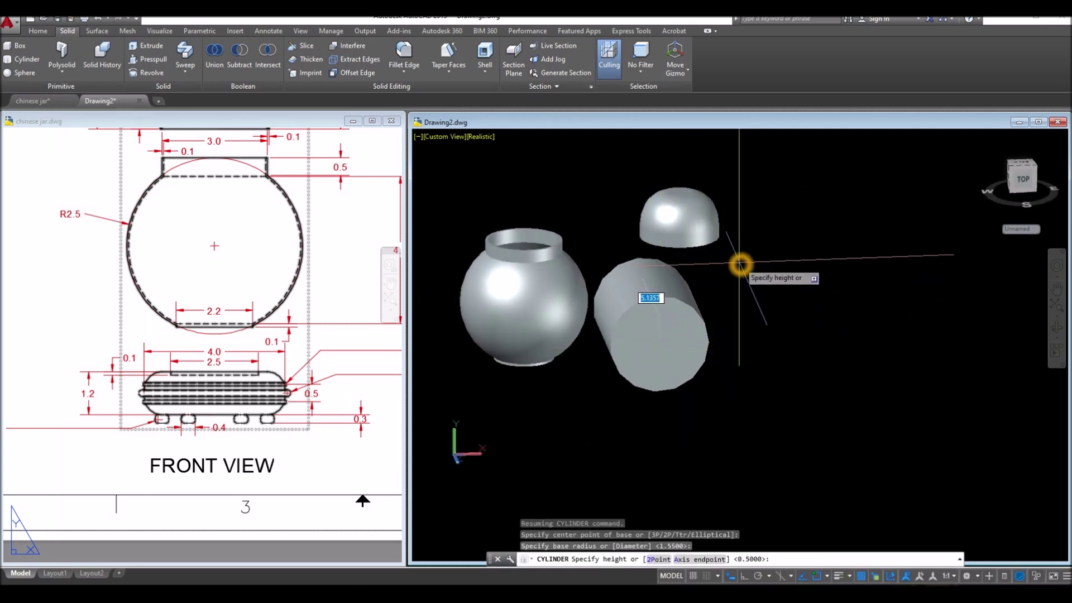
{"action": "key", "text": "Escape"}
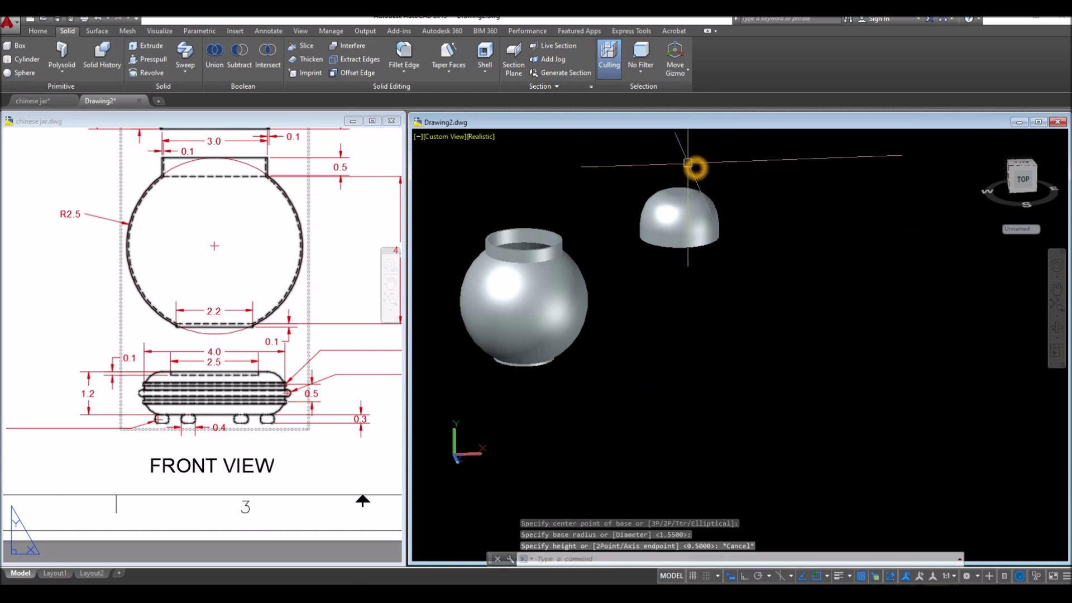
Redefine the UCS by Z-axis vector with Ortho on, placing the origin in empty space below the lid and pointing Z up along the jar's height
{"action": "left_click", "coordinate": [38, 35]}
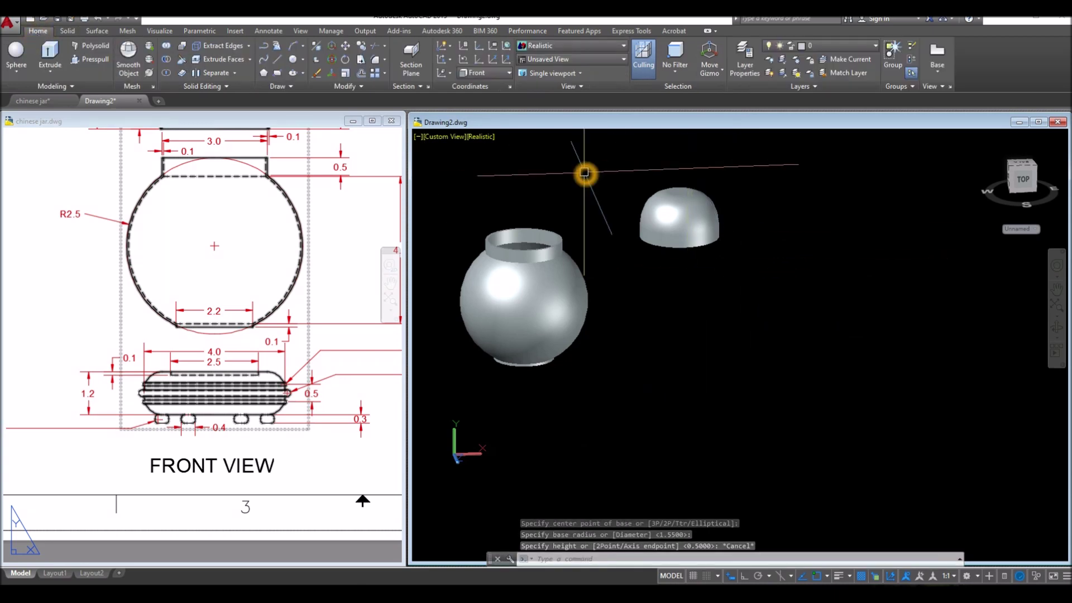
{"action": "left_click", "coordinate": [496, 93]}
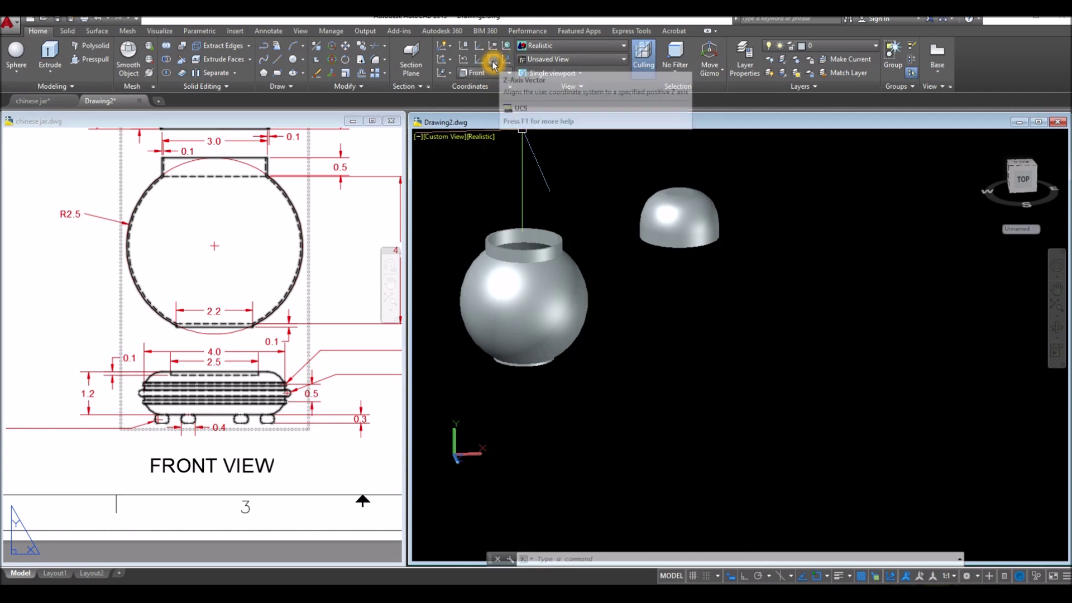
{"action": "left_click", "coordinate": [494, 63]}
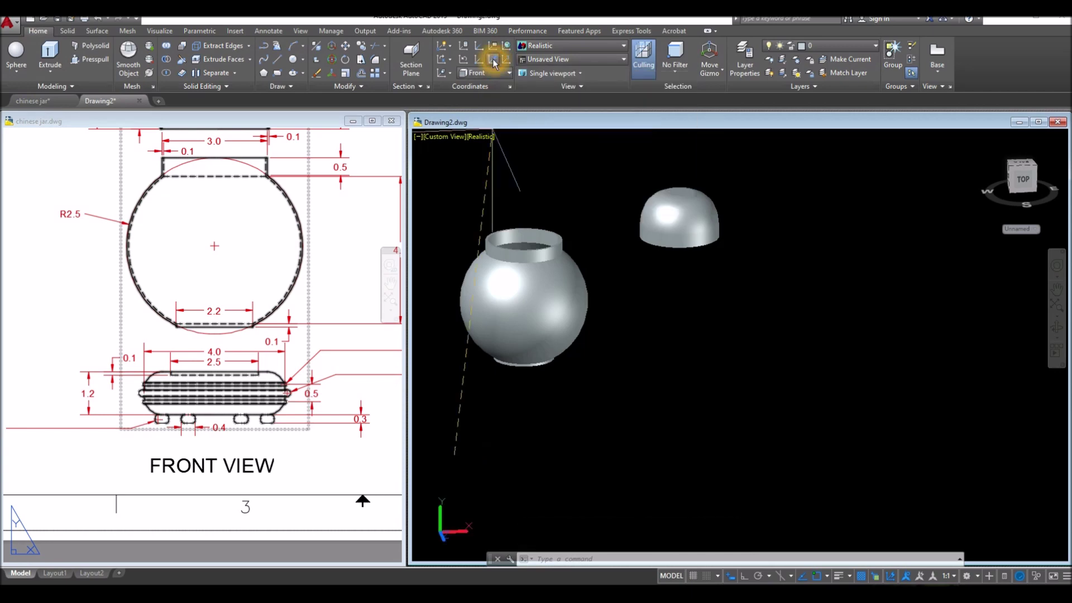
{"action": "left_click", "coordinate": [647, 447]}
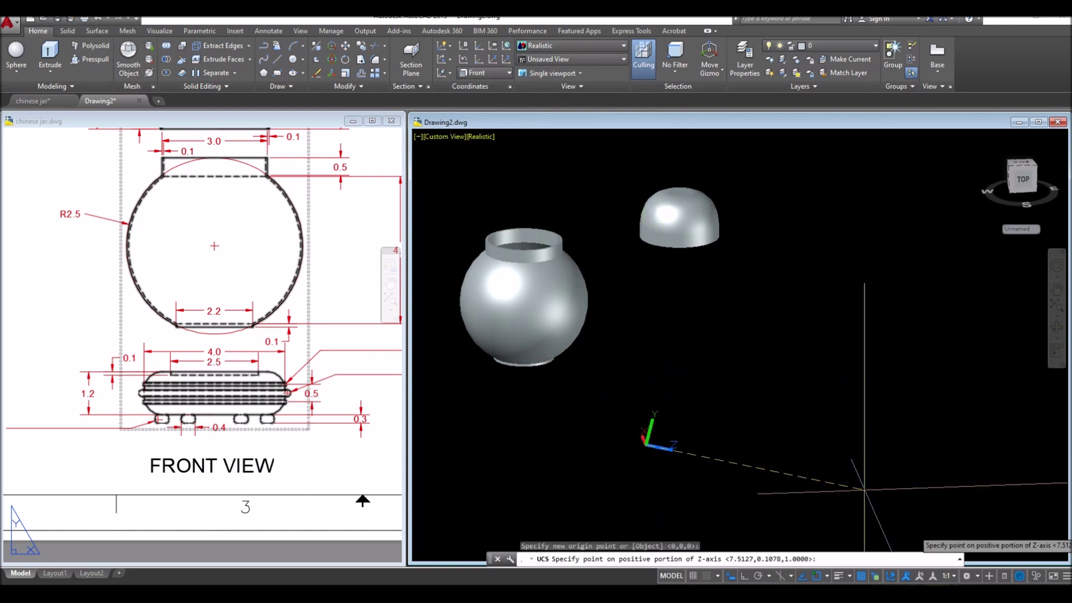
{"action": "left_click", "coordinate": [743, 577]}
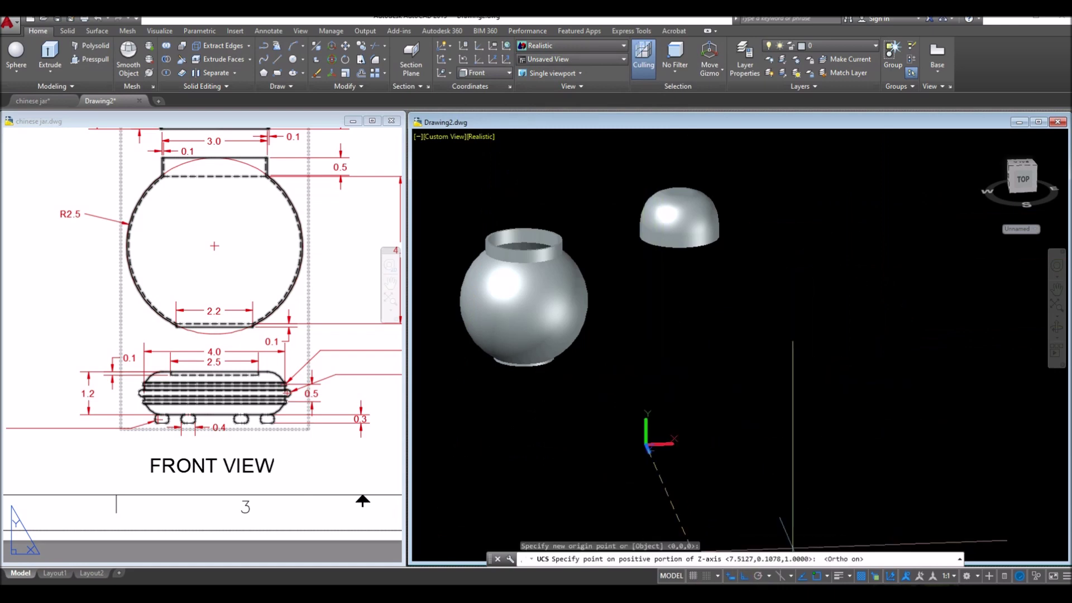
{"action": "left_click", "coordinate": [652, 357]}
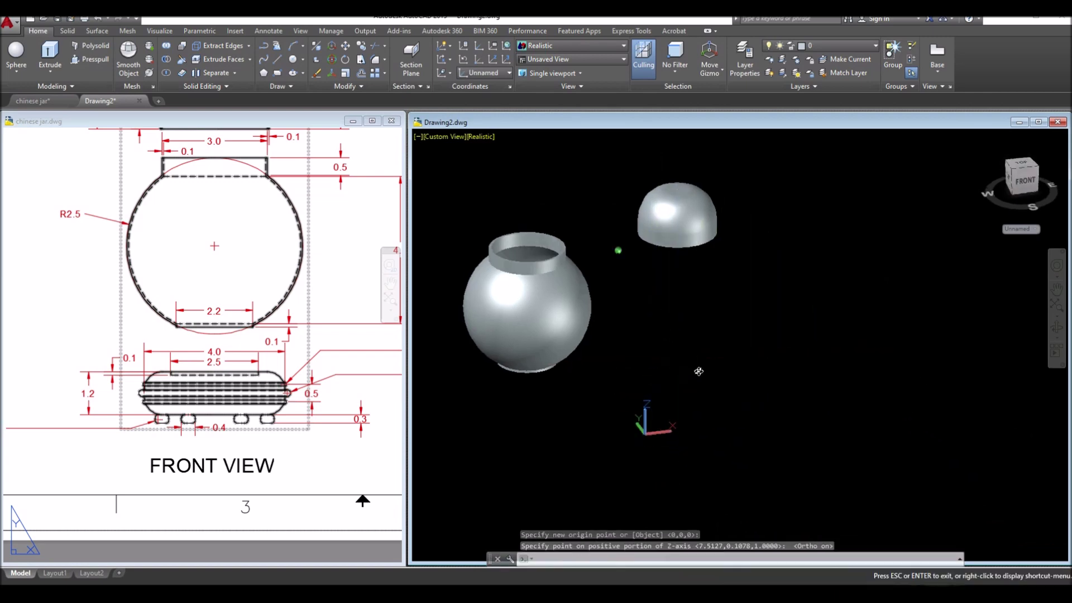
Create a cylinder for the jar's base below the lid, with a diameter of 4 and a height of 1.2
{"action": "left_click", "coordinate": [21, 70]}
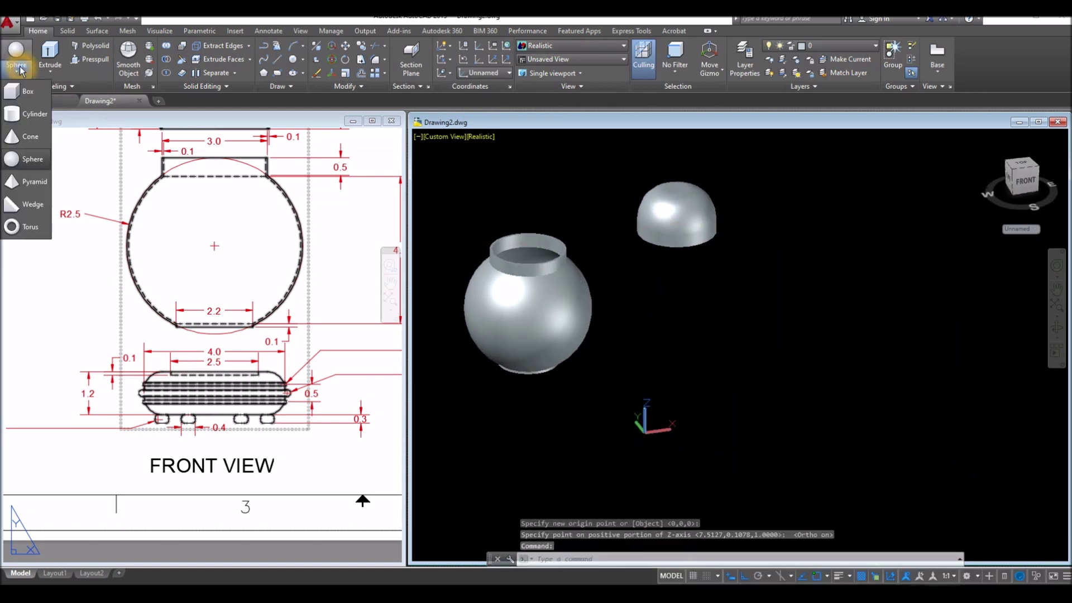
{"action": "left_click", "coordinate": [35, 115]}
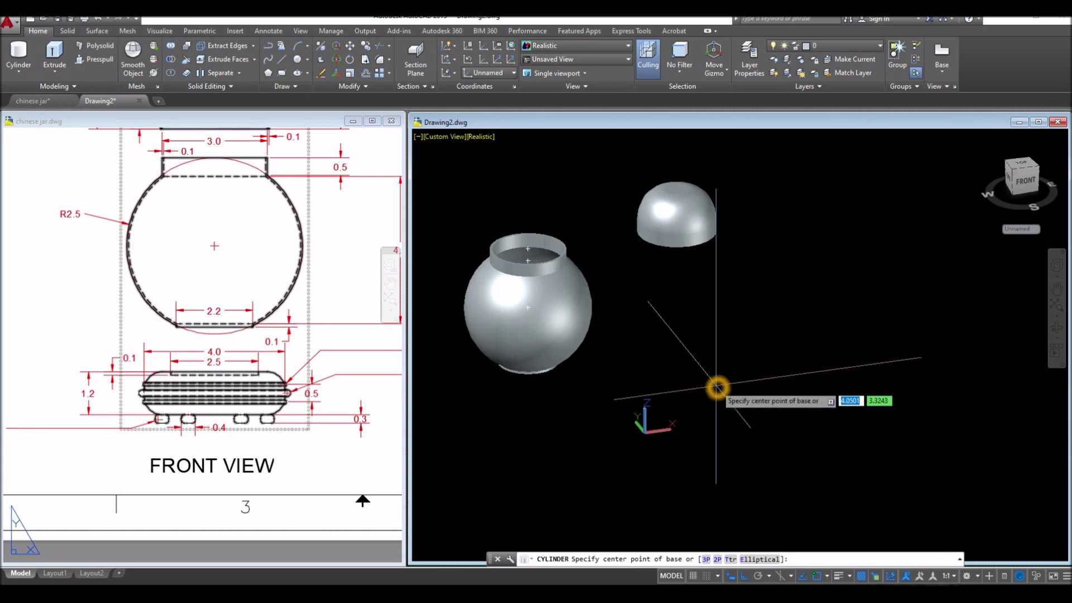
{"action": "left_click", "coordinate": [701, 385]}
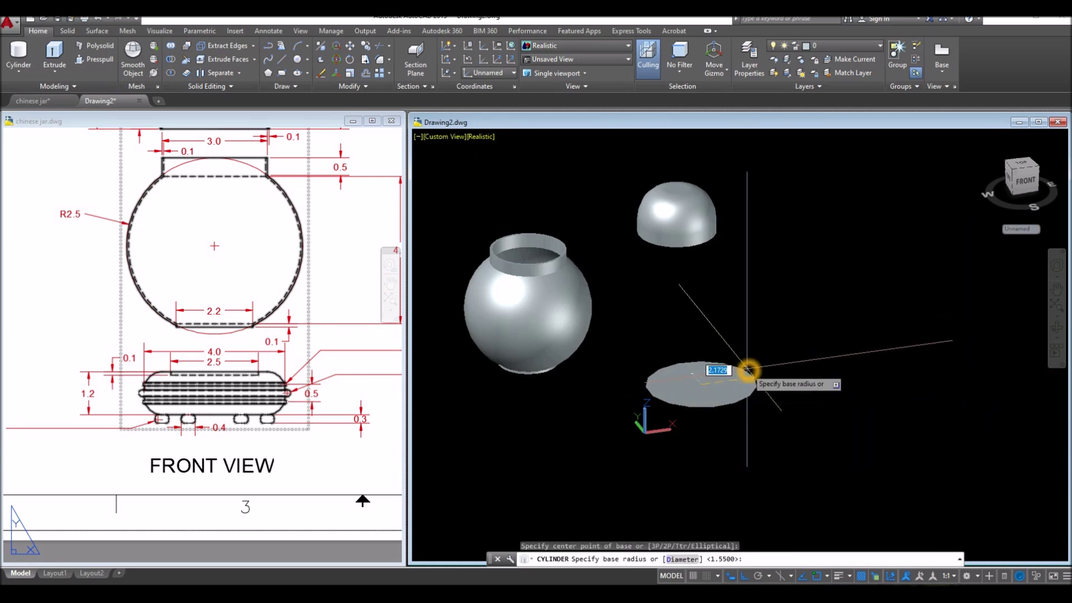
{"action": "right_click", "coordinate": [748, 371]}
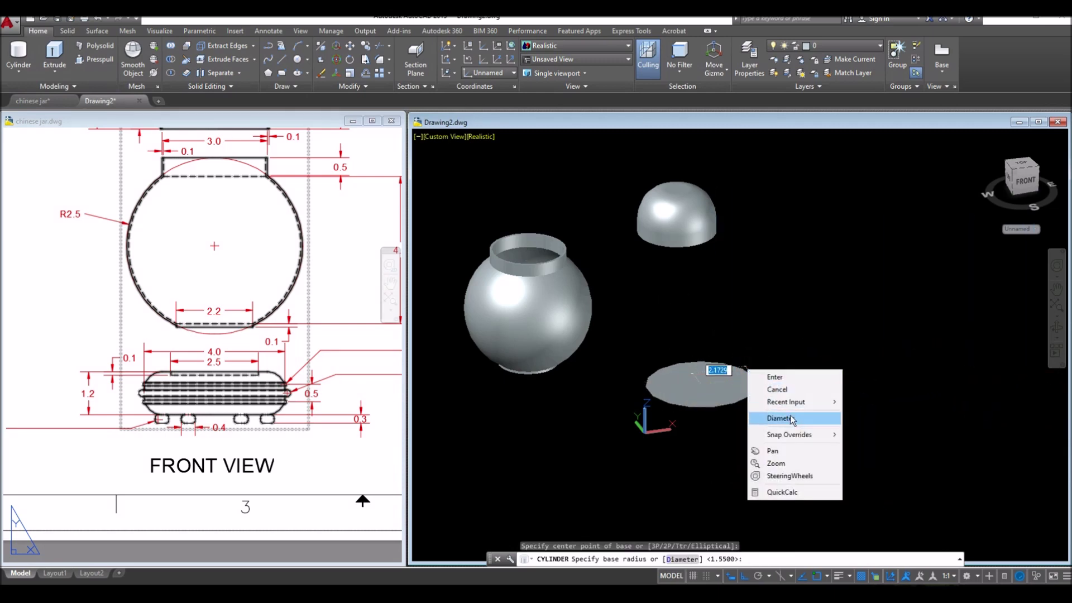
{"action": "left_click", "coordinate": [780, 418]}
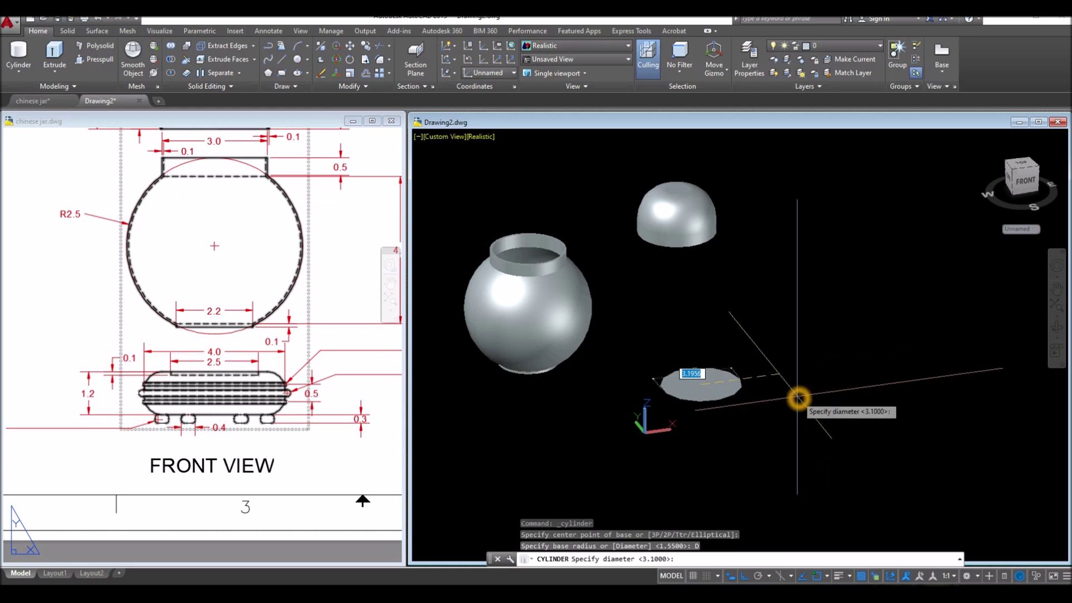
{"action": "key", "text": "Return"}
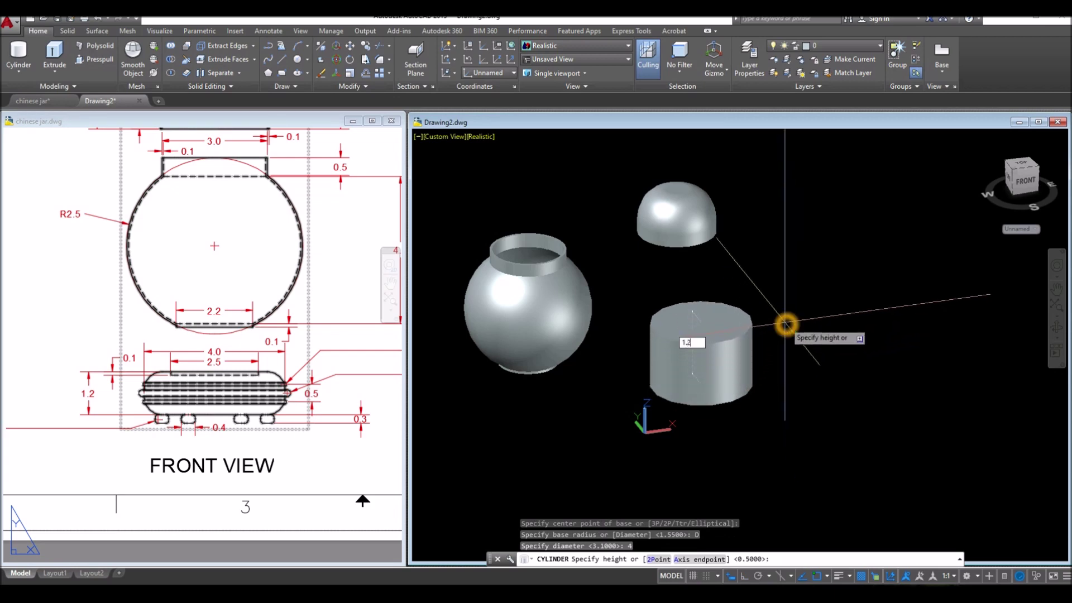
{"action": "key", "text": "Return"}
Check the base's overall width and height dimensions in the reference drawing's front view
{"action": "left_click", "coordinate": [154, 444]}
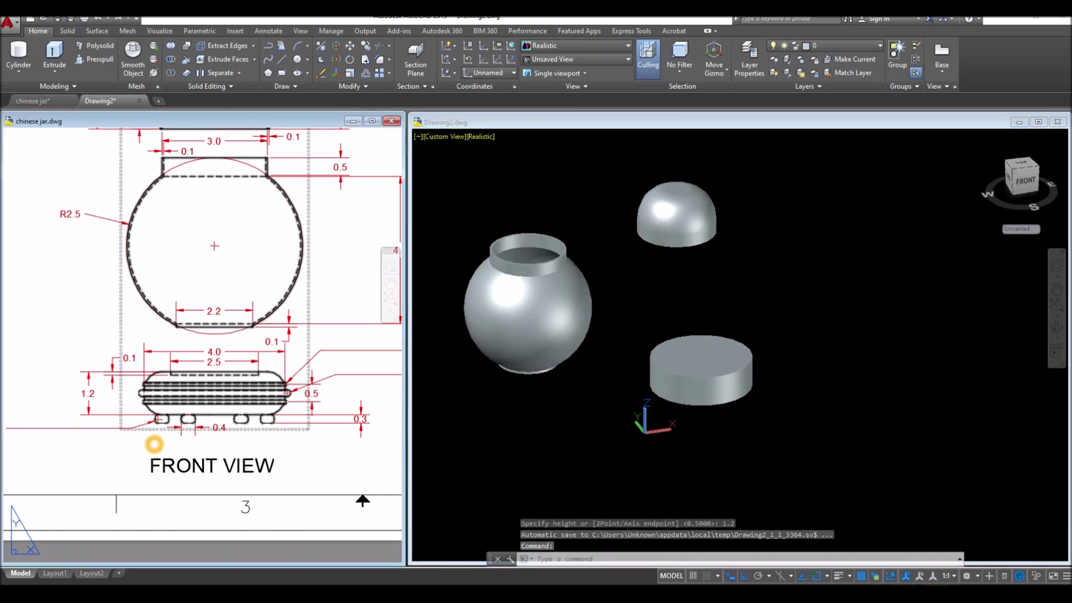
{"action": "scroll", "coordinate": [158, 377], "scroll_direction": "up", "scroll_amount": 2}
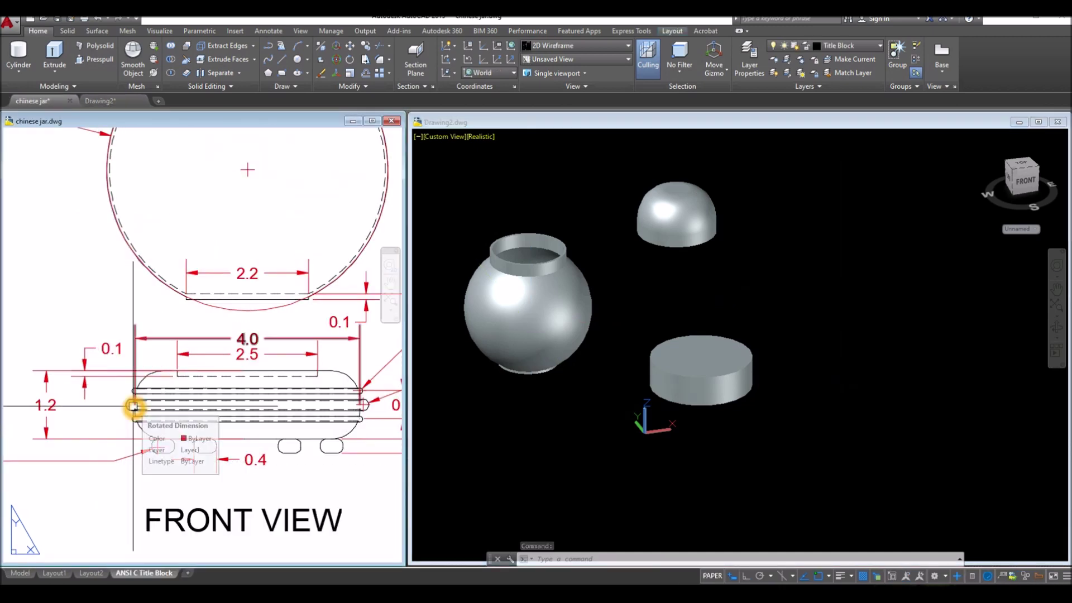
{"action": "left_click", "coordinate": [255, 337]}
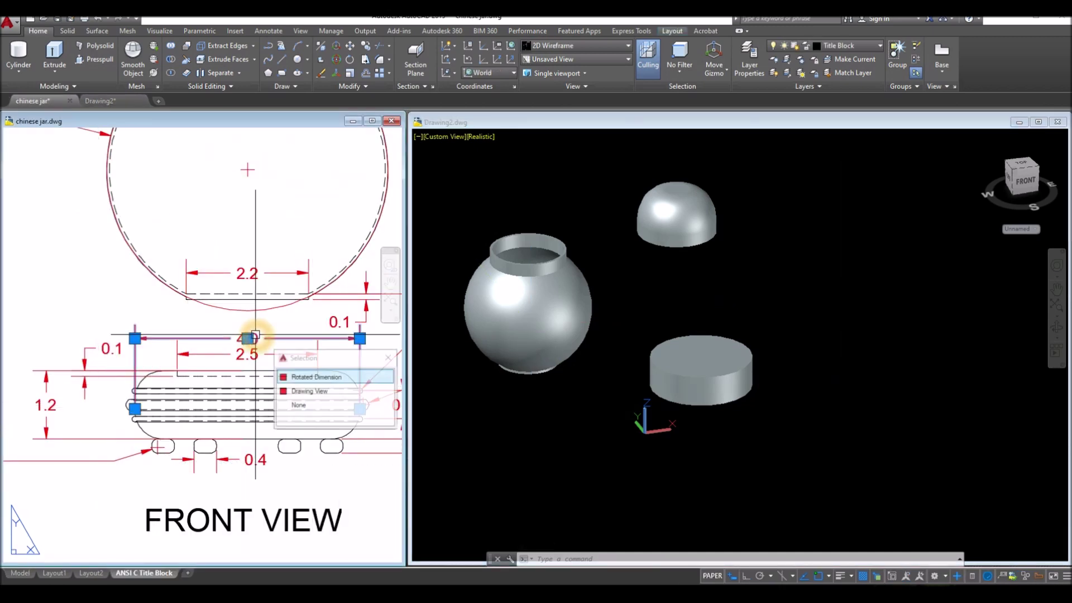
{"action": "key", "text": "Escape"}
{"action": "left_click", "coordinate": [49, 411]}
{"action": "key", "text": "Escape"}
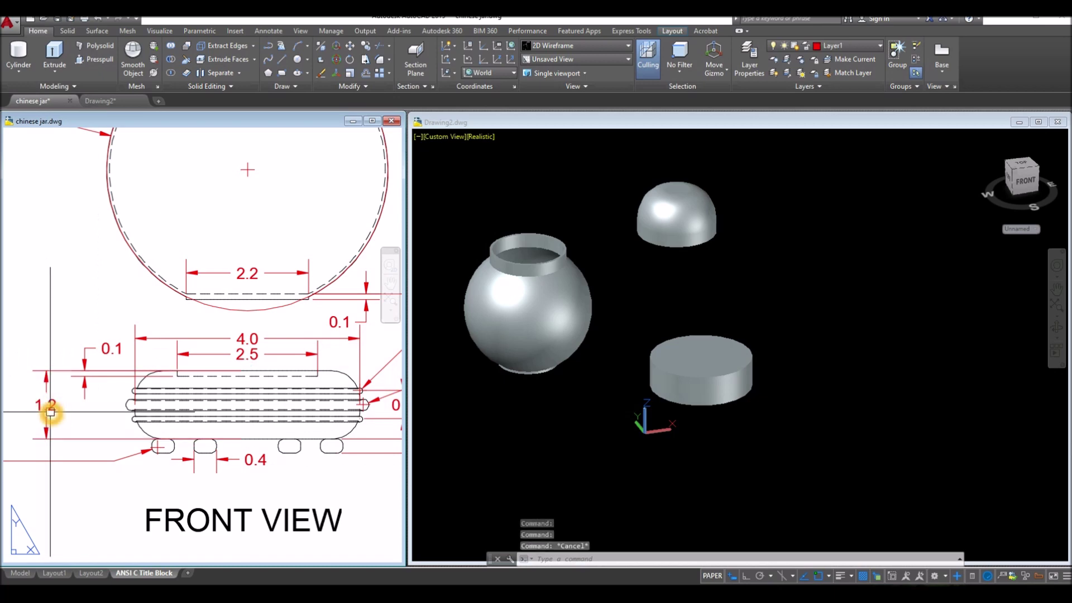
{"action": "left_click", "coordinate": [603, 480]}
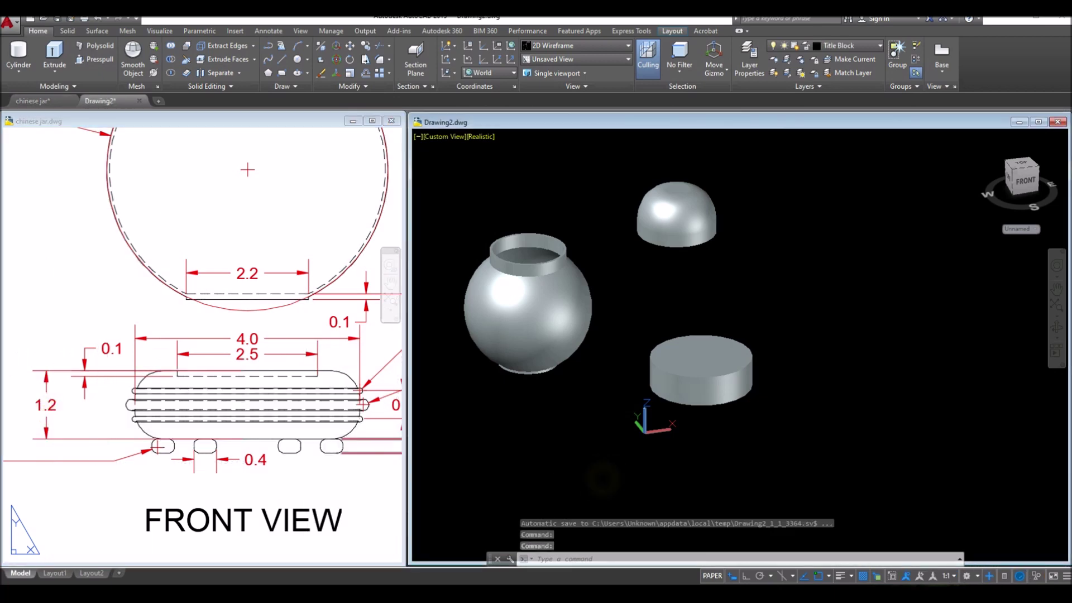
Add a radius dimension to the base's upper rounded corner in the reference drawing, then return to the 3D model
{"action": "left_click", "coordinate": [319, 490]}
{"action": "middle_click_drag", "start_coordinate": [339, 468], "coordinate": [273, 485]}
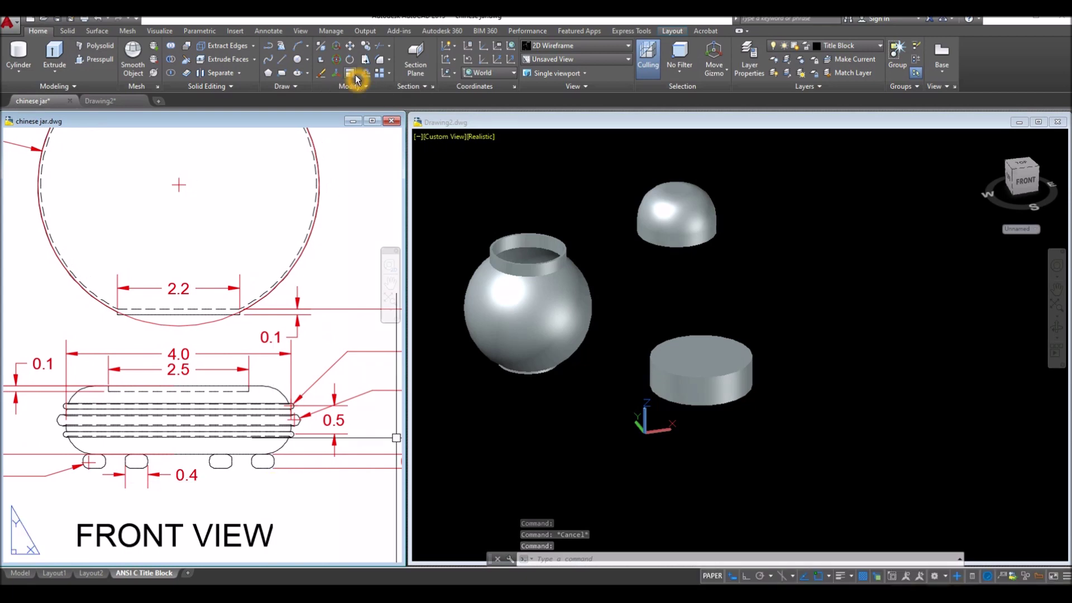
{"action": "left_click", "coordinate": [268, 30]}
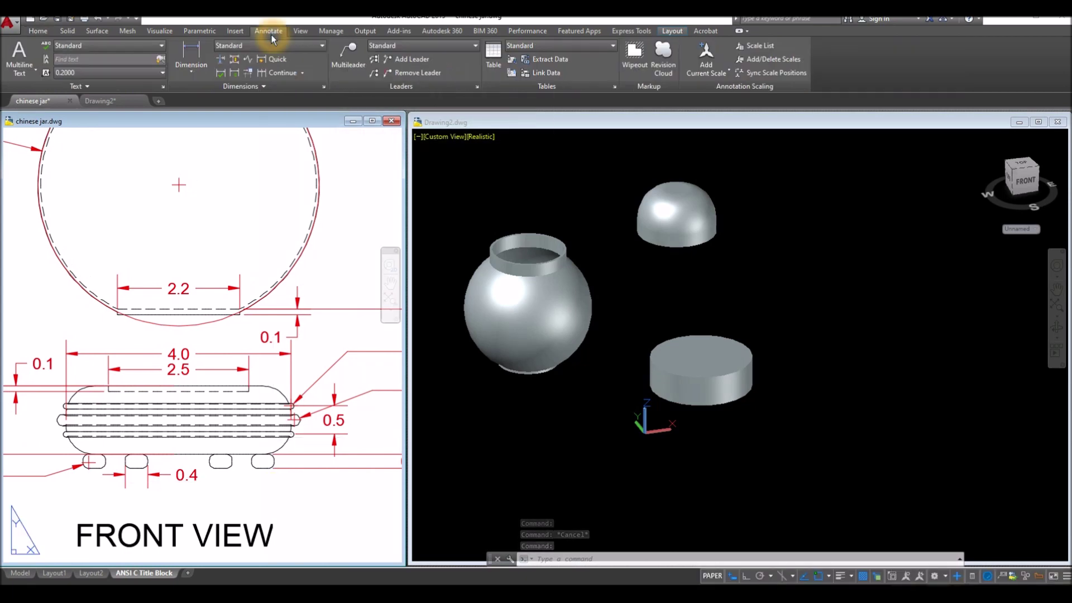
{"action": "left_click", "coordinate": [192, 74]}
{"action": "left_click", "coordinate": [205, 187]}
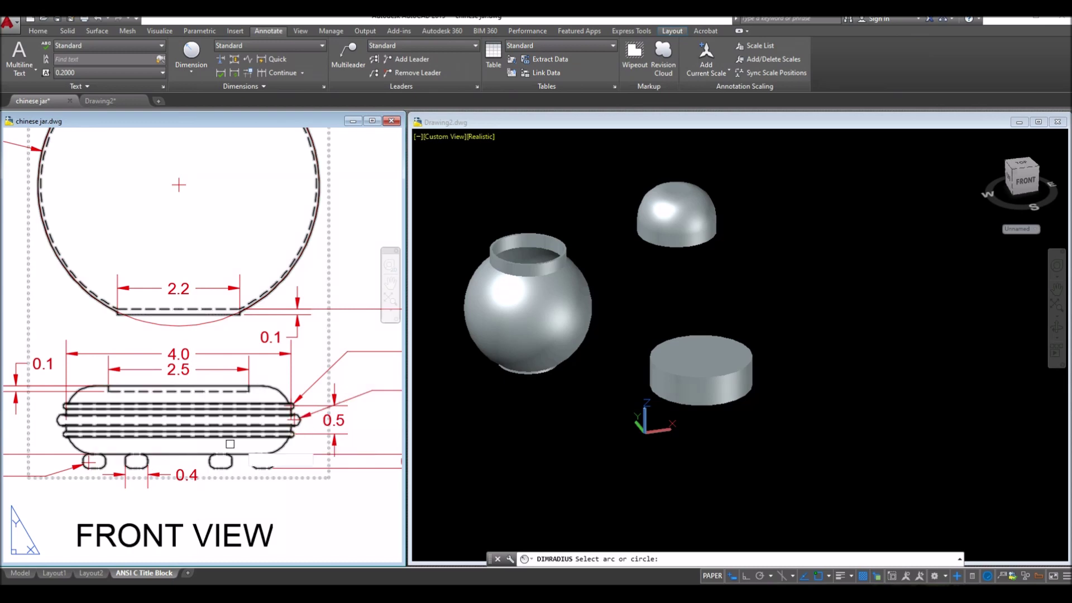
{"action": "left_click", "coordinate": [277, 396]}
{"action": "left_click", "coordinate": [323, 337]}
{"action": "left_click", "coordinate": [578, 433]}
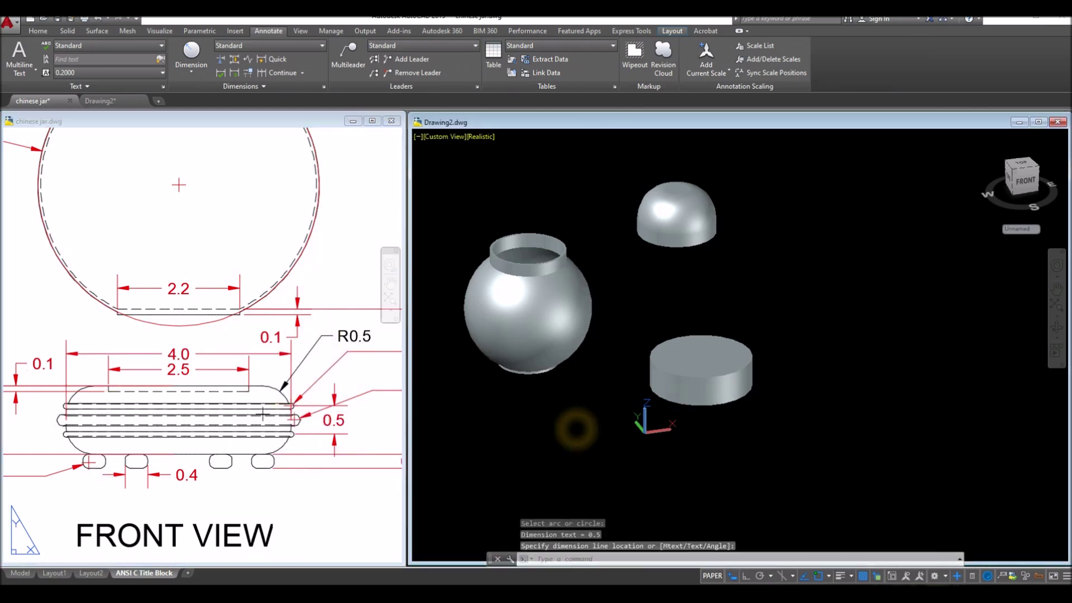
Fillet the top and bottom edges of the base cylinder with a radius of 0.5
{"action": "left_click", "coordinate": [69, 31]}
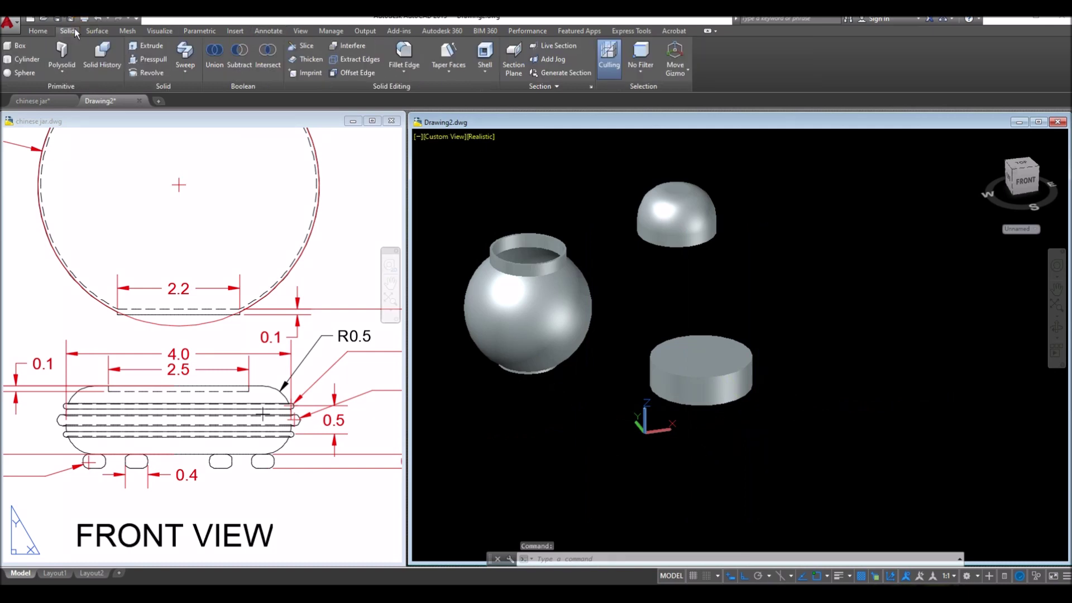
{"action": "left_click", "coordinate": [403, 51]}
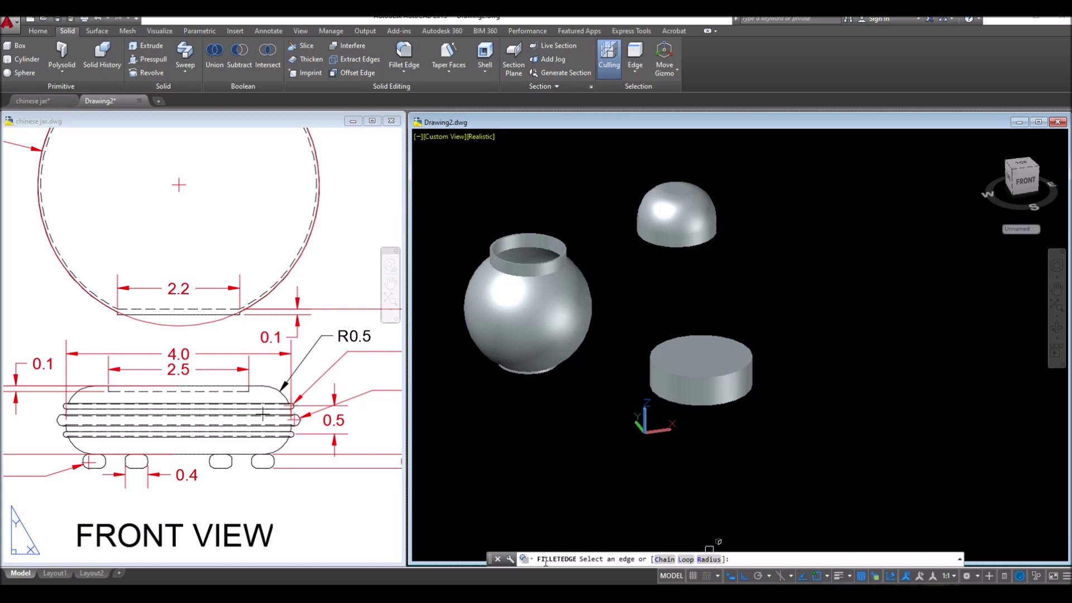
{"action": "left_click_drag", "start_coordinate": [491, 565], "coordinate": [481, 537]}
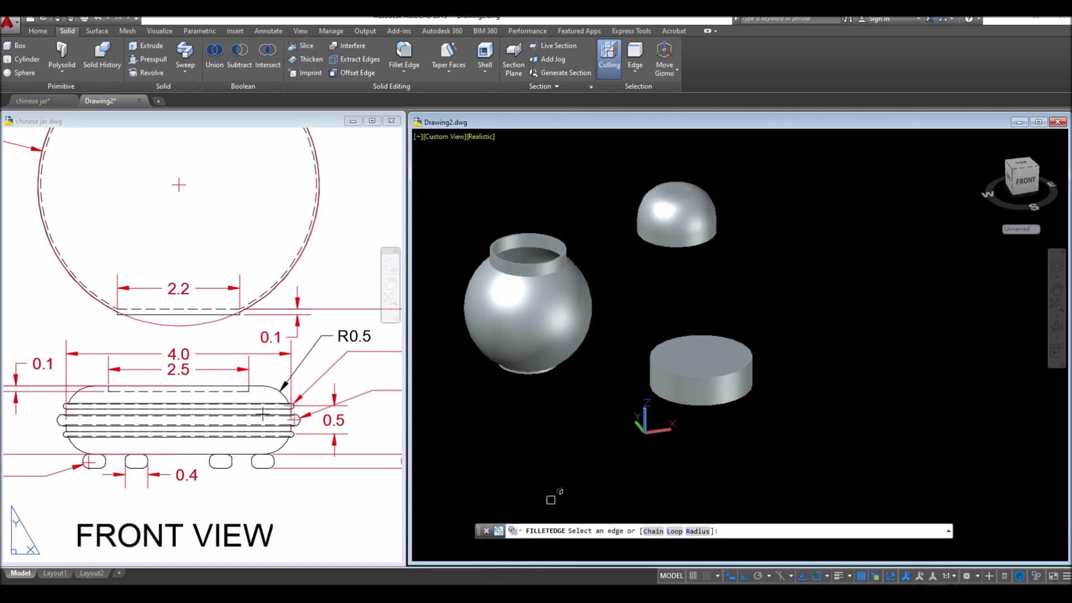
{"action": "right_click", "coordinate": [779, 270]}
{"action": "left_click", "coordinate": [810, 344]}
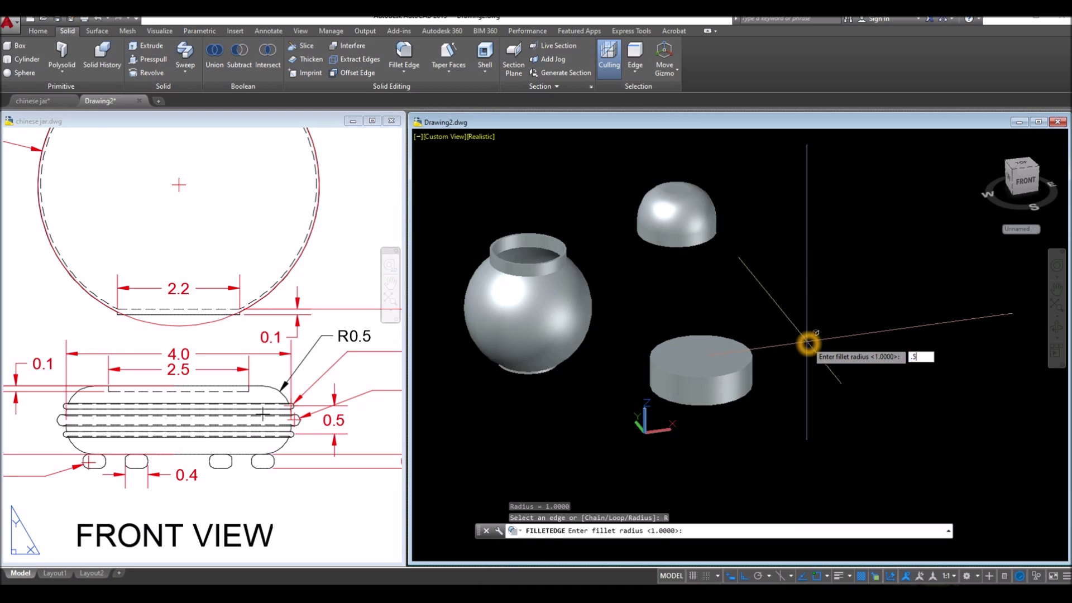
{"action": "key", "text": "Return"}
{"action": "left_click", "coordinate": [759, 365]}
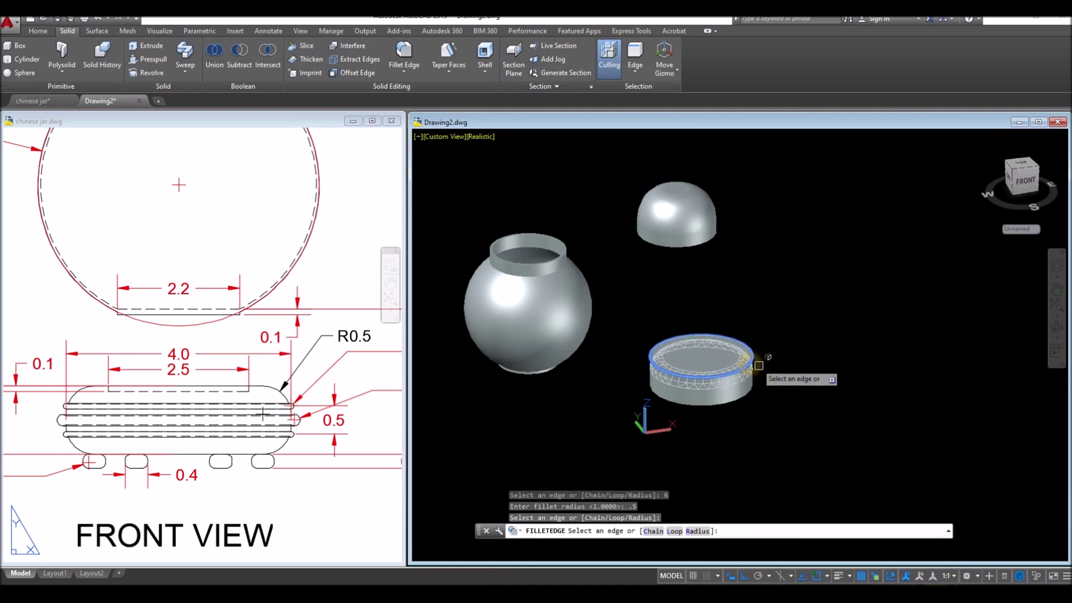
{"action": "left_click", "coordinate": [750, 394]}
{"action": "right_click", "coordinate": [788, 361]}
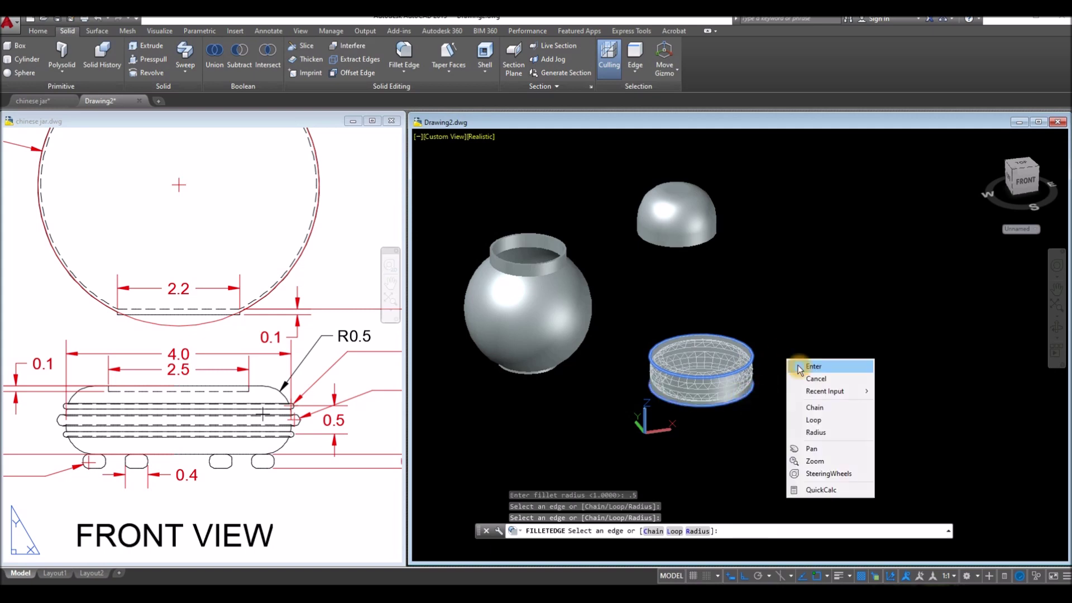
{"action": "left_click", "coordinate": [798, 369]}
{"action": "right_click", "coordinate": [799, 369]}
{"action": "left_click", "coordinate": [811, 372]}
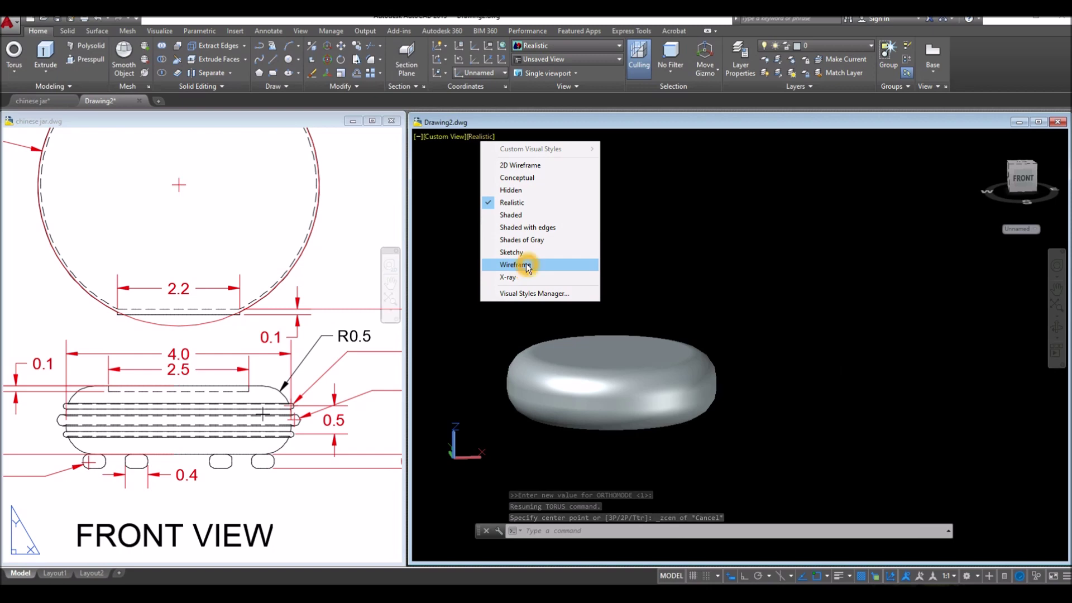
Switch to the Wireframe visual style and, with Ortho on, draw a vertical line between the centers of the base's top and bottom faces
{"action": "left_click", "coordinate": [528, 266]}
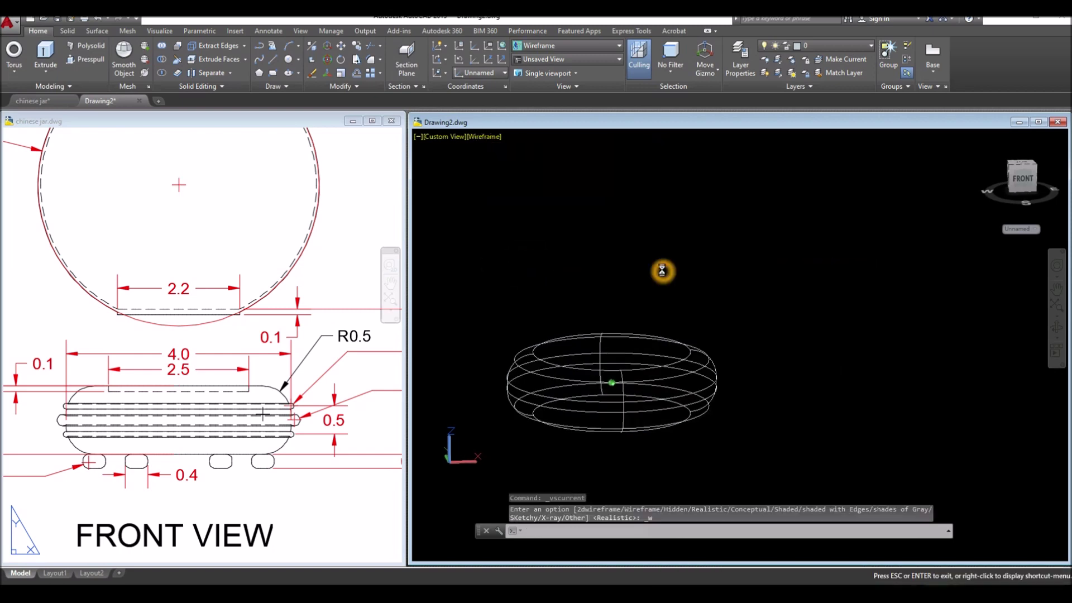
{"action": "key", "text": "Return"}
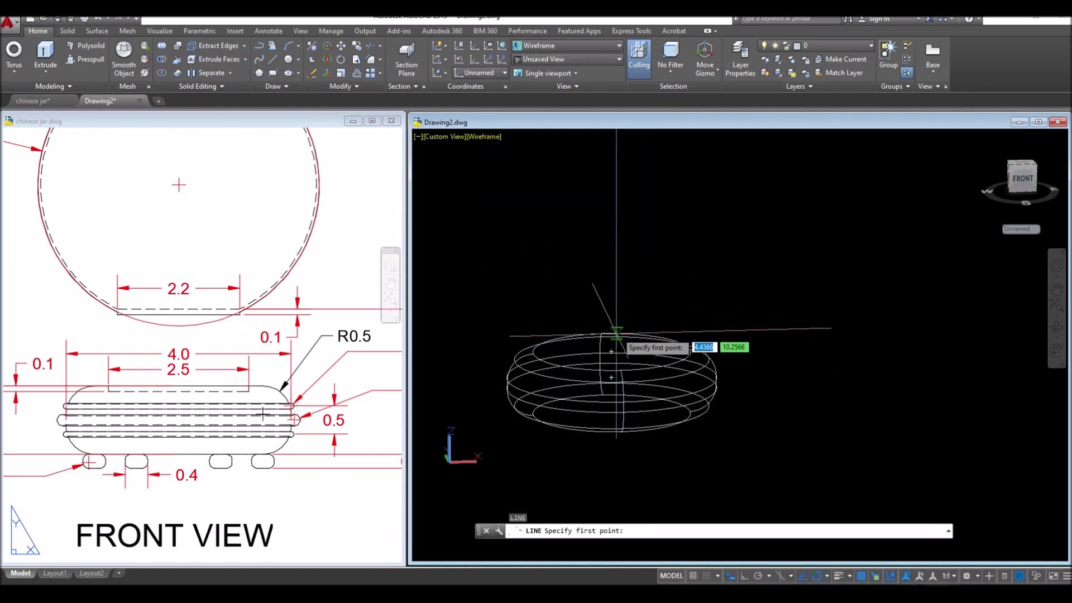
{"action": "left_click", "coordinate": [614, 352]}
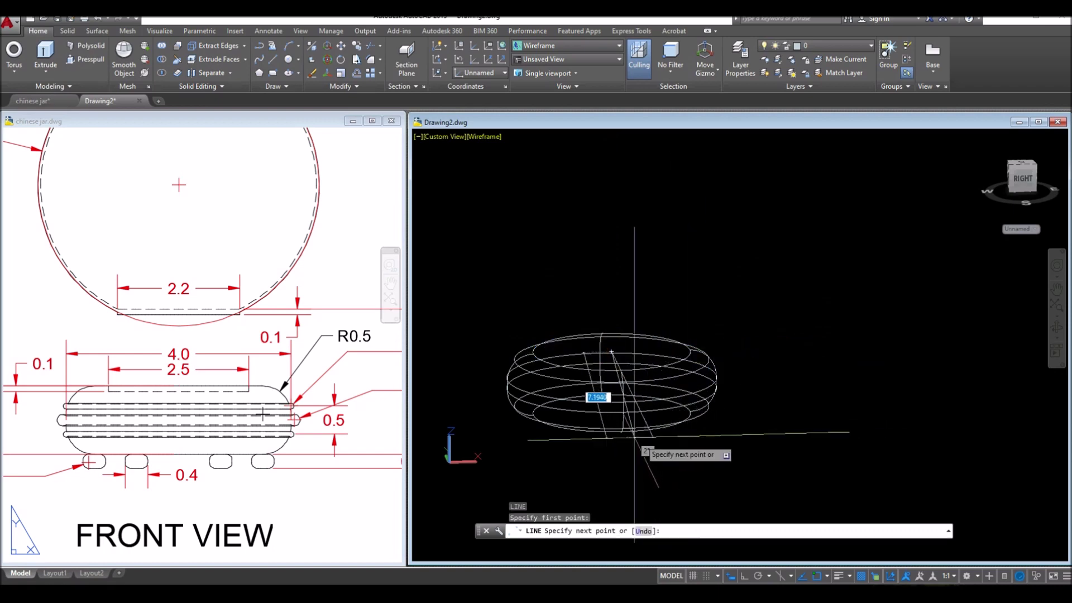
{"action": "middle_click_drag", "start_coordinate": [618, 422], "coordinate": [679, 402], "text": "shift"}
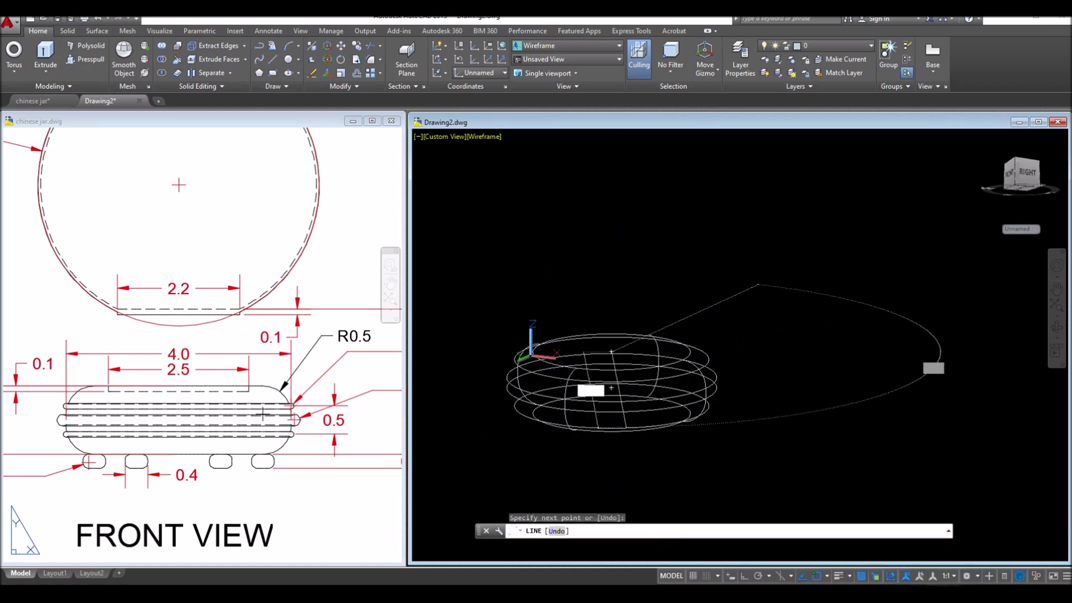
{"action": "key", "text": "F8"}
{"action": "right_click", "coordinate": [612, 423], "text": "shift"}
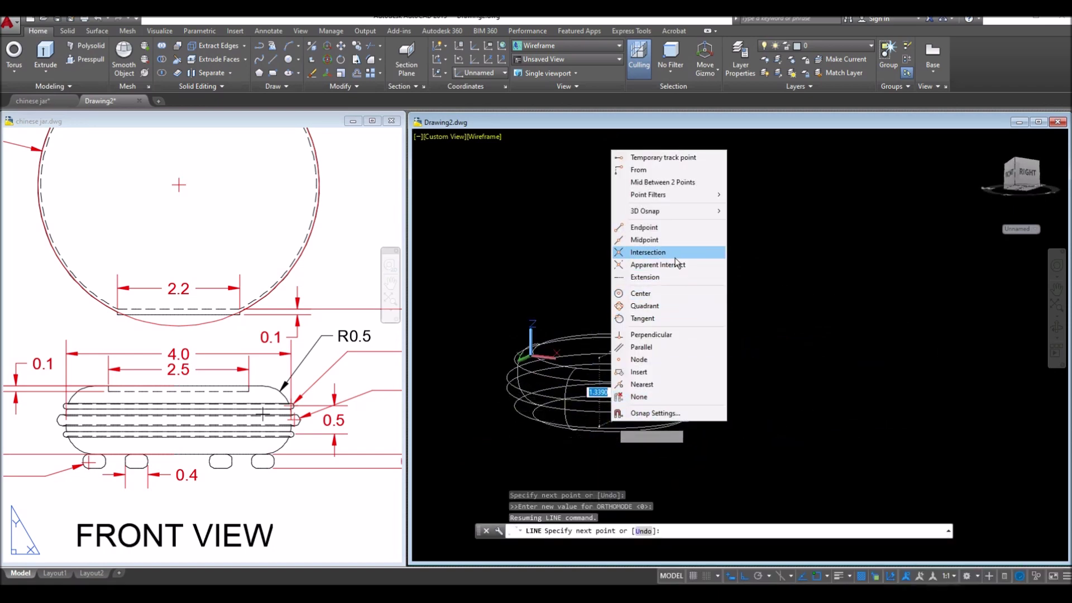
{"action": "left_click", "coordinate": [641, 293]}
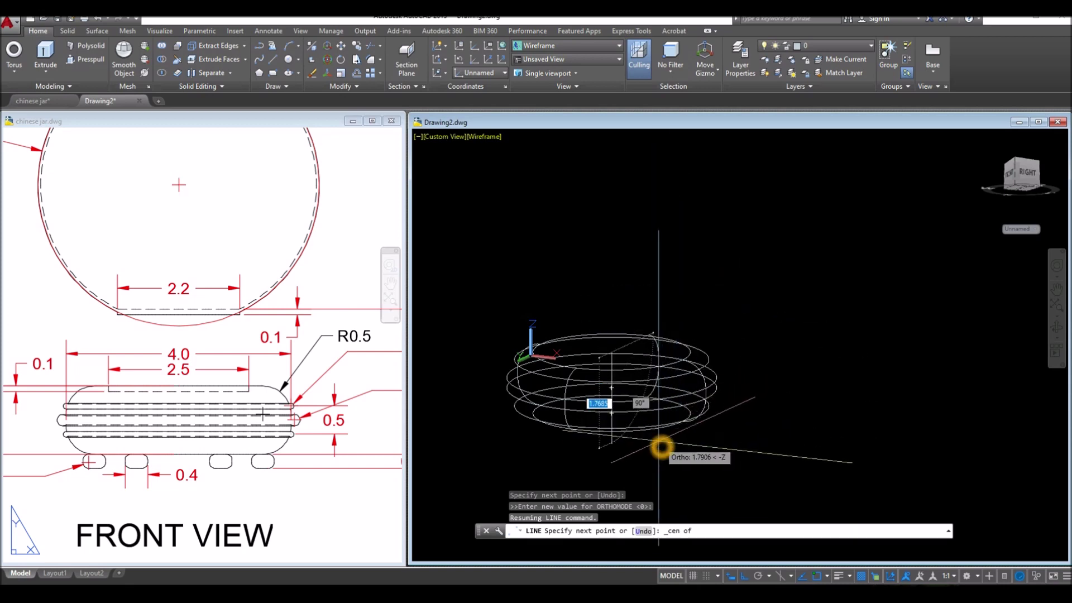
{"action": "right_click", "coordinate": [780, 361]}
{"action": "left_click", "coordinate": [798, 378]}
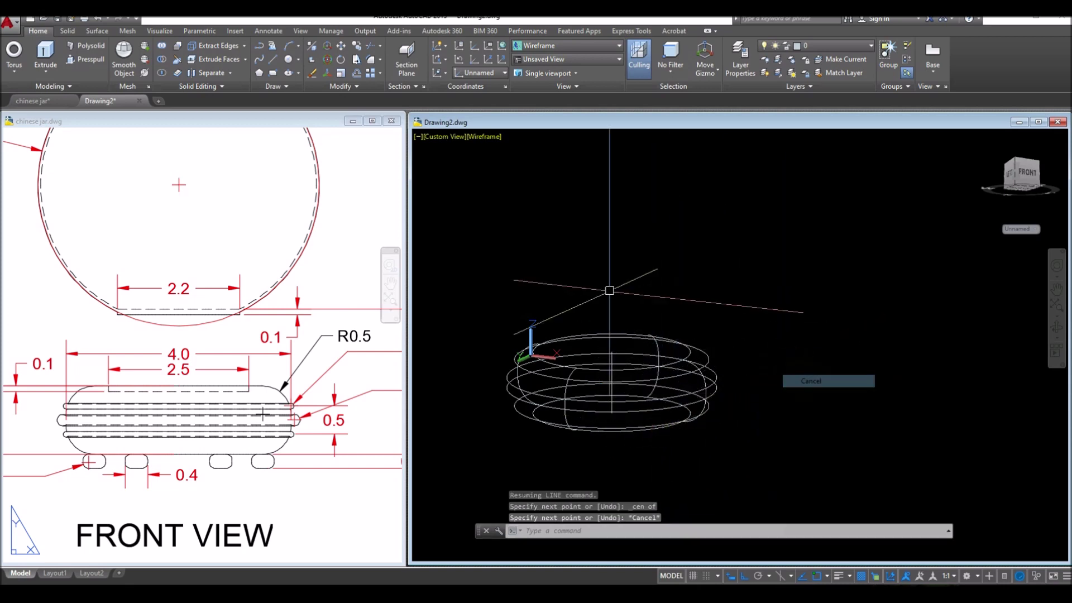
Set the 3D model to the Front view, showing the base close up
{"action": "left_click", "coordinate": [449, 138]}
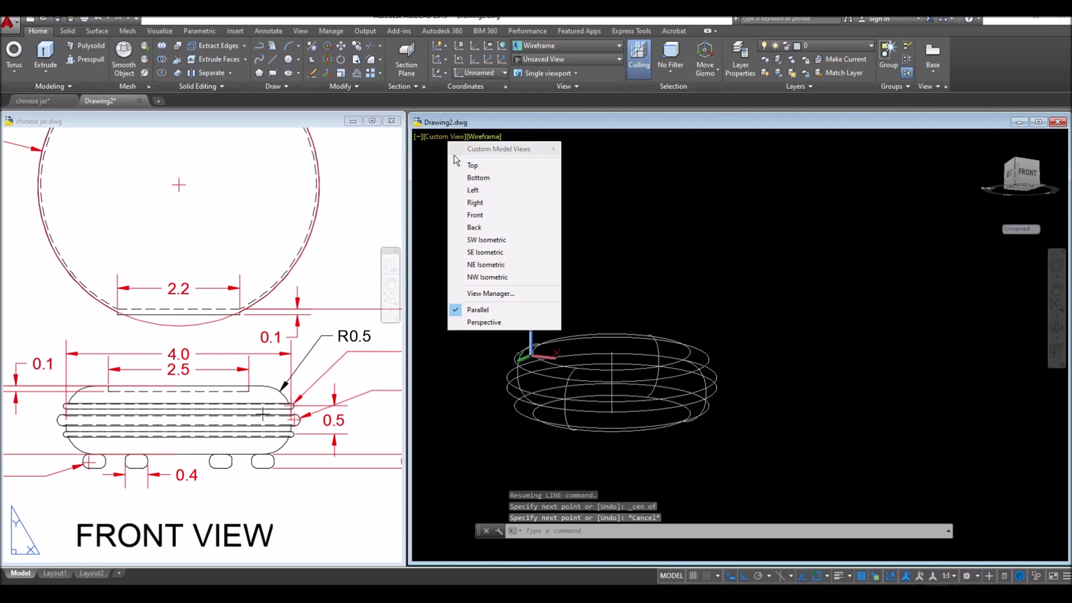
{"action": "left_click", "coordinate": [475, 216]}
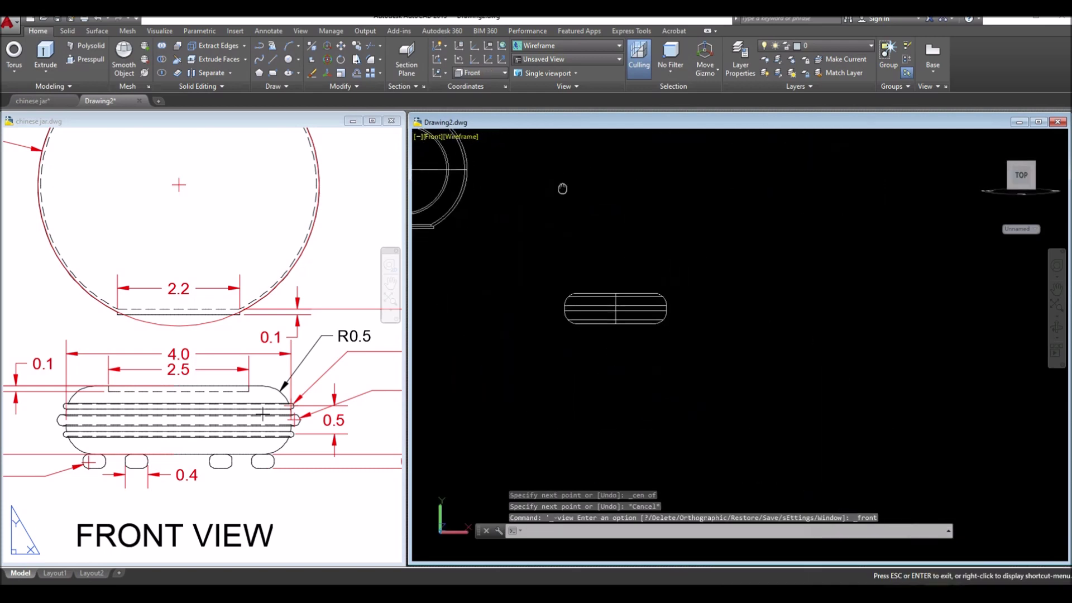
{"action": "scroll", "coordinate": [621, 308], "scroll_direction": "up", "scroll_amount": 3}
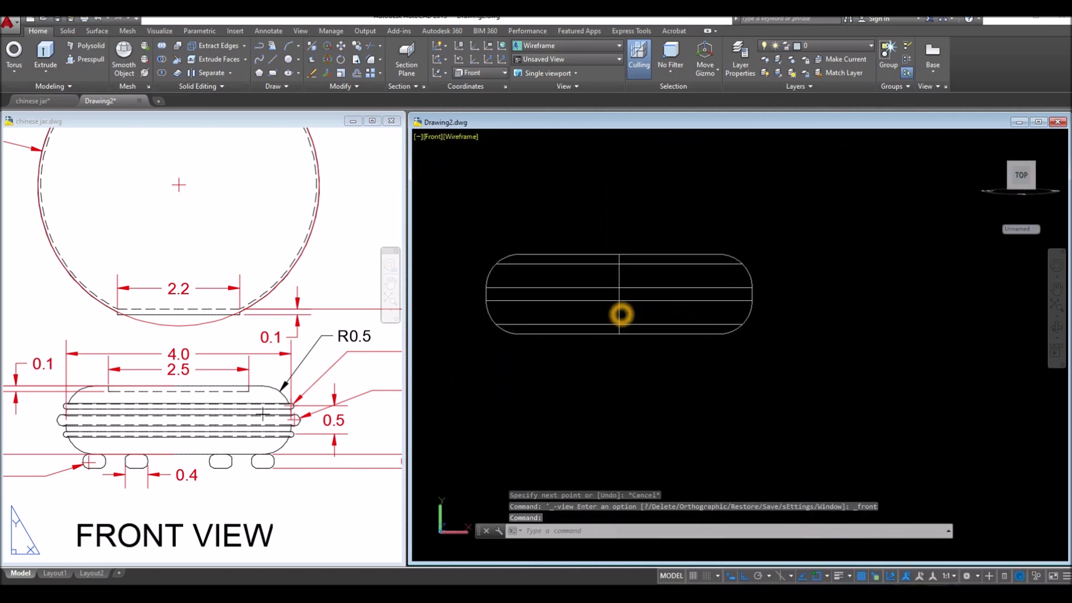
{"action": "left_click", "coordinate": [620, 313]}
{"action": "key", "text": "Escape"}
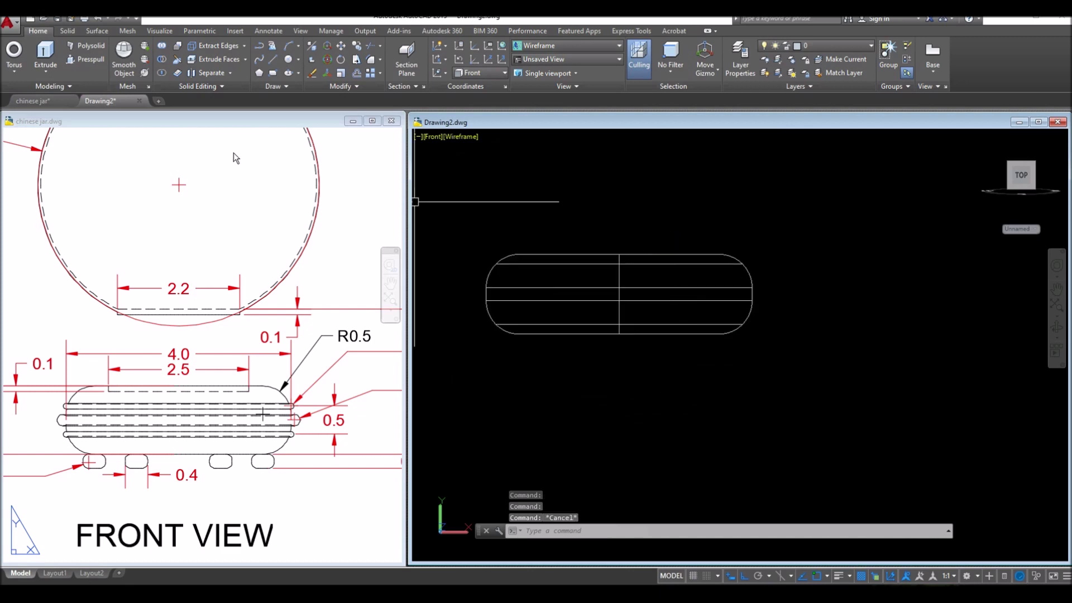
{"action": "left_click", "coordinate": [11, 49]}
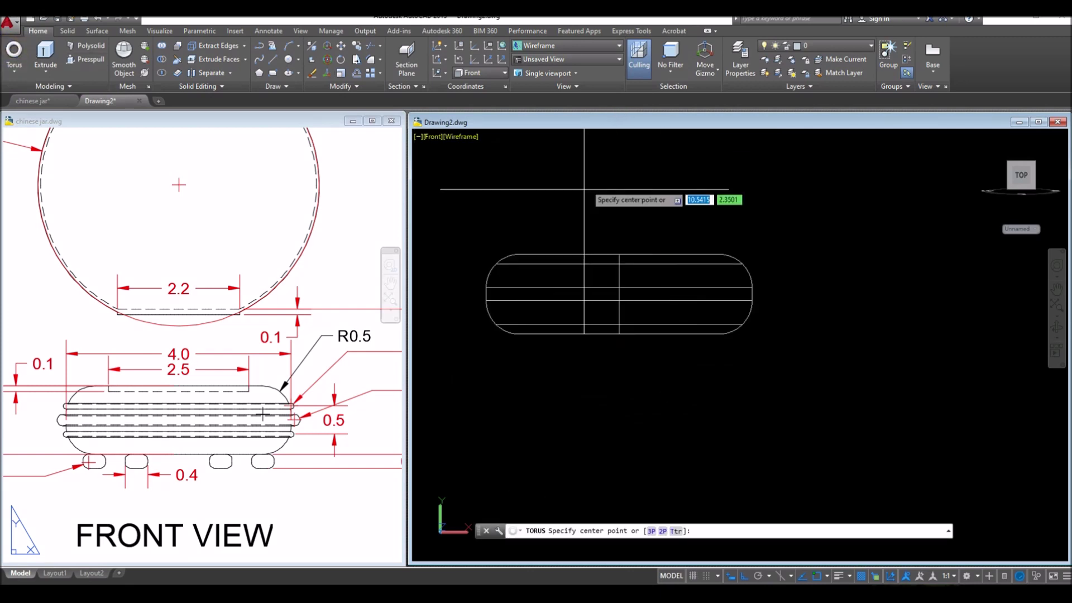
{"action": "right_click", "coordinate": [618, 300], "text": "shift"}
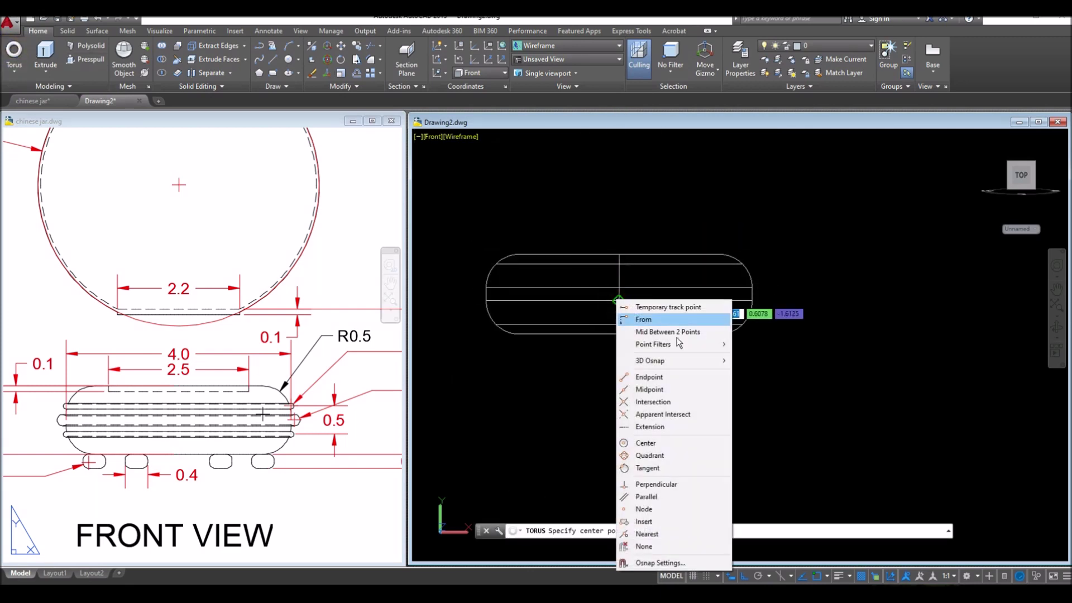
{"action": "left_click", "coordinate": [650, 389]}
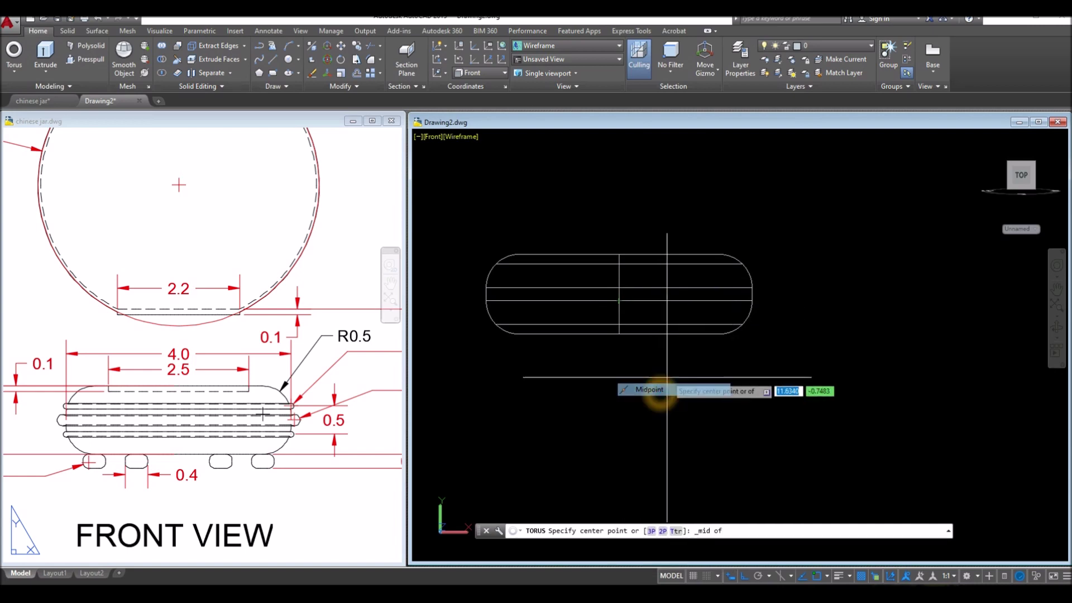
{"action": "left_click", "coordinate": [619, 293]}
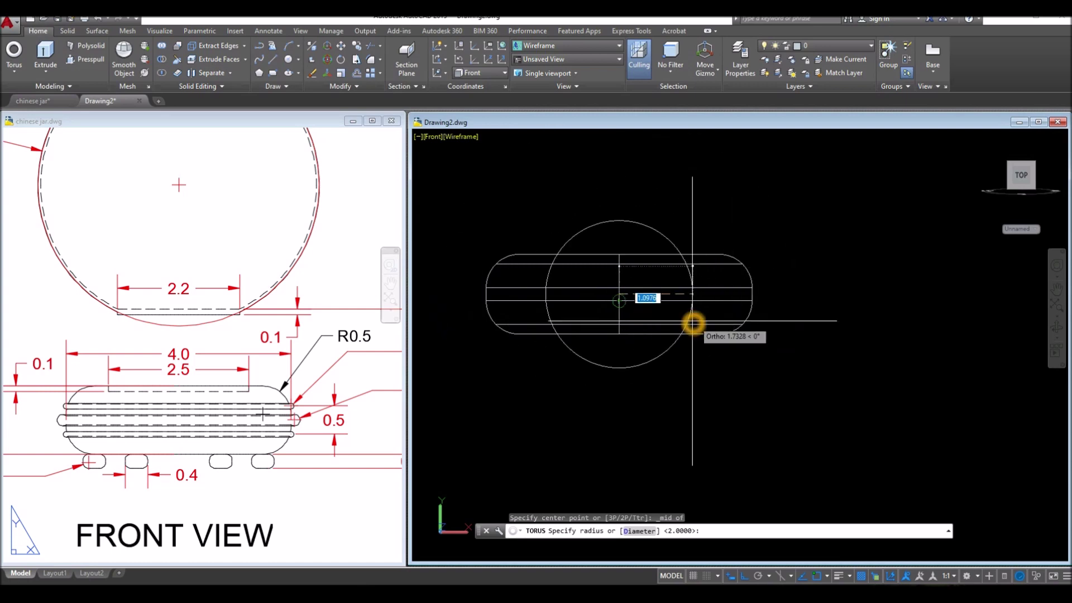
{"action": "key", "text": "Escape"}
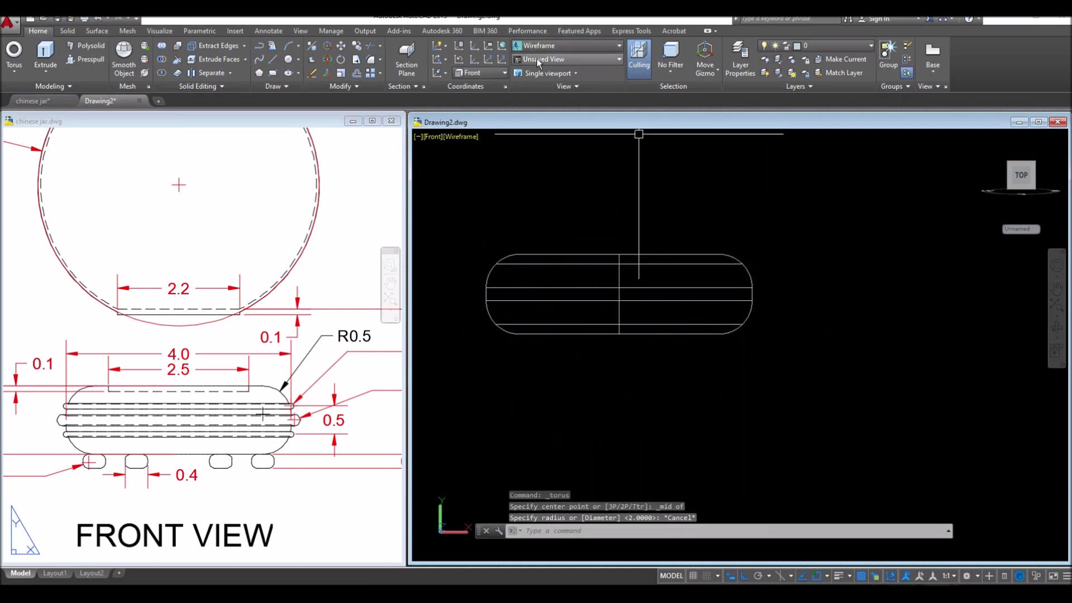
Redefine the UCS by Z-axis vector, placing the origin in empty space beside the base and pointing Z up along its height
{"action": "left_click", "coordinate": [488, 59]}
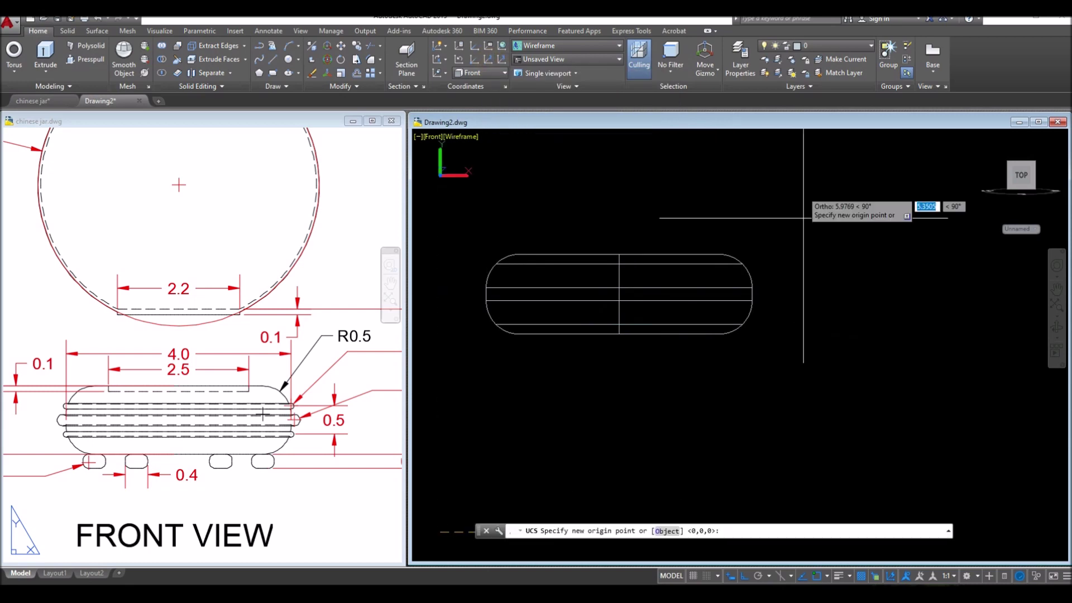
{"action": "left_click", "coordinate": [442, 438]}
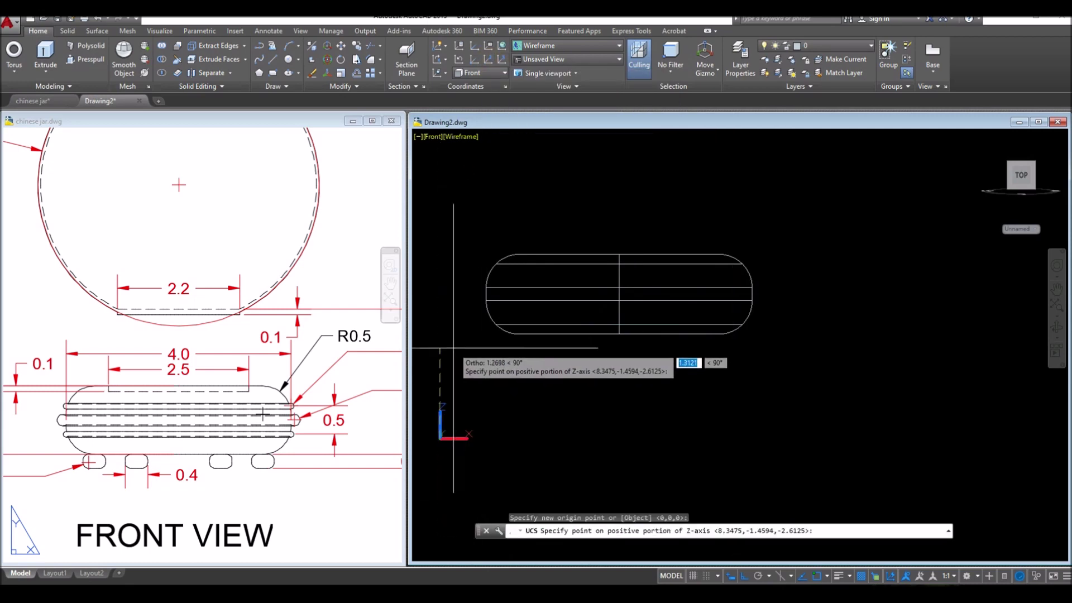
{"action": "left_click", "coordinate": [446, 310]}
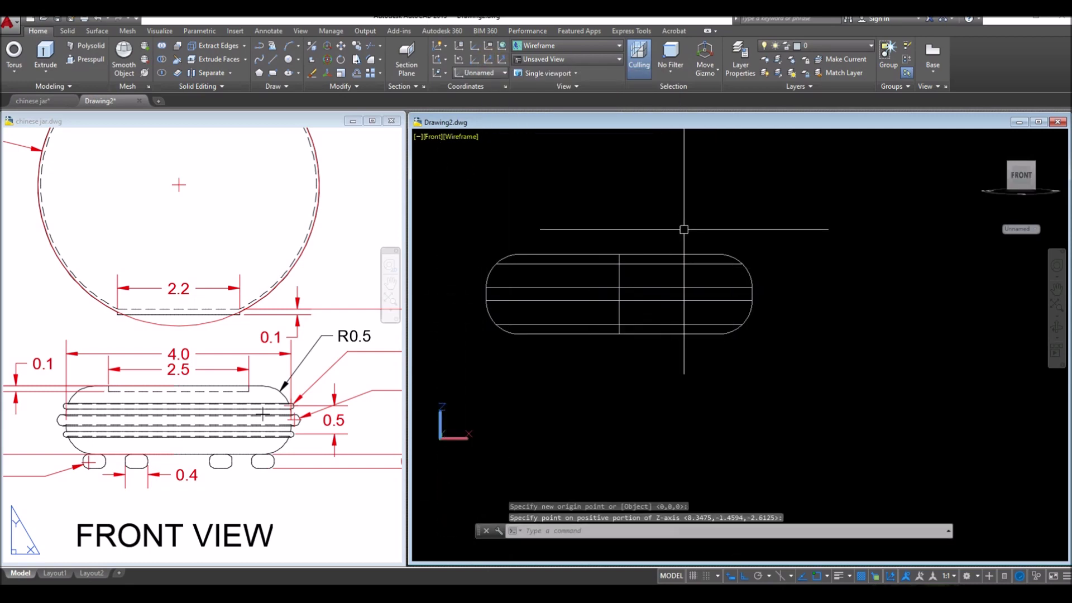
{"action": "left_click", "coordinate": [14, 55]}
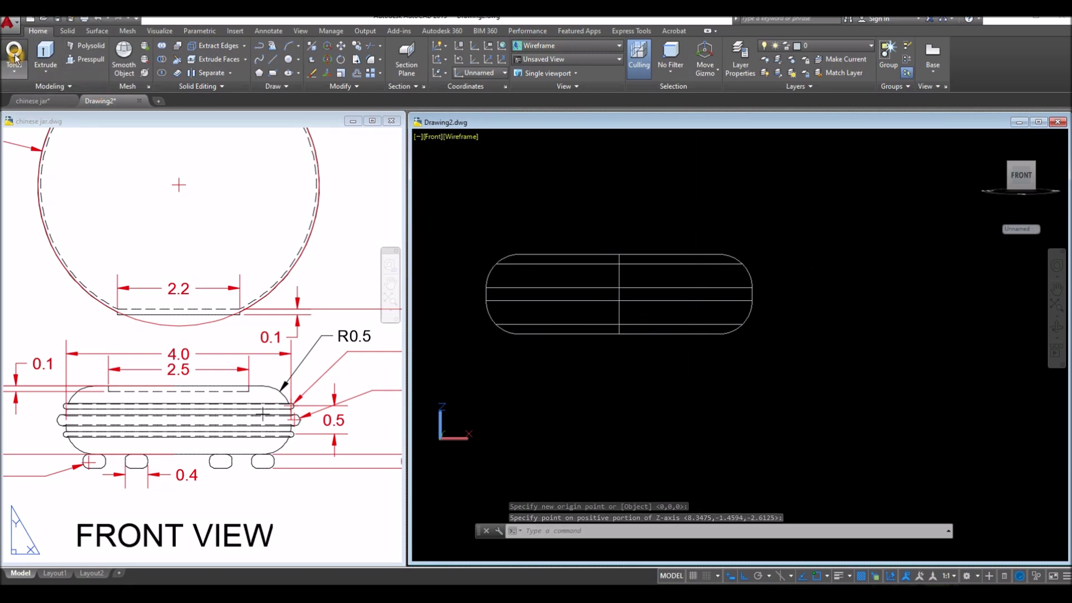
{"action": "left_click", "coordinate": [619, 296]}
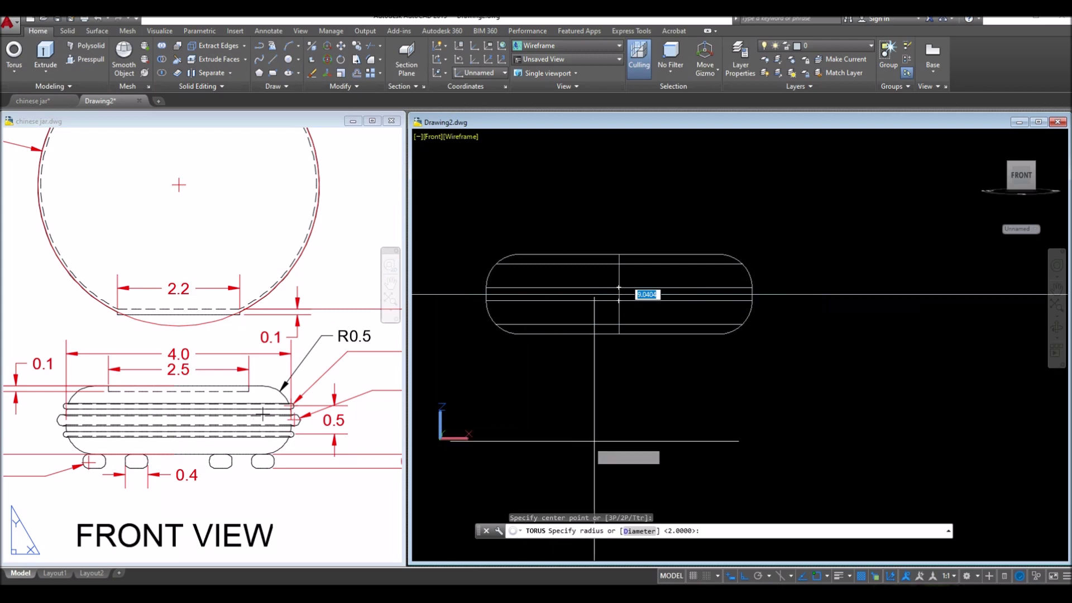
{"action": "key", "text": "Escape"}
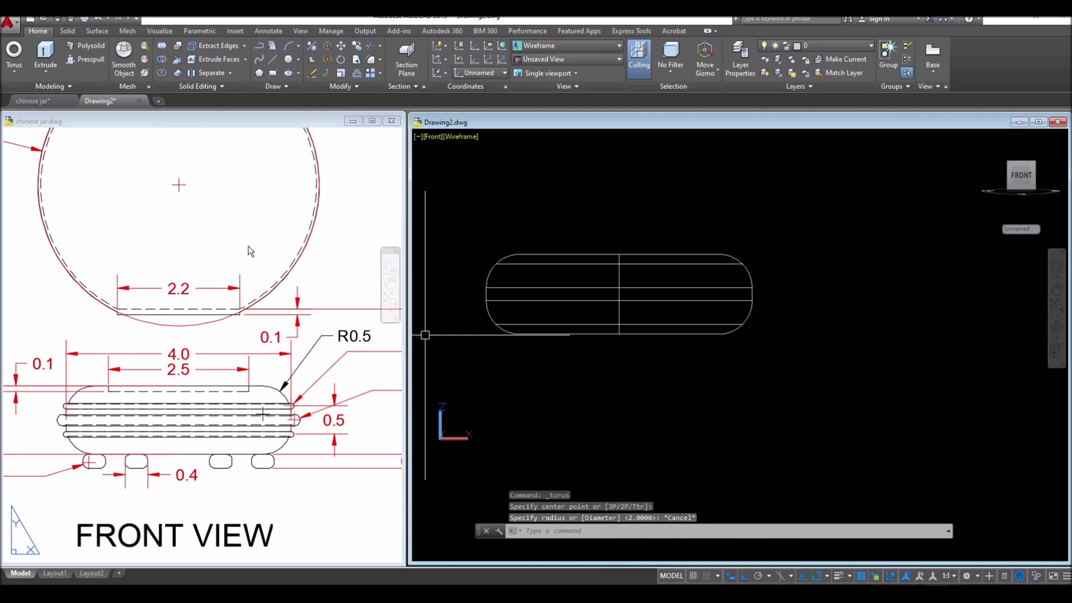
In chinese jar.dwg, add a horizontal linear dimension between the end-arc centers of the base's middle ring, placed beneath the front view's feet
{"action": "left_click", "coordinate": [264, 32]}
{"action": "left_click", "coordinate": [205, 71]}
{"action": "left_click", "coordinate": [198, 87]}
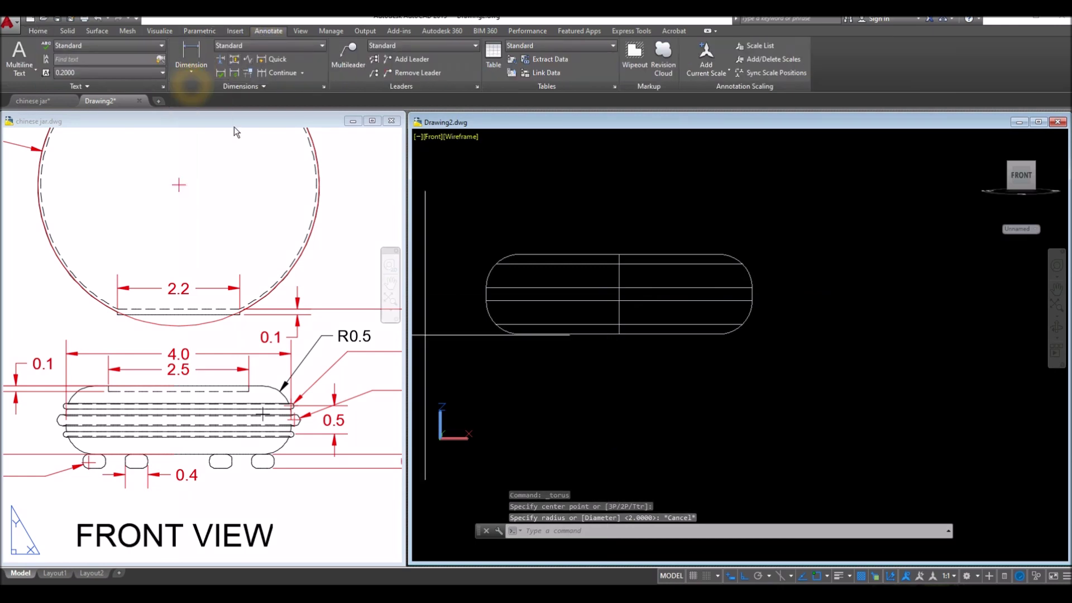
{"action": "left_click", "coordinate": [184, 61]}
{"action": "left_click", "coordinate": [115, 350]}
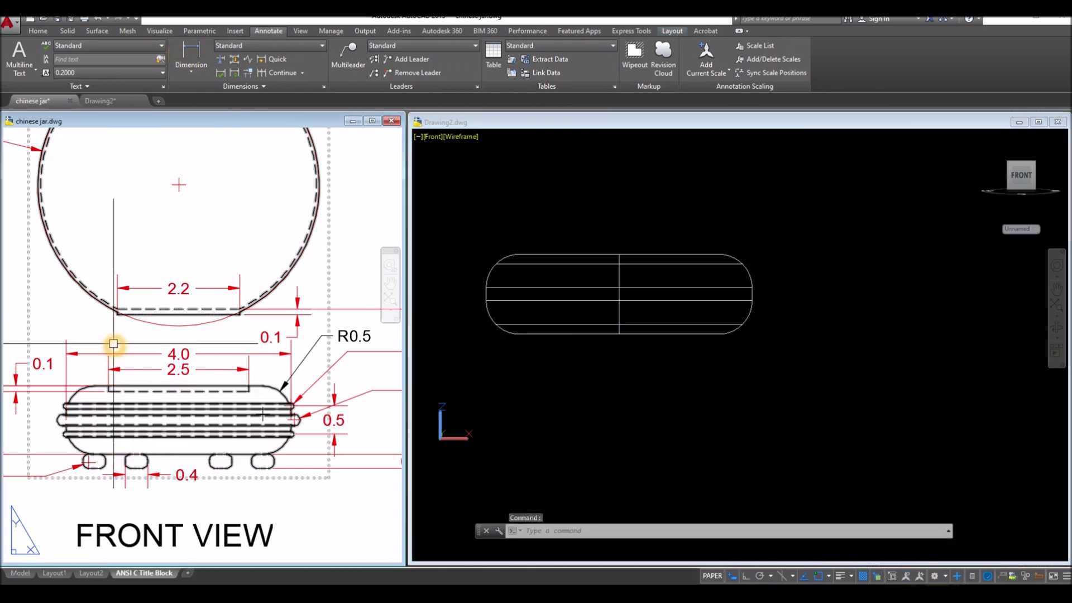
{"action": "left_click", "coordinate": [190, 51]}
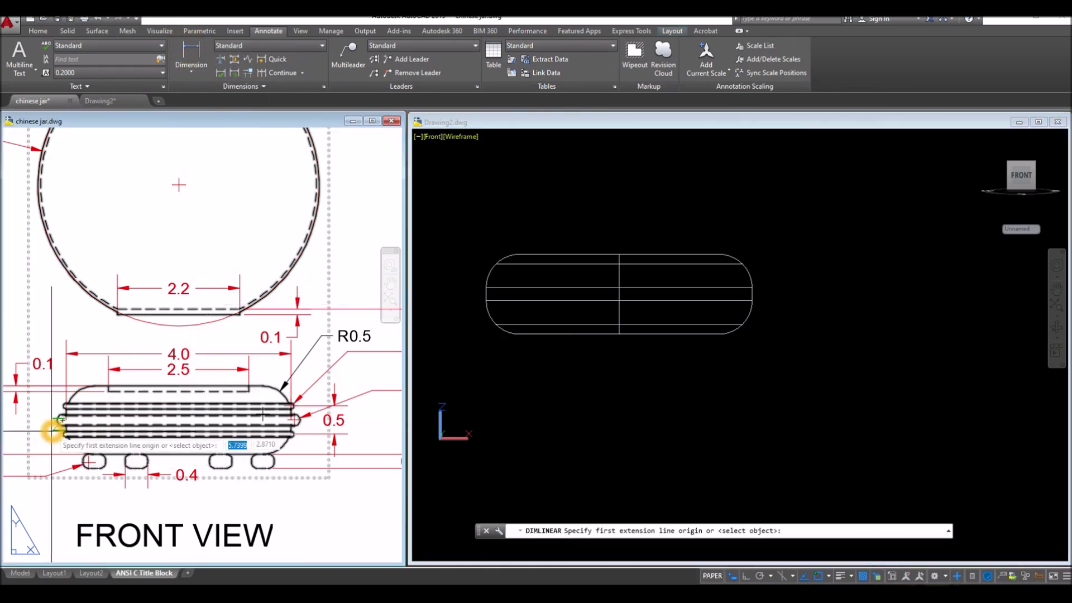
{"action": "scroll", "coordinate": [53, 433], "scroll_direction": "up", "scroll_amount": 5}
{"action": "left_click", "coordinate": [80, 402]}
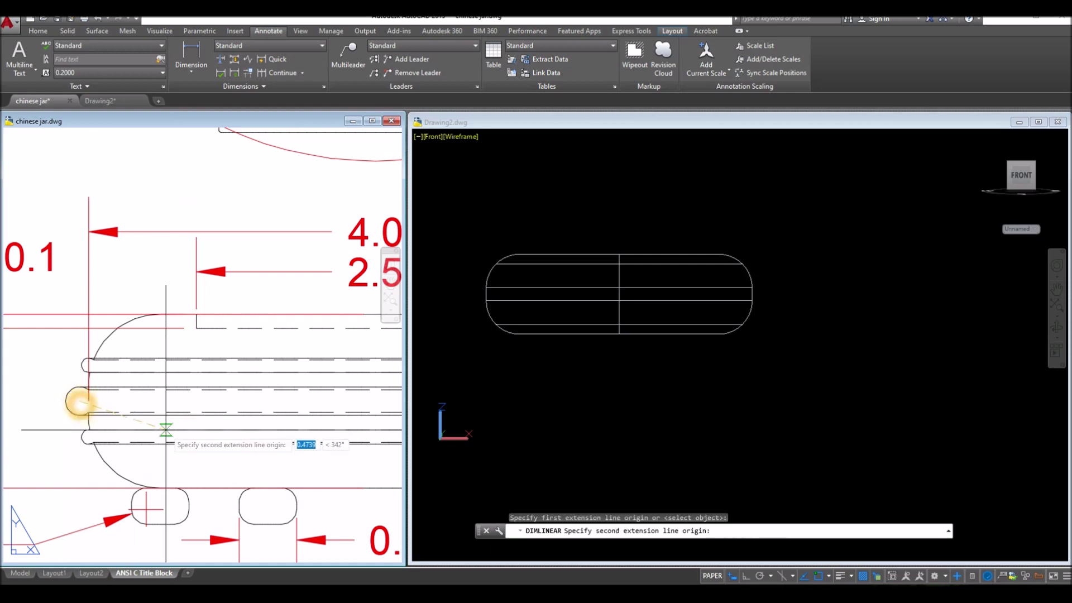
{"action": "middle_click_drag", "start_coordinate": [162, 433], "coordinate": [4, 430]}
{"action": "middle_click_drag", "start_coordinate": [395, 383], "coordinate": [198, 376]}
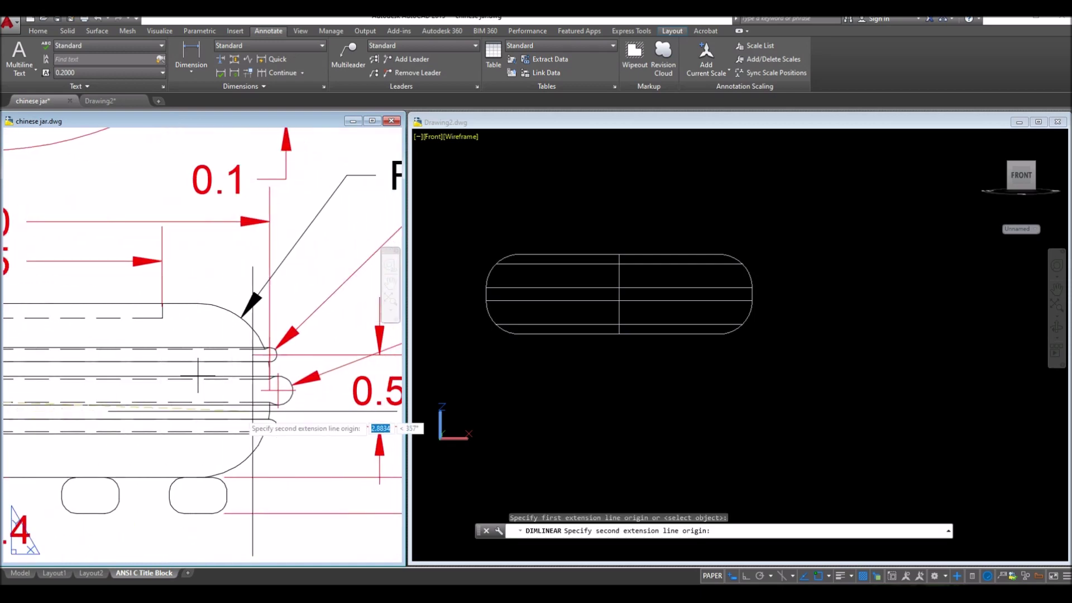
{"action": "scroll", "coordinate": [286, 399], "scroll_direction": "up", "scroll_amount": 3}
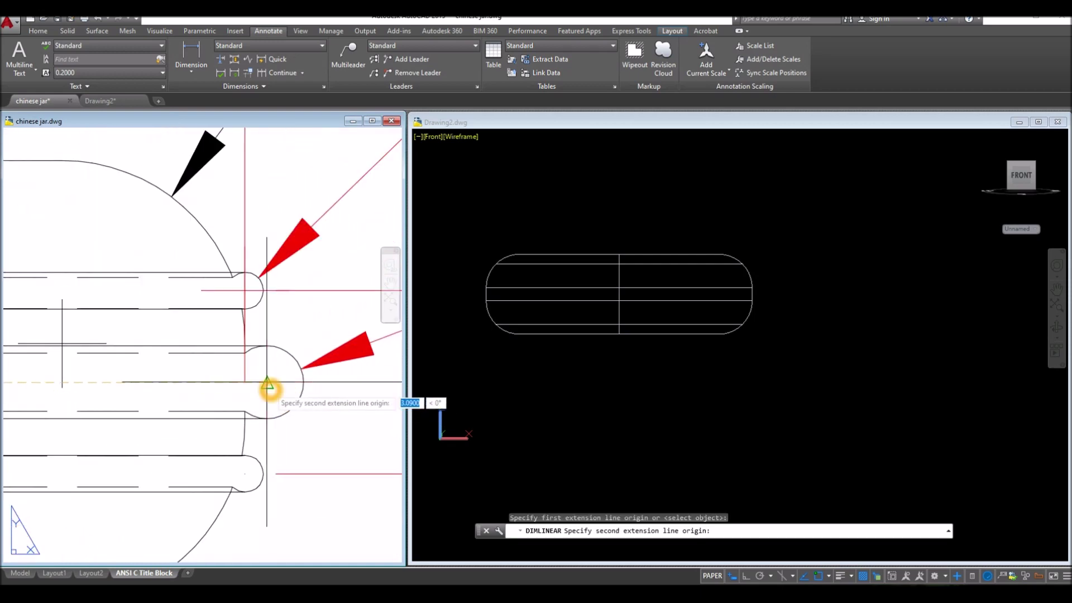
{"action": "right_click", "coordinate": [269, 386], "text": "shift"}
{"action": "left_click", "coordinate": [275, 270]}
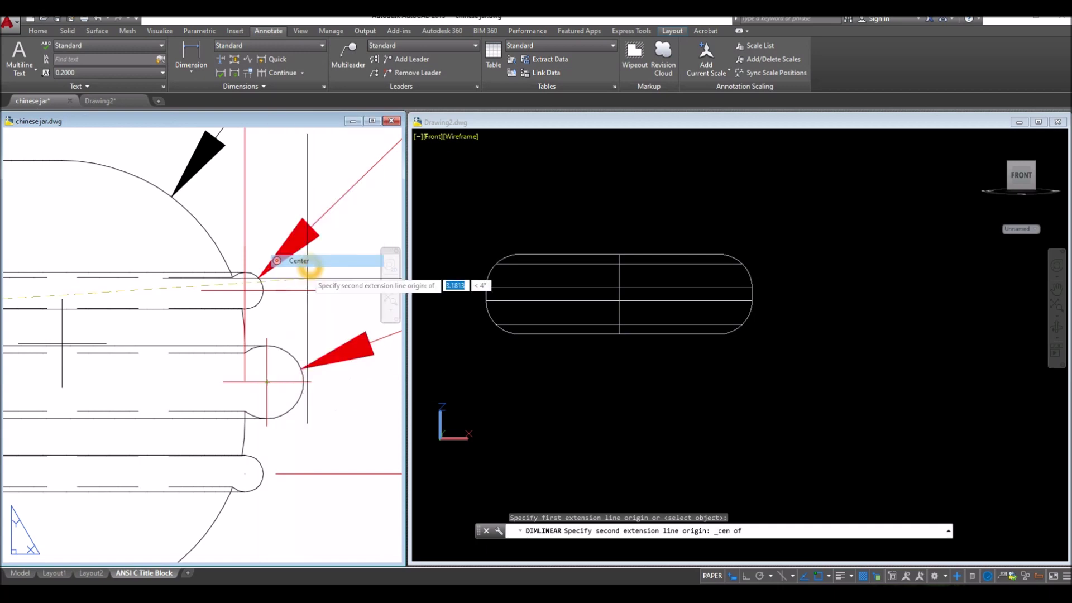
{"action": "left_click", "coordinate": [267, 382]}
{"action": "scroll", "coordinate": [296, 377], "scroll_direction": "down", "scroll_amount": 5}
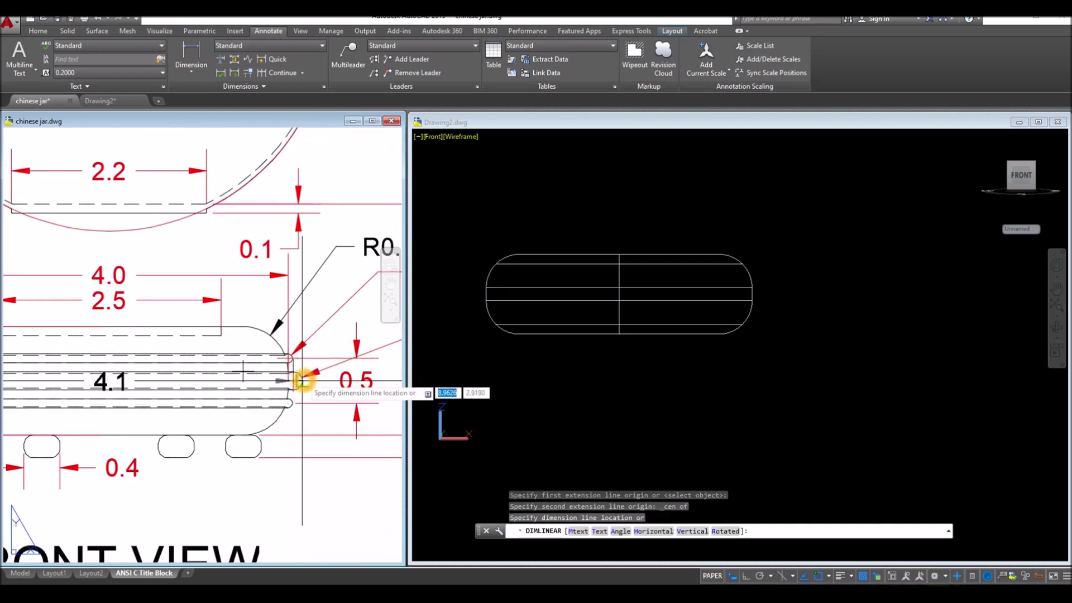
{"action": "left_click", "coordinate": [278, 458]}
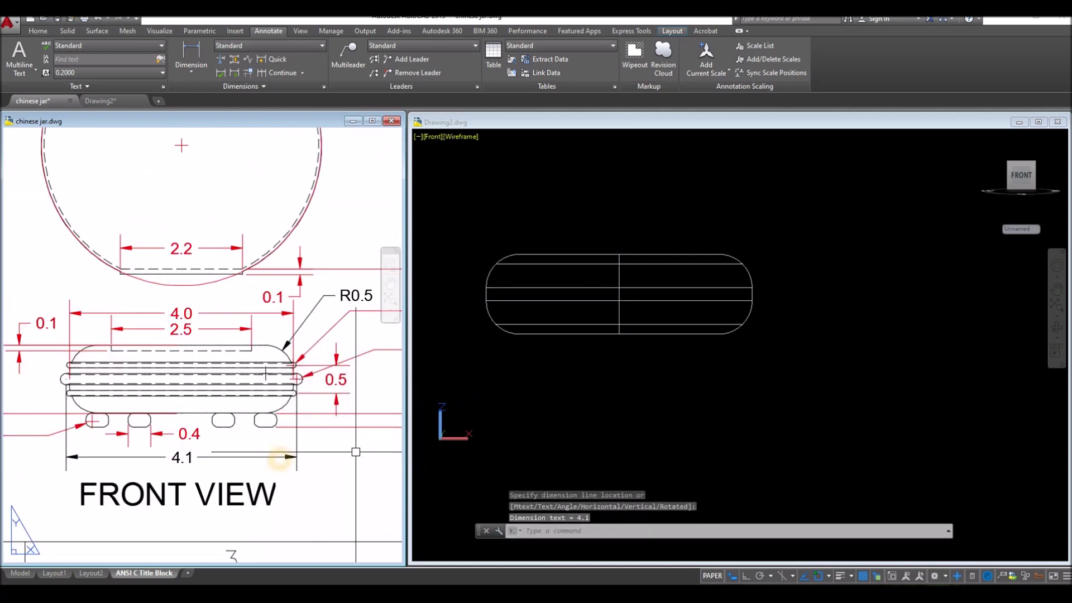
{"action": "left_click", "coordinate": [613, 441]}
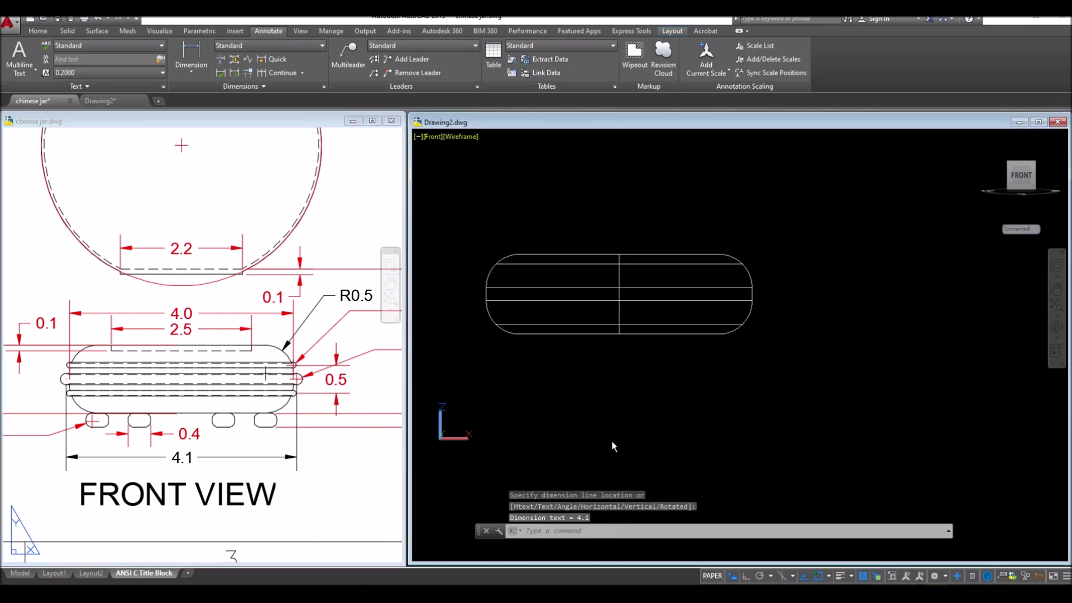
Move the new ring center-to-center dimension and the R0.5 fillet dimension to Layer1
{"action": "left_click", "coordinate": [194, 469]}
{"action": "left_click", "coordinate": [197, 458]}
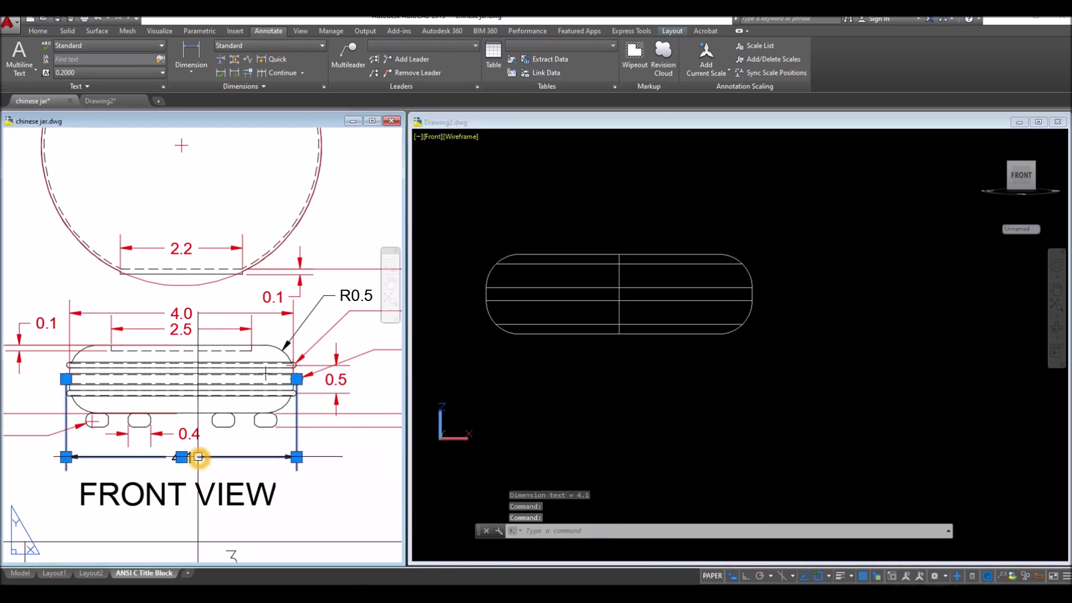
{"action": "left_click", "coordinate": [355, 299]}
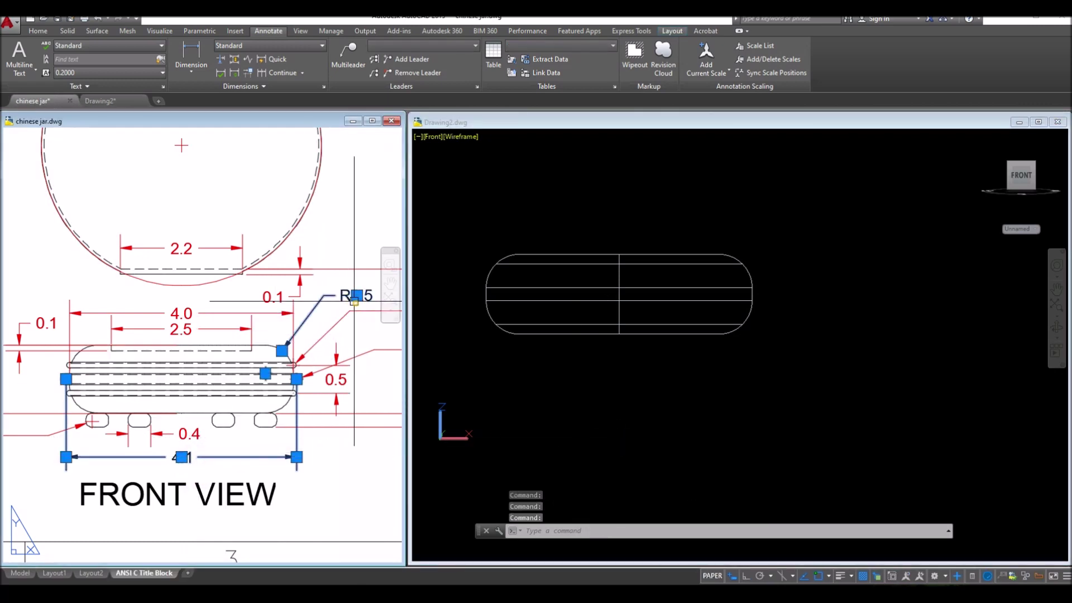
{"action": "left_click", "coordinate": [43, 32]}
{"action": "left_click", "coordinate": [832, 49]}
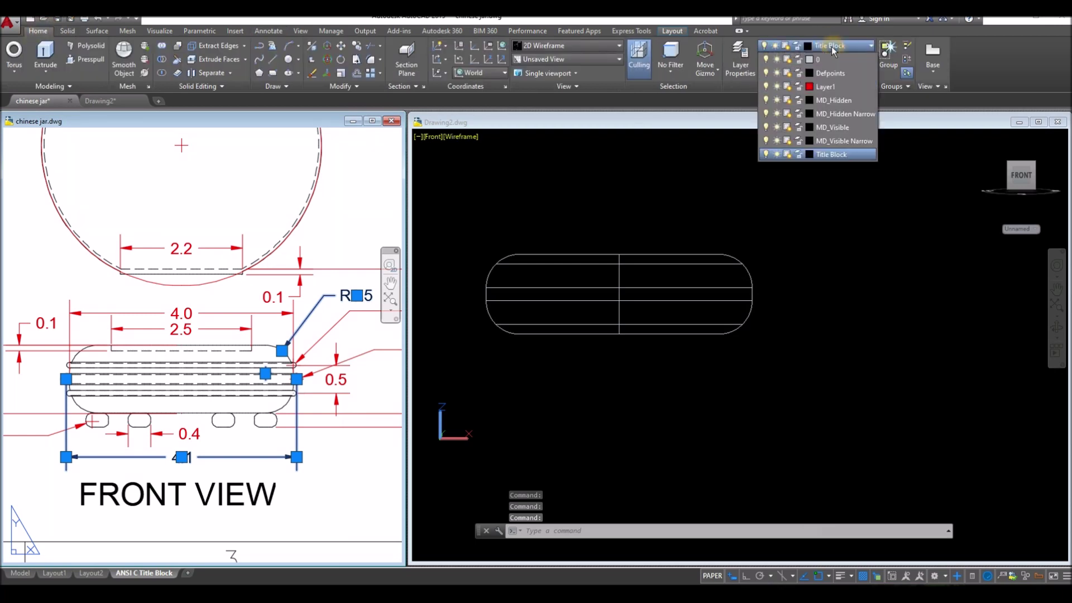
{"action": "left_click", "coordinate": [825, 81]}
{"action": "key", "text": "Escape"}
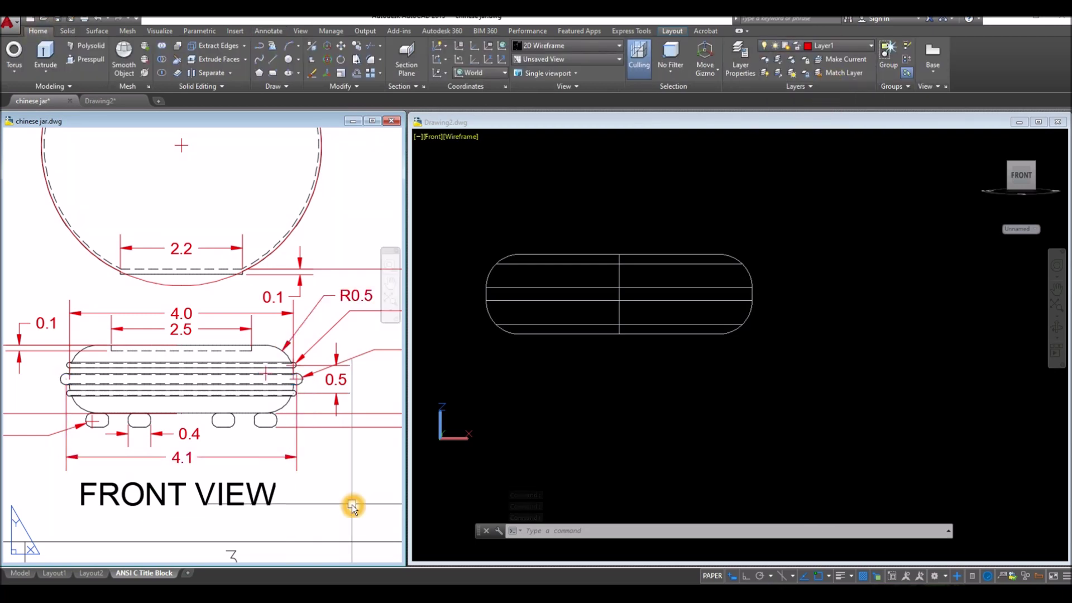
Create a torus centred on the midpoint of the rounded base's vertical centre line, with diameter 4.1 and tube radius 0.1
{"action": "left_click", "coordinate": [627, 441]}
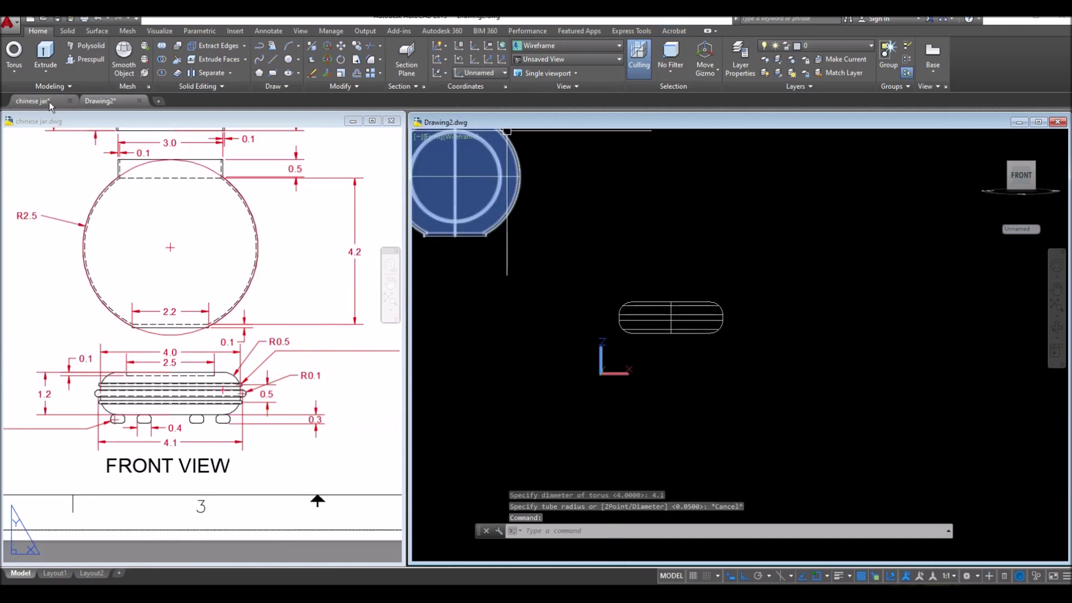
{"action": "left_click", "coordinate": [25, 66]}
{"action": "scroll", "coordinate": [761, 335], "scroll_direction": "up", "scroll_amount": 3}
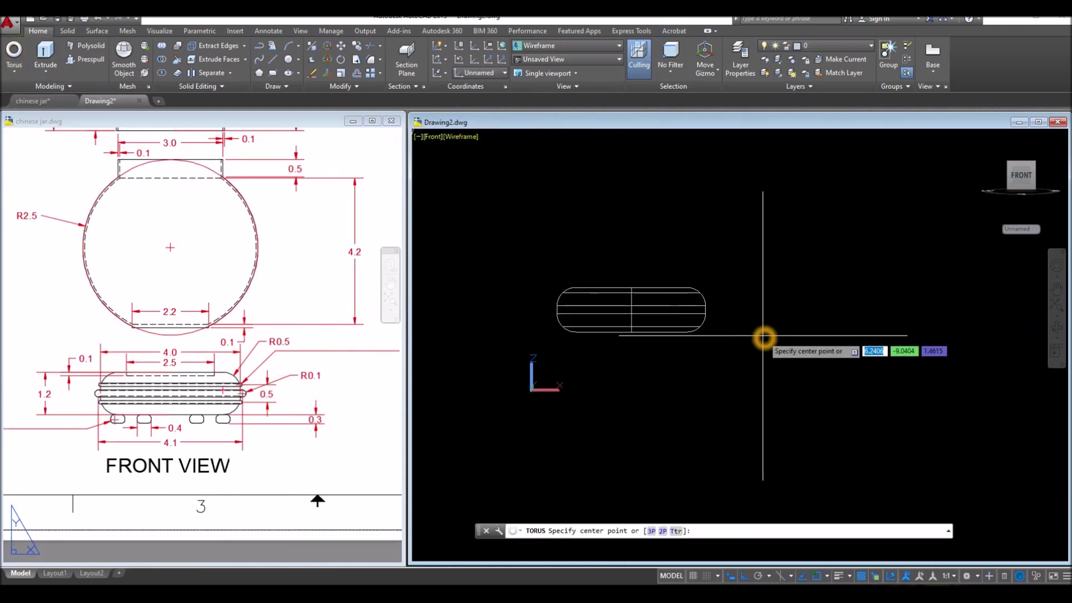
{"action": "right_click", "coordinate": [596, 297], "text": "shift"}
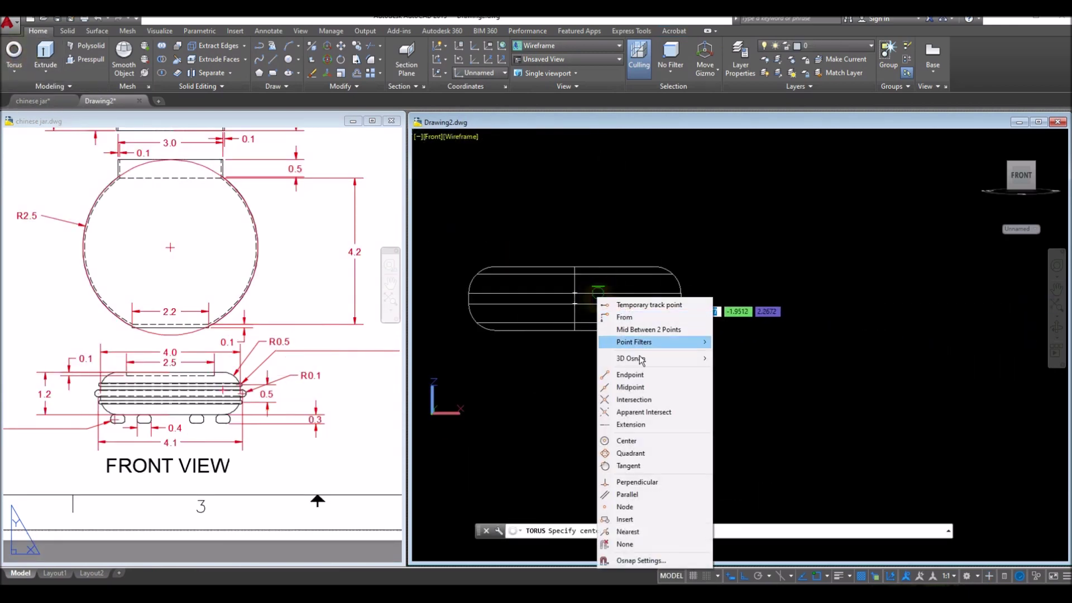
{"action": "left_click", "coordinate": [641, 390]}
{"action": "left_click", "coordinate": [575, 304]}
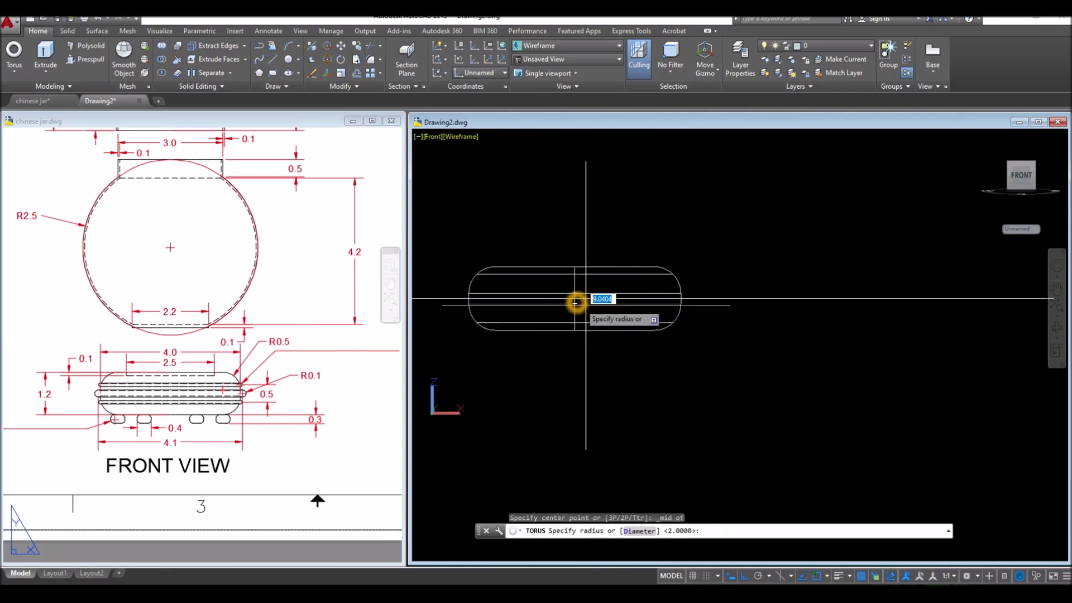
{"action": "right_click", "coordinate": [747, 314]}
{"action": "left_click", "coordinate": [776, 362]}
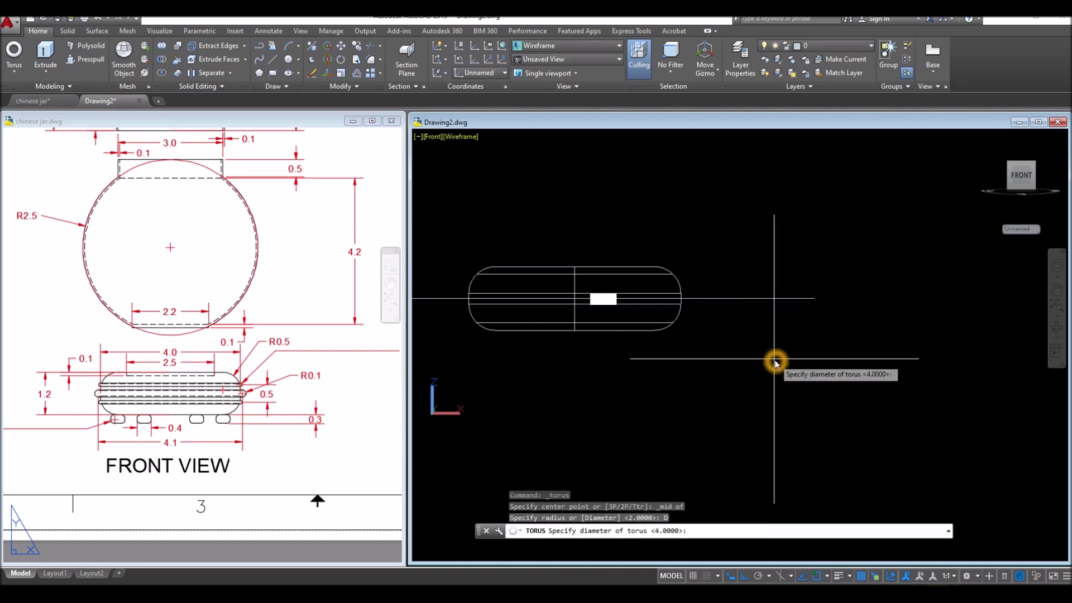
{"action": "key", "text": "Return"}
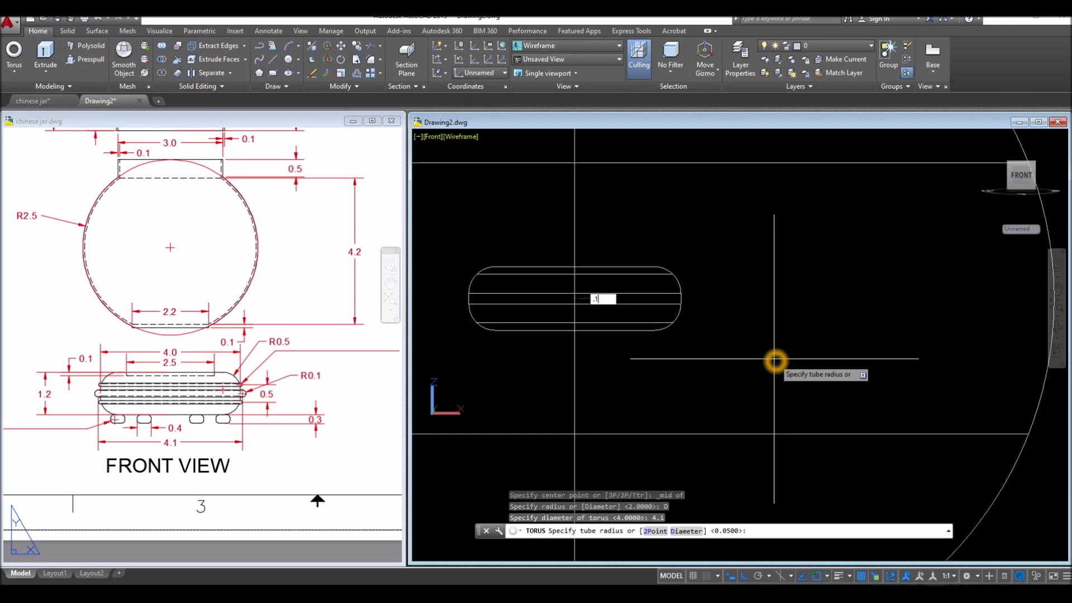
{"action": "type", "text": ".1"}
{"action": "key", "text": "Return"}
Compare the new band with the reference front view, and inspect the base from an angle in the Realistic visual style
{"action": "left_click", "coordinate": [348, 450]}
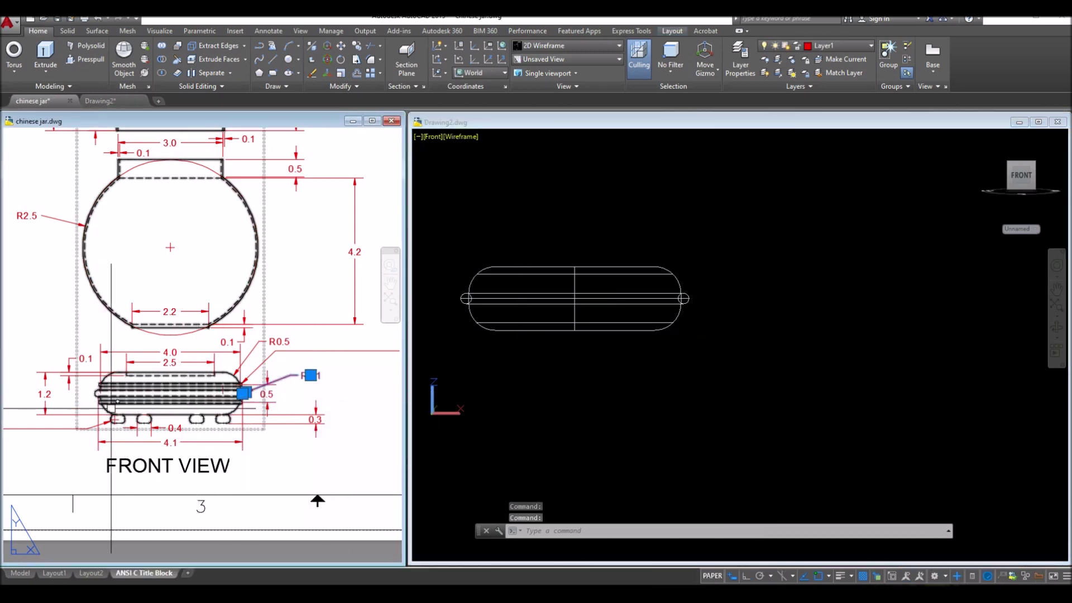
{"action": "key", "text": "Escape"}
{"action": "scroll", "coordinate": [118, 409], "scroll_direction": "up", "scroll_amount": 4}
{"action": "left_click", "coordinate": [264, 493]}
{"action": "key", "text": "Escape"}
{"action": "left_click", "coordinate": [592, 418]}
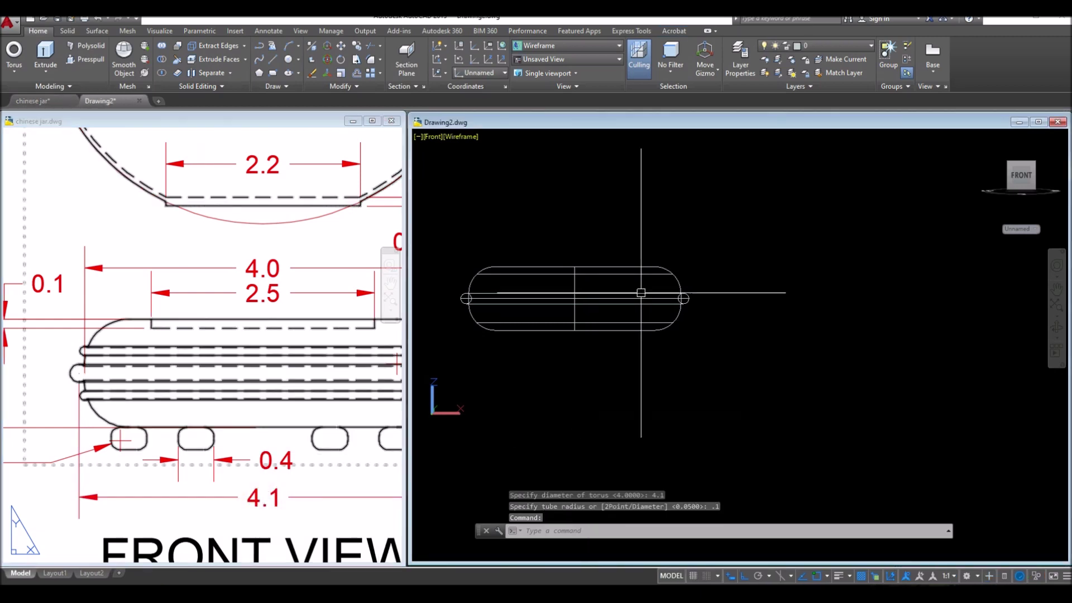
{"action": "left_click", "coordinate": [467, 139]}
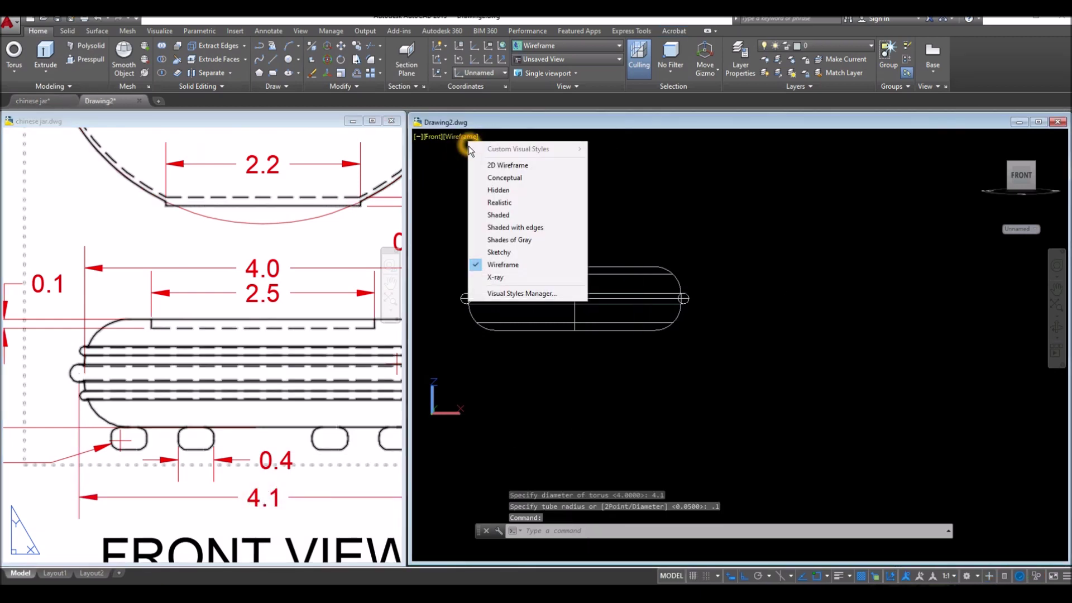
{"action": "left_click", "coordinate": [530, 203]}
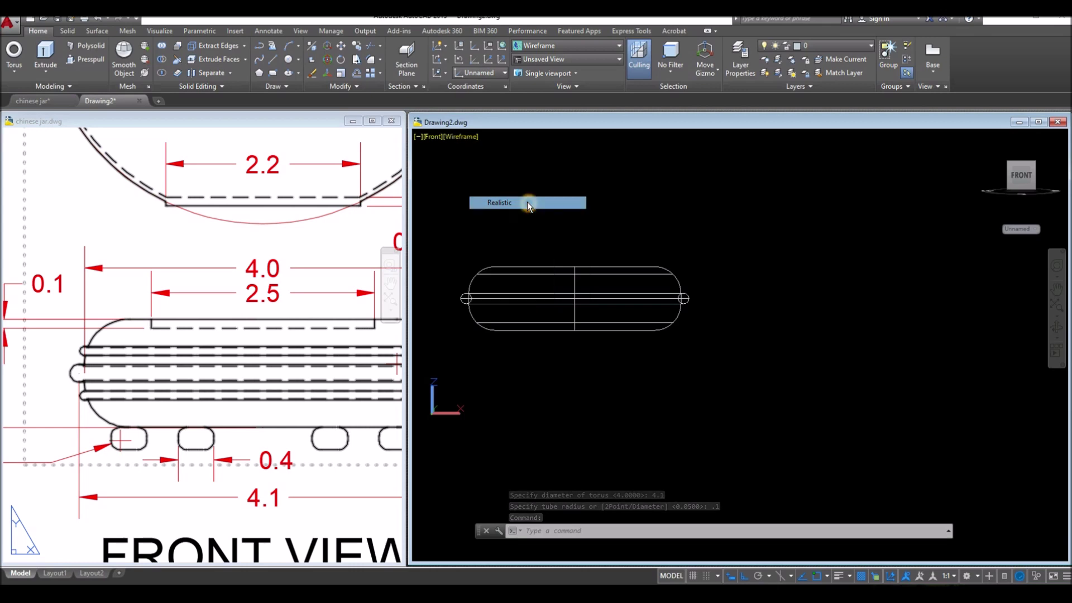
{"action": "mouse_move", "coordinate": [615, 216]}
{"action": "middle_mouse_down", "text": "shift"}
{"action": "mouse_move", "coordinate": [575, 303]}
{"action": "mouse_move", "coordinate": [707, 281]}
{"action": "middle_mouse_up", "text": "shift"}
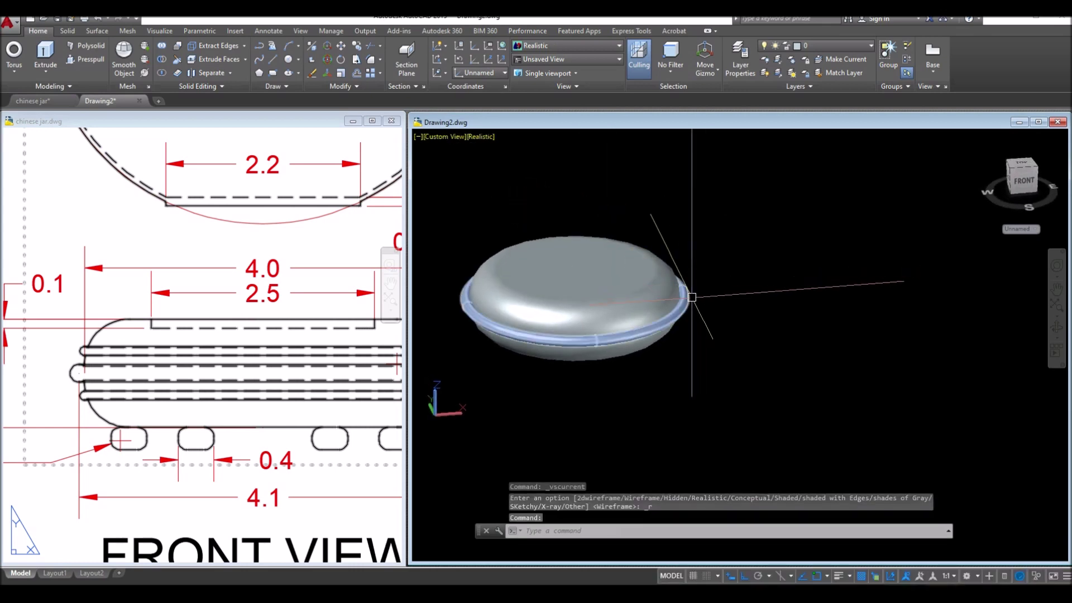
{"action": "left_click", "coordinate": [707, 282]}
{"action": "key", "text": "Escape"}
{"action": "left_click", "coordinate": [707, 281]}
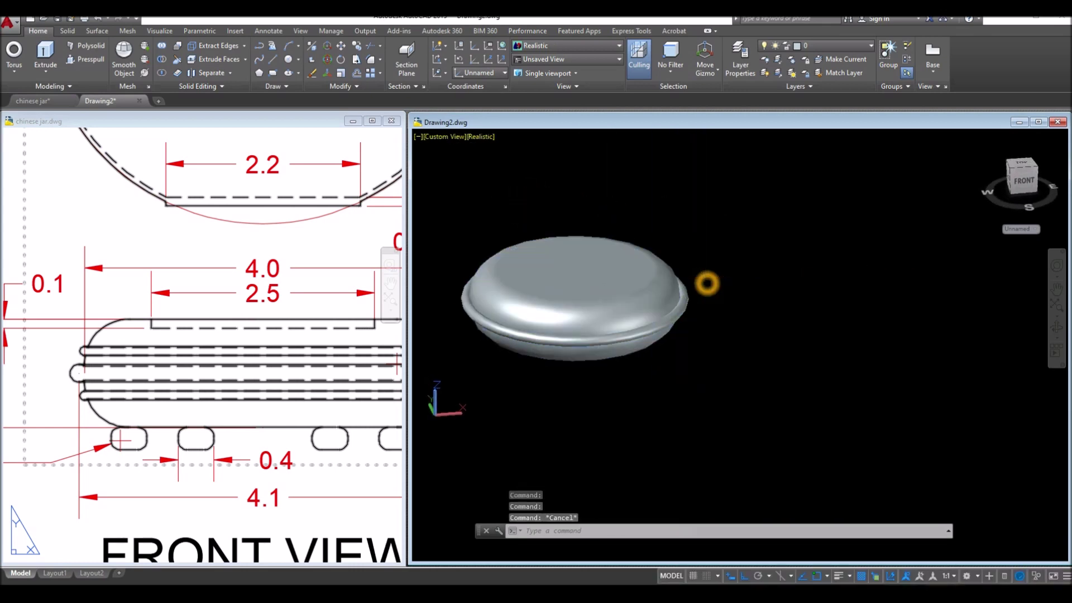
{"action": "key", "text": "Escape"}
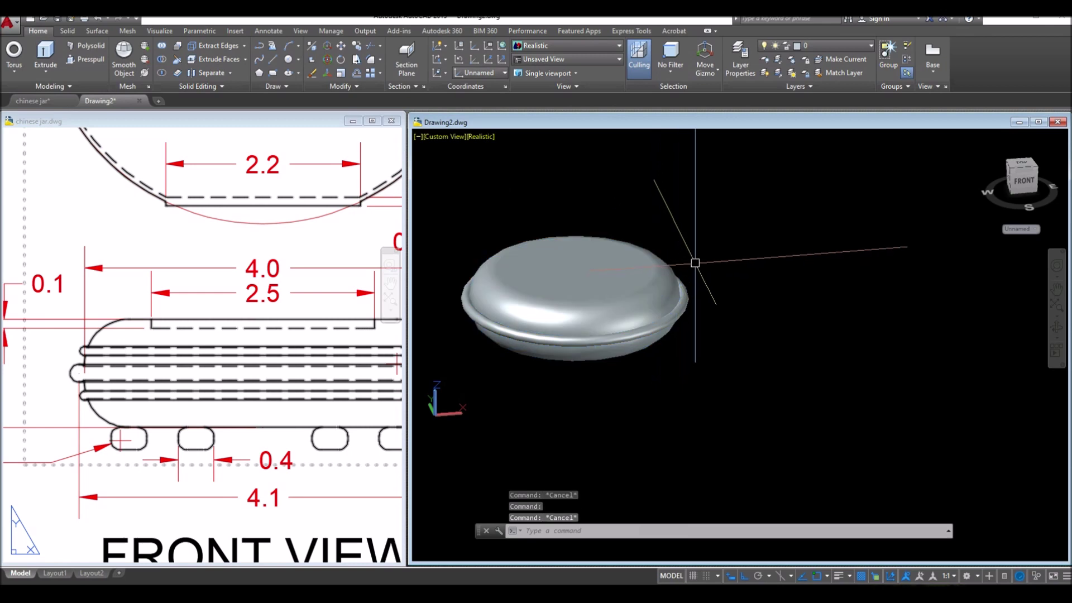
Return the model to the Wireframe visual style and view it nearly from the front
{"action": "left_click", "coordinate": [437, 139]}
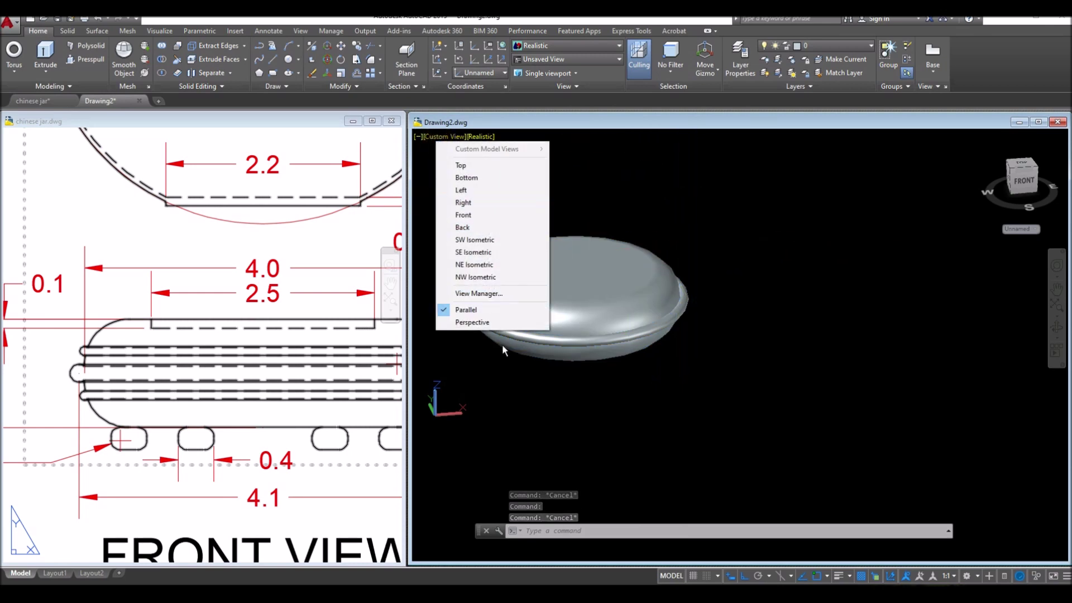
{"action": "left_click", "coordinate": [483, 139]}
{"action": "left_click", "coordinate": [483, 139]}
{"action": "left_click", "coordinate": [517, 264]}
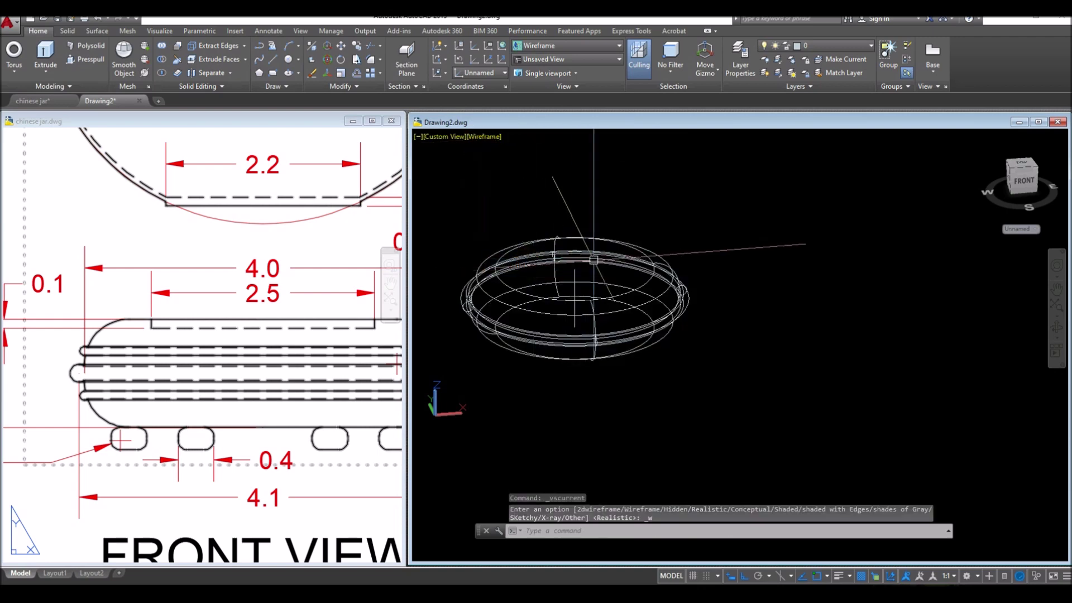
{"action": "middle_click", "coordinate": [610, 255]}
{"action": "middle_click_drag", "start_coordinate": [610, 255], "coordinate": [633, 240], "text": "shift"}
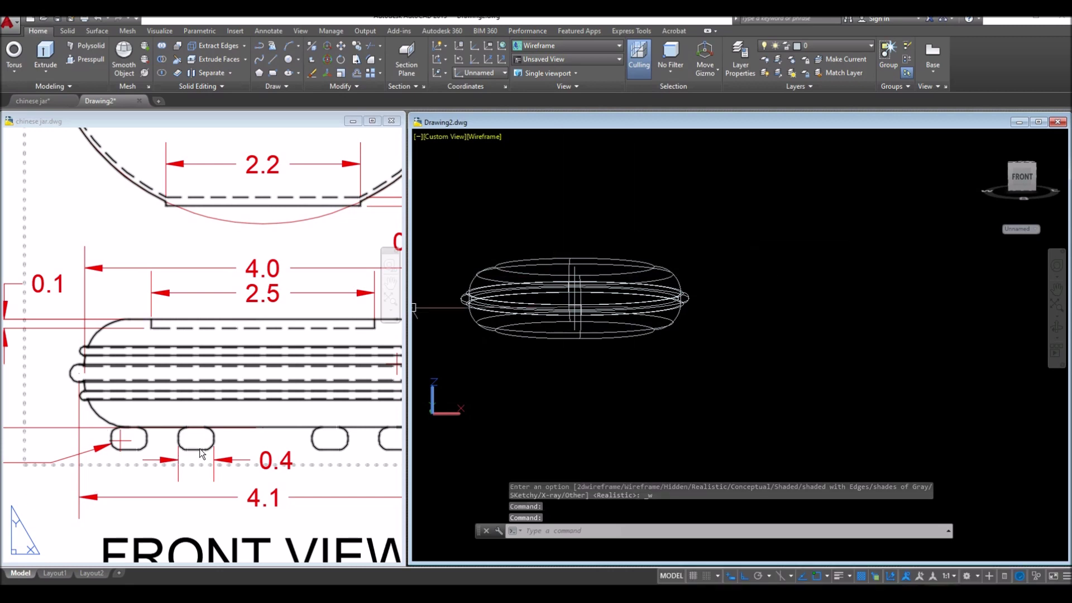
Check the thin-band spacing in the reference, and draw a line 0.25 up from the centre line's midpoint, continuing horizontally past the base's edge
{"action": "left_click", "coordinate": [292, 448]}
{"action": "middle_click_drag", "start_coordinate": [280, 439], "coordinate": [132, 446]}
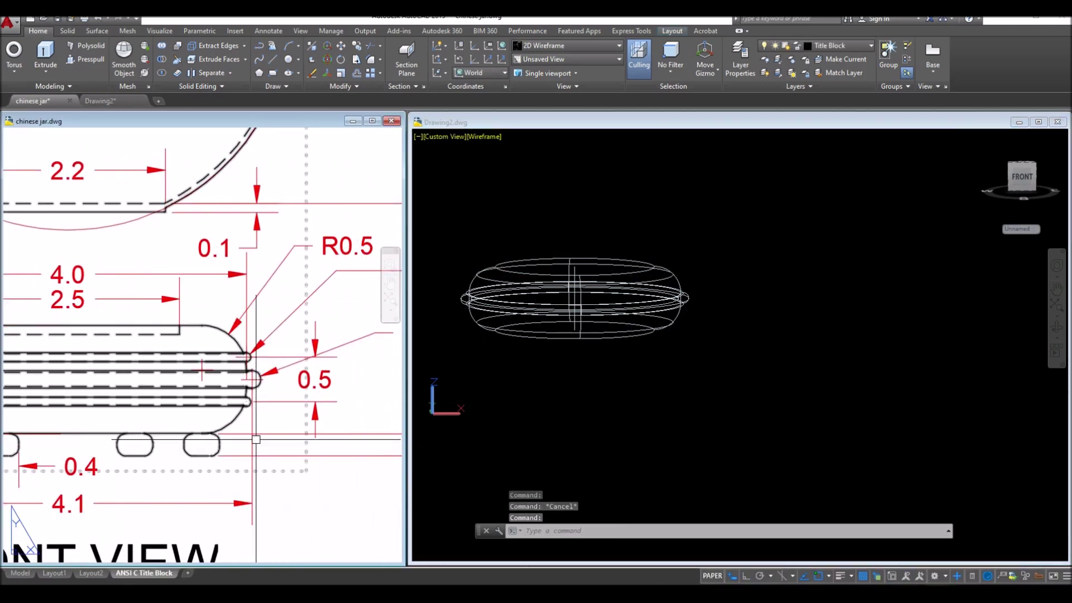
{"action": "left_click", "coordinate": [248, 405]}
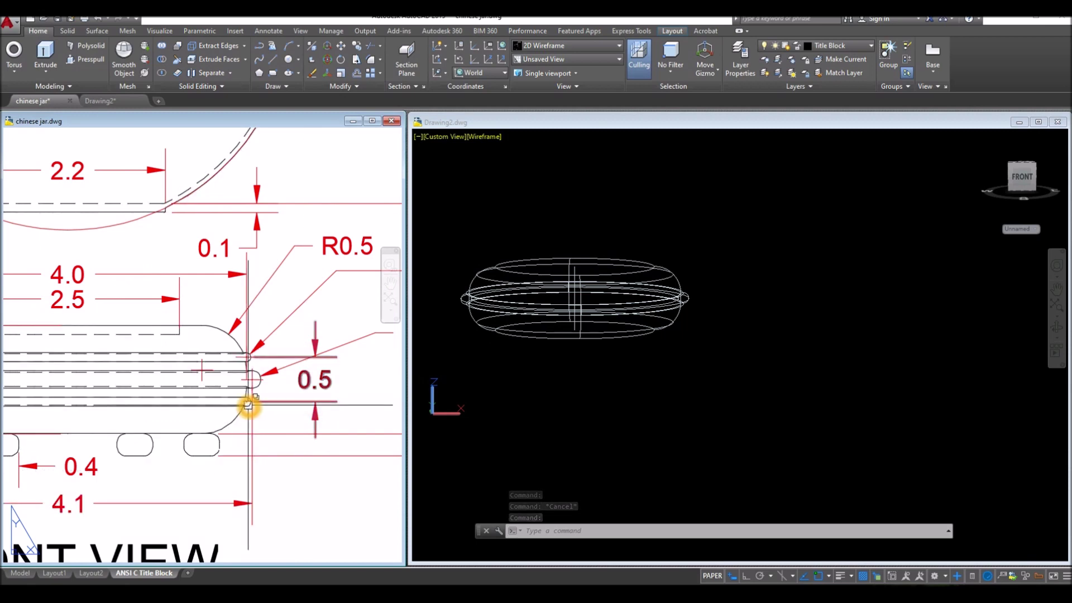
{"action": "left_click", "coordinate": [750, 397]}
{"action": "middle_click_drag", "start_coordinate": [665, 387], "coordinate": [713, 413], "text": "shift"}
{"action": "middle_click_drag", "start_coordinate": [700, 367], "coordinate": [642, 402]}
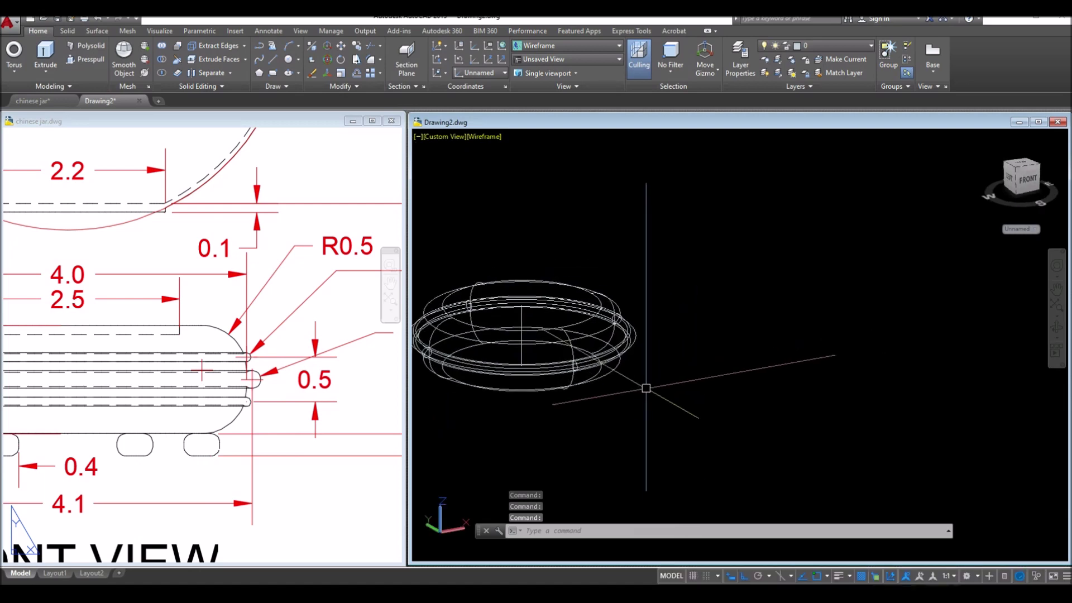
{"action": "type", "text": "L"}
{"action": "key", "text": "Return"}
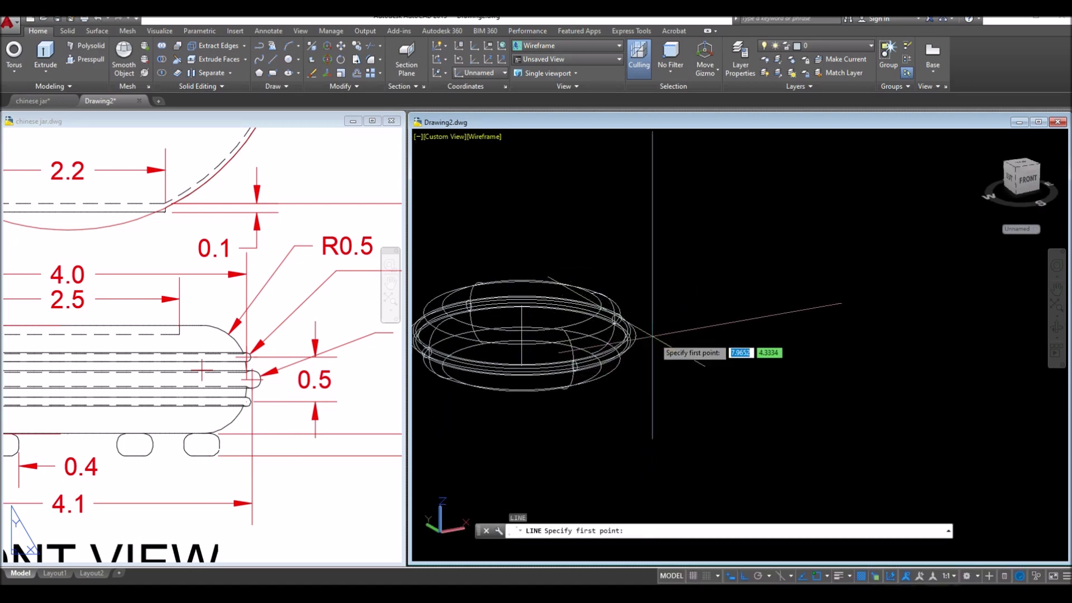
{"action": "scroll", "coordinate": [540, 314], "scroll_direction": "up", "scroll_amount": 3}
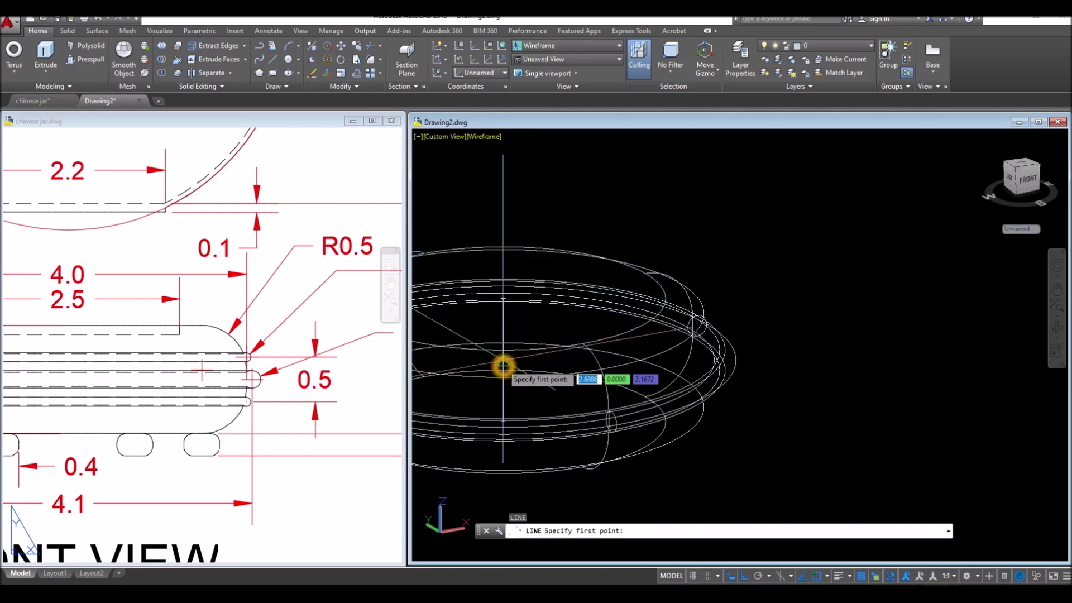
{"action": "left_click", "coordinate": [504, 364]}
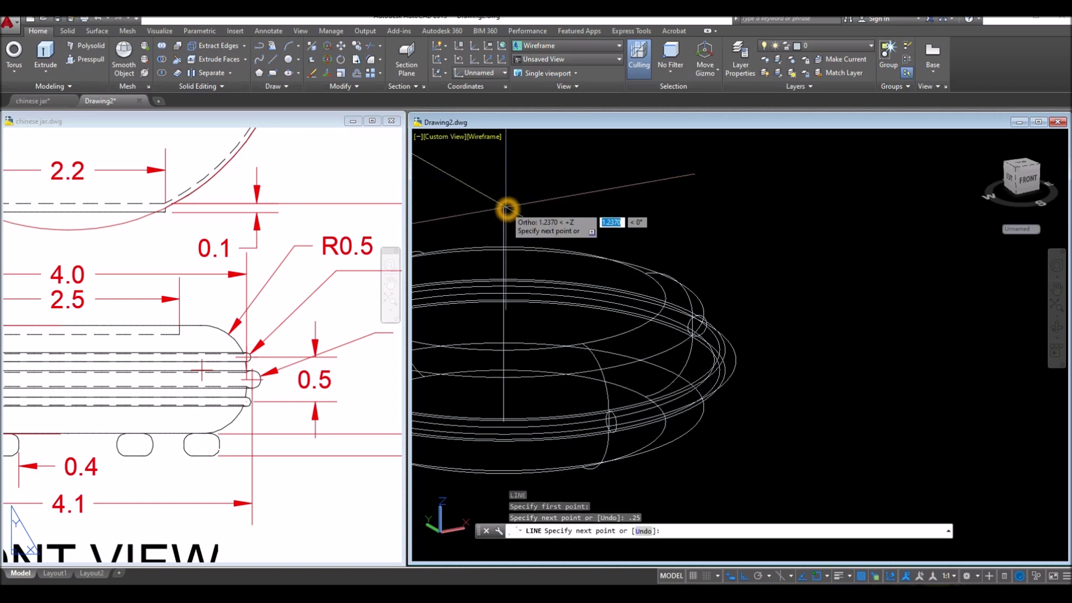
{"action": "left_click", "coordinate": [787, 288]}
{"action": "right_click", "coordinate": [816, 248]}
{"action": "left_click", "coordinate": [836, 259]}
{"action": "scroll", "coordinate": [800, 261], "scroll_direction": "down", "scroll_amount": 6}
{"action": "mouse_move", "coordinate": [799, 261]}
{"action": "middle_mouse_down", "text": "shift"}
{"action": "mouse_move", "coordinate": [784, 268]}
{"action": "mouse_move", "coordinate": [735, 254]}
{"action": "mouse_move", "coordinate": [771, 242]}
{"action": "mouse_move", "coordinate": [789, 254]}
{"action": "middle_mouse_up", "text": "shift"}
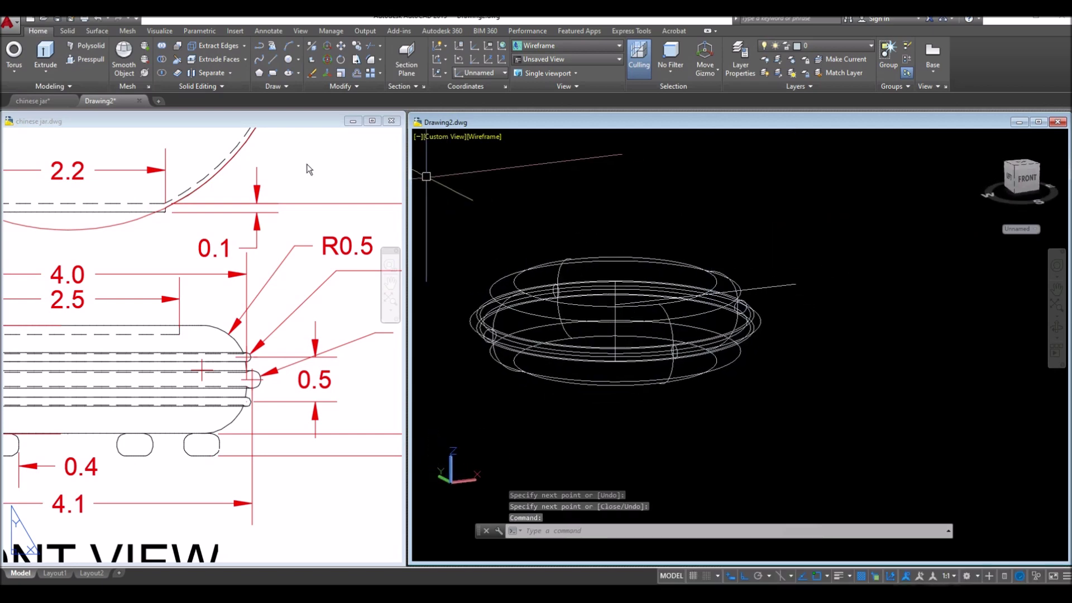
Display the model in the X-ray visual style from a slightly raised angle
{"action": "left_click", "coordinate": [471, 137]}
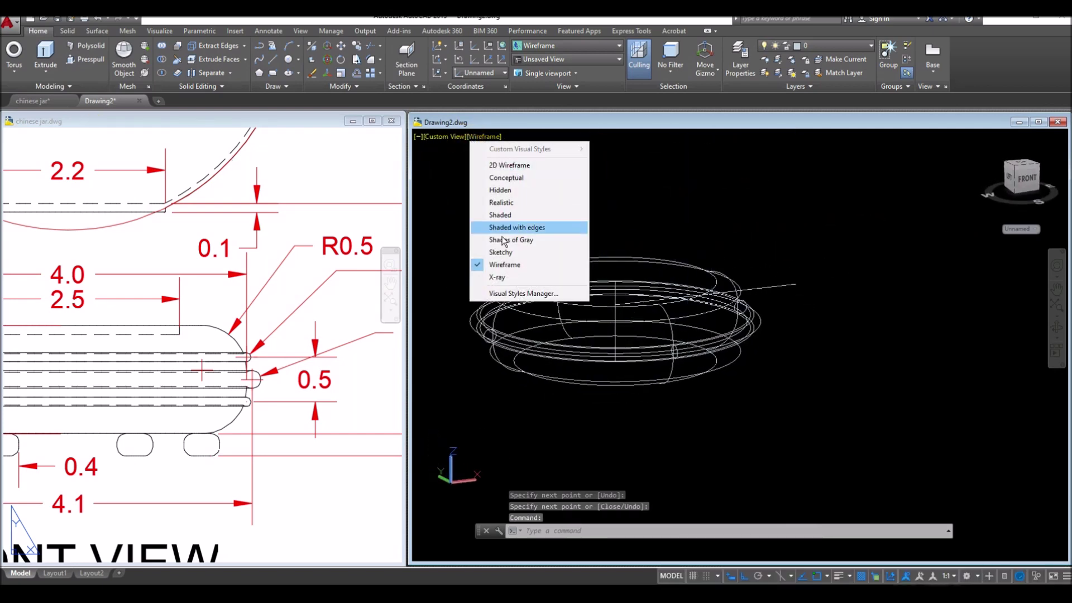
{"action": "left_click", "coordinate": [508, 276]}
{"action": "middle_click_drag", "start_coordinate": [525, 247], "coordinate": [491, 239], "text": "shift"}
{"action": "left_click", "coordinate": [12, 49]}
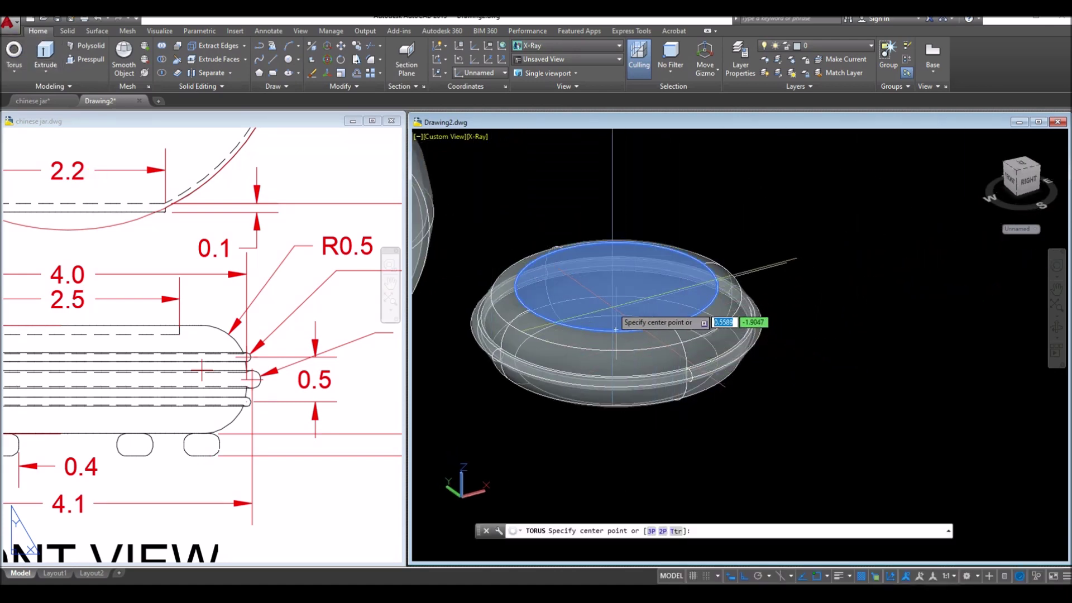
{"action": "right_click", "coordinate": [623, 310], "text": "shift"}
{"action": "left_click", "coordinate": [672, 385]}
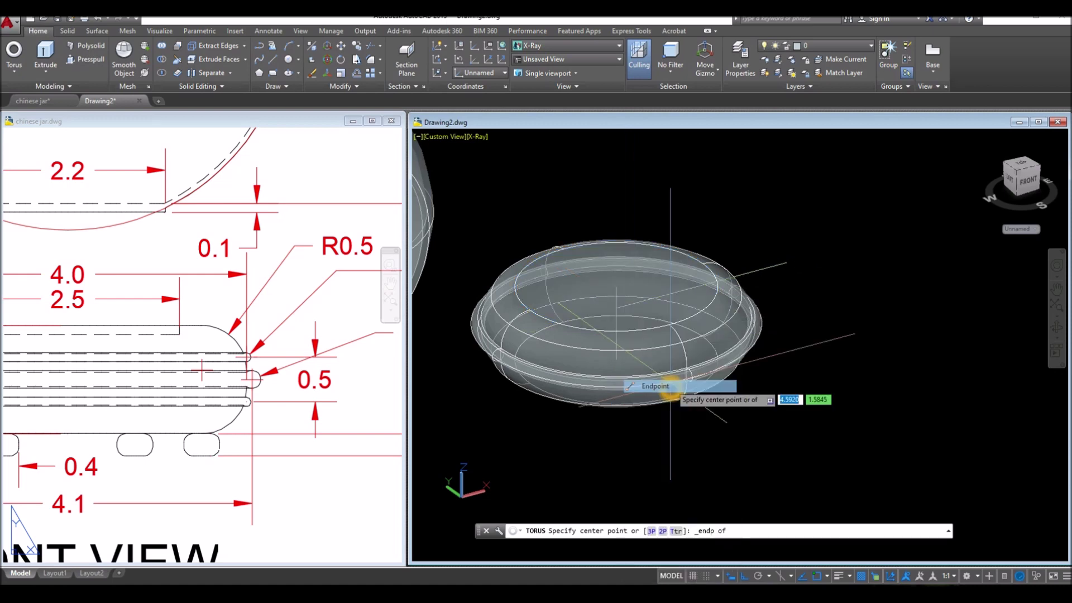
{"action": "left_click", "coordinate": [616, 314]}
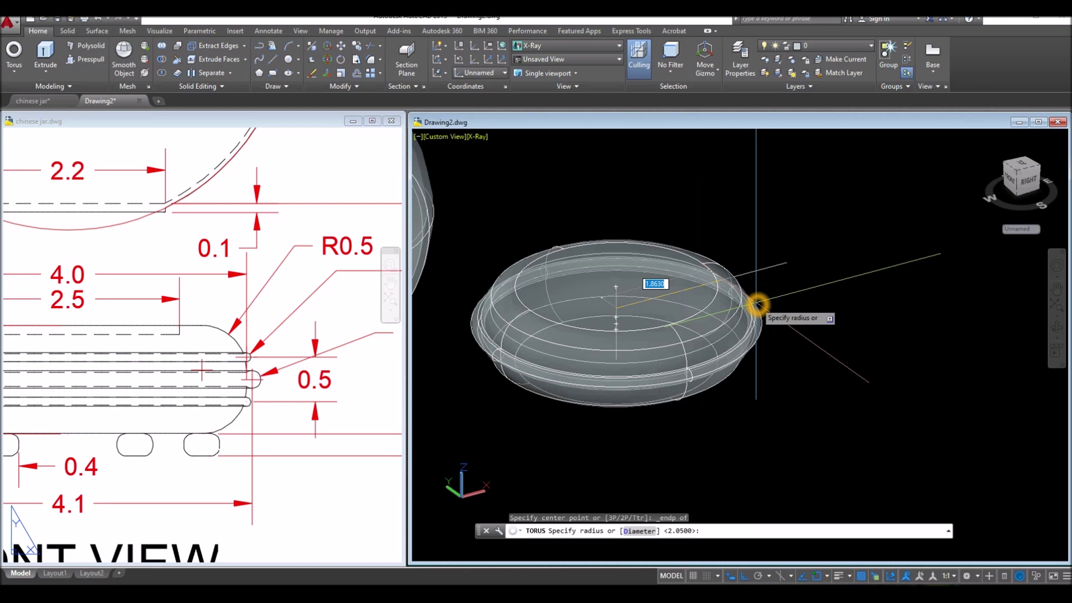
{"action": "right_click", "coordinate": [810, 305]}
{"action": "left_click", "coordinate": [833, 352]}
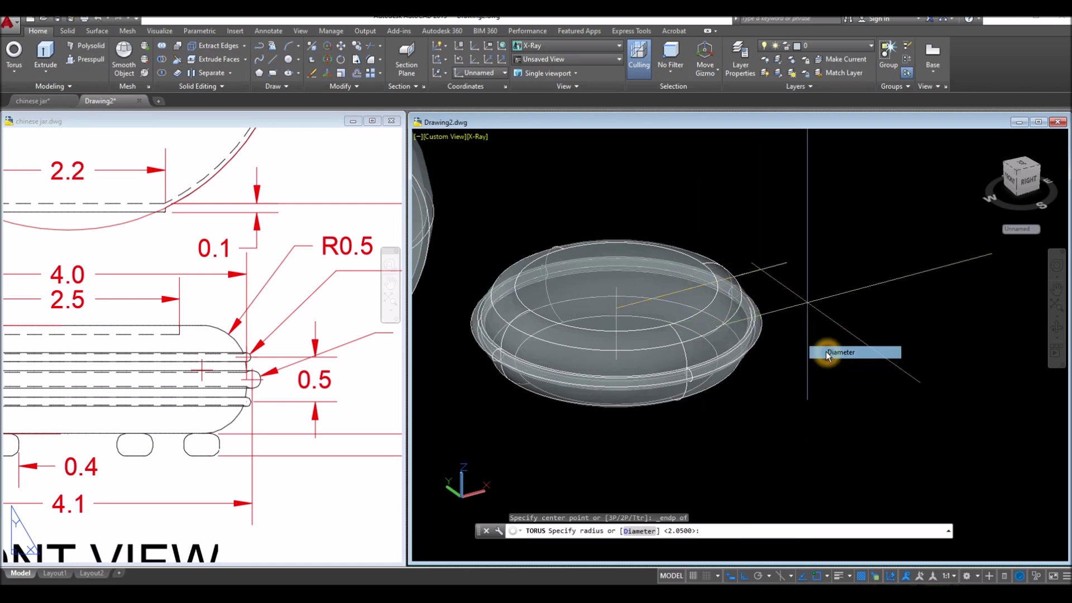
{"action": "type", "text": "4.8022"}
{"action": "key", "text": "Return"}
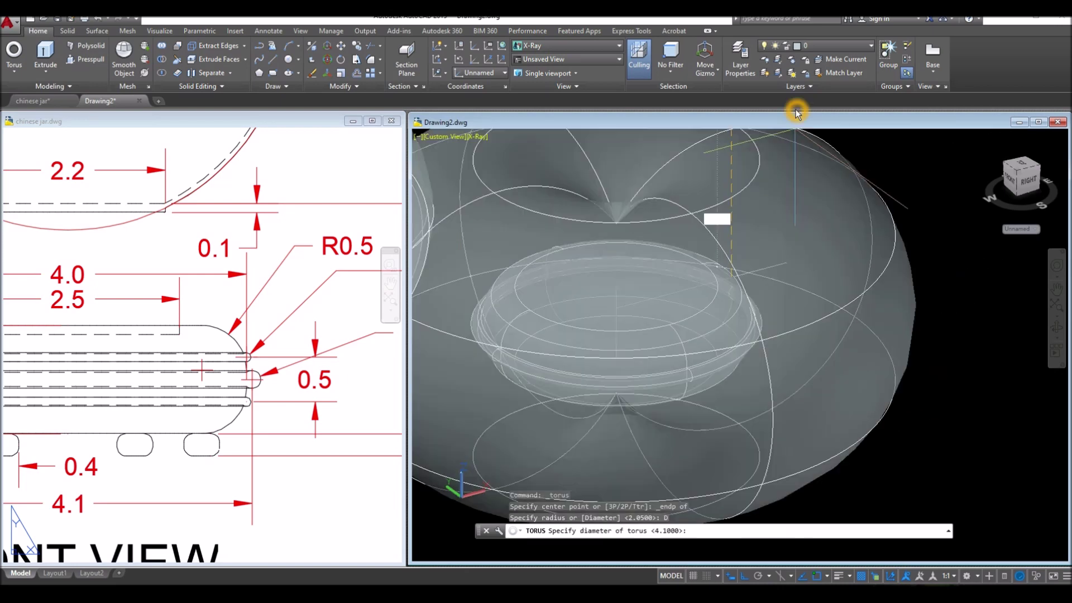
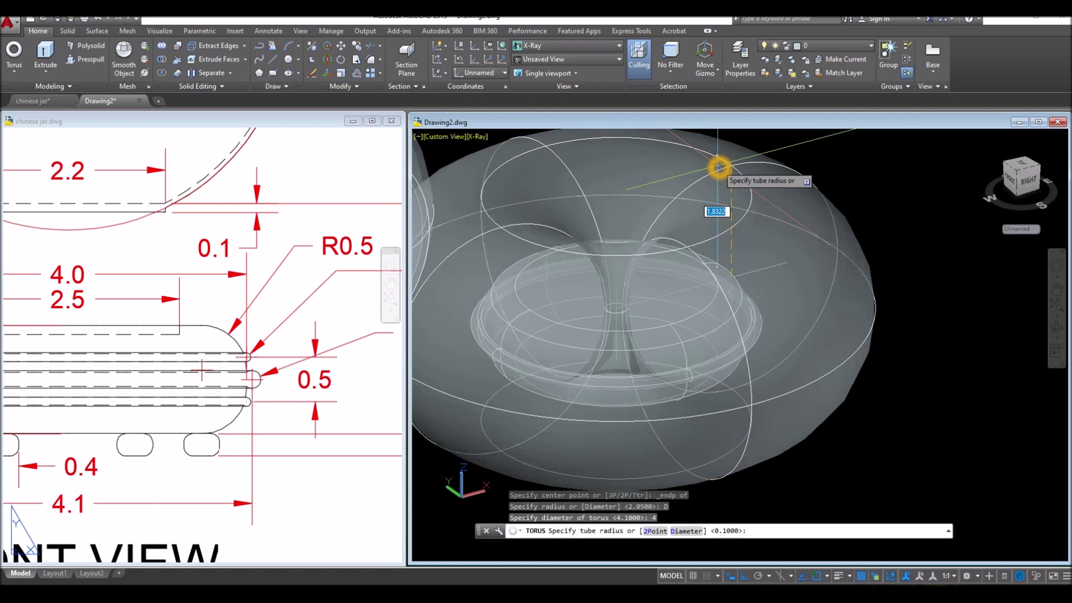
{"action": "key", "text": "Escape"}
Shift the R0.1 label of the thin upper band's leader closer to the base in the reference drawing
{"action": "left_click", "coordinate": [140, 384]}
{"action": "scroll", "coordinate": [174, 377], "scroll_direction": "down", "scroll_amount": 2}
{"action": "middle_click_drag", "start_coordinate": [174, 377], "coordinate": [11, 400]}
{"action": "left_click", "coordinate": [330, 341]}
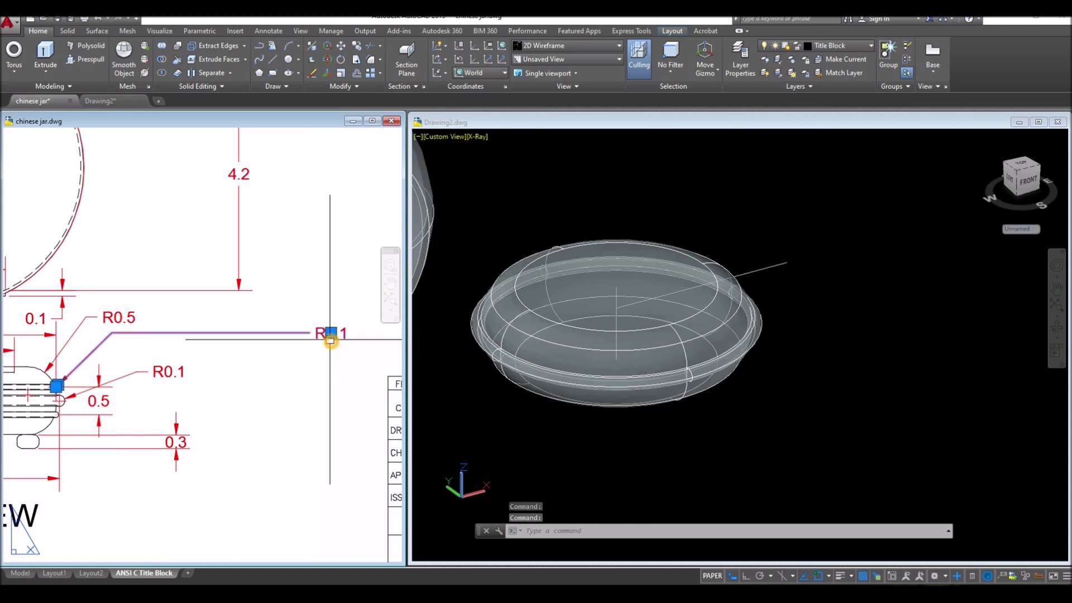
{"action": "left_click", "coordinate": [330, 336]}
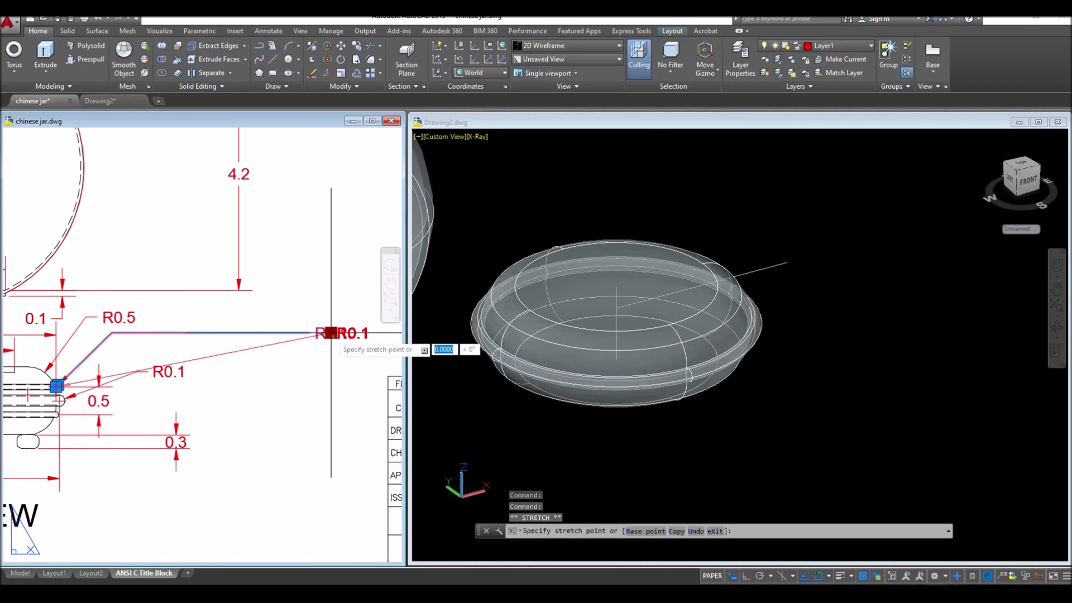
{"action": "left_click", "coordinate": [130, 336]}
{"action": "key", "text": "Escape"}
{"action": "middle_click_drag", "start_coordinate": [216, 339], "coordinate": [354, 323]}
Create a torus centred at the inner end of the horizontal guide line, with a diameter of 4 and a tube radius of 0.1
{"action": "left_click", "coordinate": [752, 383]}
{"action": "middle_click_drag", "start_coordinate": [751, 383], "coordinate": [755, 370], "text": "shift"}
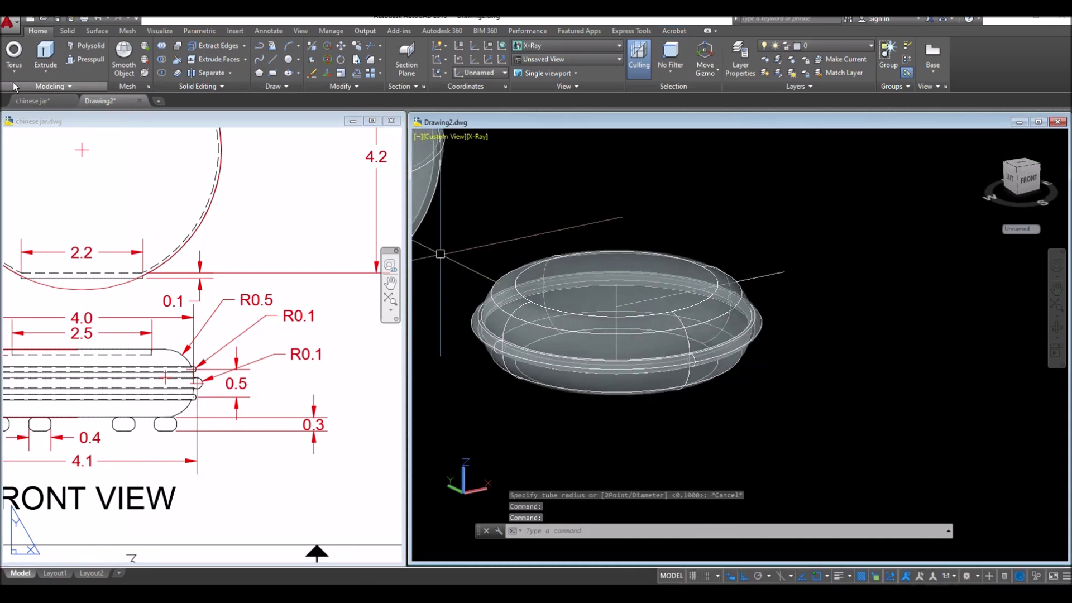
{"action": "left_click", "coordinate": [19, 62]}
{"action": "right_click", "coordinate": [616, 309], "text": "shift"}
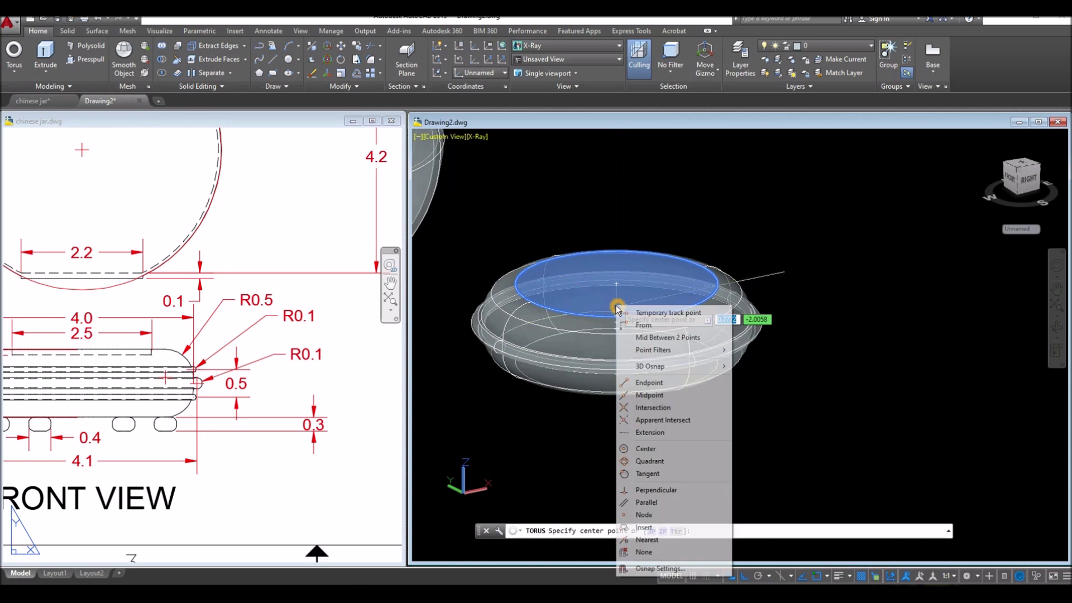
{"action": "left_click", "coordinate": [659, 383]}
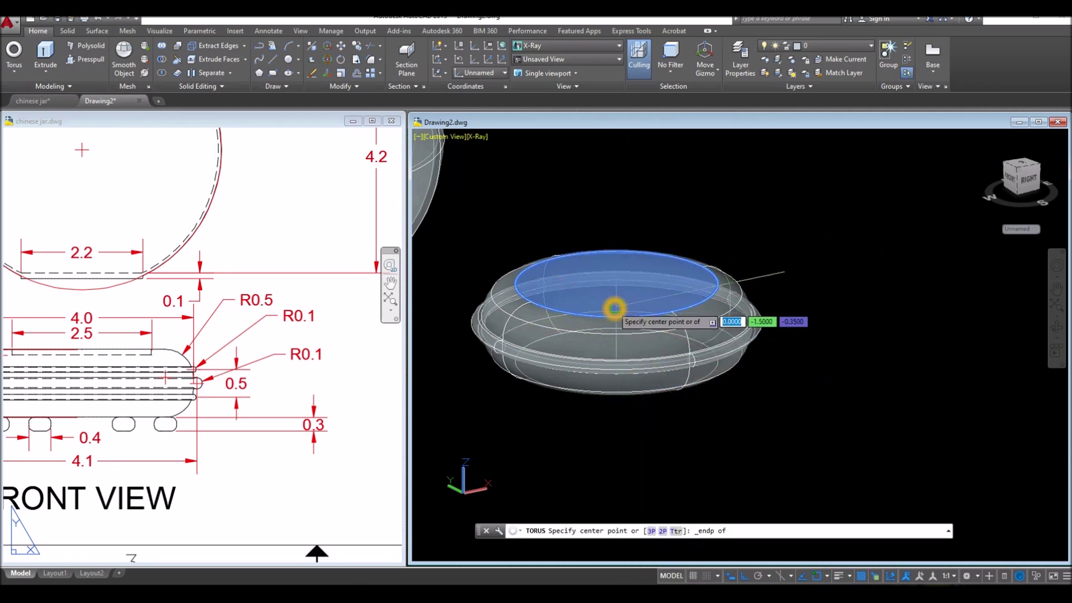
{"action": "left_click", "coordinate": [615, 308]}
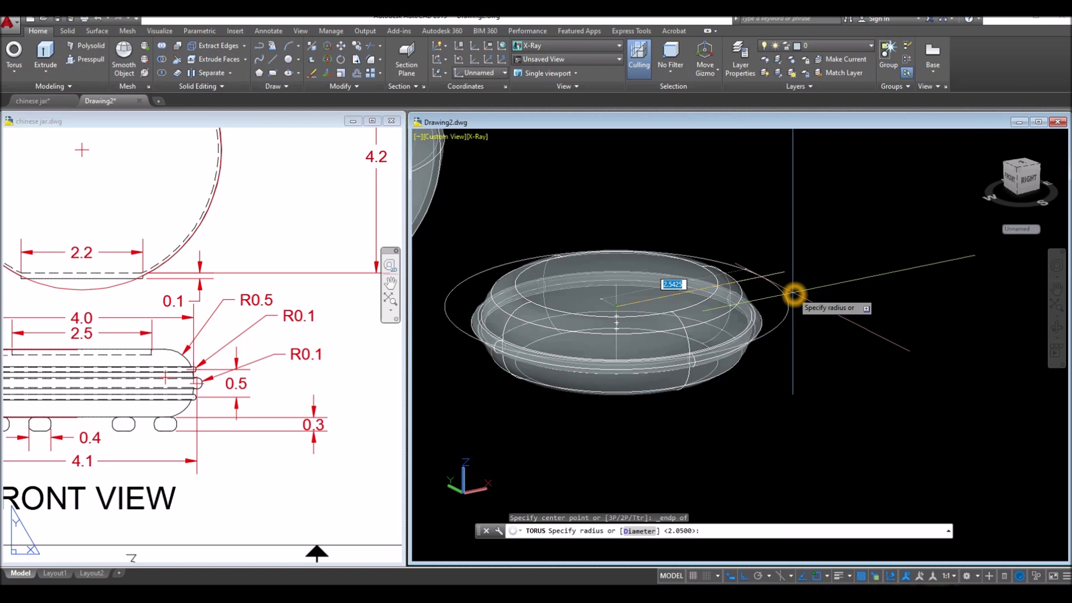
{"action": "right_click", "coordinate": [792, 292]}
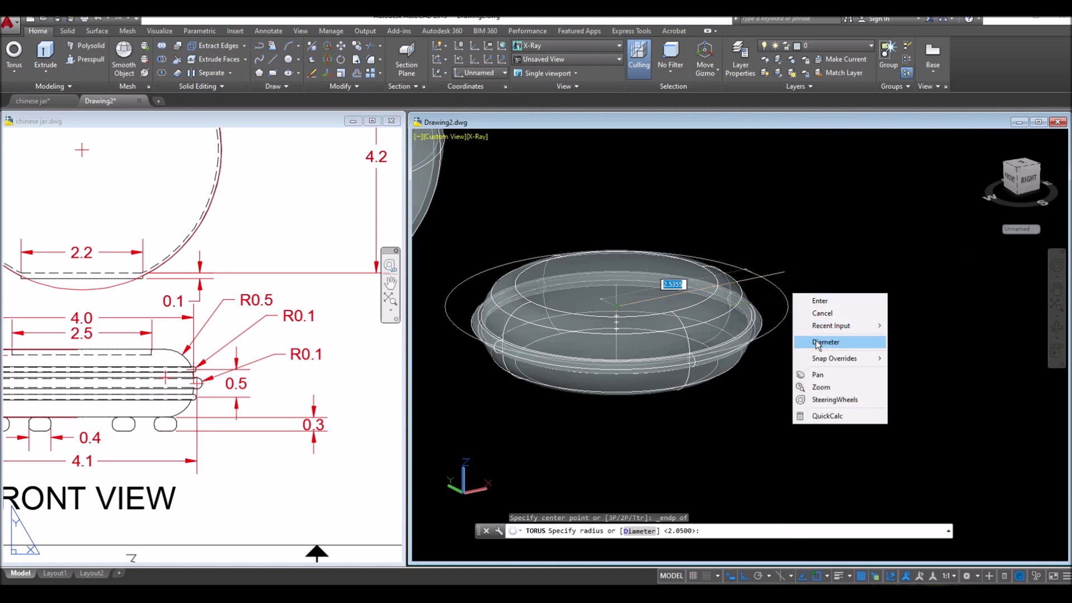
{"action": "left_click", "coordinate": [823, 343]}
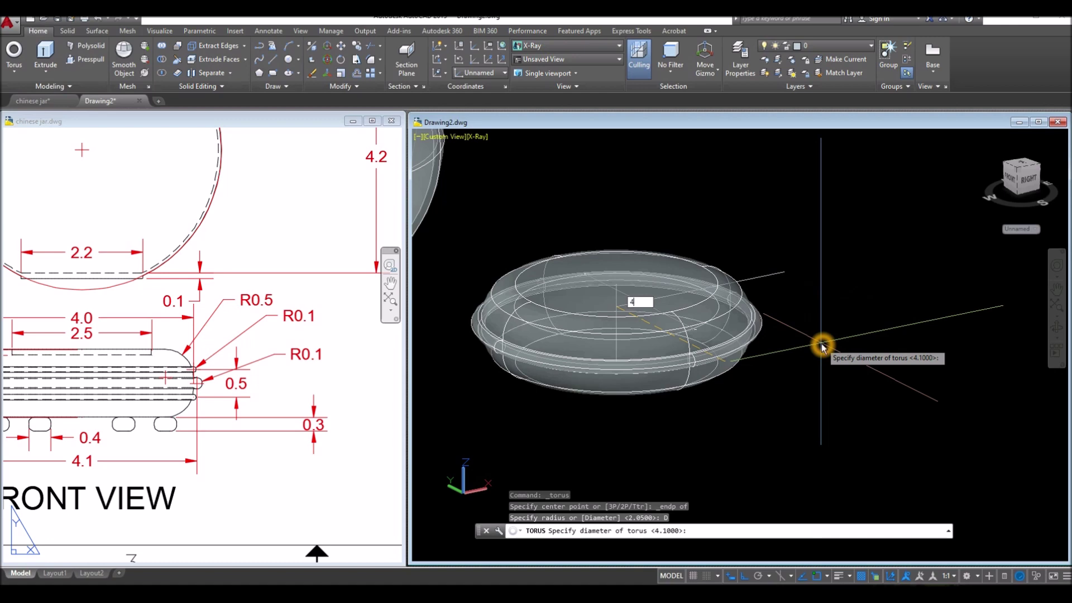
{"action": "key", "text": "Return"}
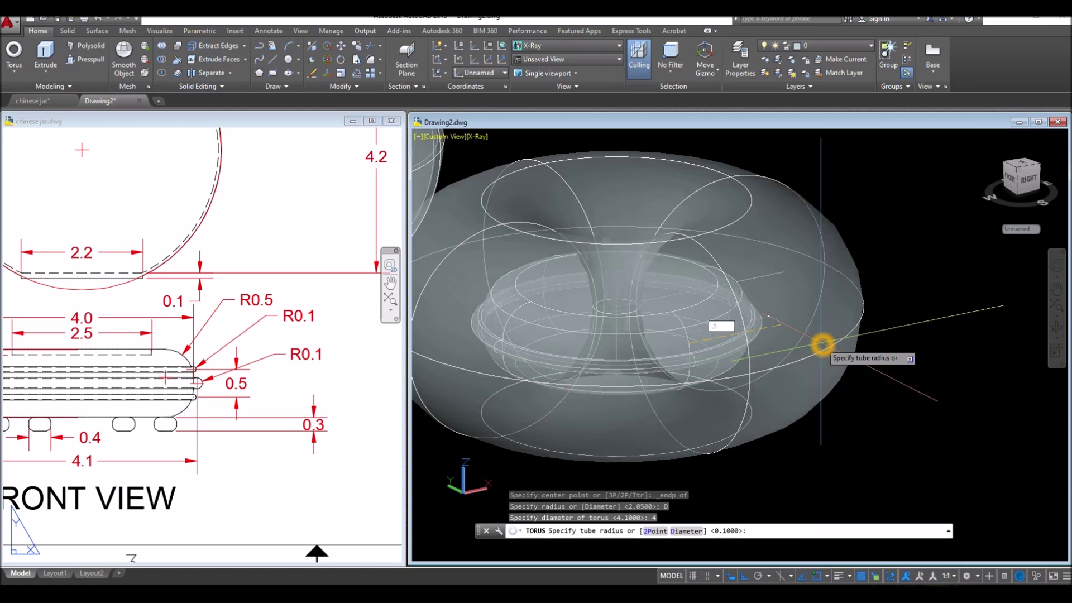
{"action": "key", "text": "Return"}
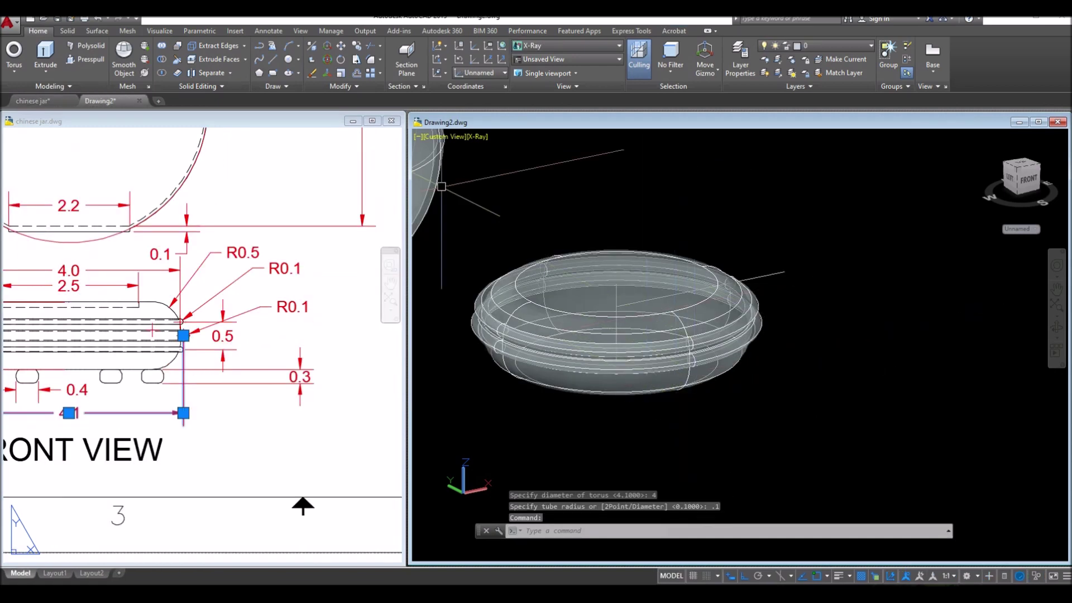
Display the model in the Realistic visual style from the preset Front view
{"action": "left_click", "coordinate": [473, 138]}
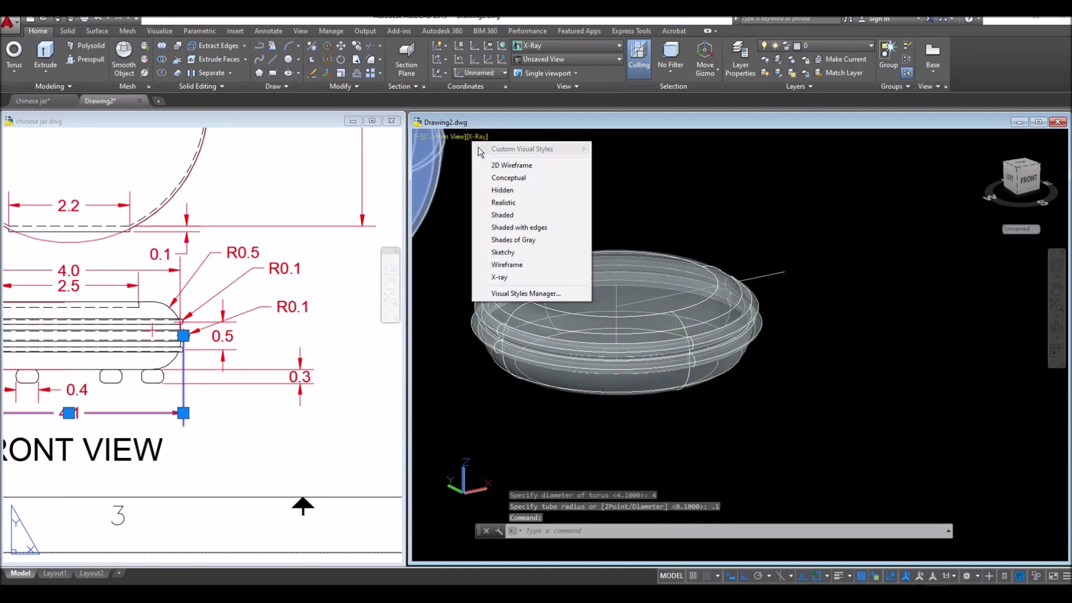
{"action": "left_click", "coordinate": [505, 203]}
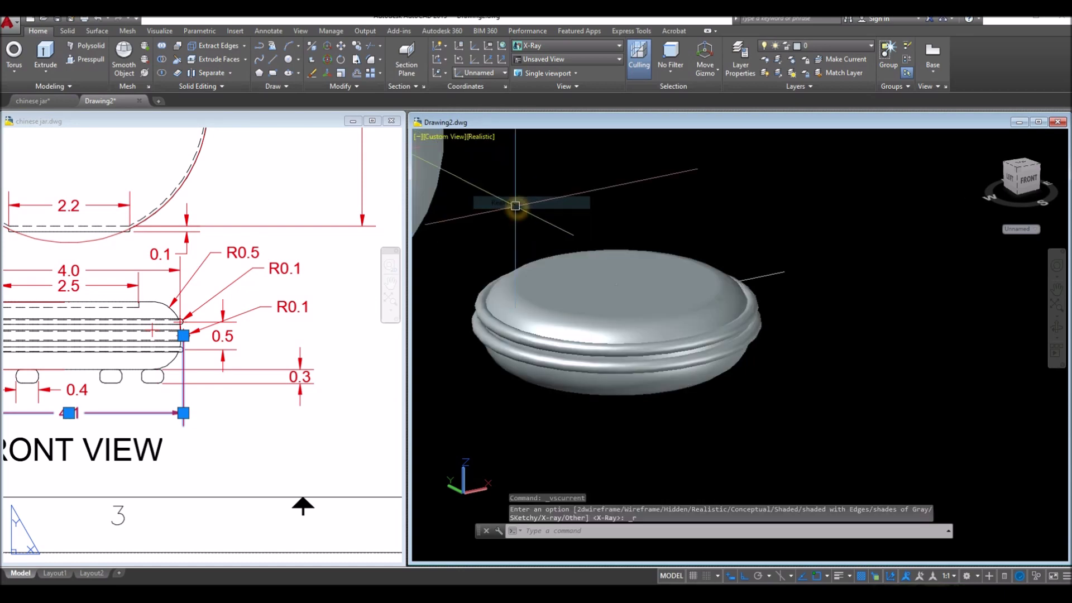
{"action": "middle_click_drag", "start_coordinate": [558, 218], "coordinate": [529, 173], "text": "shift"}
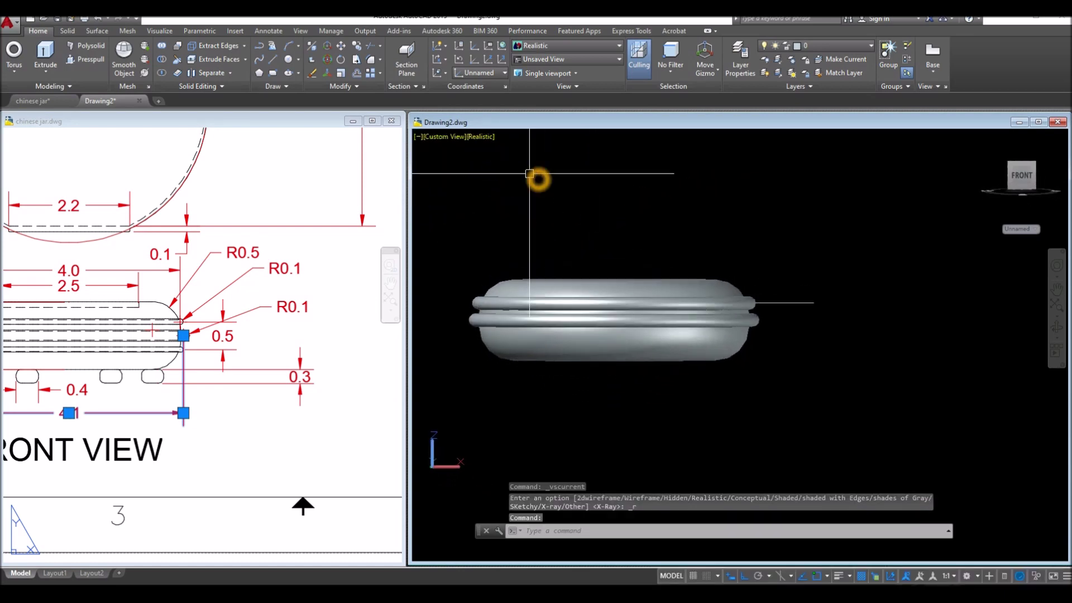
{"action": "left_click", "coordinate": [446, 145]}
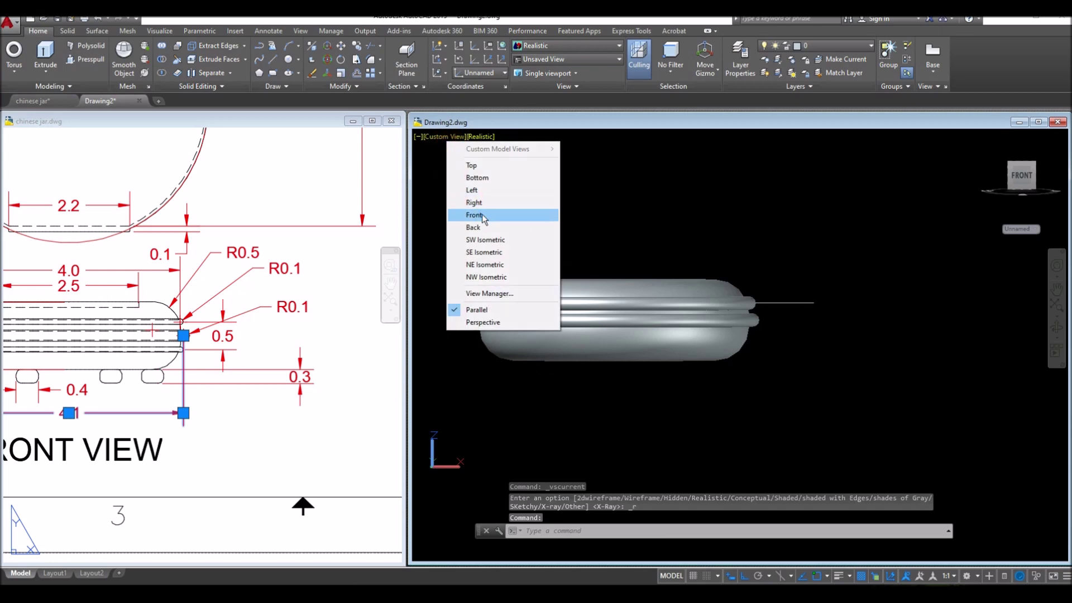
{"action": "left_click", "coordinate": [483, 213]}
{"action": "scroll", "coordinate": [618, 358], "scroll_direction": "down", "scroll_amount": 2}
{"action": "middle_click_drag", "start_coordinate": [618, 358], "coordinate": [515, 267]}
Examine the spacing dimension between the upper and lower thin bands in the reference front view of the base
{"action": "left_click", "coordinate": [335, 444]}
{"action": "key", "text": "Escape"}
{"action": "scroll", "coordinate": [272, 423], "scroll_direction": "down", "scroll_amount": 3}
{"action": "scroll", "coordinate": [221, 416], "scroll_direction": "up", "scroll_amount": 5}
{"action": "middle_click_drag", "start_coordinate": [222, 416], "coordinate": [28, 419]}
{"action": "left_click", "coordinate": [201, 330]}
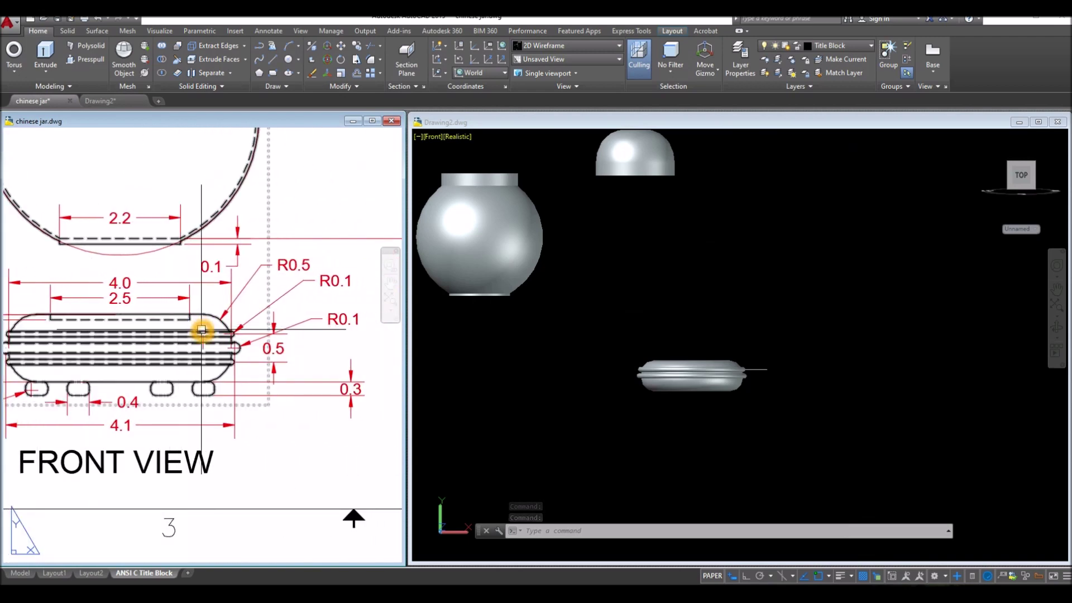
{"action": "scroll", "coordinate": [206, 330], "scroll_direction": "up", "scroll_amount": 4}
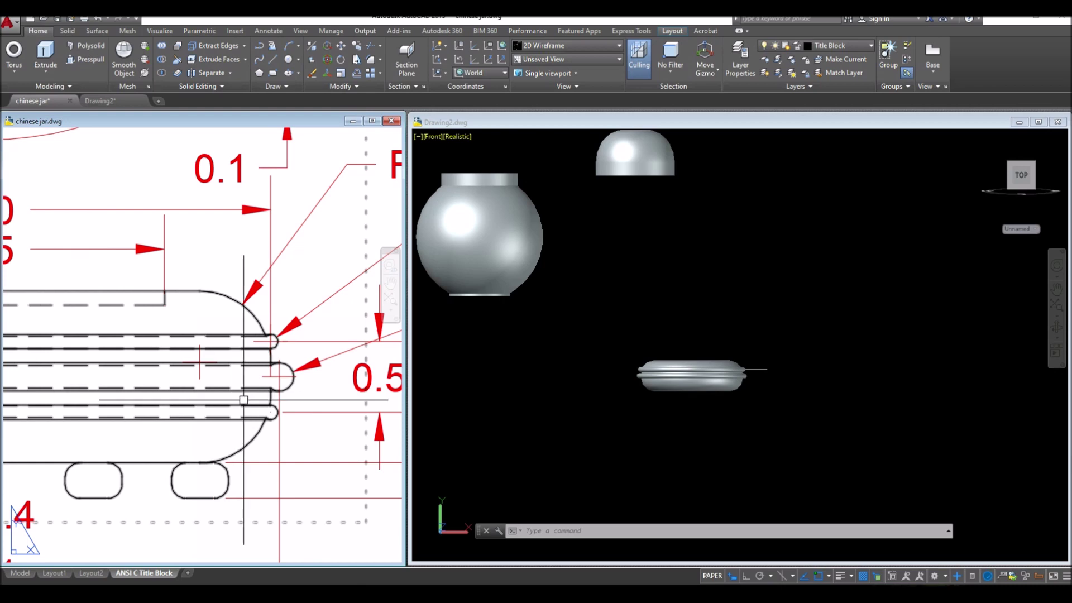
{"action": "scroll", "coordinate": [179, 372], "scroll_direction": "down", "scroll_amount": 4}
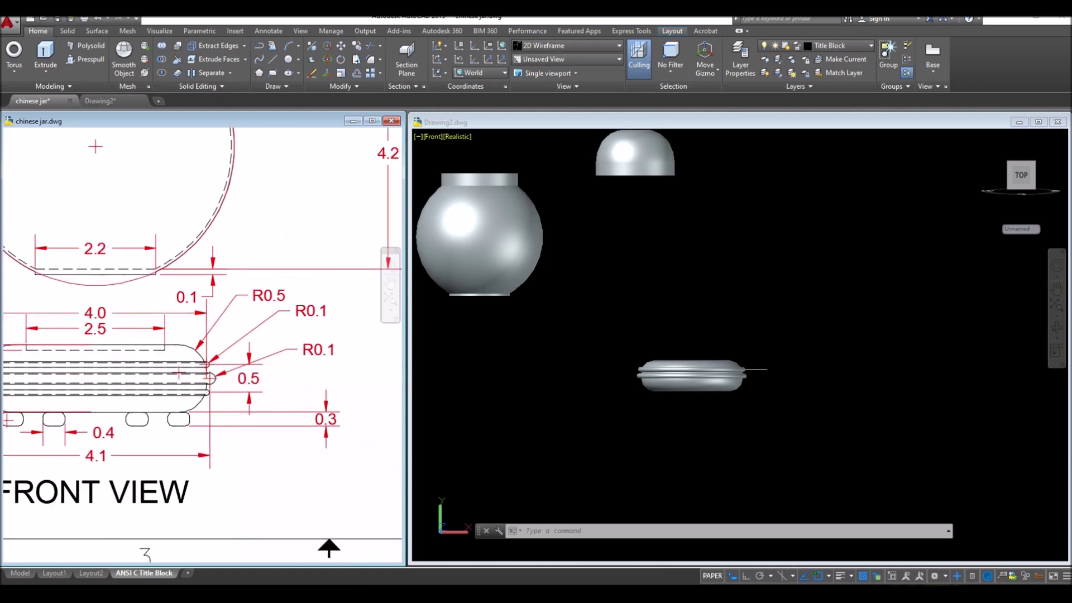
{"action": "scroll", "coordinate": [250, 371], "scroll_direction": "up", "scroll_amount": 3}
{"action": "left_click", "coordinate": [252, 381]}
Copy the upper thin torus band 0.5 straight down the base, and view the banded base from slightly above
{"action": "left_click", "coordinate": [646, 408]}
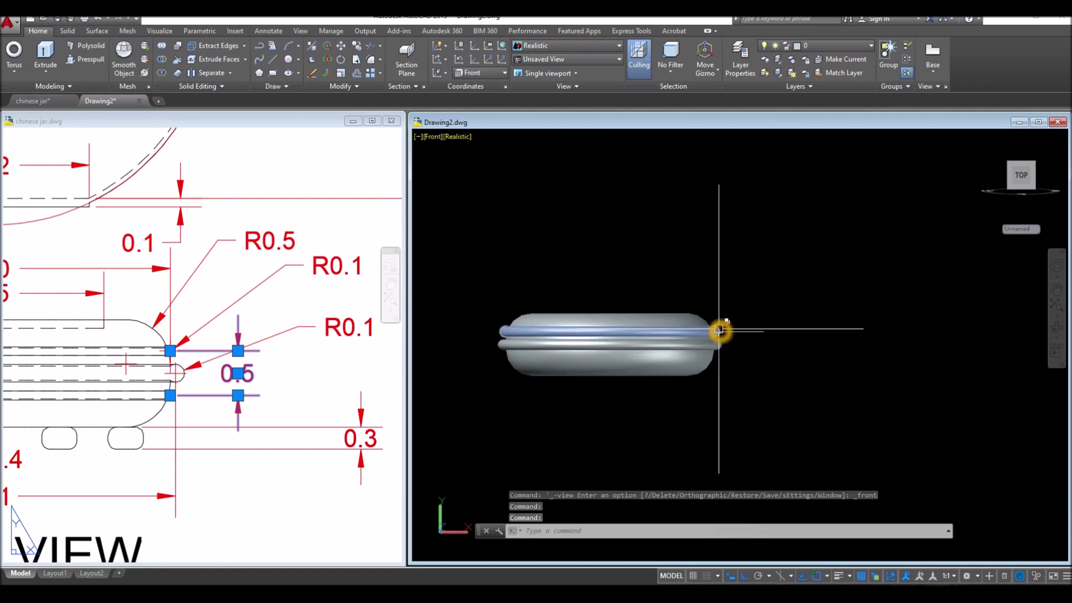
{"action": "left_click", "coordinate": [718, 329]}
{"action": "right_click", "coordinate": [793, 282]}
{"action": "left_click", "coordinate": [830, 376]}
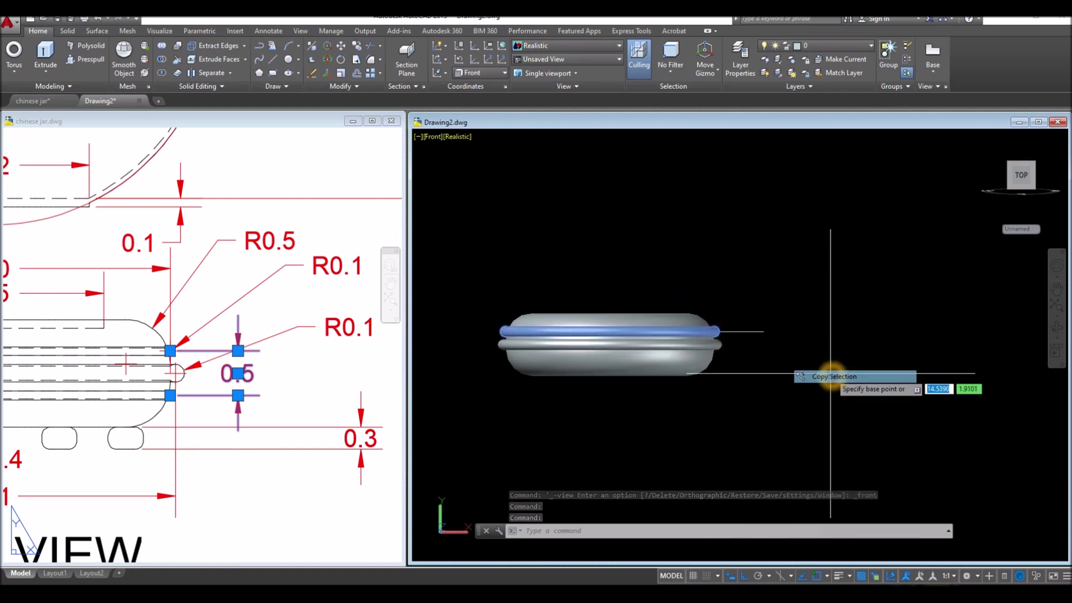
{"action": "left_click", "coordinate": [853, 371]}
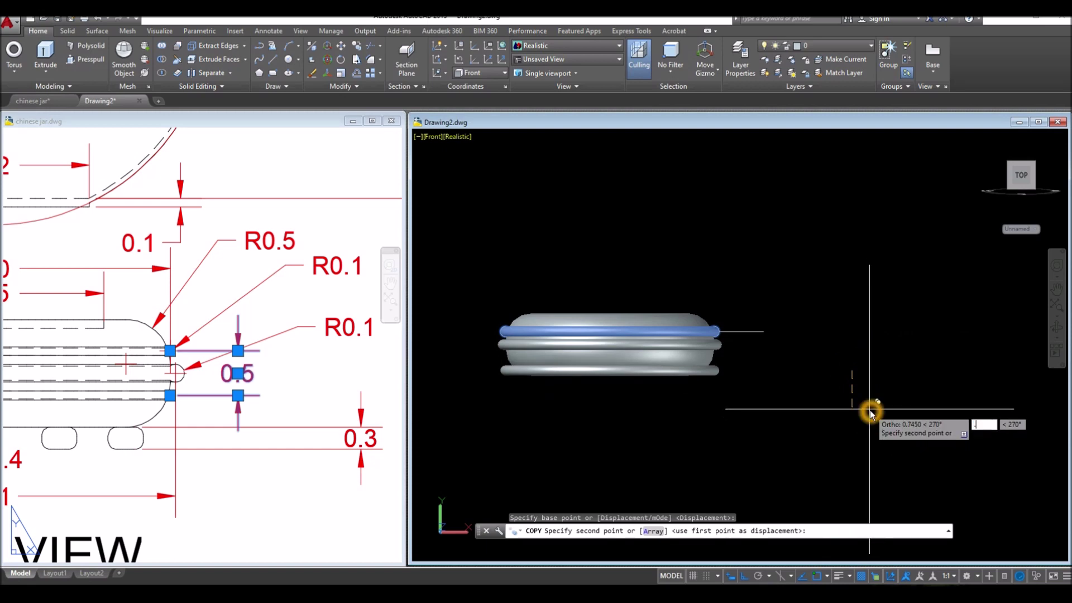
{"action": "key", "text": "Return"}
{"action": "key", "text": "Return"}
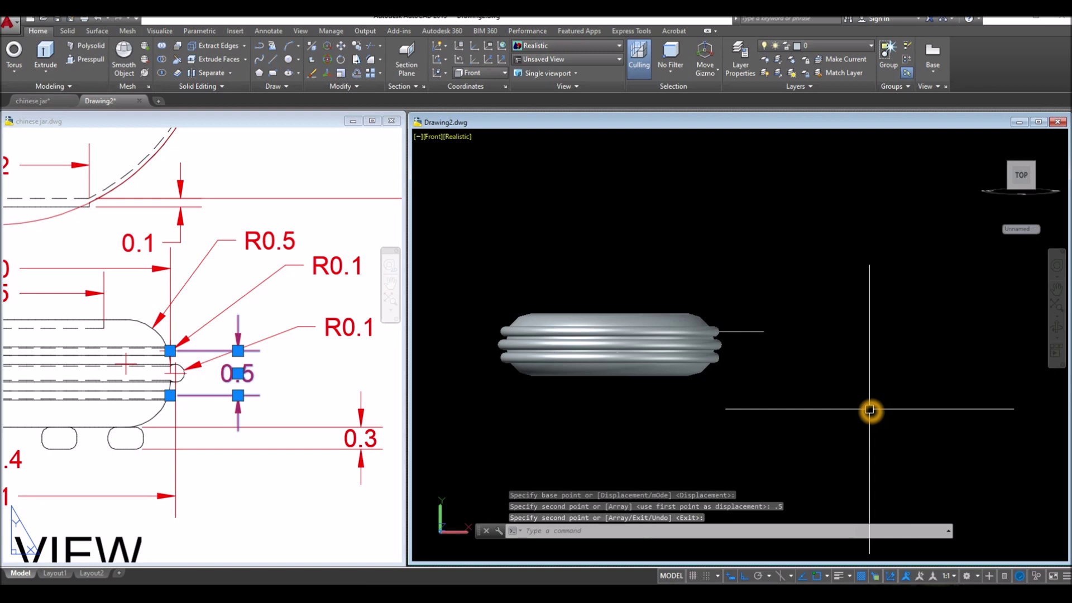
{"action": "middle_click_drag", "start_coordinate": [857, 392], "coordinate": [843, 419], "text": "shift"}
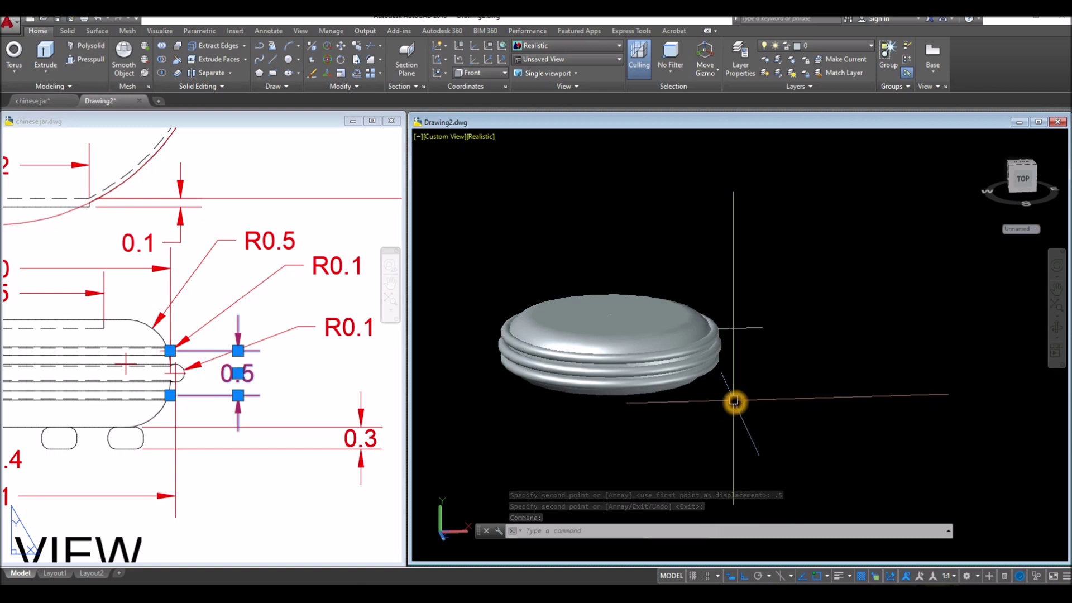
{"action": "key", "text": "Escape"}
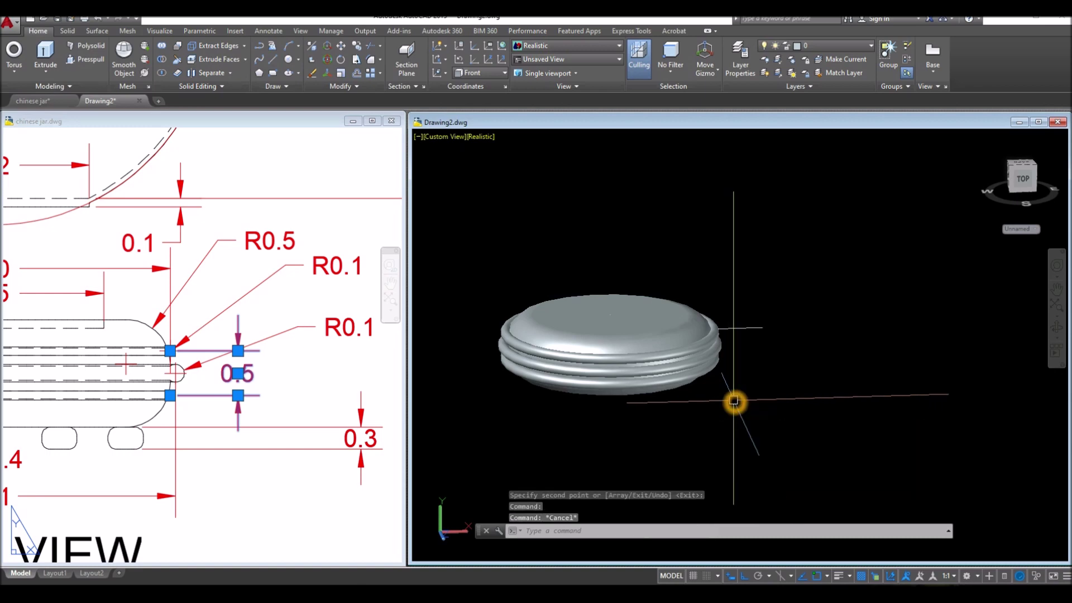
Examine the recess in the base's top in the reference 3D model and its width dimension in the front view
{"action": "left_click", "coordinate": [196, 433]}
{"action": "scroll", "coordinate": [212, 424], "scroll_direction": "down", "scroll_amount": 5}
{"action": "scroll", "coordinate": [223, 419], "scroll_direction": "up", "scroll_amount": 6}
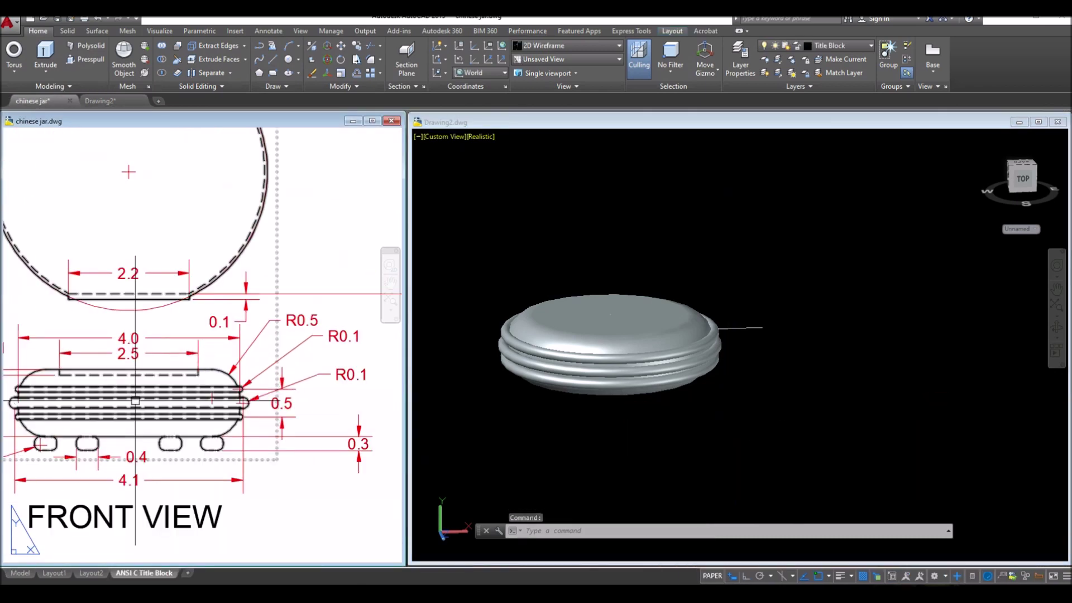
{"action": "scroll", "coordinate": [172, 358], "scroll_direction": "down", "scroll_amount": 5}
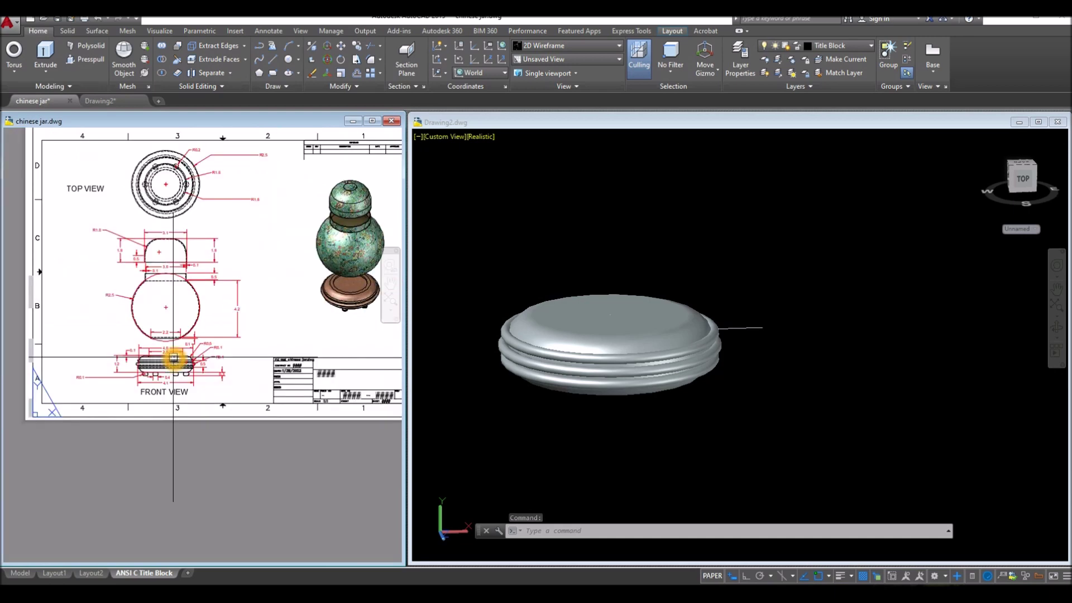
{"action": "left_click", "coordinate": [21, 573]}
{"action": "scroll", "coordinate": [222, 381], "scroll_direction": "up", "scroll_amount": 5}
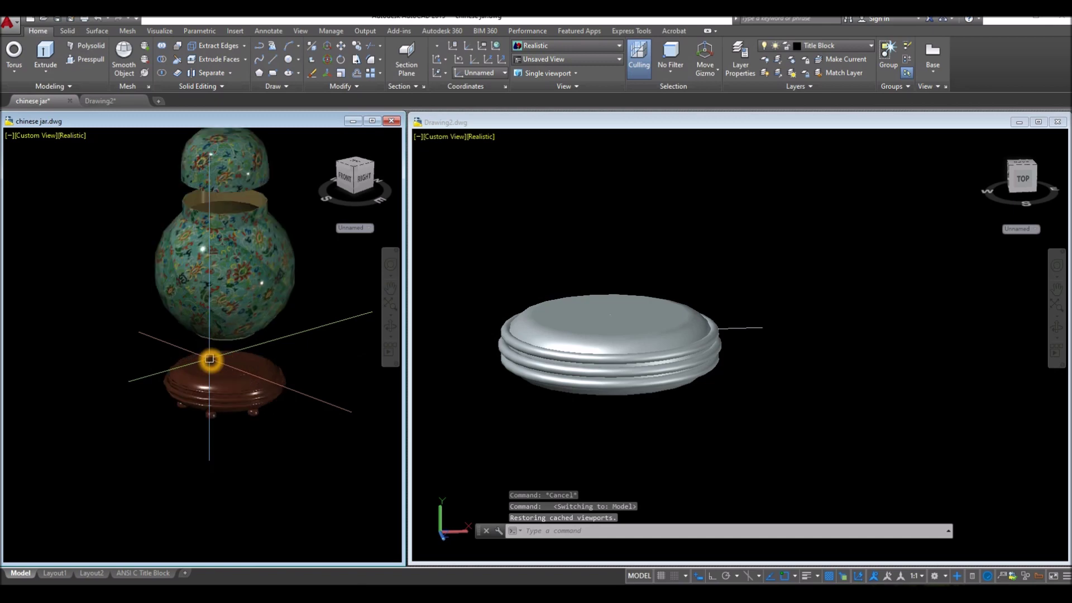
{"action": "scroll", "coordinate": [209, 360], "scroll_direction": "up", "scroll_amount": 6}
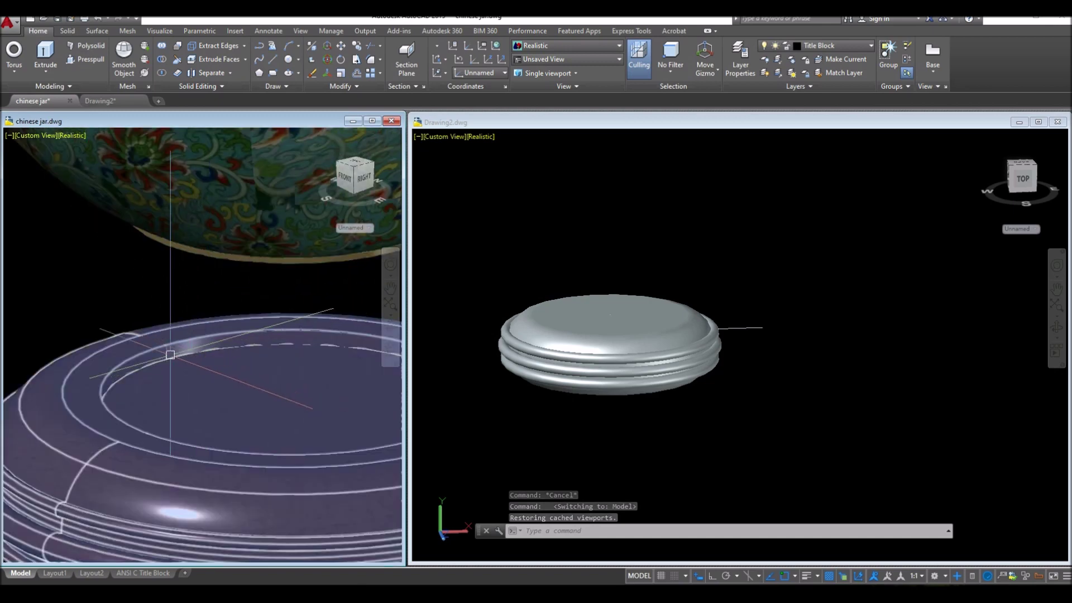
{"action": "scroll", "coordinate": [237, 431], "scroll_direction": "down", "scroll_amount": 1}
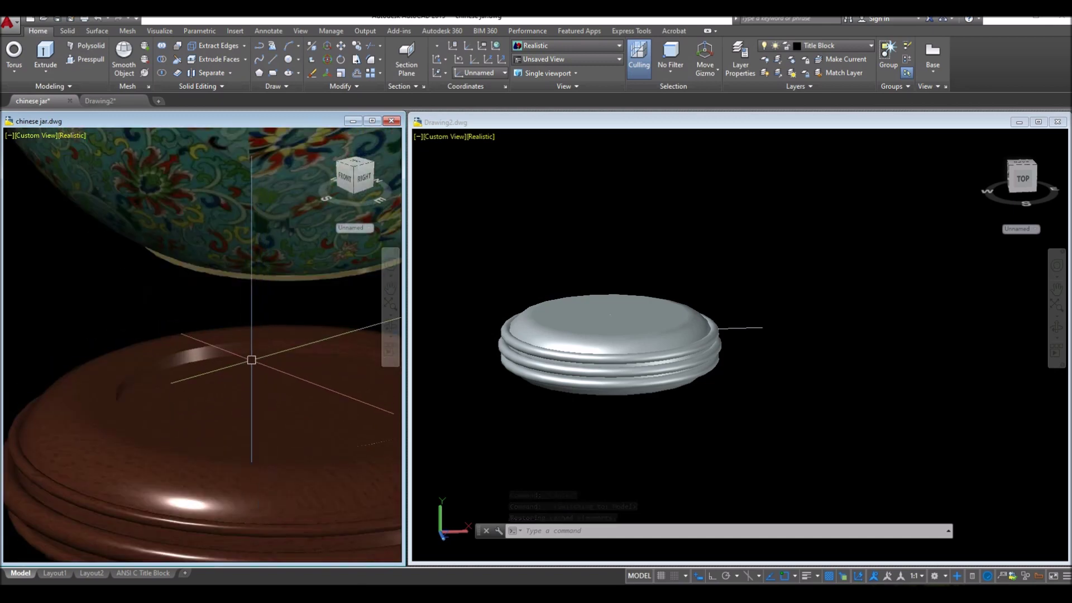
{"action": "scroll", "coordinate": [215, 360], "scroll_direction": "down", "scroll_amount": 2}
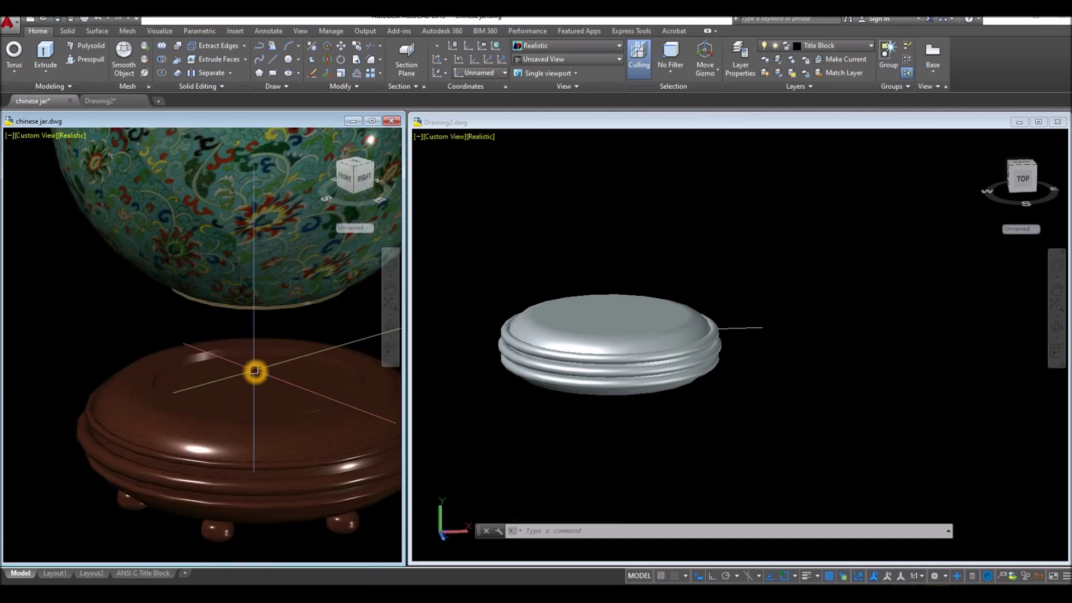
{"action": "left_click", "coordinate": [141, 574]}
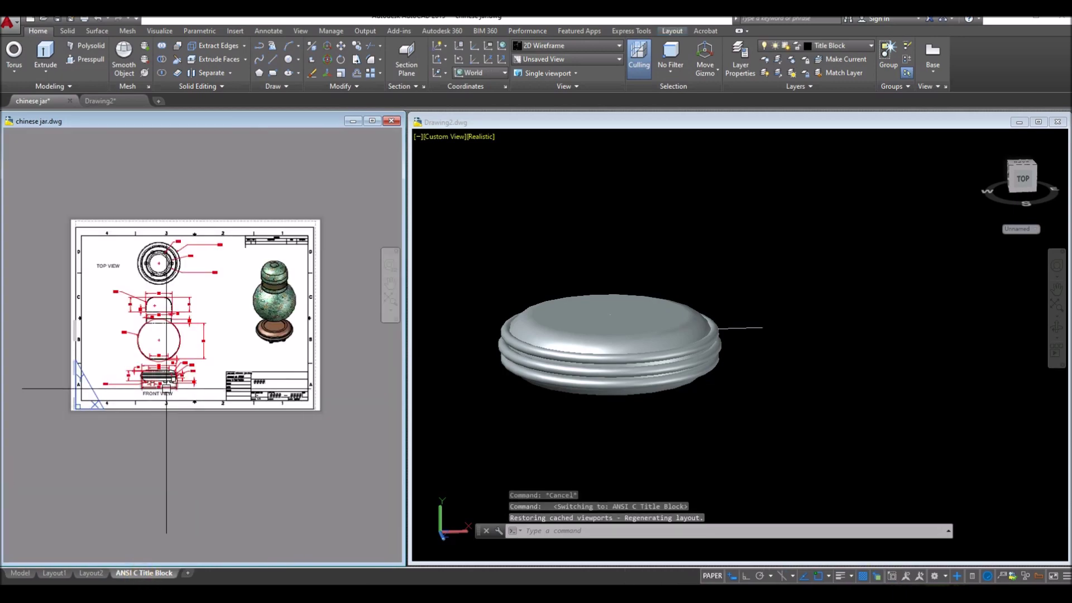
{"action": "scroll", "coordinate": [164, 391], "scroll_direction": "up", "scroll_amount": 5}
{"action": "scroll", "coordinate": [164, 386], "scroll_direction": "up", "scroll_amount": 2}
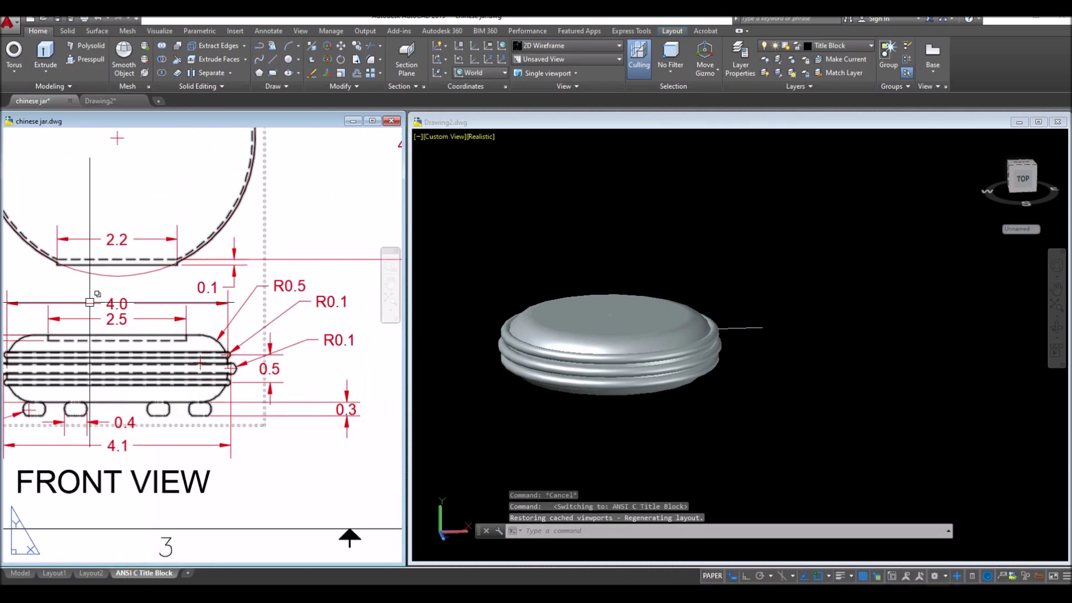
{"action": "left_click", "coordinate": [135, 320]}
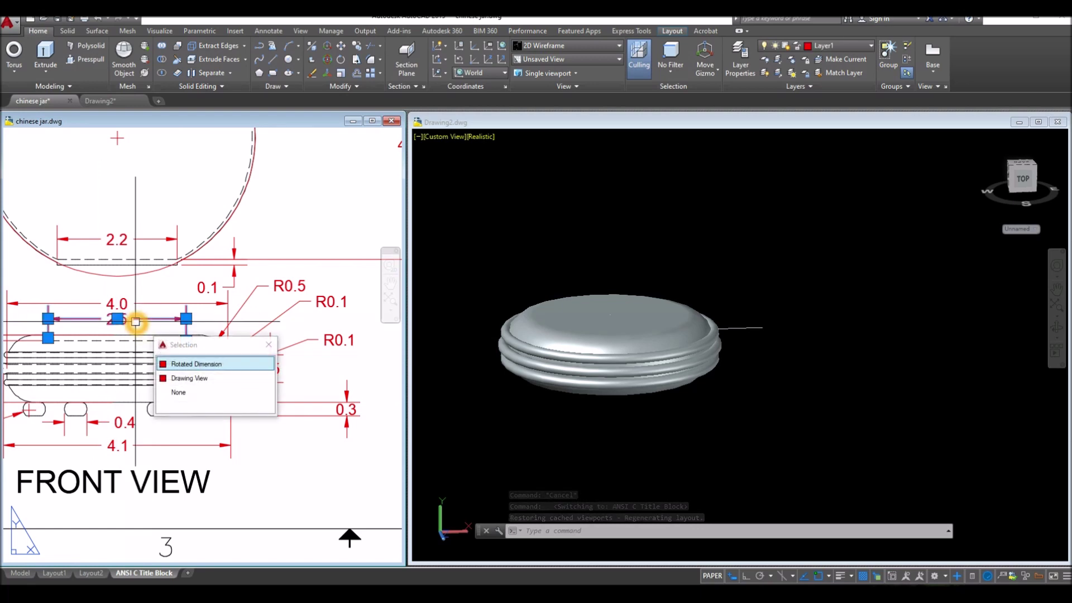
{"action": "key", "text": "Escape"}
{"action": "left_click", "coordinate": [570, 301]}
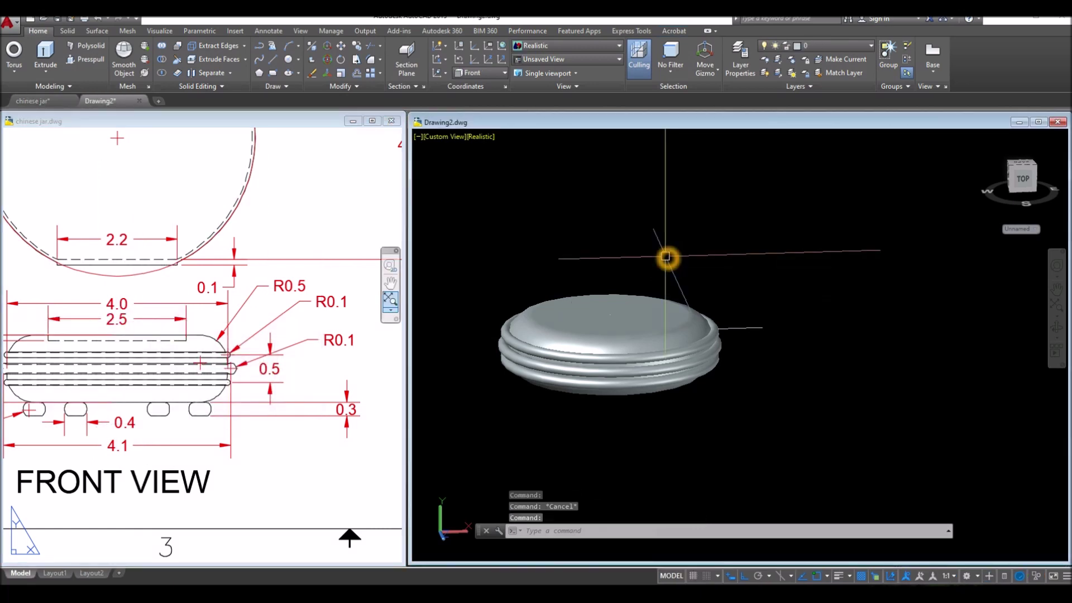
{"action": "key", "text": "Return"}
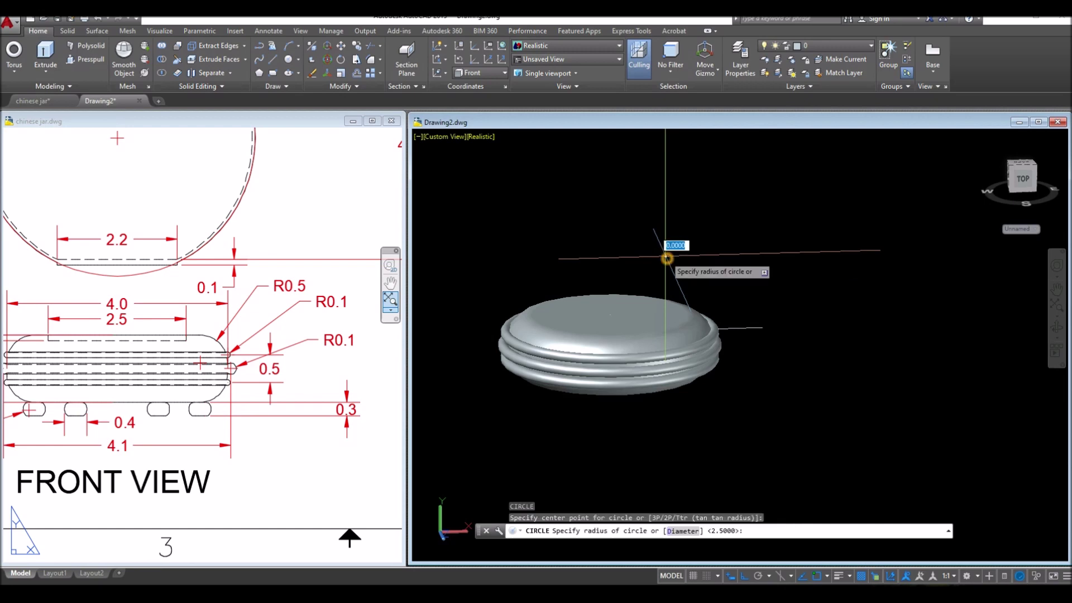
{"action": "left_click", "coordinate": [665, 256]}
{"action": "key", "text": "Escape"}
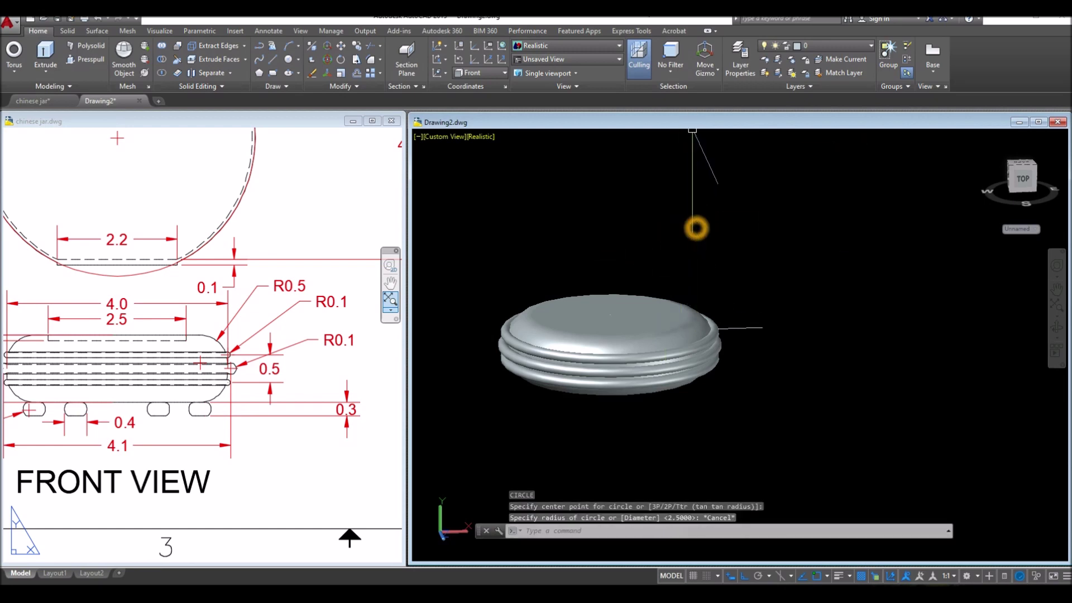
Reorient the UCS by its Z axis so that Z points vertically up, with the origin beside the base
{"action": "left_click", "coordinate": [490, 63]}
{"action": "left_click", "coordinate": [440, 302]}
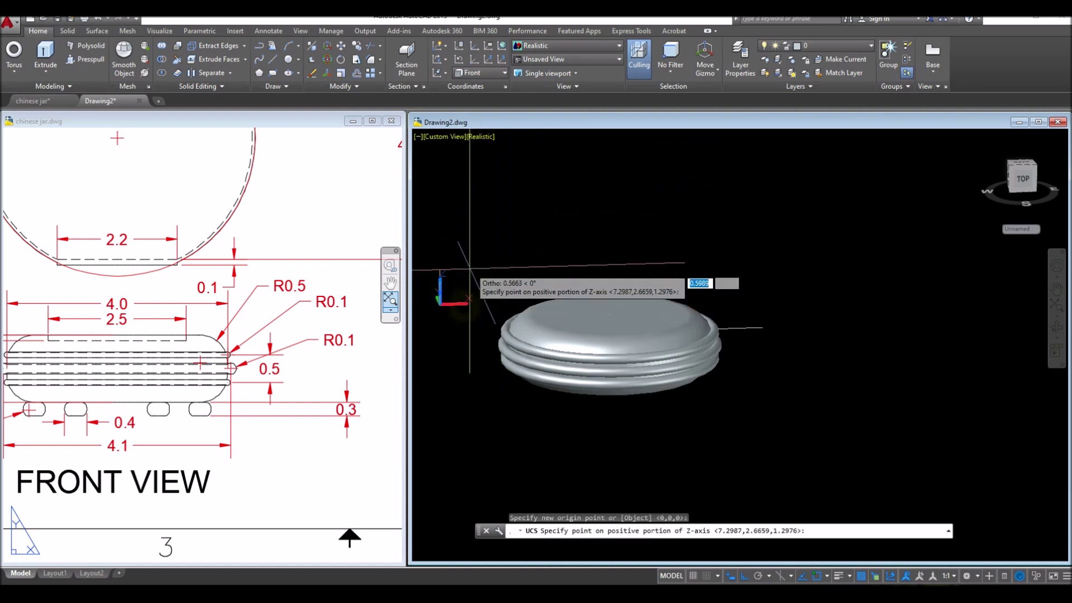
{"action": "left_click", "coordinate": [460, 221]}
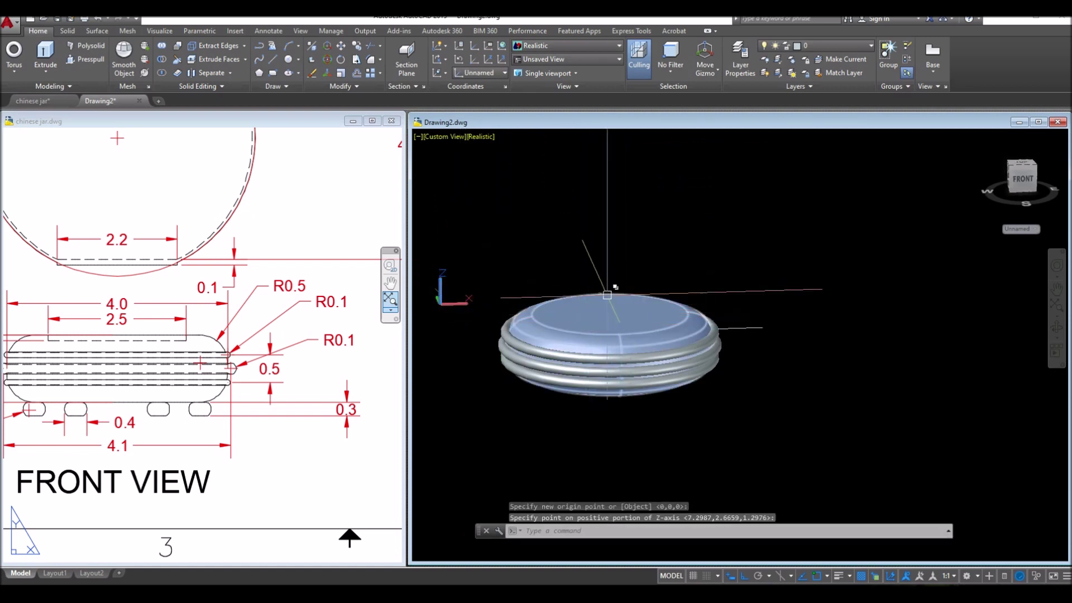
Draw a circle of diameter 2.5 centred on the base's flat top face
{"action": "left_click", "coordinate": [572, 230]}
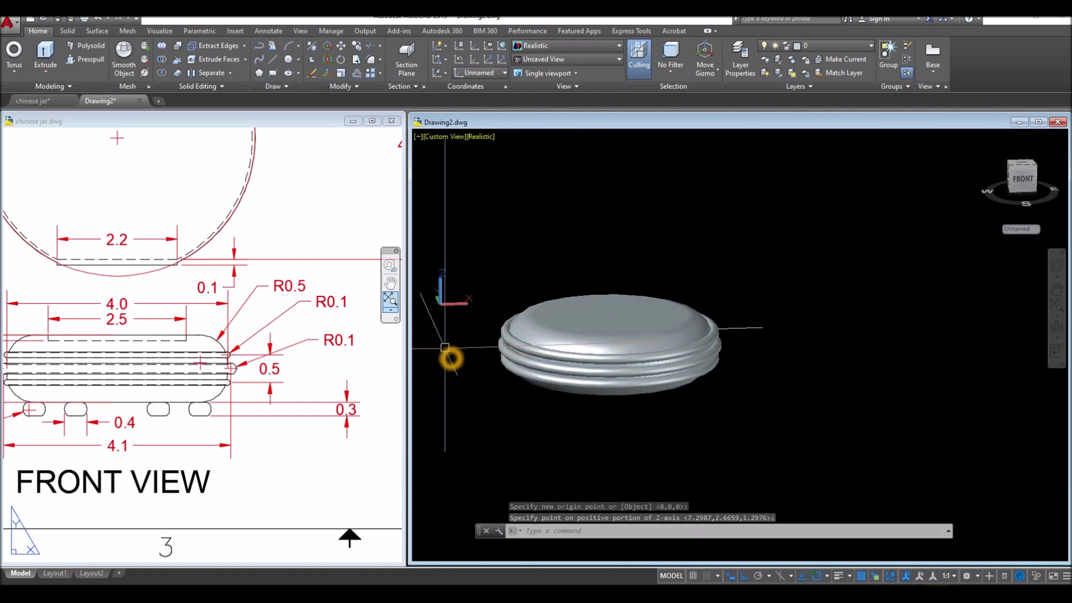
{"action": "scroll", "coordinate": [447, 245], "scroll_direction": "up", "scroll_amount": 3}
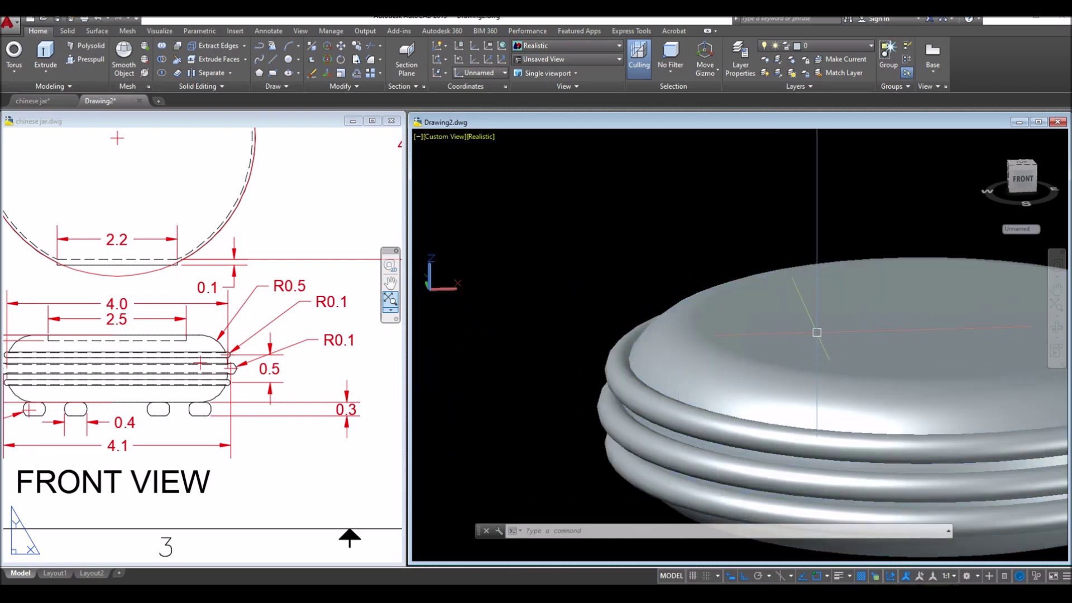
{"action": "scroll", "coordinate": [817, 332], "scroll_direction": "down", "scroll_amount": 4}
{"action": "middle_click_drag", "start_coordinate": [604, 312], "coordinate": [506, 293]}
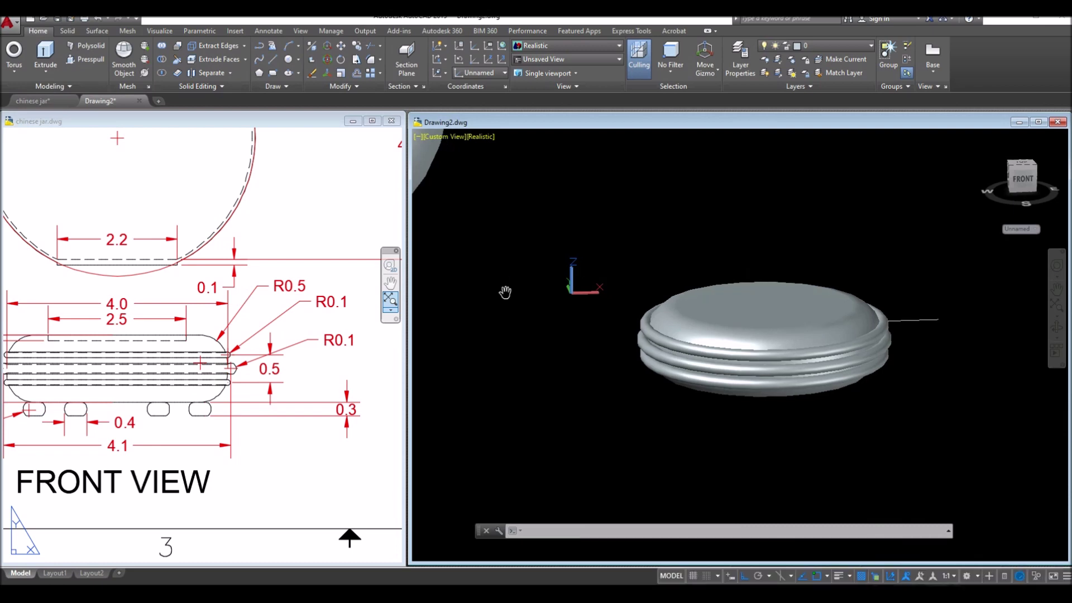
{"action": "key", "text": "Return"}
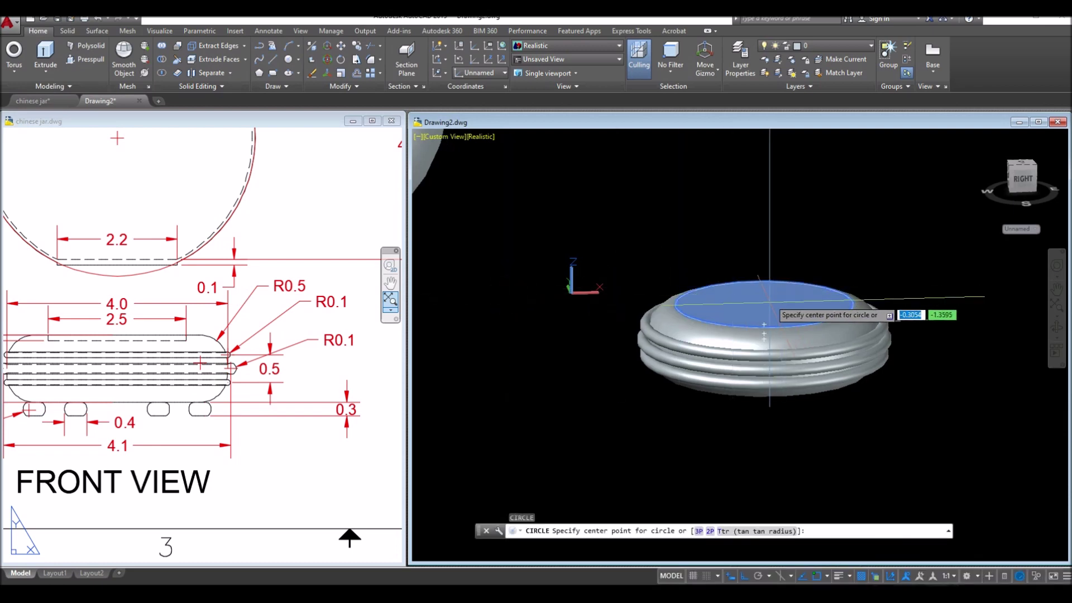
{"action": "right_click", "coordinate": [767, 306], "text": "shift"}
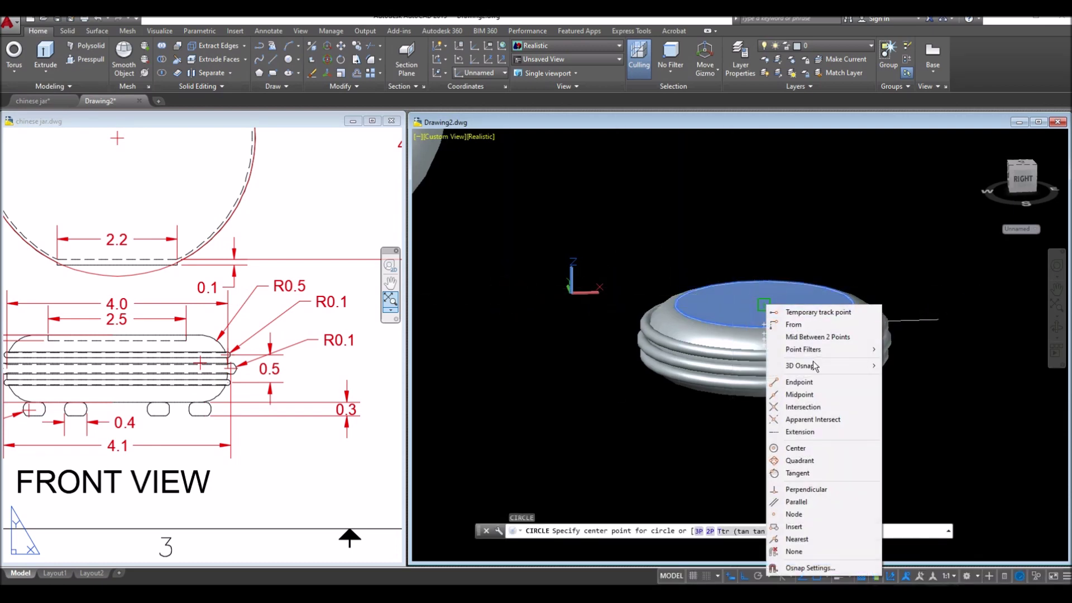
{"action": "left_click", "coordinate": [816, 450]}
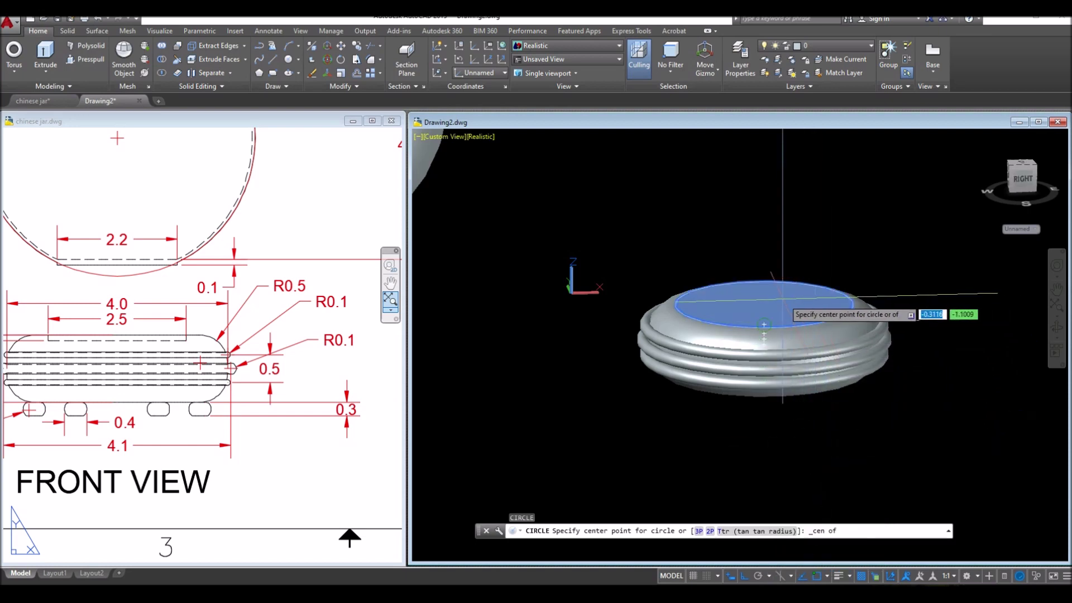
{"action": "scroll", "coordinate": [767, 306], "scroll_direction": "up", "scroll_amount": 4}
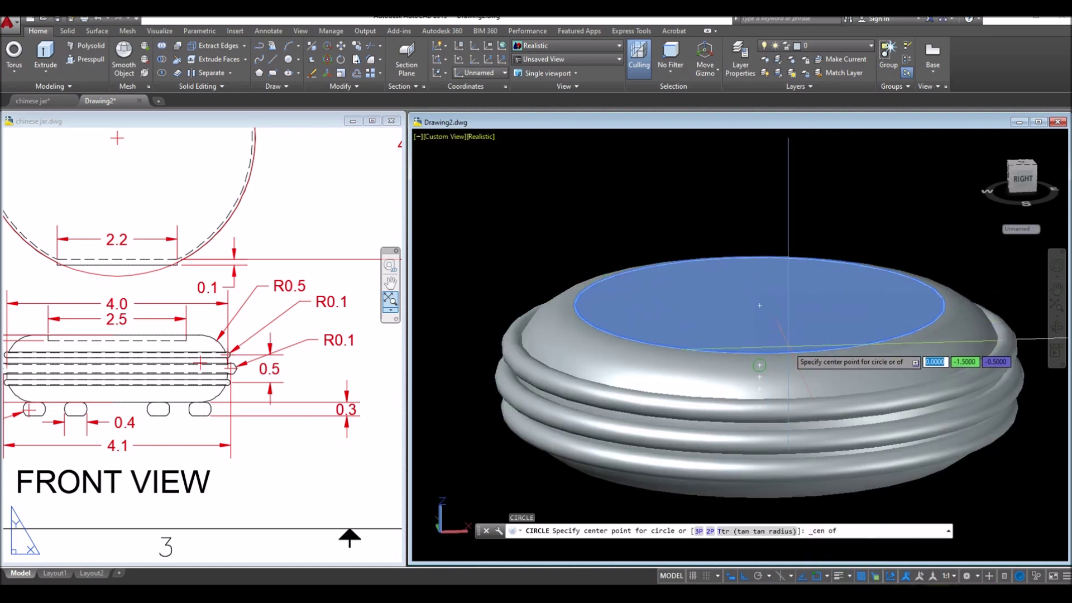
{"action": "left_click", "coordinate": [758, 313]}
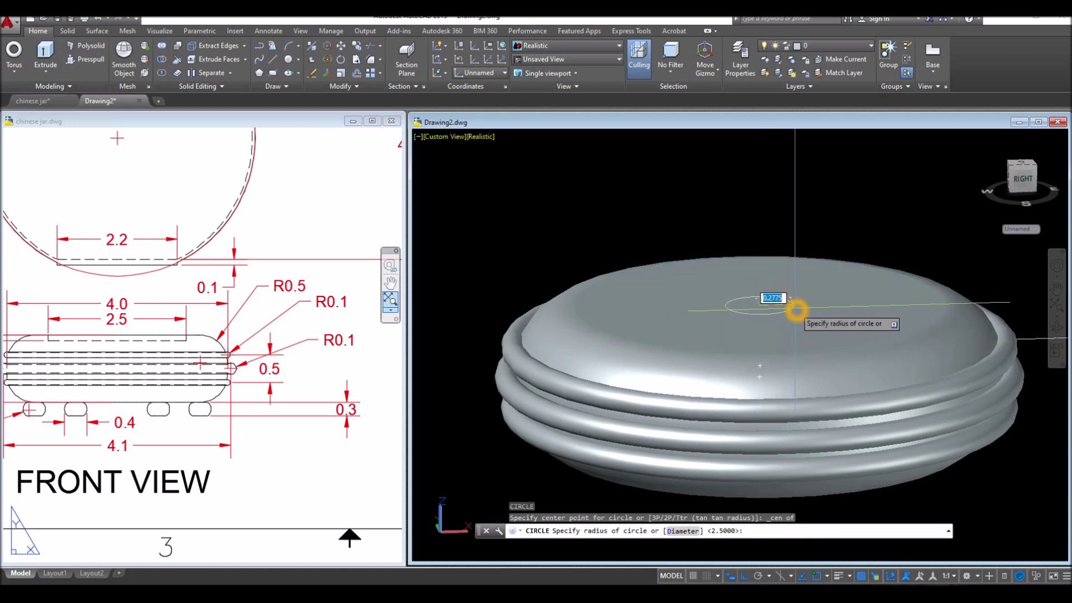
{"action": "right_click", "coordinate": [795, 311]}
{"action": "left_click", "coordinate": [827, 358]}
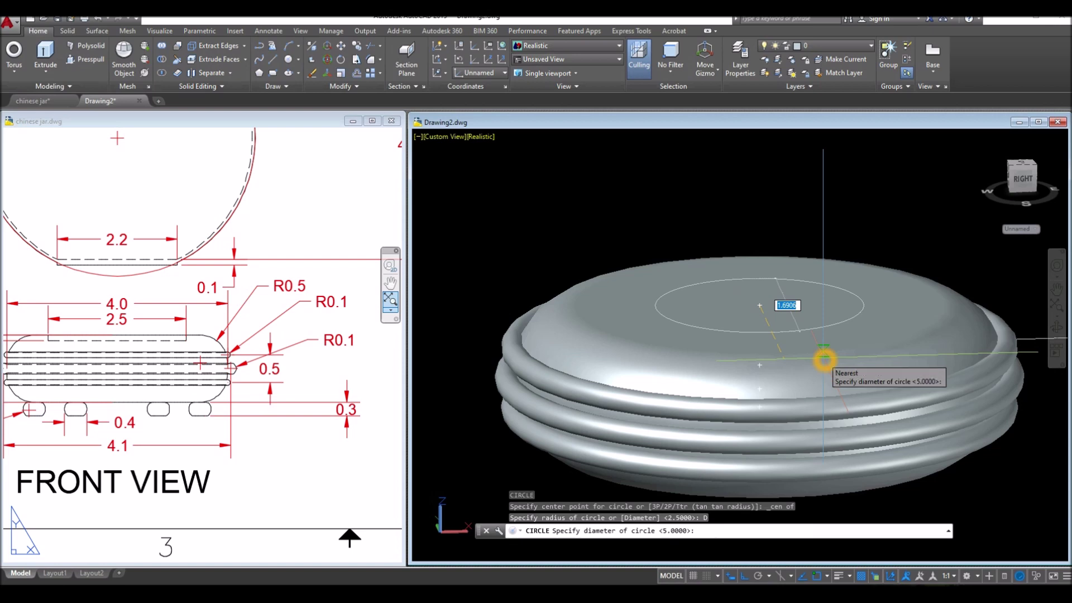
{"action": "type", "text": "2.5"}
{"action": "key", "text": "Return"}
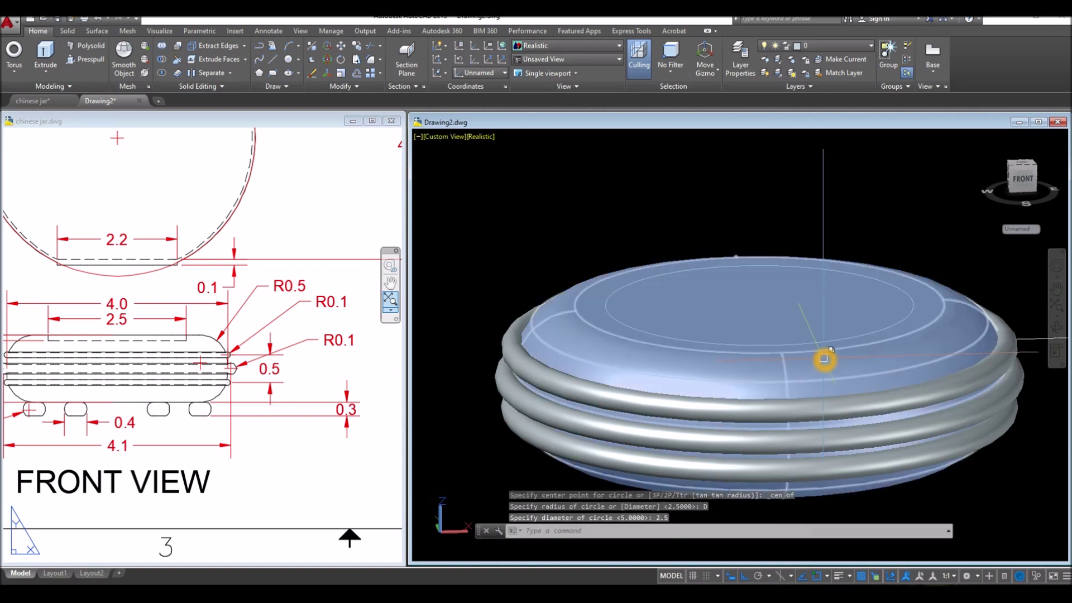
Check the recess depth in the reference front view, and Presspull the area inside the circle 0.1 down into the base
{"action": "left_click", "coordinate": [76, 461]}
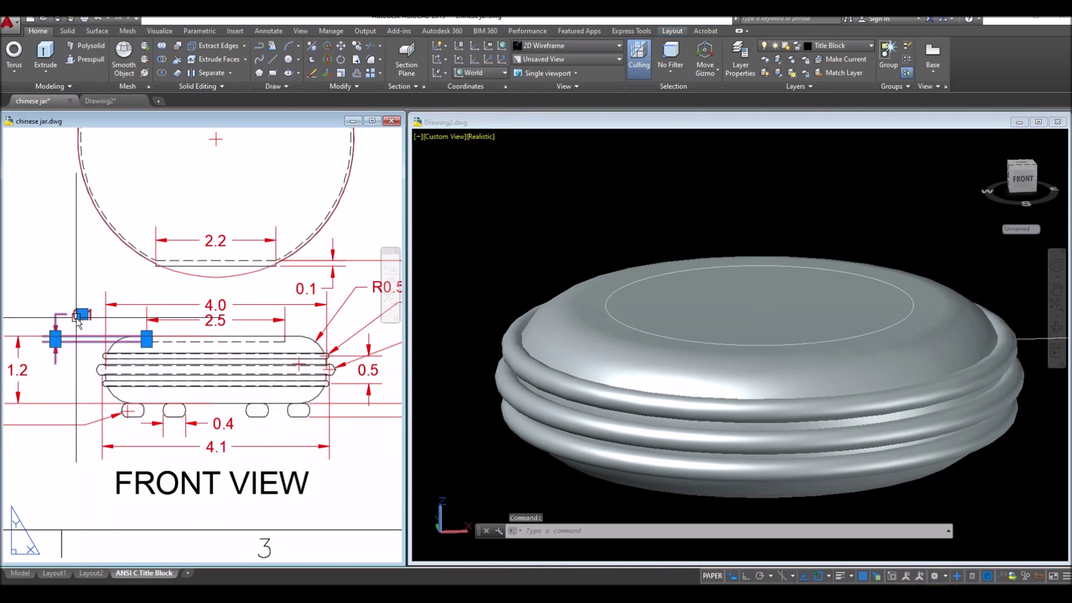
{"action": "key", "text": "Escape"}
{"action": "left_click", "coordinate": [702, 186]}
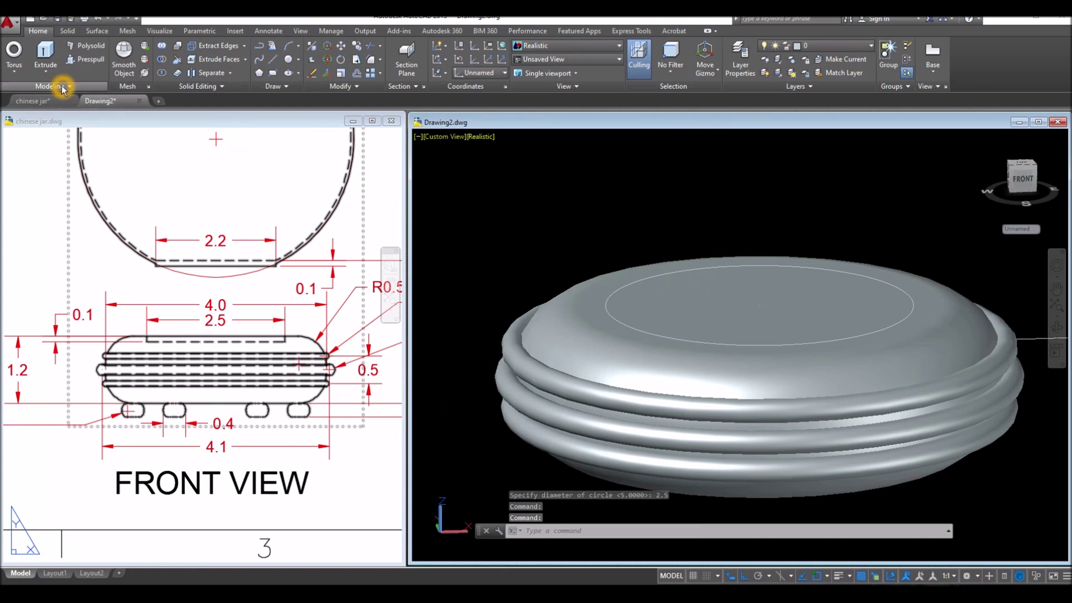
{"action": "left_click", "coordinate": [89, 59]}
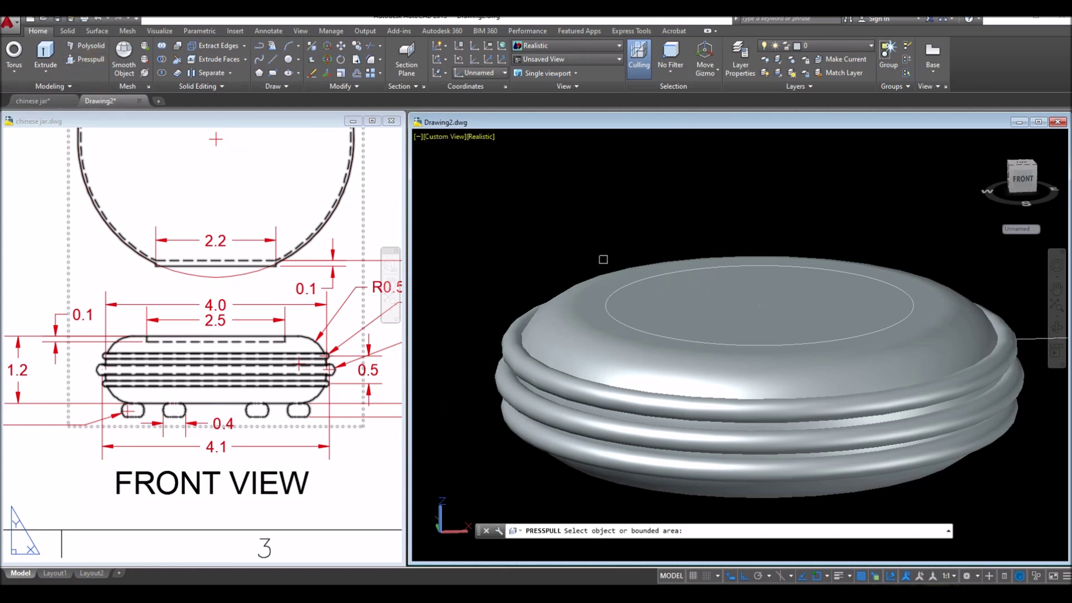
{"action": "left_click", "coordinate": [677, 305]}
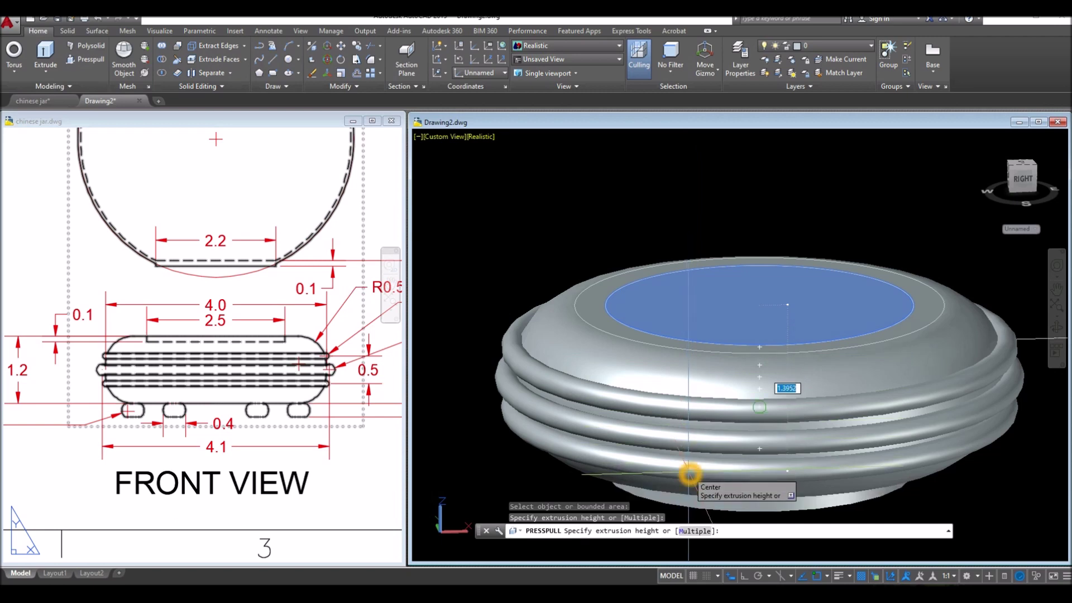
{"action": "key", "text": "Return"}
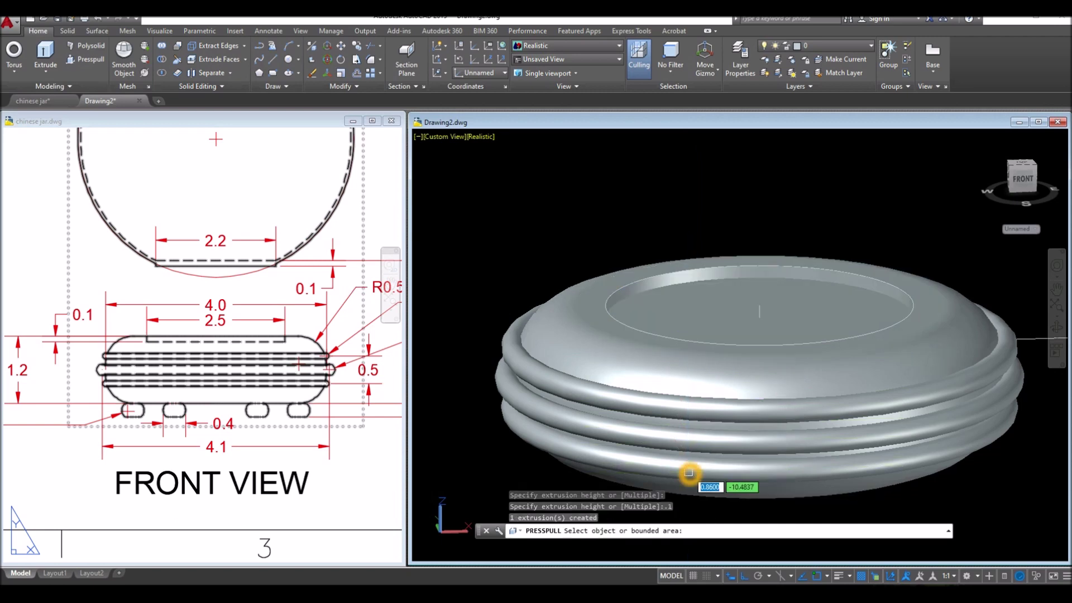
{"action": "key", "text": "Return"}
With Ortho off, copy the recess's rim circle from its centre to the centre of the base's flat underside
{"action": "middle_click_drag", "start_coordinate": [575, 227], "coordinate": [609, 204], "text": "shift"}
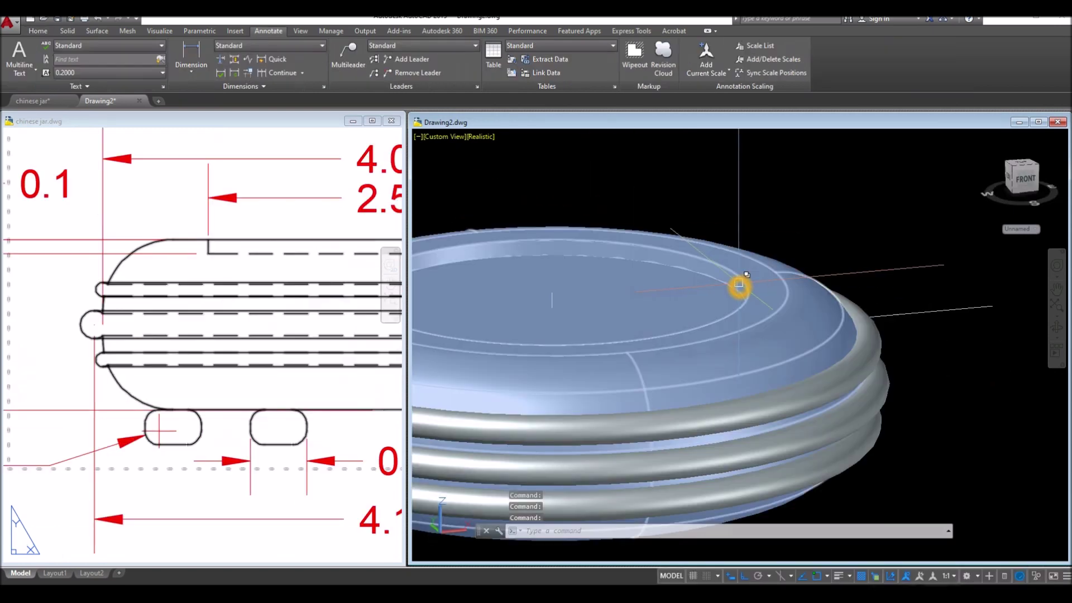
{"action": "left_click", "coordinate": [739, 283]}
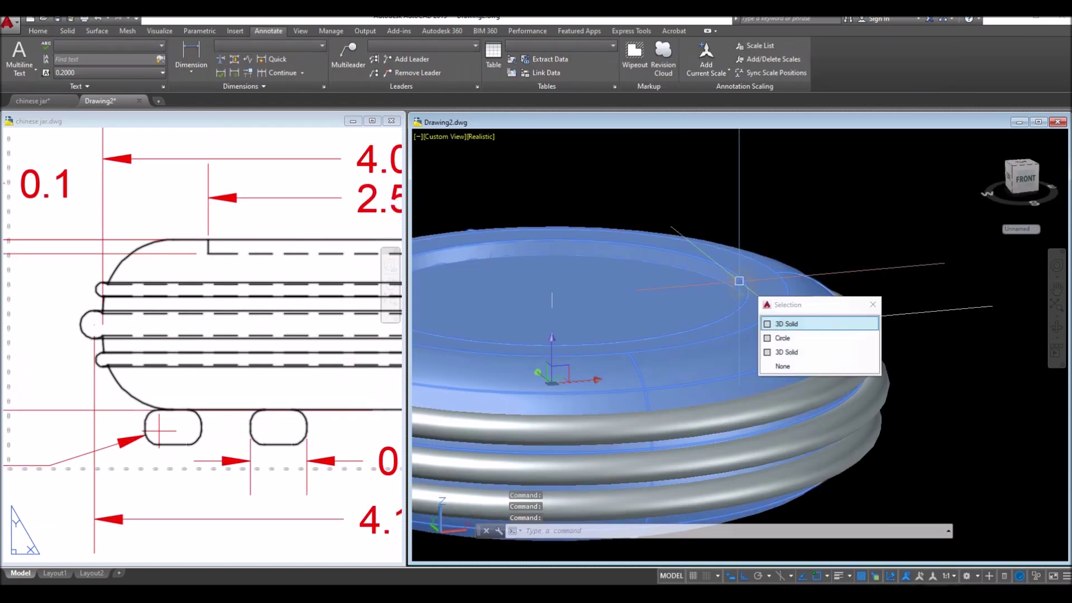
{"action": "left_click", "coordinate": [794, 338]}
{"action": "right_click", "coordinate": [784, 202]}
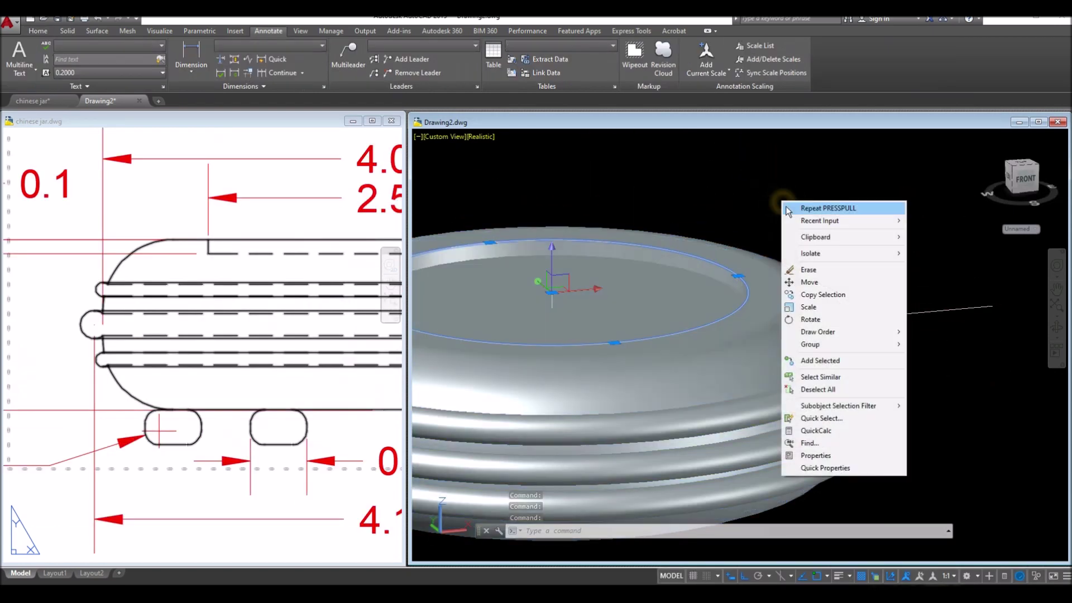
{"action": "left_click", "coordinate": [827, 295]}
{"action": "right_click", "coordinate": [551, 291], "text": "shift"}
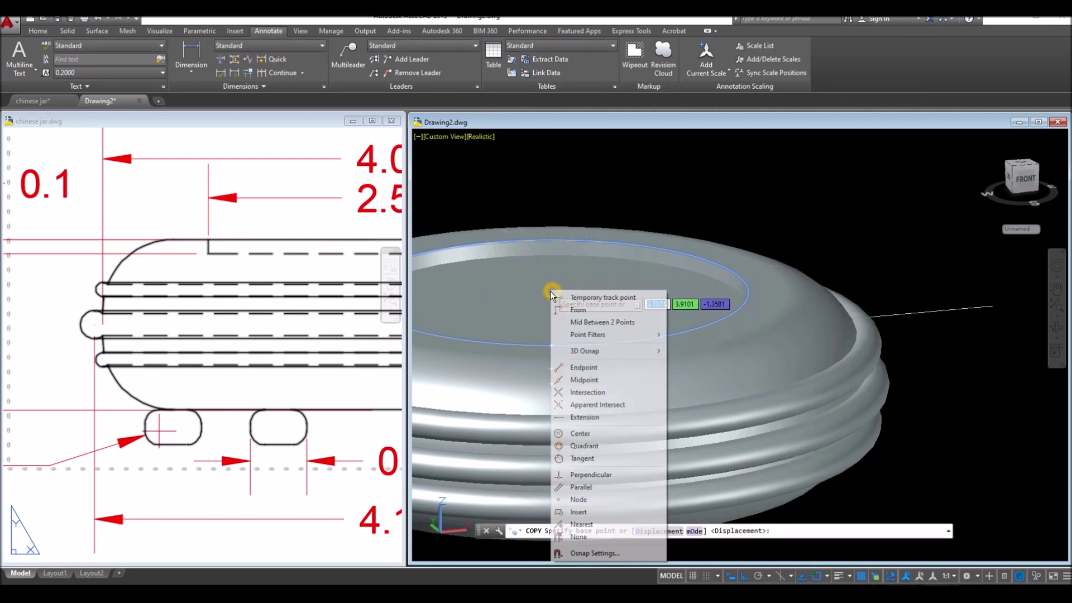
{"action": "left_click", "coordinate": [591, 435]}
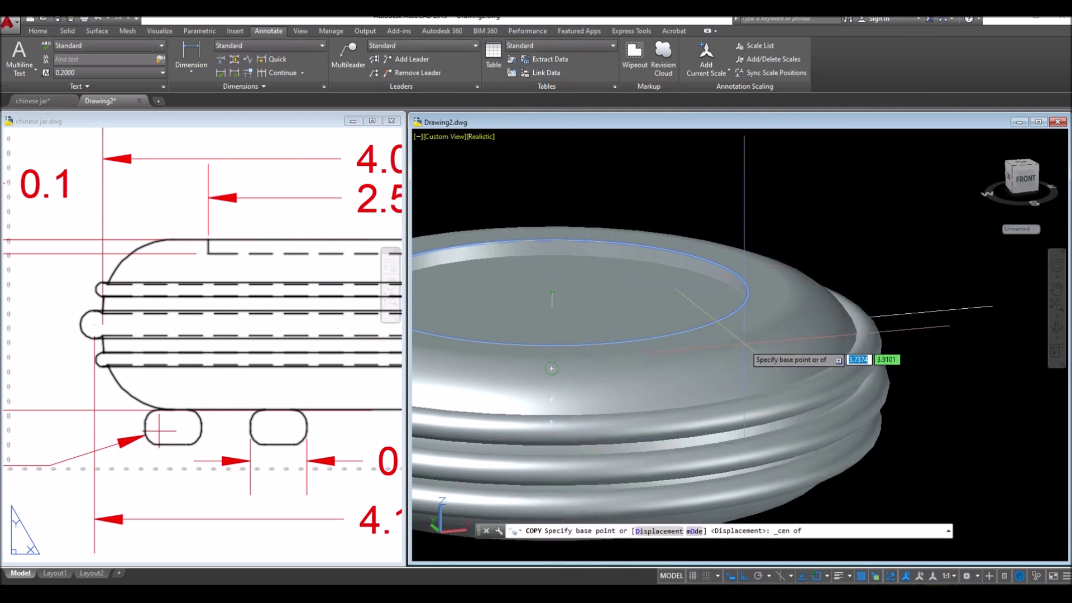
{"action": "left_click", "coordinate": [719, 324]}
{"action": "scroll", "coordinate": [727, 353], "scroll_direction": "down", "scroll_amount": 2}
{"action": "scroll", "coordinate": [720, 357], "scroll_direction": "down", "scroll_amount": 3}
{"action": "key", "text": "F8"}
{"action": "middle_click_drag", "start_coordinate": [723, 280], "coordinate": [710, 418], "text": "shift"}
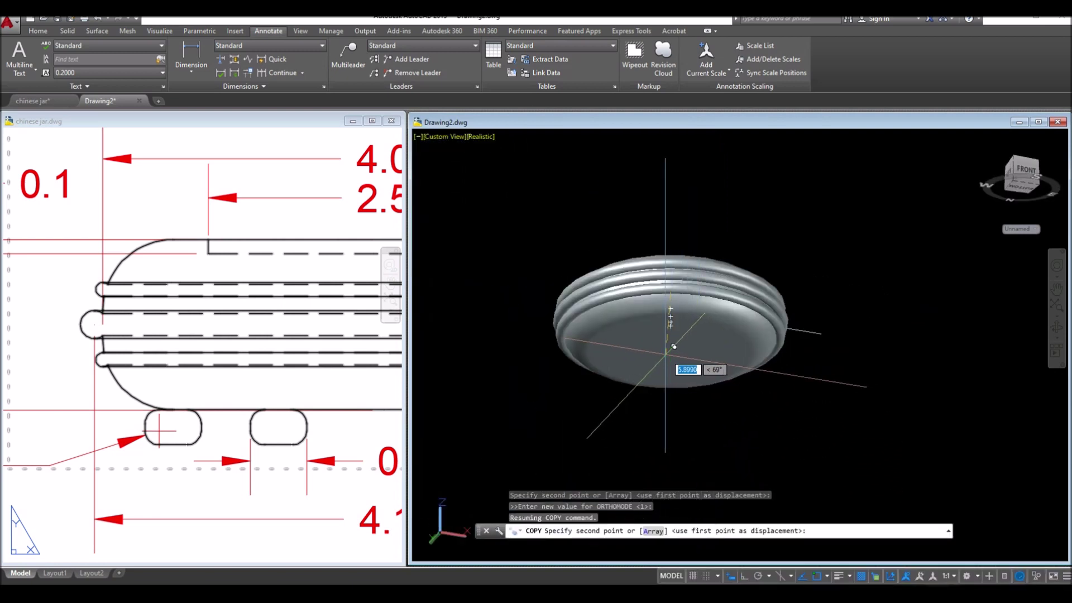
{"action": "right_click", "coordinate": [673, 351], "text": "shift"}
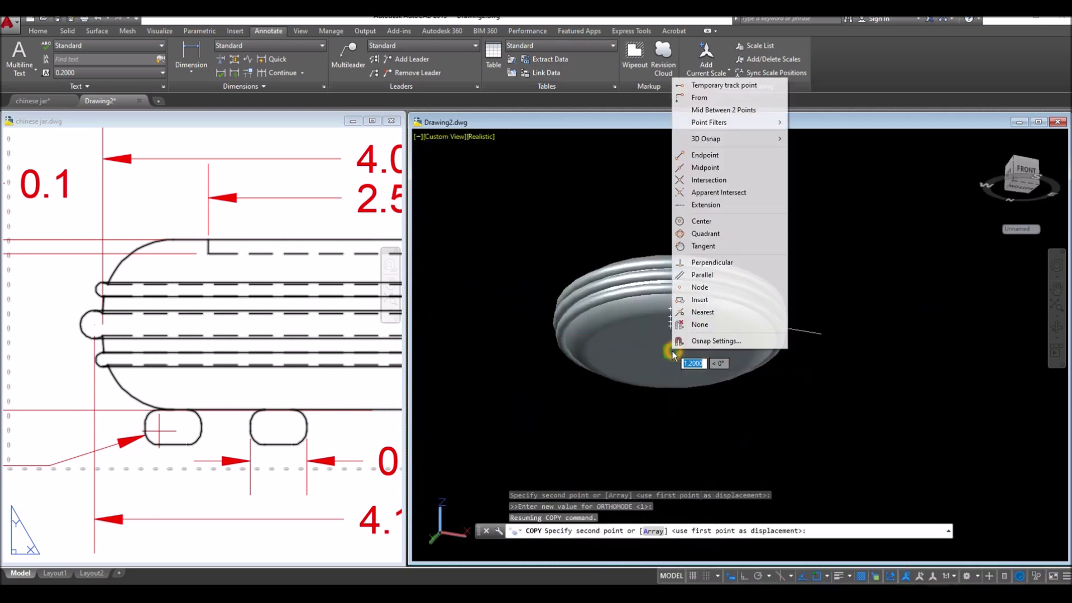
{"action": "mouse_move", "coordinate": [732, 139]}
{"action": "left_click", "coordinate": [809, 163]}
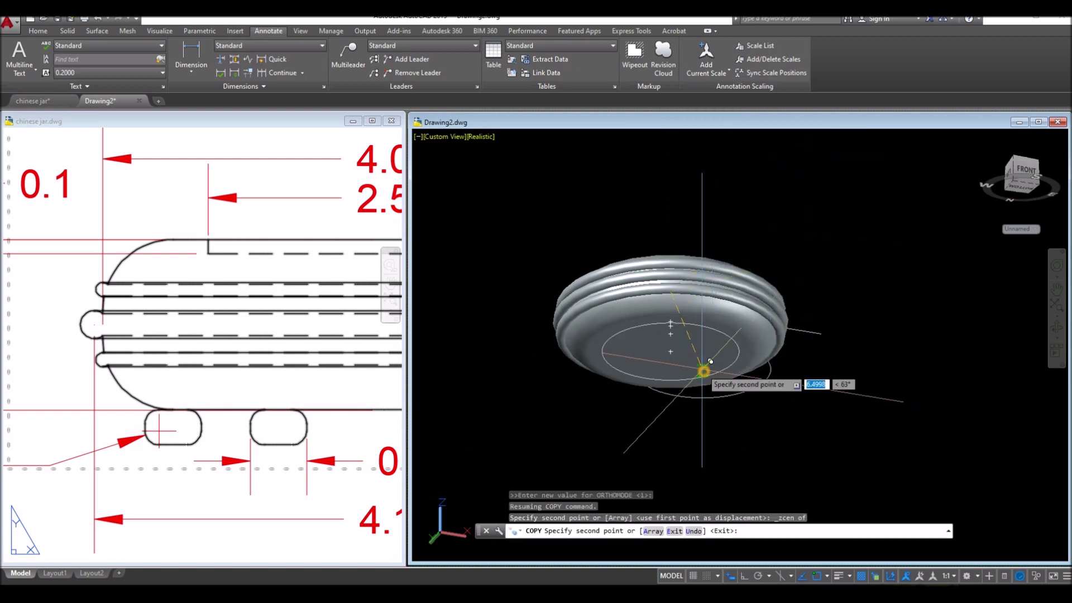
{"action": "right_click", "coordinate": [826, 305]}
{"action": "left_click", "coordinate": [842, 308]}
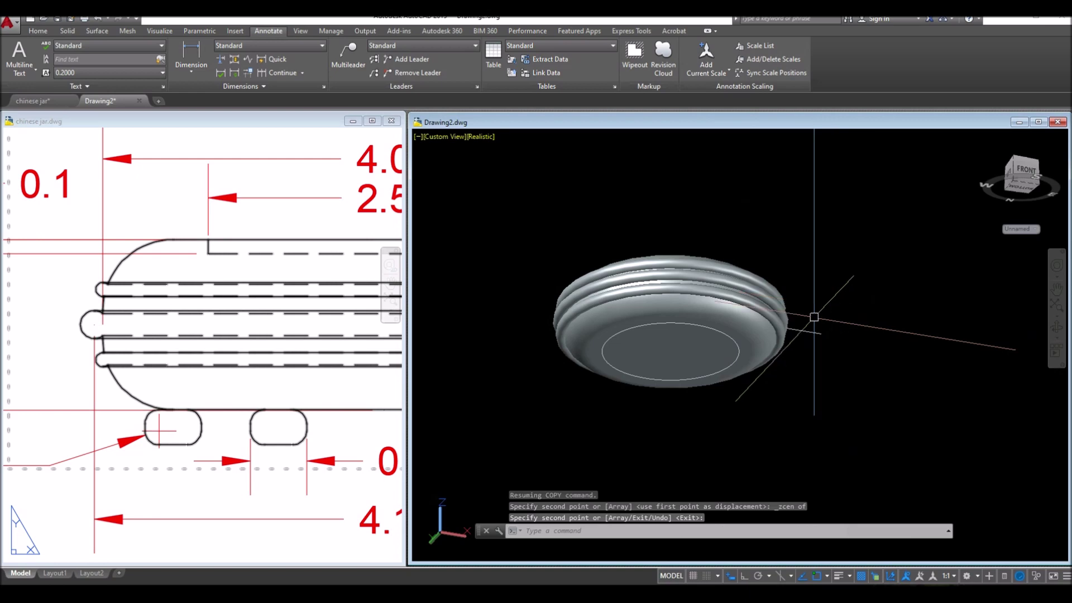
{"action": "left_click", "coordinate": [135, 433]}
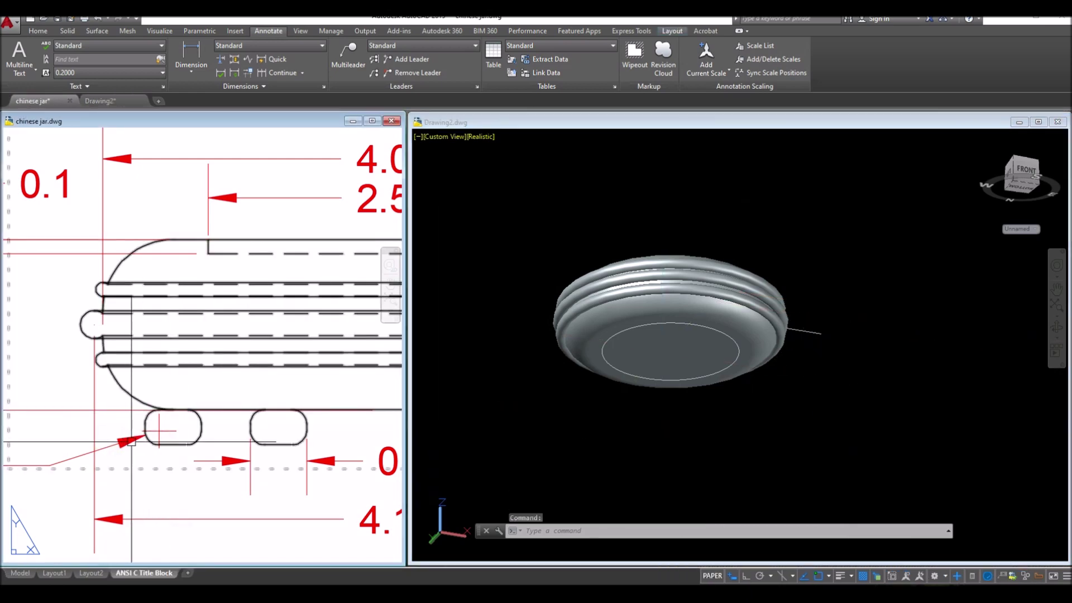
{"action": "scroll", "coordinate": [191, 445], "scroll_direction": "down", "scroll_amount": 5}
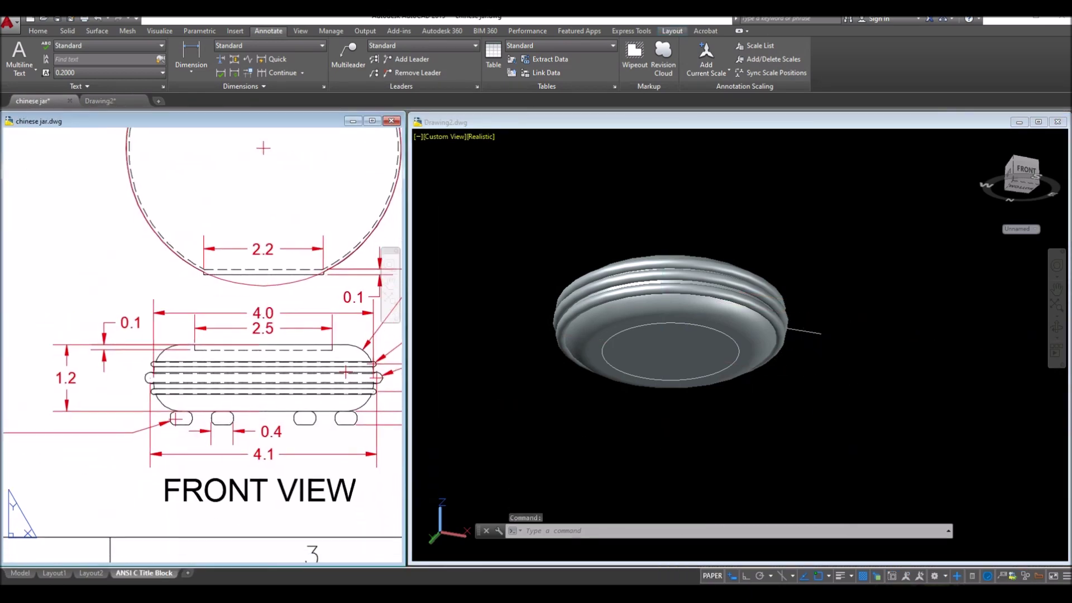
{"action": "left_click", "coordinate": [606, 423]}
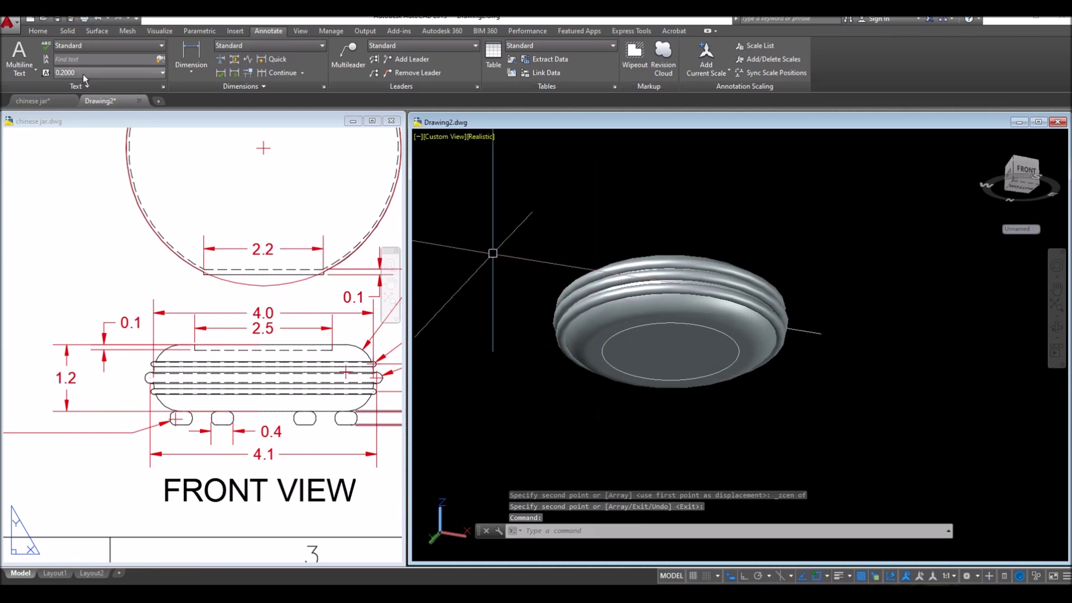
{"action": "left_click", "coordinate": [38, 31]}
{"action": "left_click", "coordinate": [17, 72]}
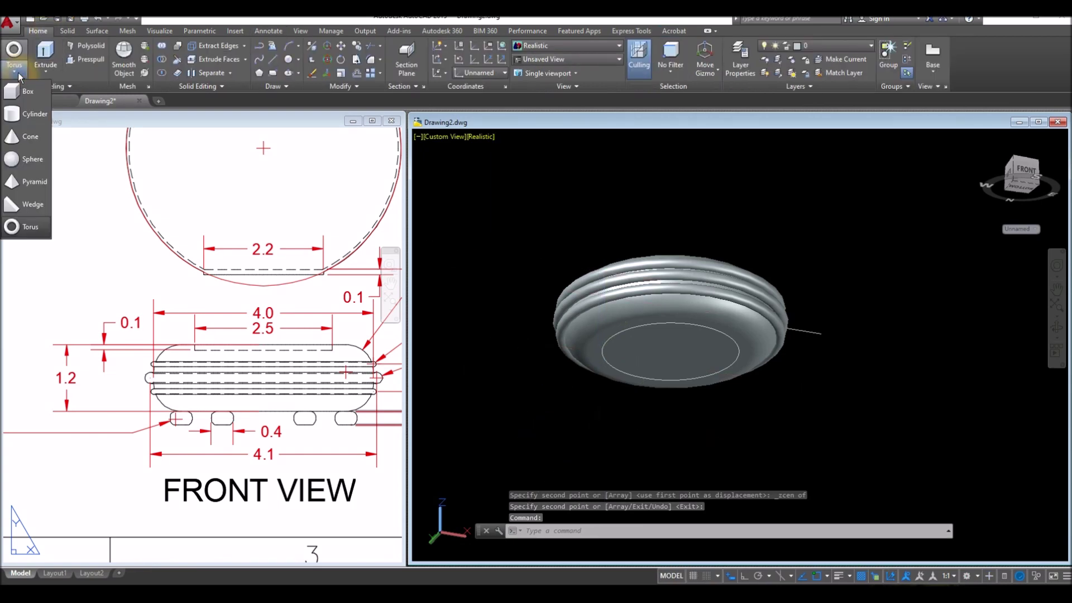
{"action": "left_click", "coordinate": [35, 112]}
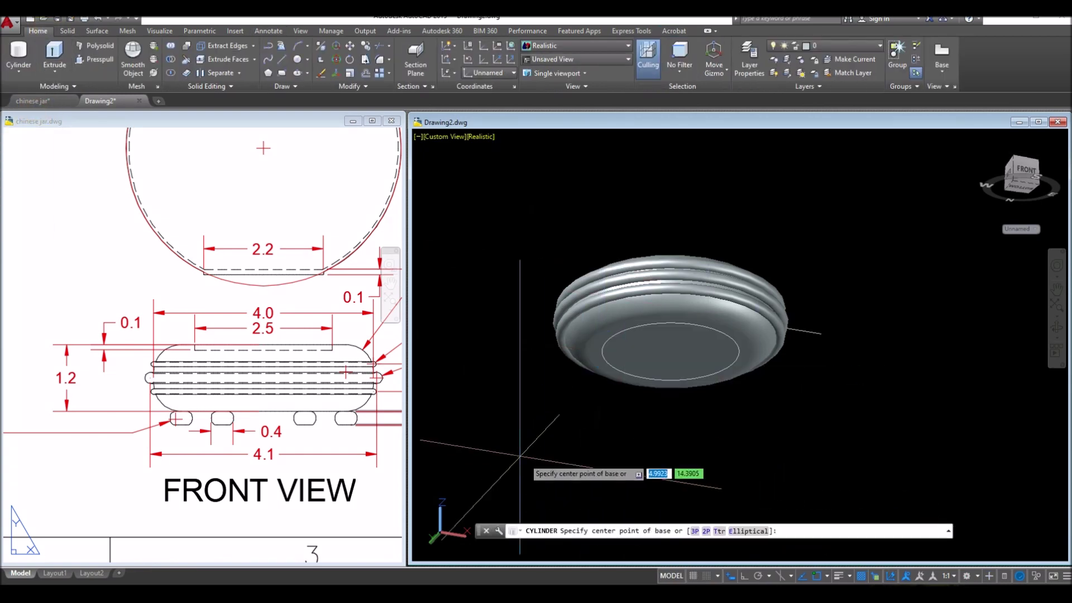
{"action": "scroll", "coordinate": [510, 398], "scroll_direction": "up", "scroll_amount": 3}
{"action": "left_click", "coordinate": [510, 399]}
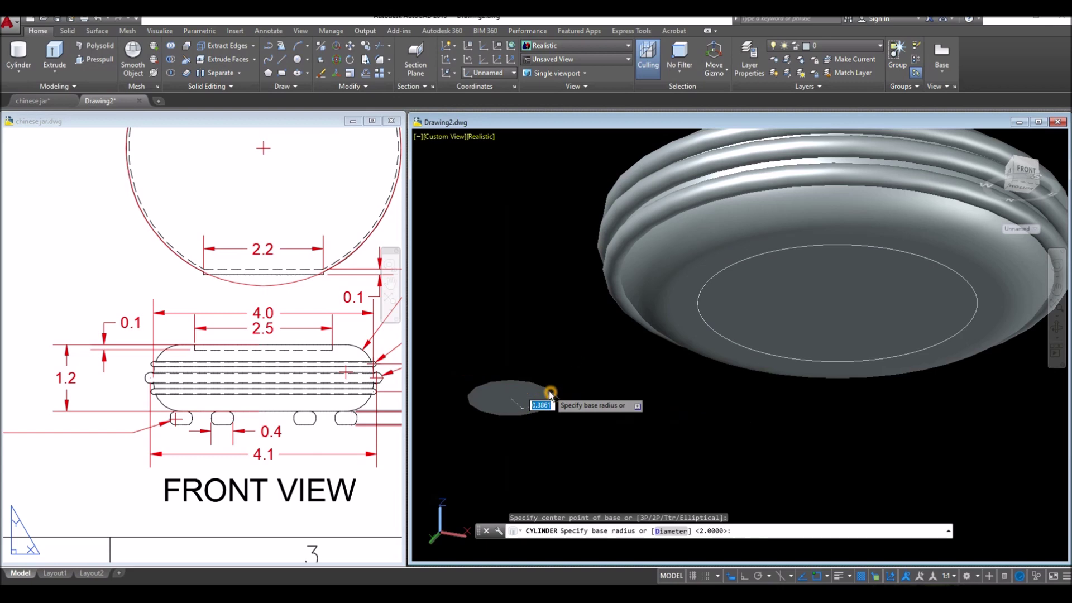
{"action": "right_click", "coordinate": [551, 395]}
{"action": "left_click", "coordinate": [582, 440]}
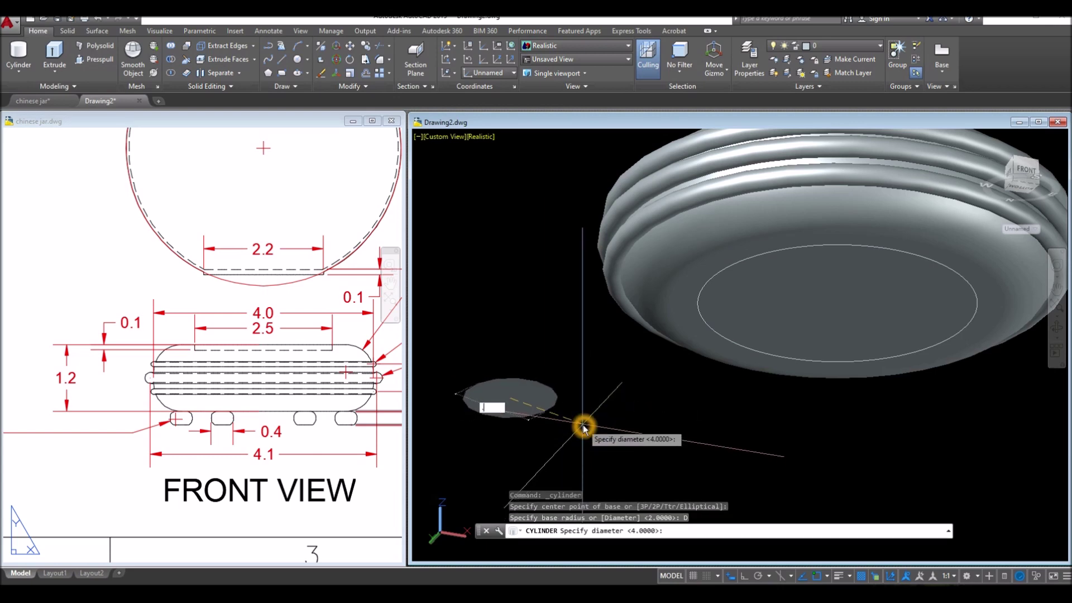
{"action": "key", "text": "Return"}
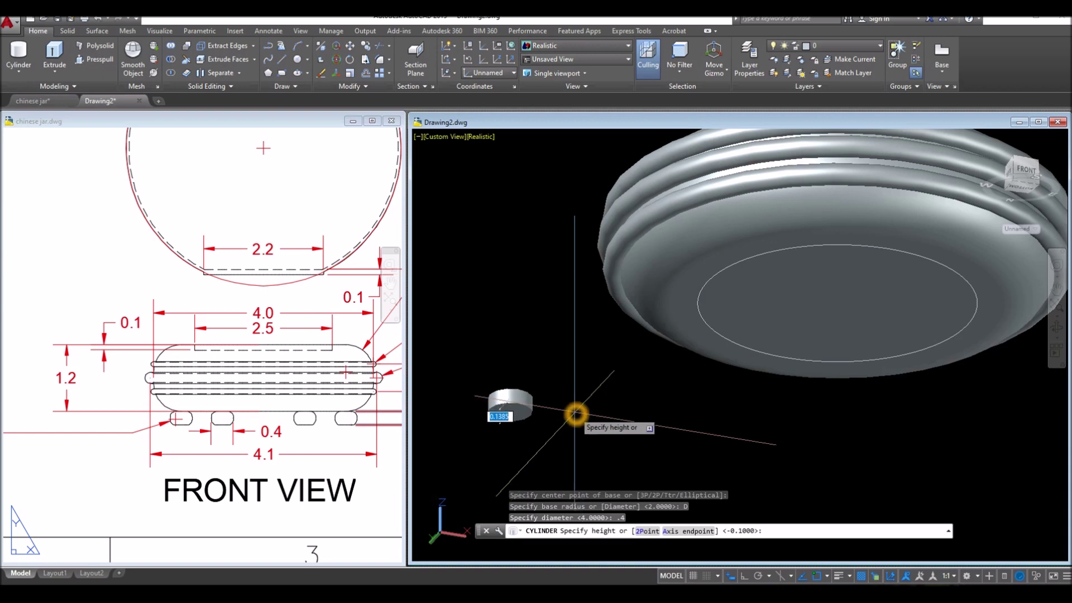
{"action": "left_click", "coordinate": [540, 373]}
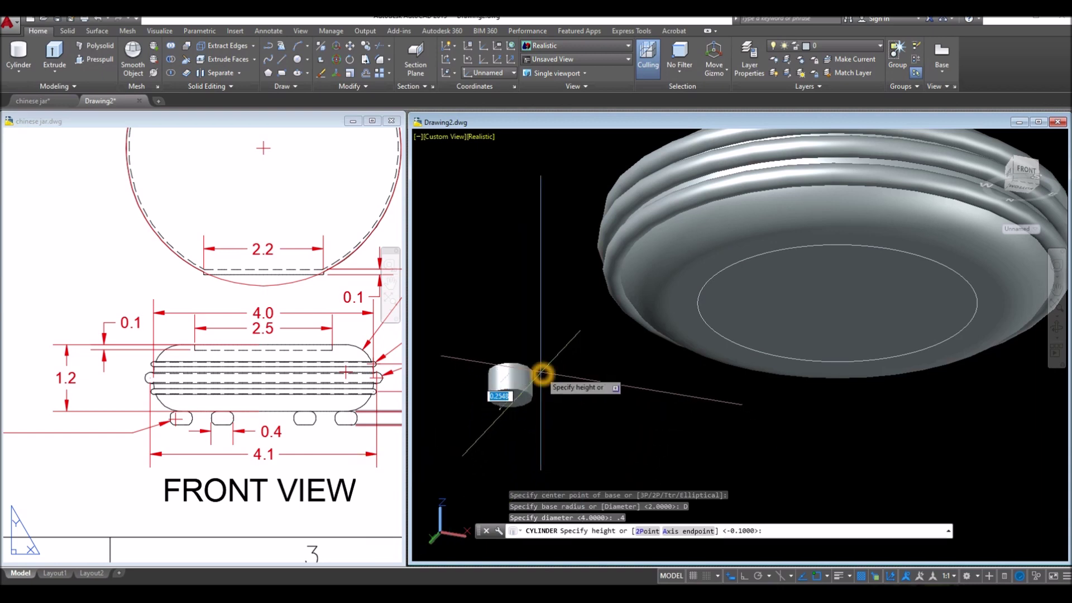
{"action": "key", "text": "Escape"}
In the reference drawing, move the 0.3 foot-height dimension closer to the front view of the base
{"action": "left_click", "coordinate": [333, 431]}
{"action": "middle_click_drag", "start_coordinate": [333, 431], "coordinate": [212, 442]}
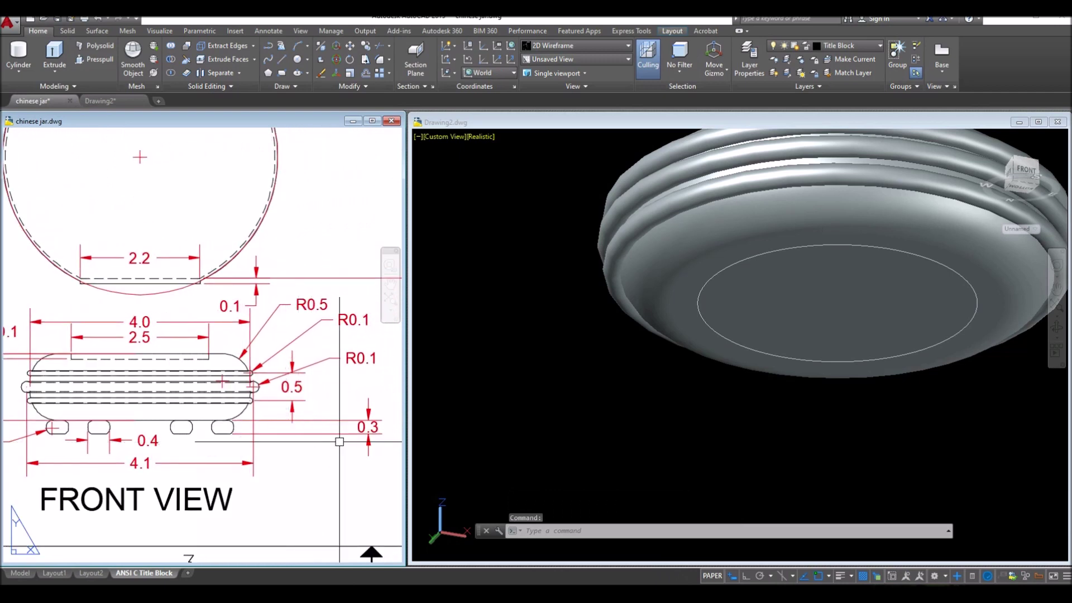
{"action": "left_click", "coordinate": [369, 426]}
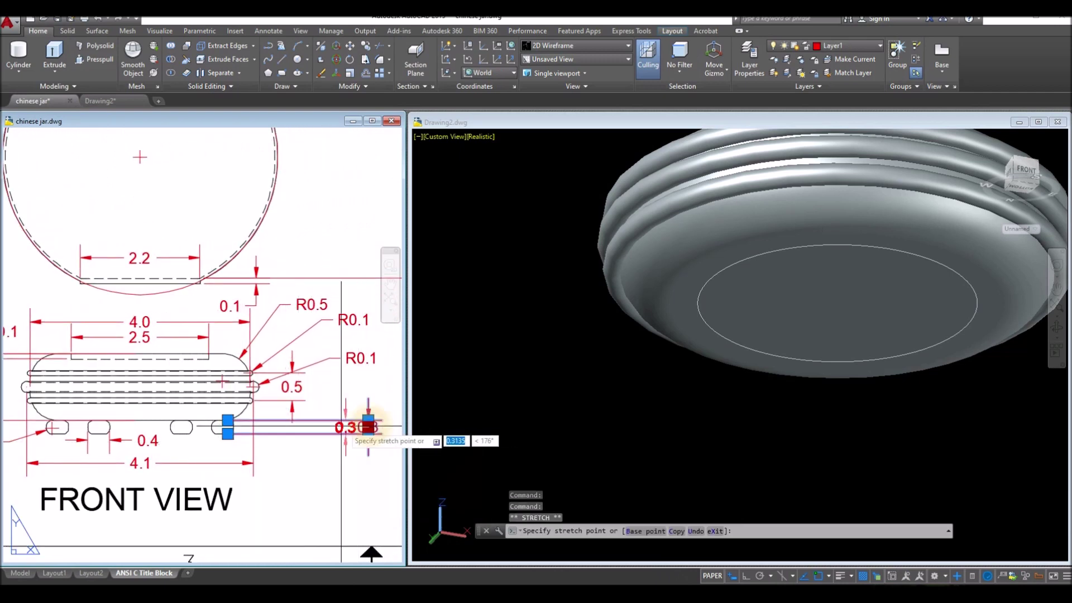
{"action": "left_click", "coordinate": [309, 428]}
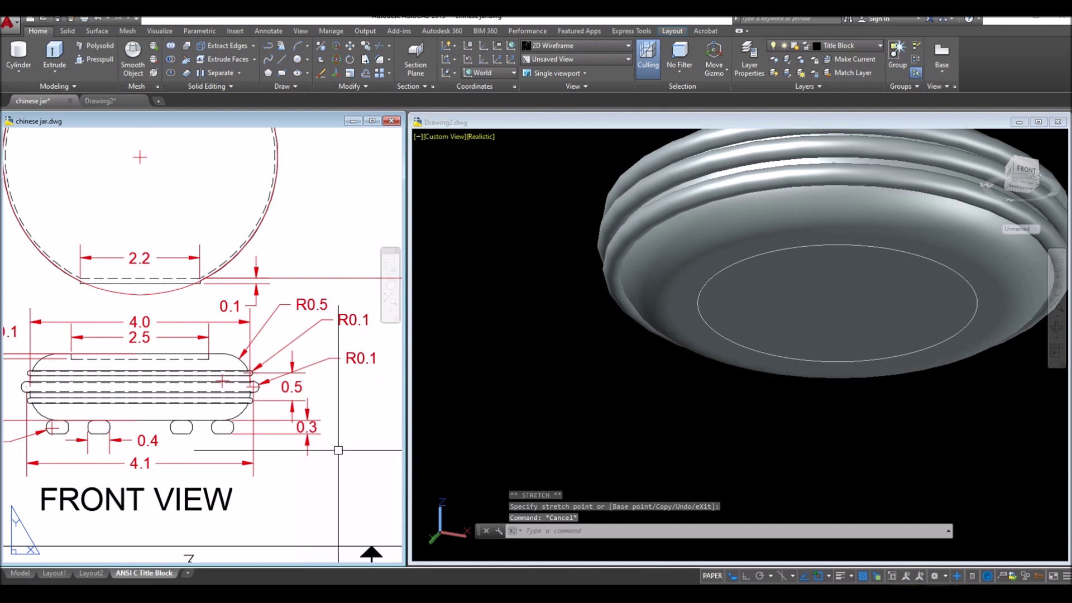
In the 3D model, create a cylinder of diameter 0.4 and height 0.3 in the empty space beside the base
{"action": "left_click", "coordinate": [536, 400]}
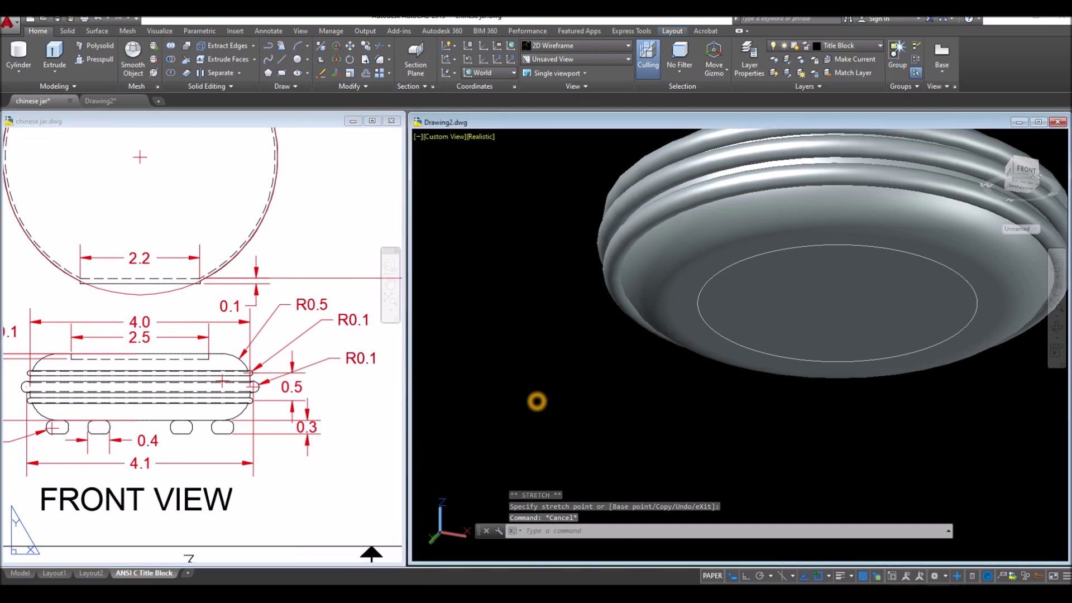
{"action": "left_click", "coordinate": [19, 53]}
{"action": "left_click", "coordinate": [563, 379]}
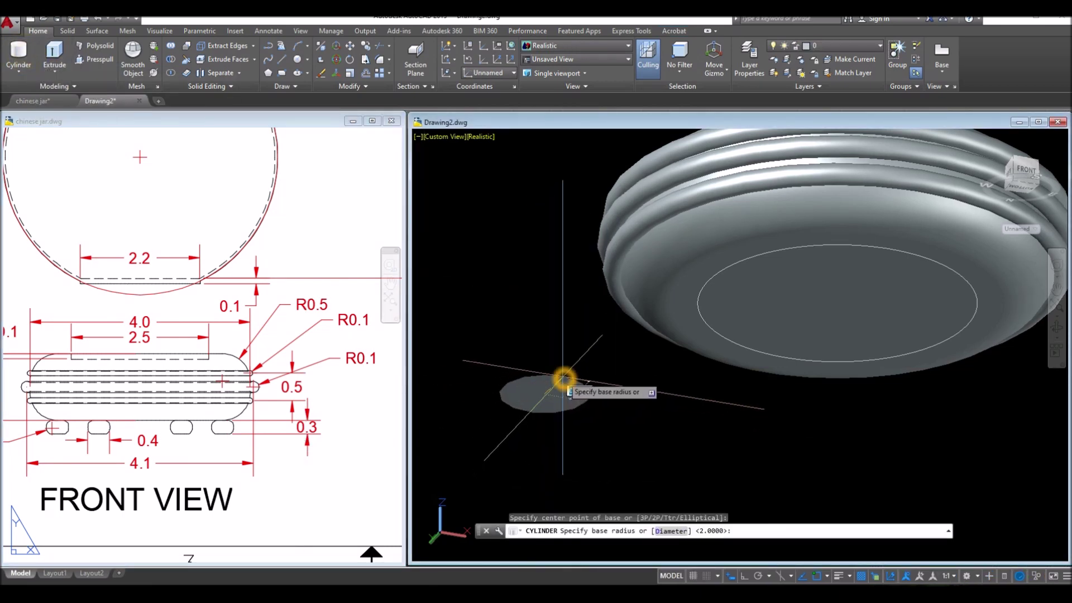
{"action": "right_click", "coordinate": [564, 379]}
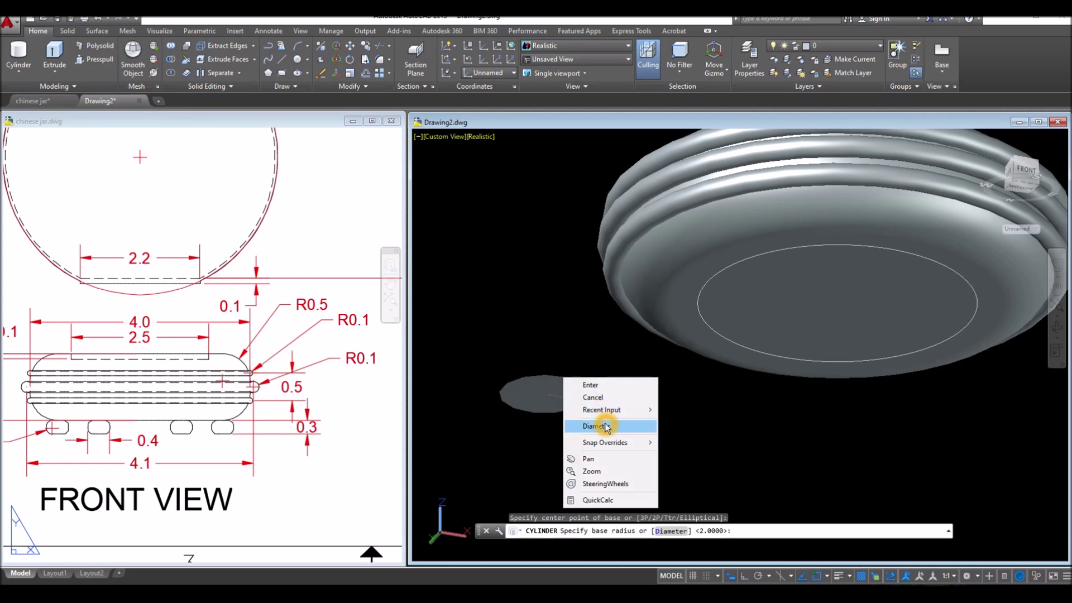
{"action": "left_click", "coordinate": [606, 427]}
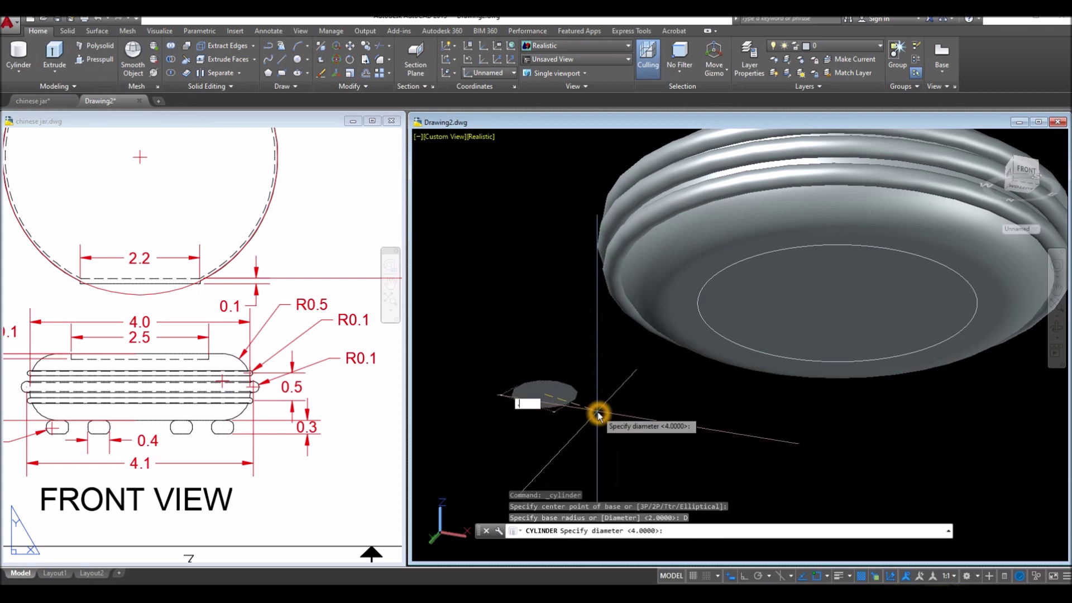
{"action": "key", "text": "Return"}
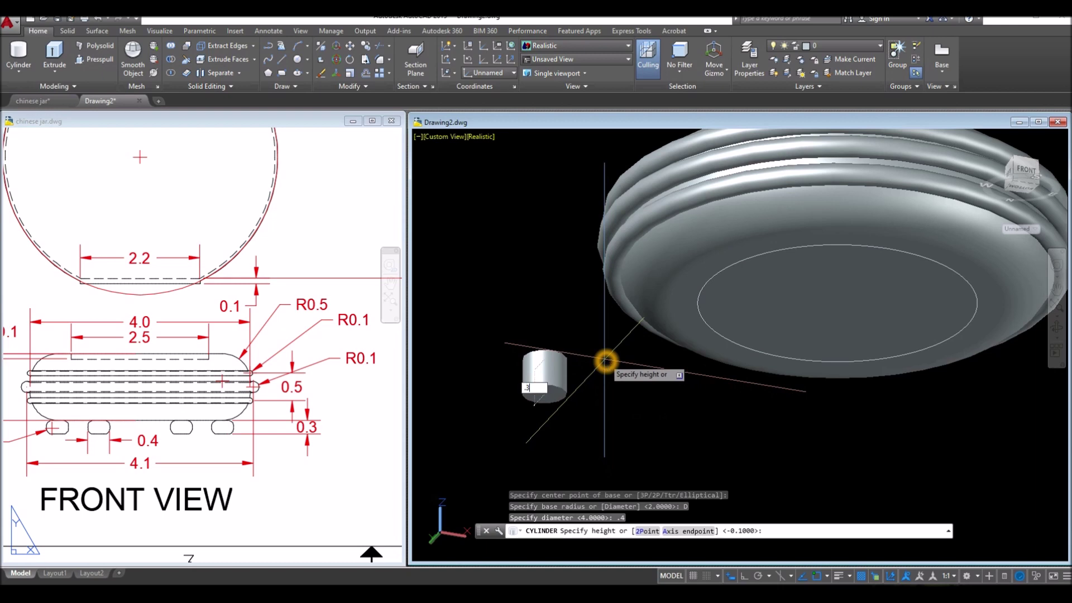
{"action": "key", "text": "Return"}
Move the small cylinder from the centre of its upper face to a quadrant of the circle on the base's underside
{"action": "scroll", "coordinate": [608, 369], "scroll_direction": "down", "scroll_amount": 5}
{"action": "left_click", "coordinate": [568, 323]}
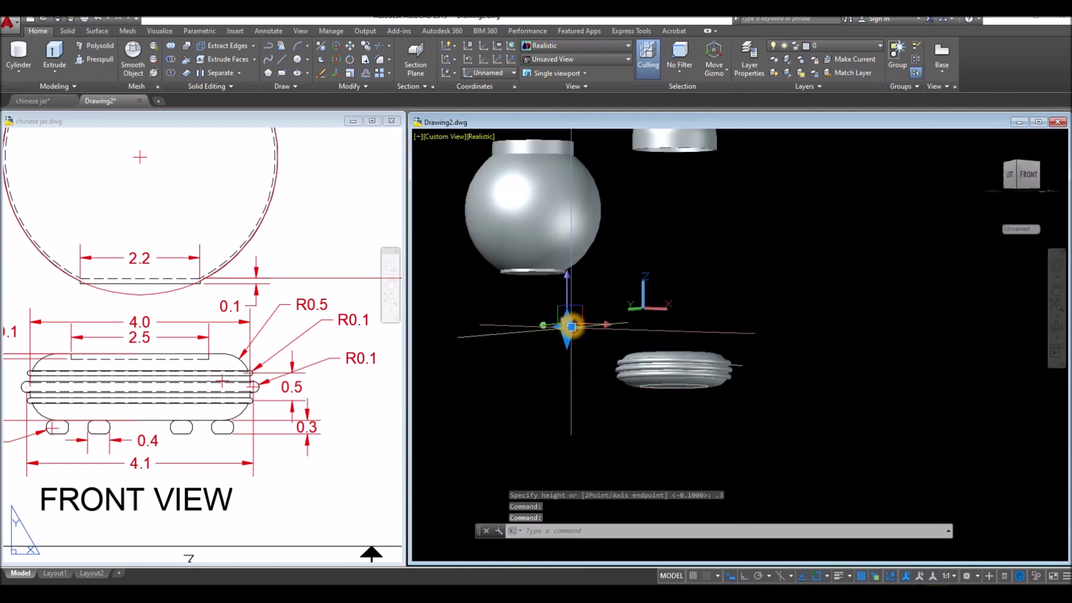
{"action": "right_click", "coordinate": [744, 208]}
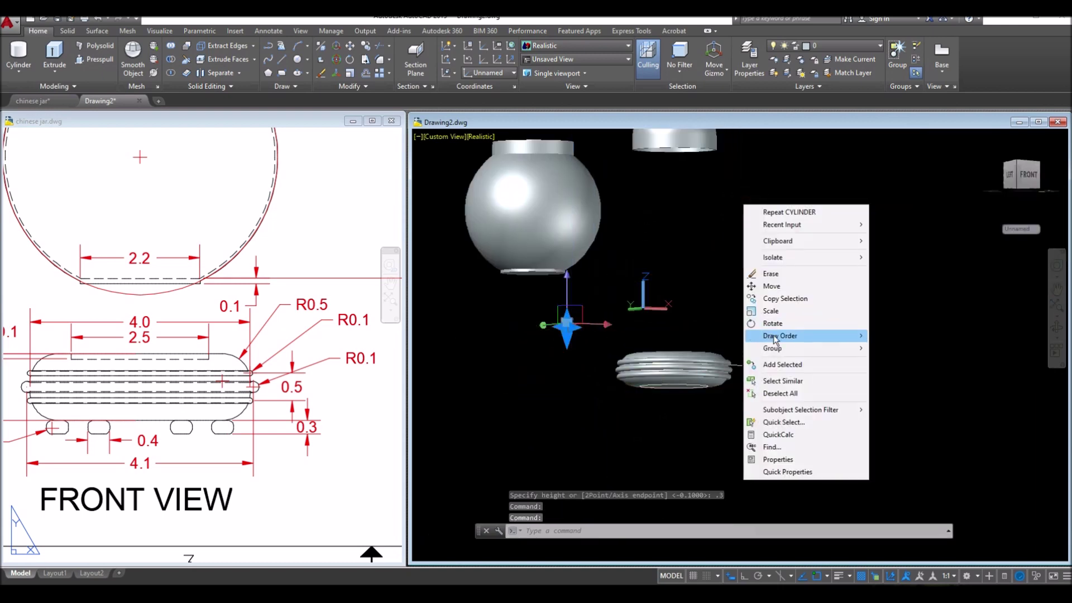
{"action": "left_click", "coordinate": [779, 288]}
{"action": "scroll", "coordinate": [560, 306], "scroll_direction": "up", "scroll_amount": 3}
{"action": "scroll", "coordinate": [592, 318], "scroll_direction": "up", "scroll_amount": 2}
{"action": "scroll", "coordinate": [576, 313], "scroll_direction": "up", "scroll_amount": 6}
{"action": "key", "text": "F8"}
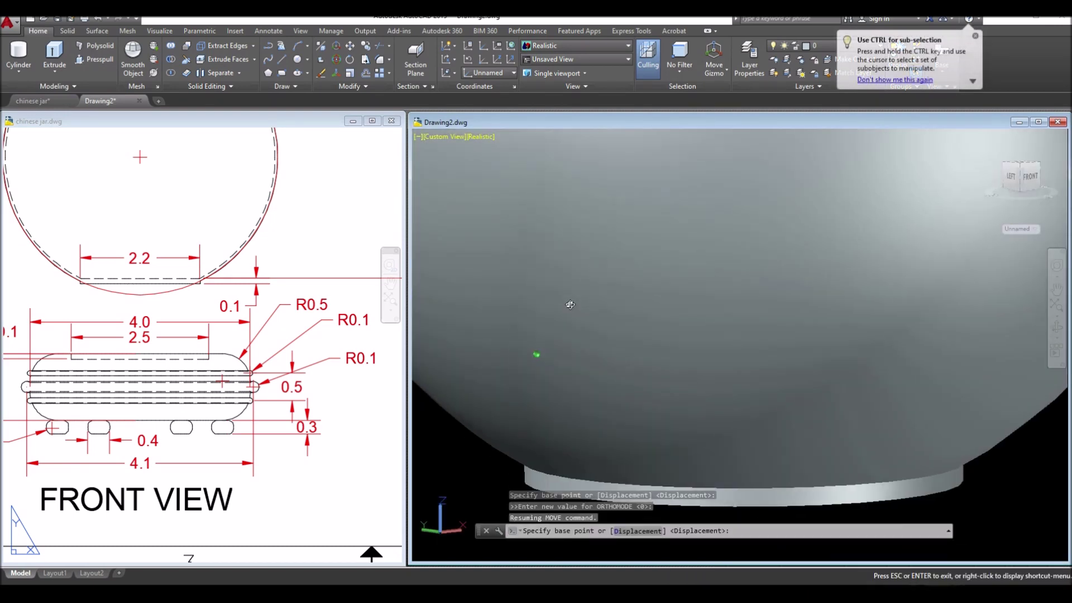
{"action": "scroll", "coordinate": [571, 297], "scroll_direction": "up", "scroll_amount": 2}
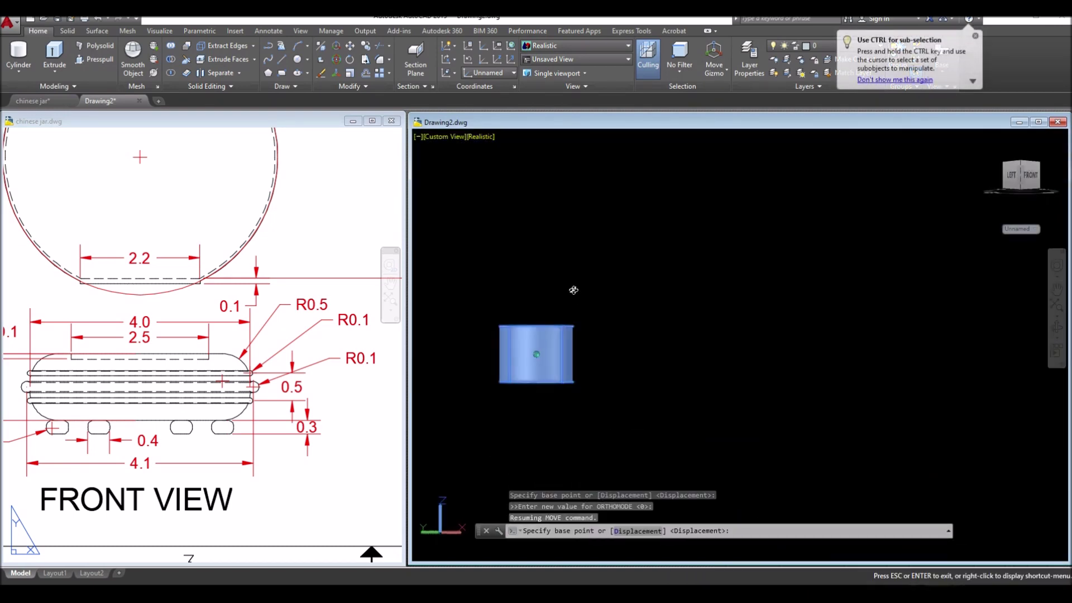
{"action": "left_click", "coordinate": [545, 324]}
{"action": "scroll", "coordinate": [642, 329], "scroll_direction": "down", "scroll_amount": 4}
{"action": "scroll", "coordinate": [679, 373], "scroll_direction": "up", "scroll_amount": 5}
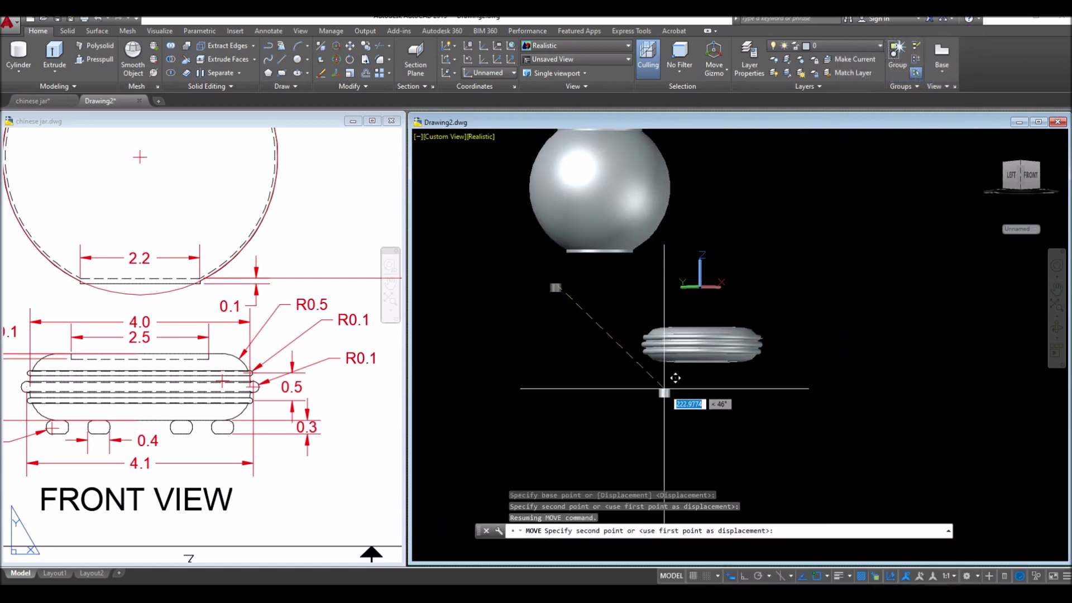
{"action": "scroll", "coordinate": [687, 355], "scroll_direction": "down", "scroll_amount": 2}
{"action": "middle_click_drag", "start_coordinate": [684, 354], "coordinate": [695, 335], "text": "shift"}
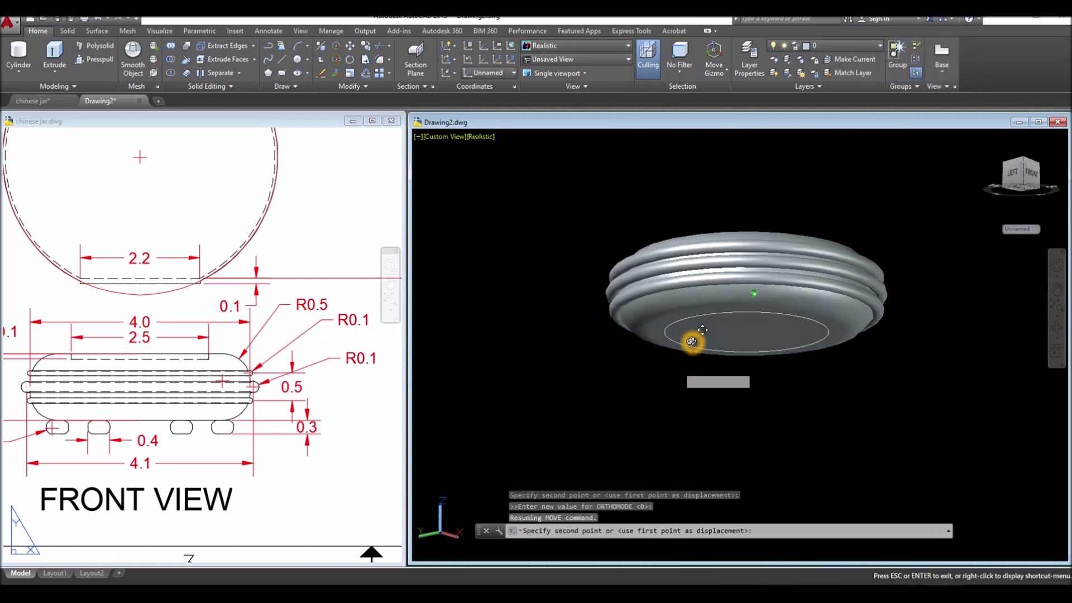
{"action": "scroll", "coordinate": [674, 346], "scroll_direction": "up", "scroll_amount": 2}
{"action": "scroll", "coordinate": [682, 337], "scroll_direction": "up", "scroll_amount": 5}
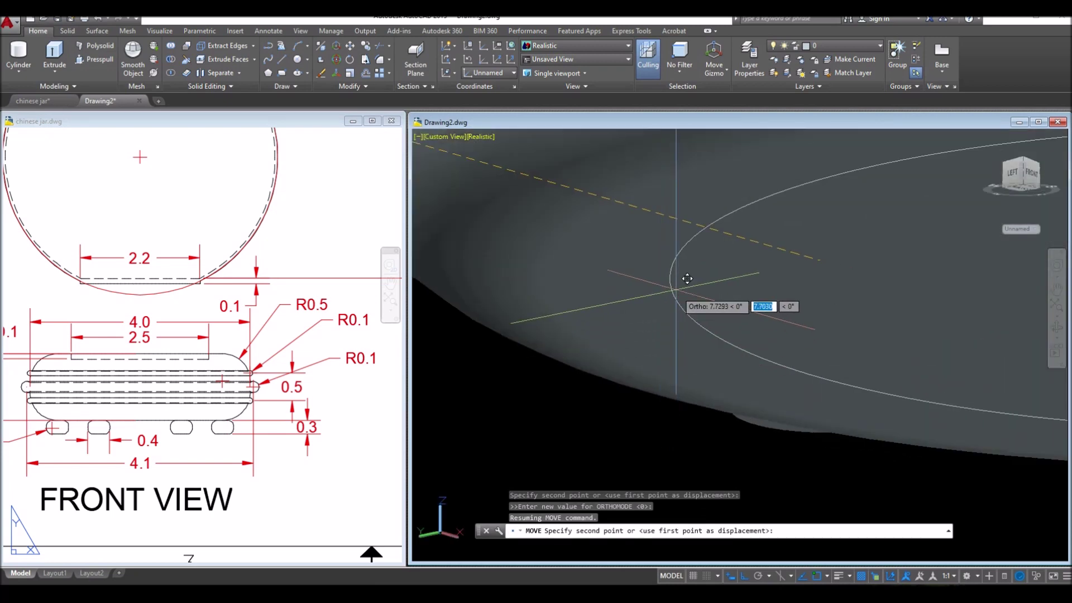
{"action": "right_click", "coordinate": [670, 272], "text": "shift"}
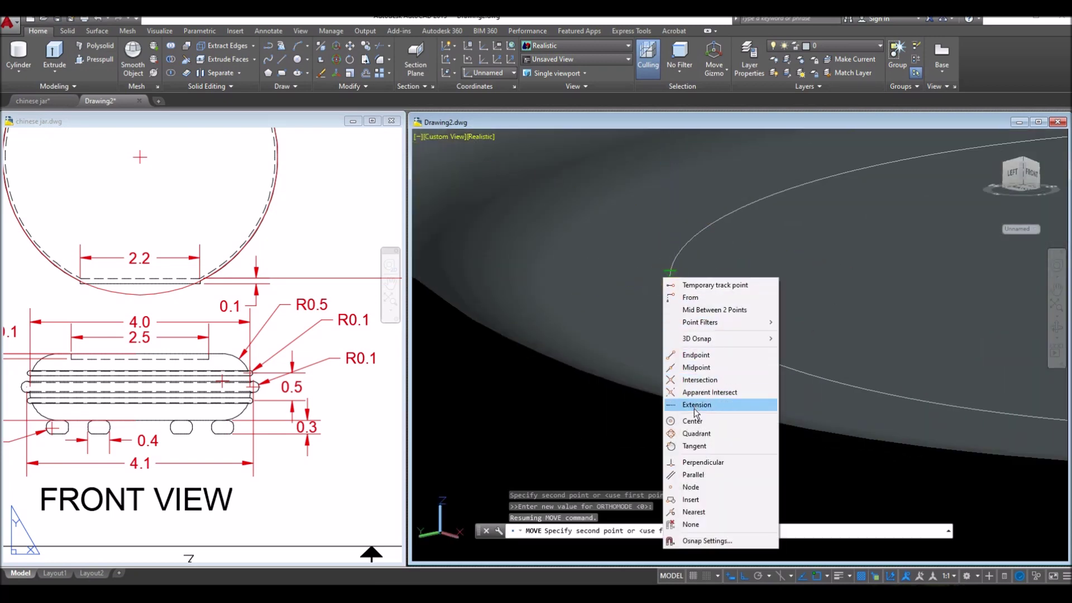
{"action": "left_click", "coordinate": [698, 435]}
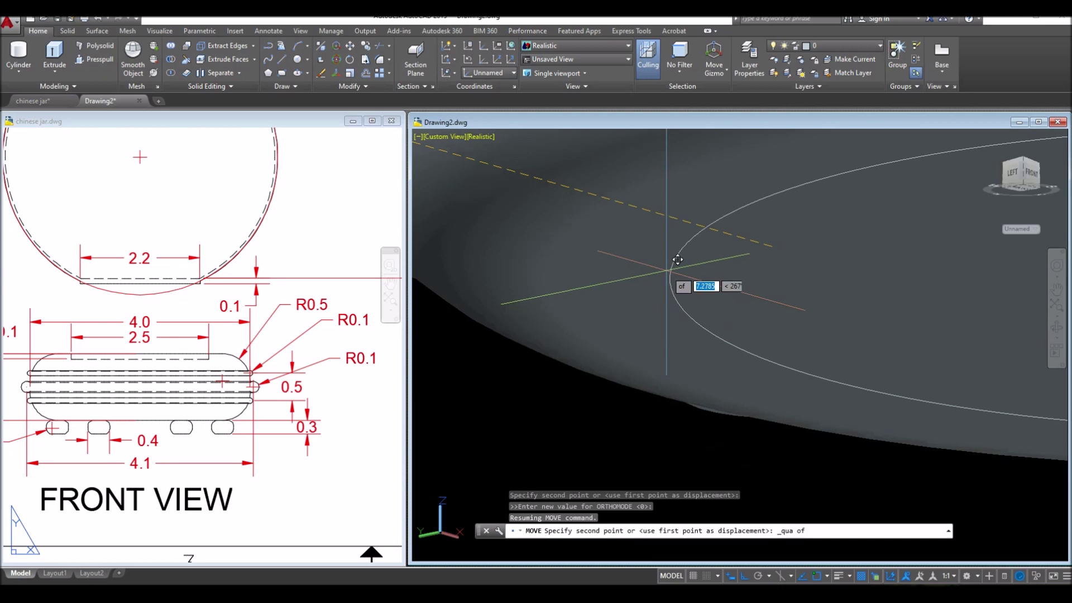
{"action": "left_click", "coordinate": [801, 365]}
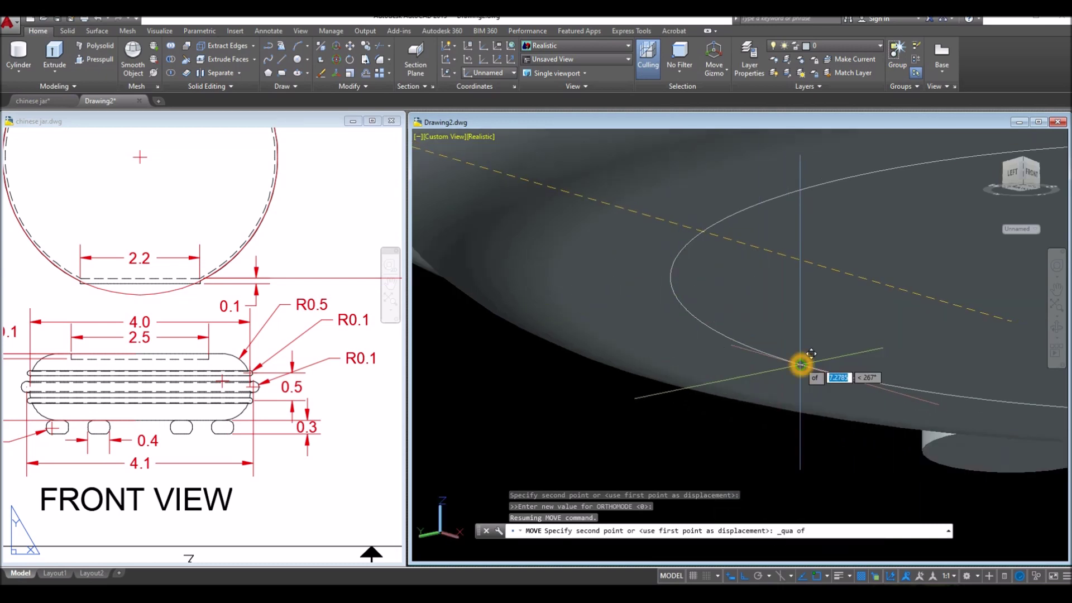
{"action": "middle_click_drag", "start_coordinate": [730, 371], "coordinate": [730, 383], "text": "shift"}
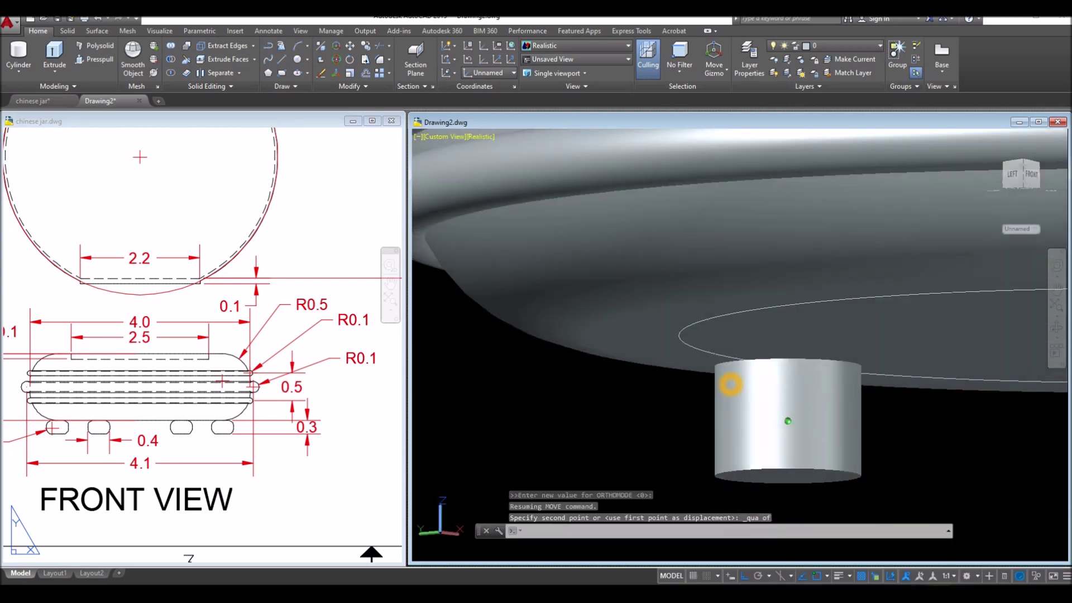
In the reference drawing, move the R0.1 radius label closer to the feet in the front view
{"action": "mouse_move", "coordinate": [270, 434]}
{"action": "middle_mouse_down"}
{"action": "mouse_move", "coordinate": [422, 398]}
{"action": "mouse_move", "coordinate": [598, 404]}
{"action": "mouse_move", "coordinate": [566, 402]}
{"action": "middle_mouse_up"}
{"action": "left_click", "coordinate": [110, 411]}
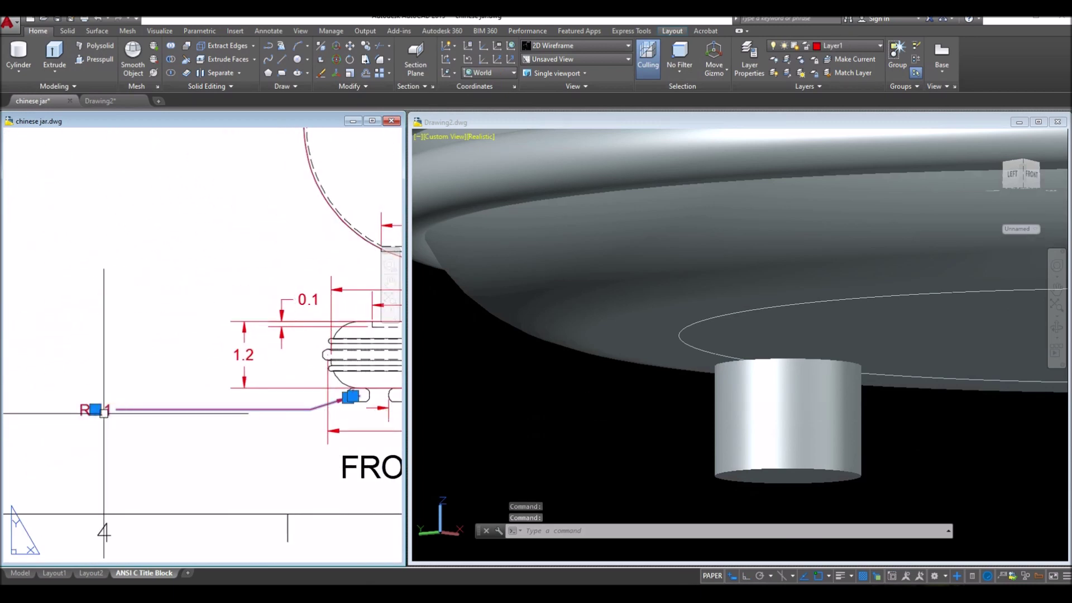
{"action": "left_click", "coordinate": [96, 412]}
{"action": "left_click", "coordinate": [263, 411]}
{"action": "key", "text": "Escape"}
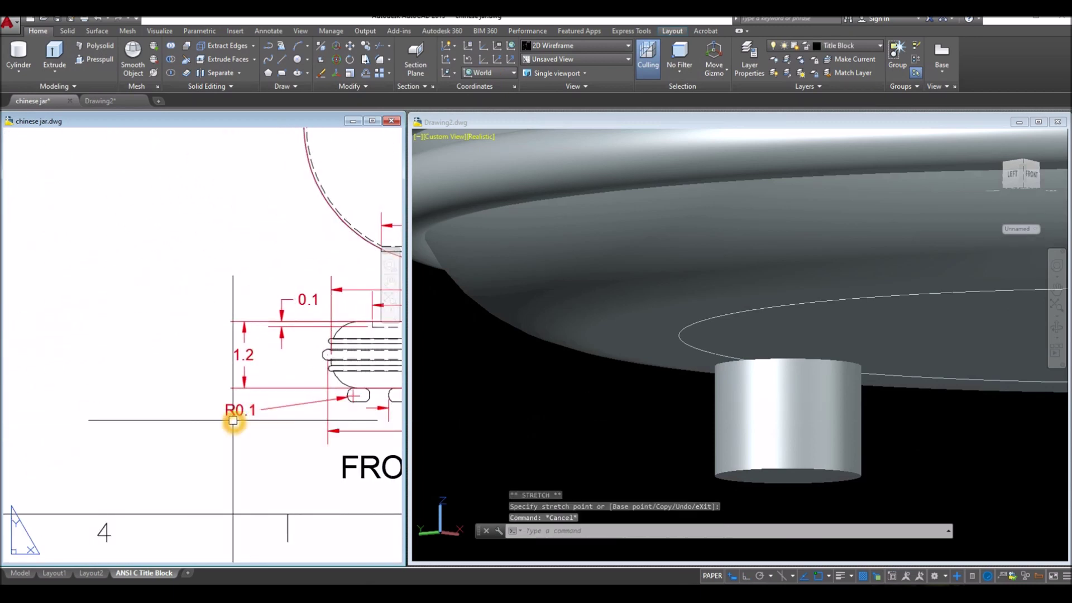
{"action": "middle_click_drag", "start_coordinate": [235, 422], "coordinate": [150, 420]}
In the 3D model, fillet the upper and lower circular edges of the foot cylinder with radius 0.1
{"action": "left_click", "coordinate": [603, 426]}
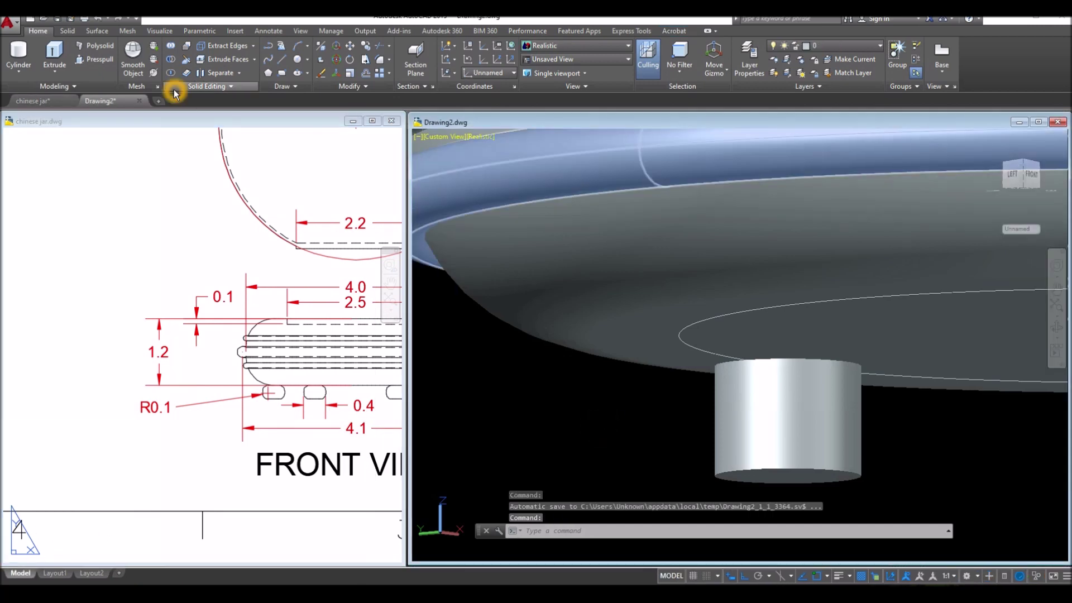
{"action": "left_click", "coordinate": [67, 31]}
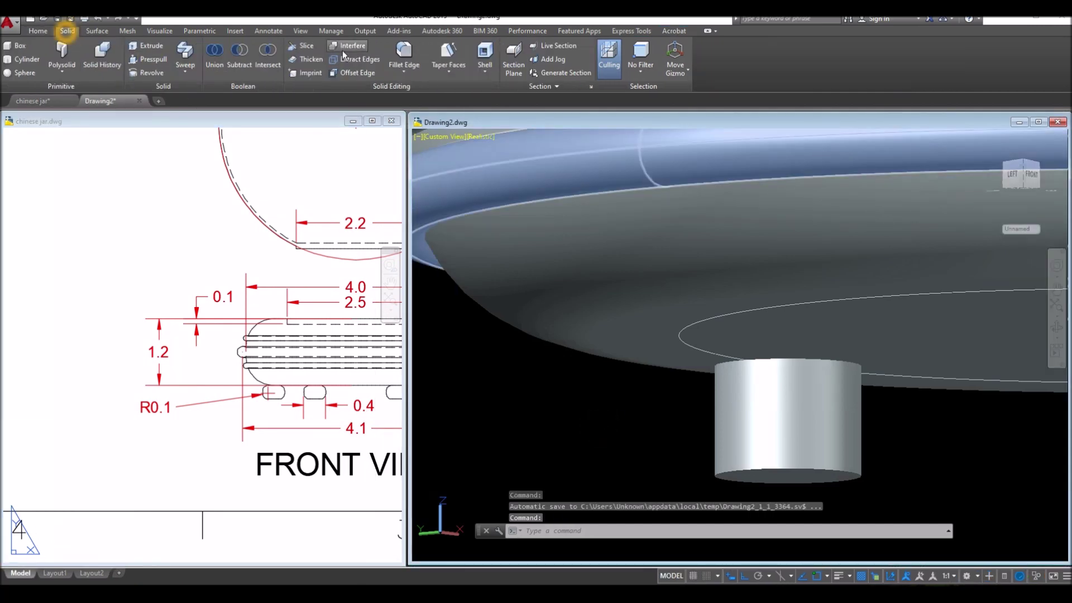
{"action": "left_click", "coordinate": [401, 53]}
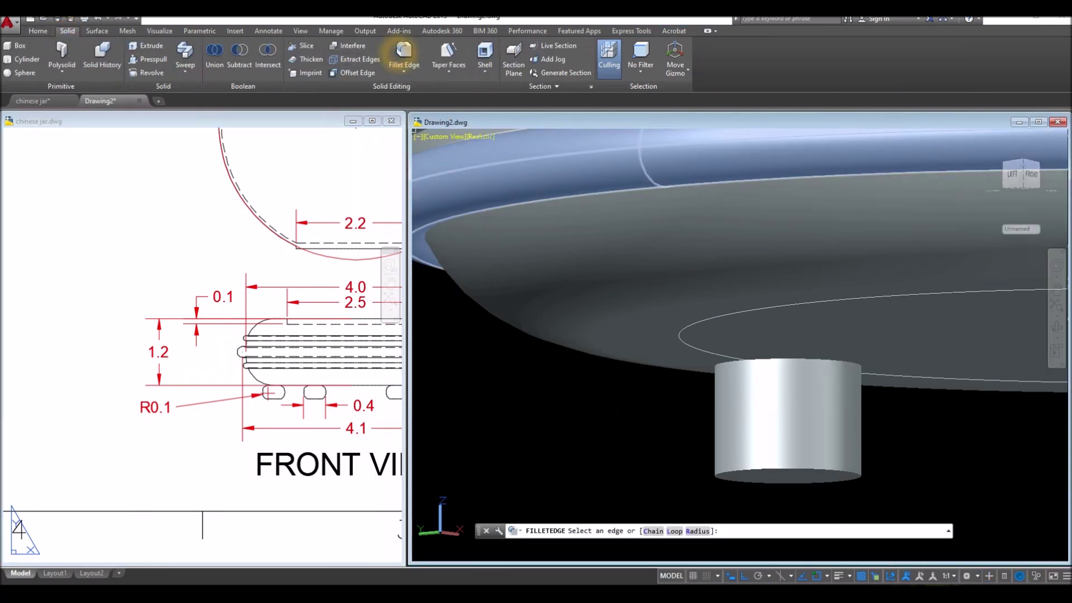
{"action": "right_click", "coordinate": [539, 398]}
{"action": "left_click", "coordinate": [575, 473]}
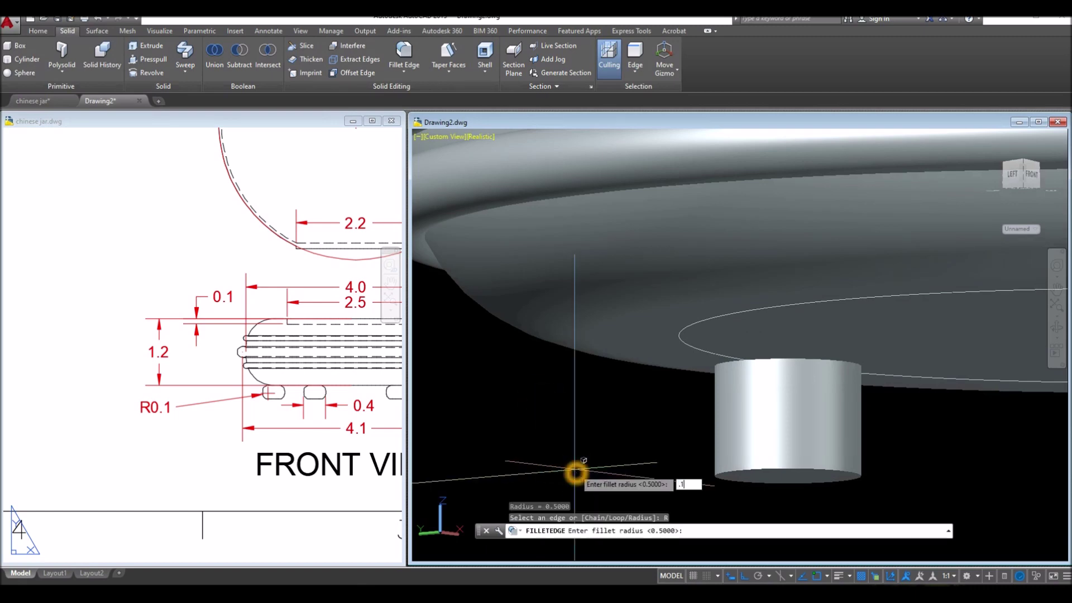
{"action": "key", "text": "Return"}
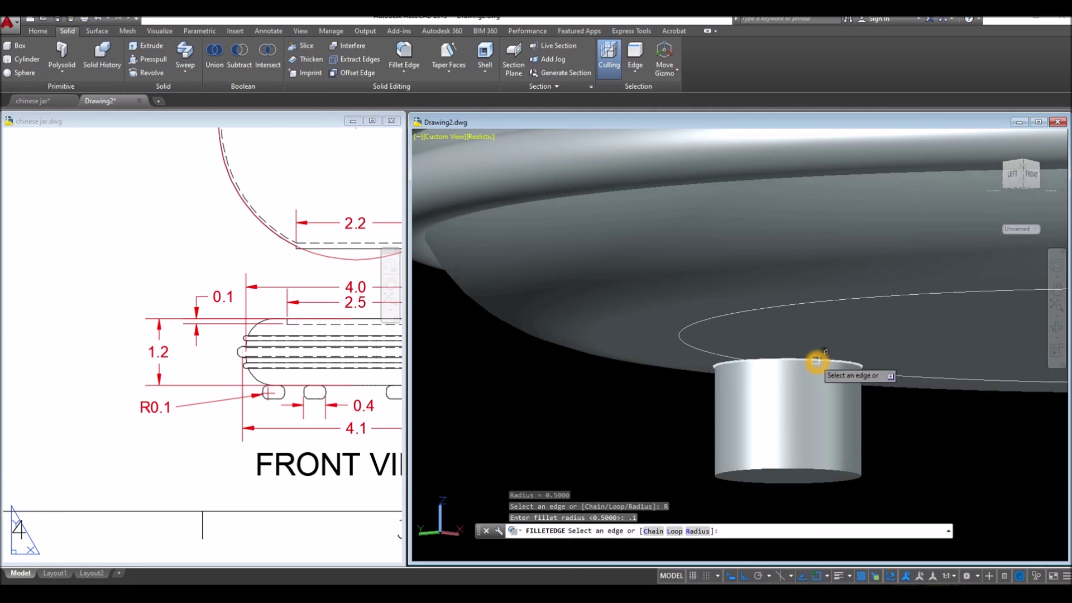
{"action": "left_click", "coordinate": [788, 467]}
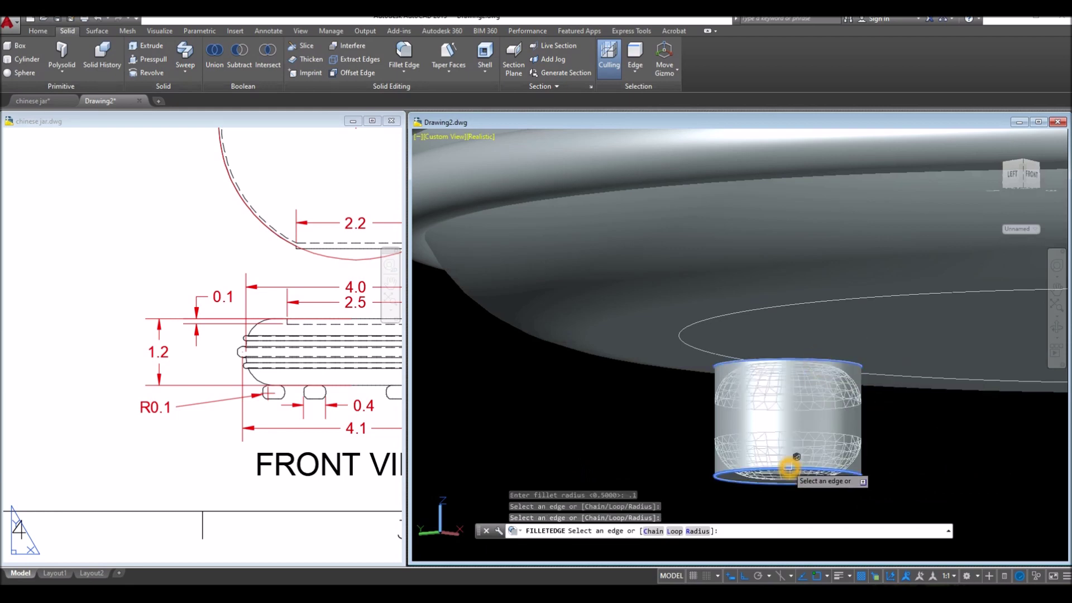
{"action": "right_click", "coordinate": [659, 429]}
{"action": "left_click", "coordinate": [673, 435]}
{"action": "right_click", "coordinate": [678, 438]}
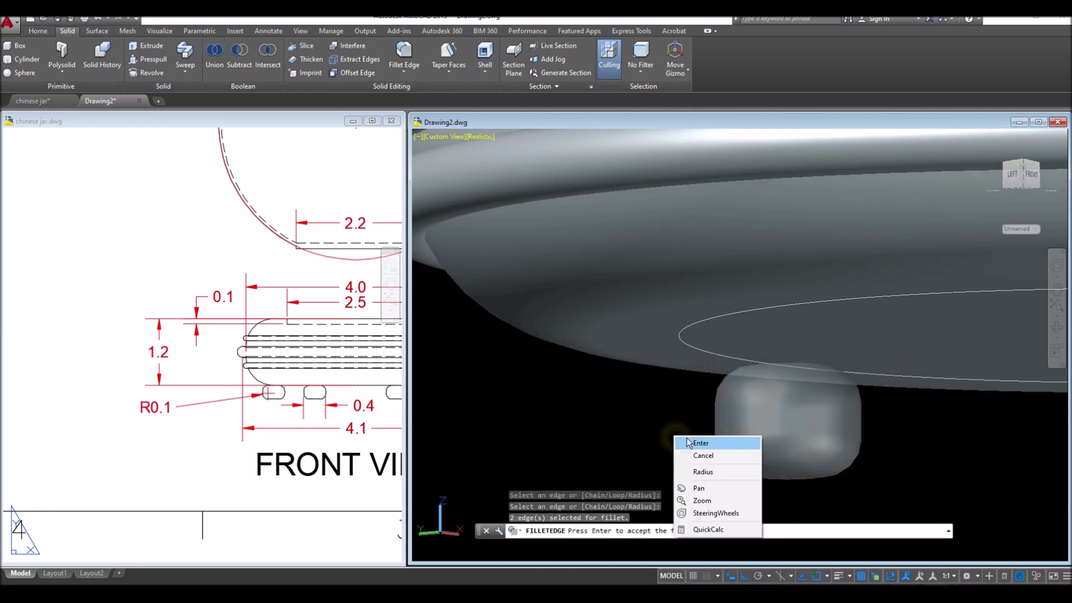
{"action": "left_click", "coordinate": [687, 441]}
Switch the 3D model to the Bottom view, facing the base's underside and its foot
{"action": "scroll", "coordinate": [688, 425], "scroll_direction": "down", "scroll_amount": 3}
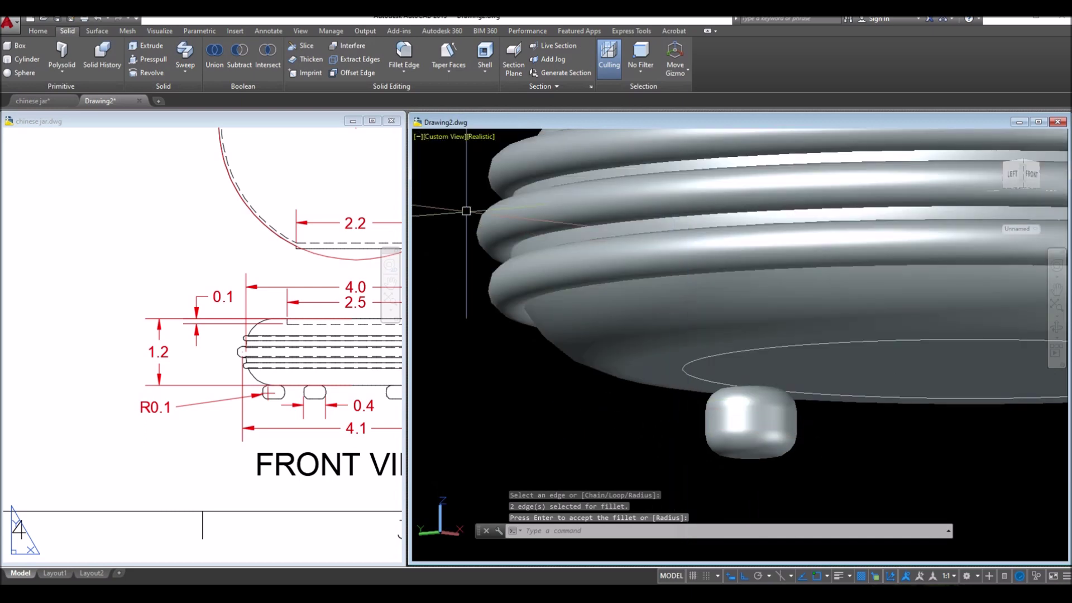
{"action": "left_click", "coordinate": [453, 139]}
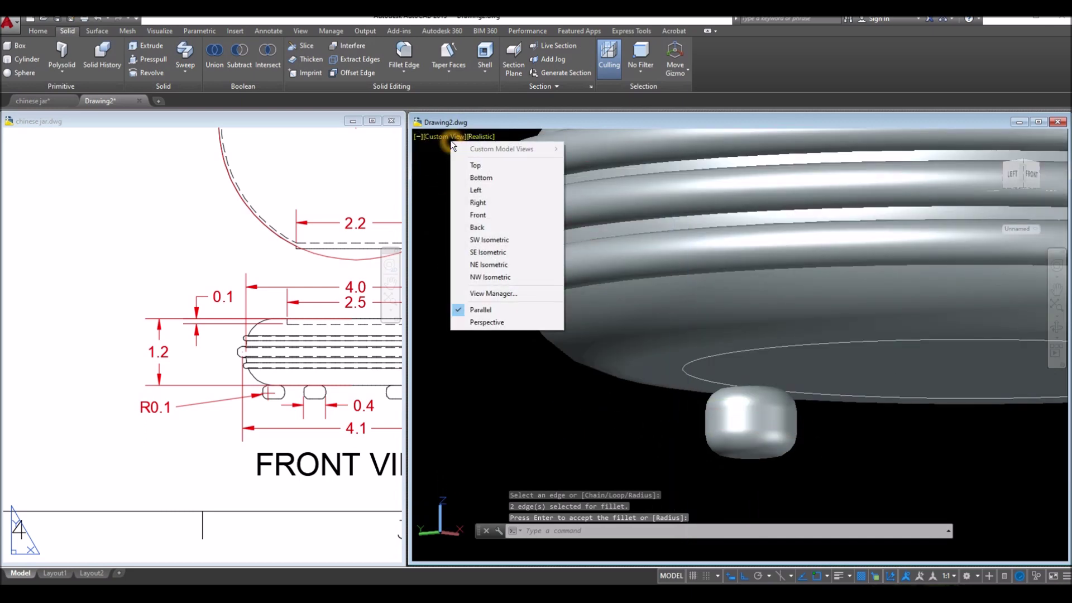
{"action": "left_click", "coordinate": [498, 178]}
{"action": "middle_click_drag", "start_coordinate": [651, 218], "coordinate": [584, 286]}
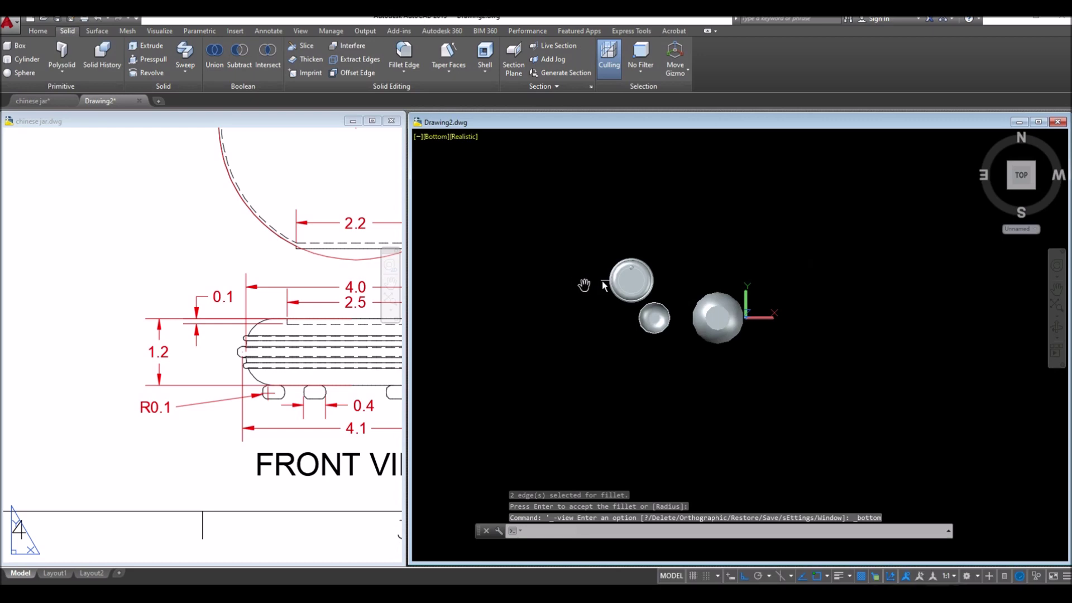
{"action": "key", "text": "Escape"}
{"action": "scroll", "coordinate": [624, 271], "scroll_direction": "up", "scroll_amount": 6}
{"action": "scroll", "coordinate": [667, 269], "scroll_direction": "up", "scroll_amount": 2}
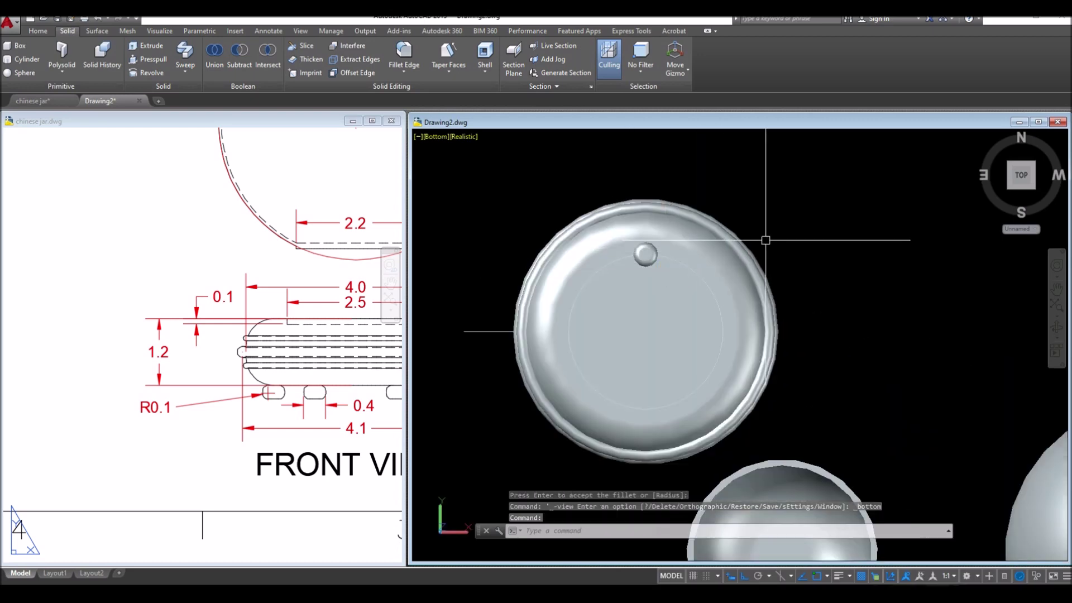
Create a polar array of 6 feet over 360 degrees around the centre of the circle on the base's underside
{"action": "type", "text": "AR"}
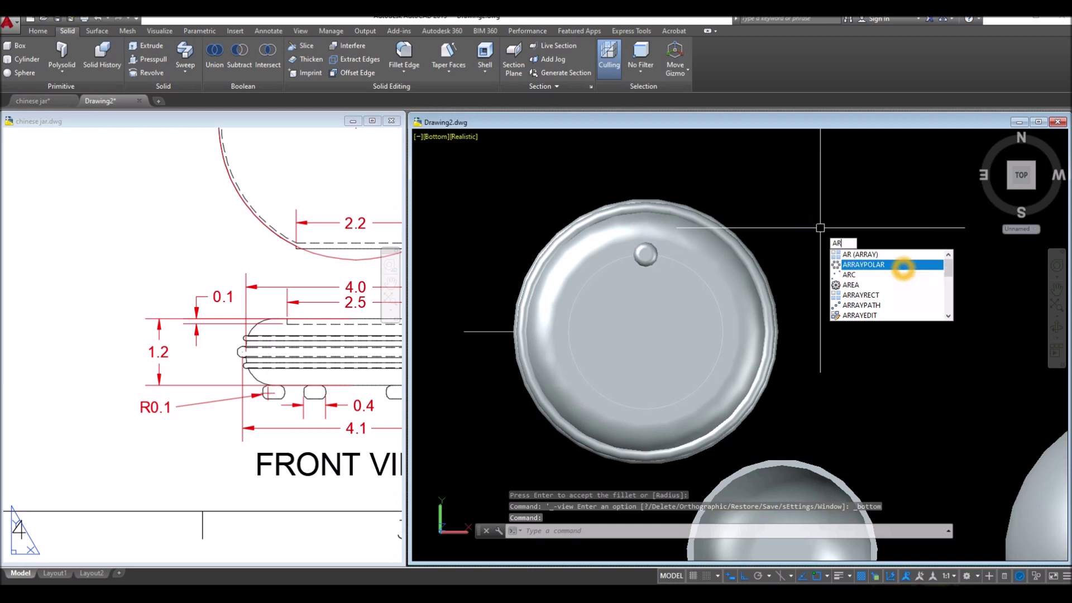
{"action": "left_click", "coordinate": [903, 272]}
{"action": "left_click", "coordinate": [645, 255]}
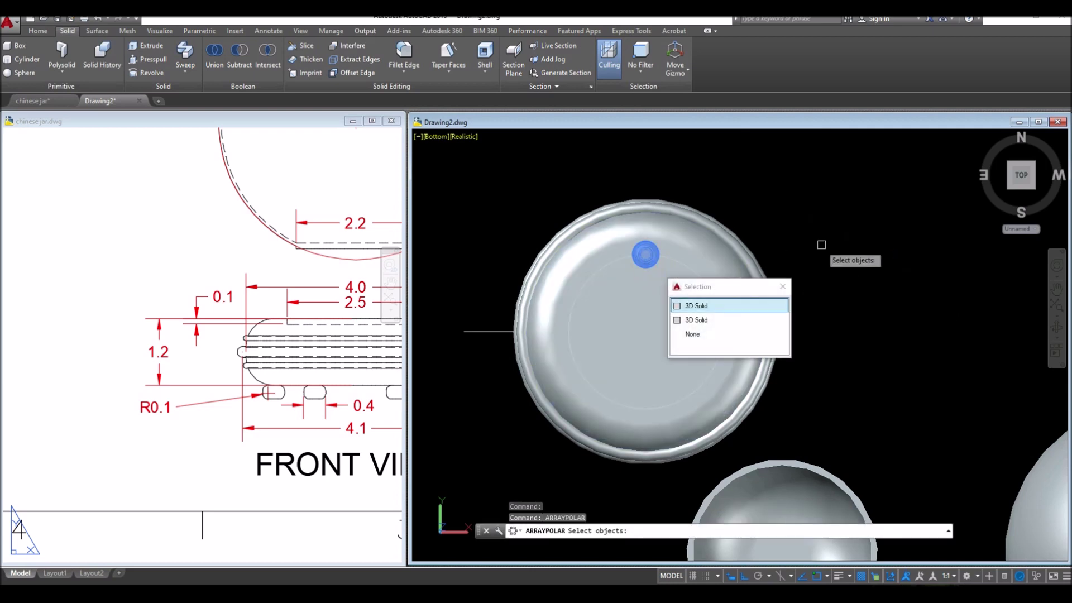
{"action": "key", "text": "Return"}
{"action": "key", "text": "Return"}
{"action": "left_click", "coordinate": [645, 332]}
{"action": "right_click", "coordinate": [646, 333], "text": "shift"}
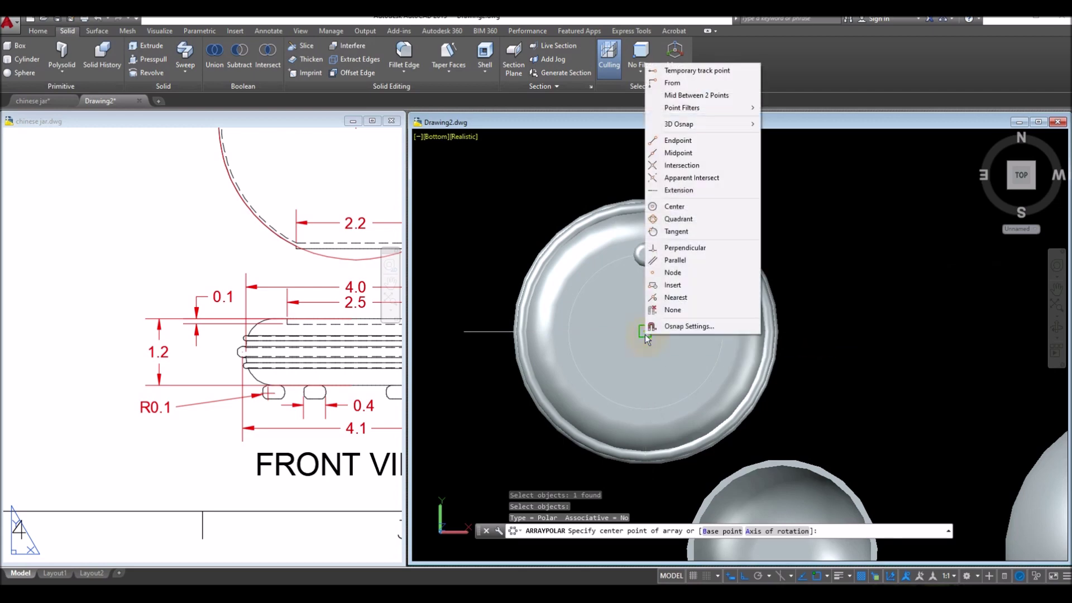
{"action": "left_click", "coordinate": [706, 219]}
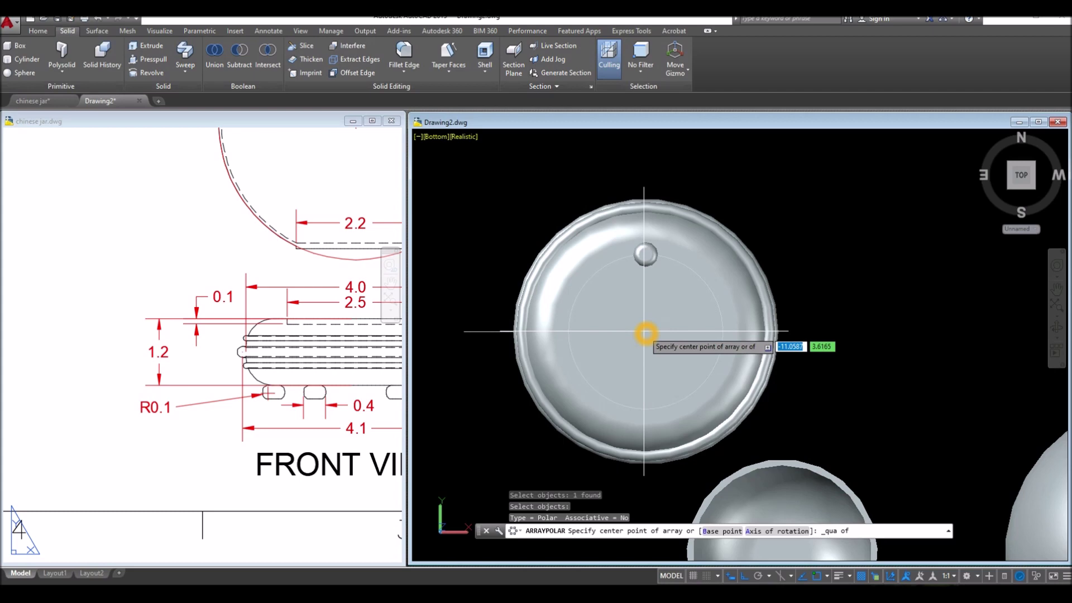
{"action": "right_click", "coordinate": [687, 342], "text": "shift"}
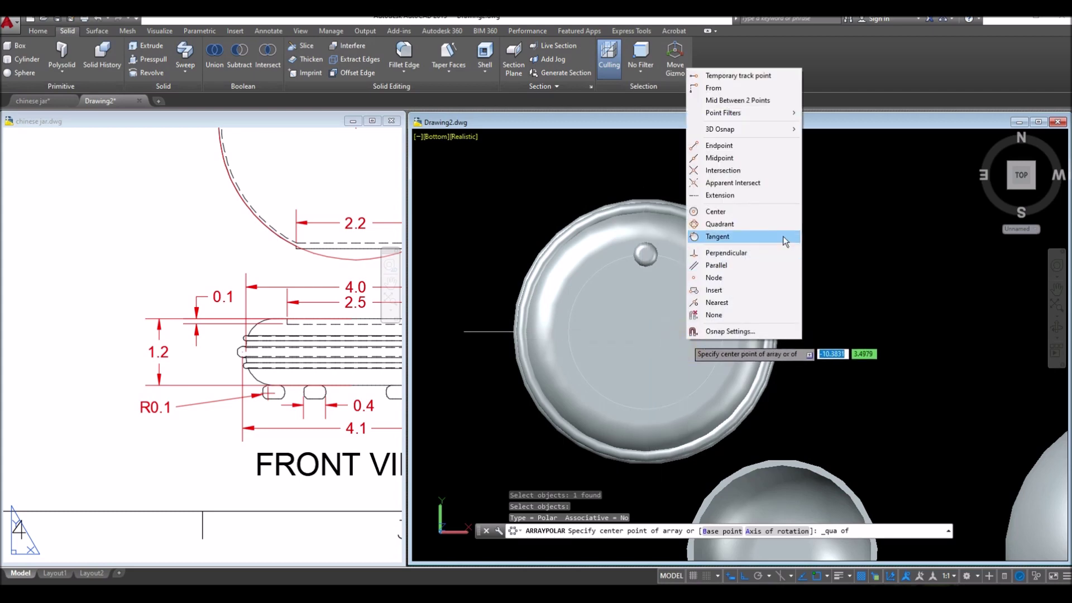
{"action": "left_click", "coordinate": [773, 215]}
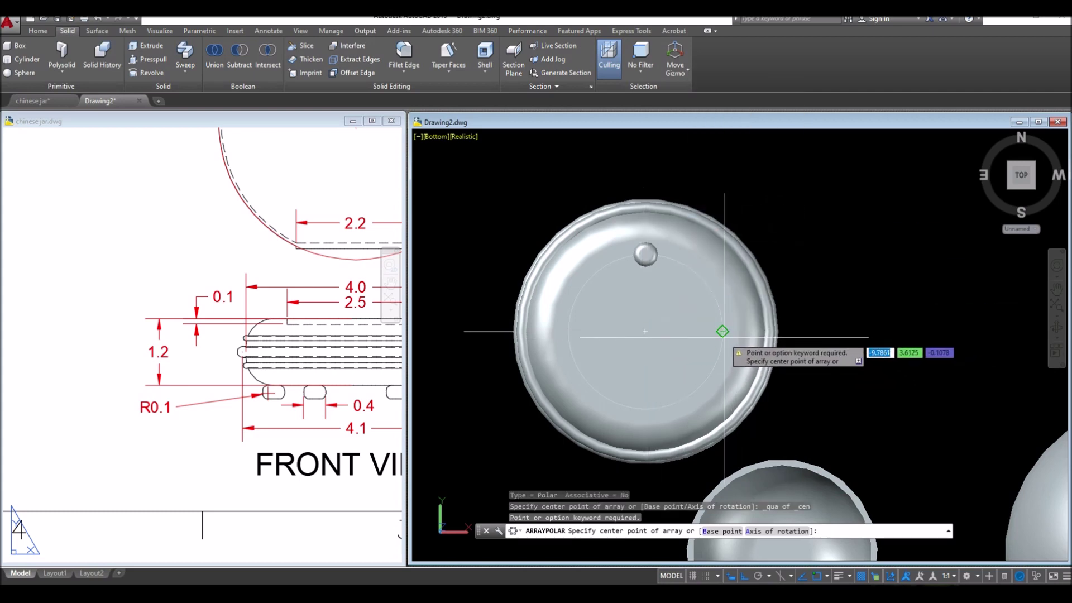
{"action": "left_click", "coordinate": [645, 335]}
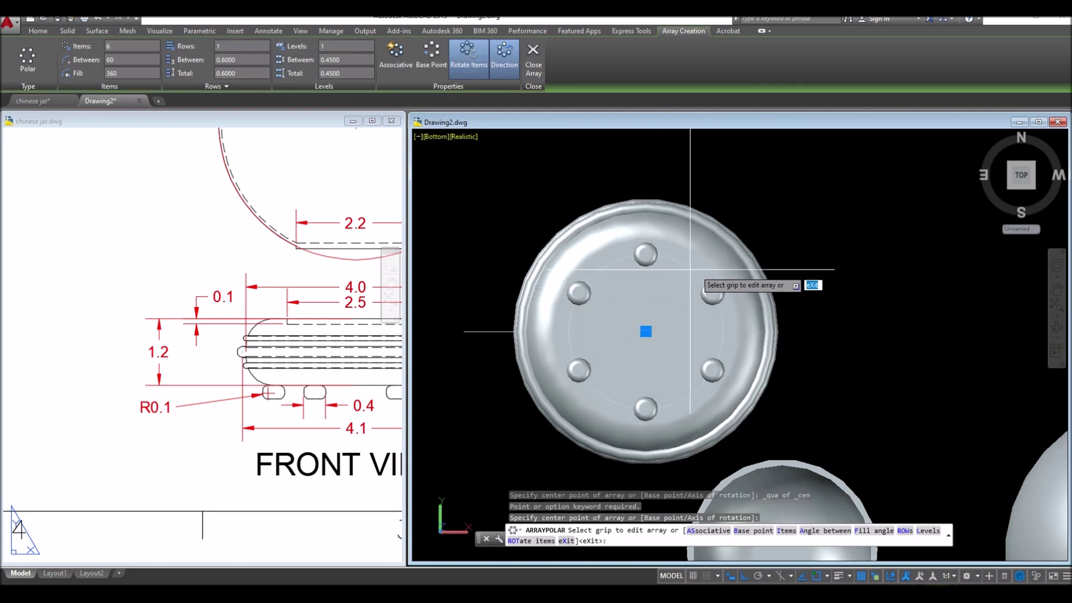
{"action": "right_click", "coordinate": [829, 286]}
{"action": "left_click", "coordinate": [844, 292]}
{"action": "middle_click_drag", "start_coordinate": [844, 294], "coordinate": [782, 468], "text": "shift"}
{"action": "scroll", "coordinate": [705, 378], "scroll_direction": "down", "scroll_amount": 6}
{"action": "middle_click_drag", "start_coordinate": [706, 378], "coordinate": [676, 411]}
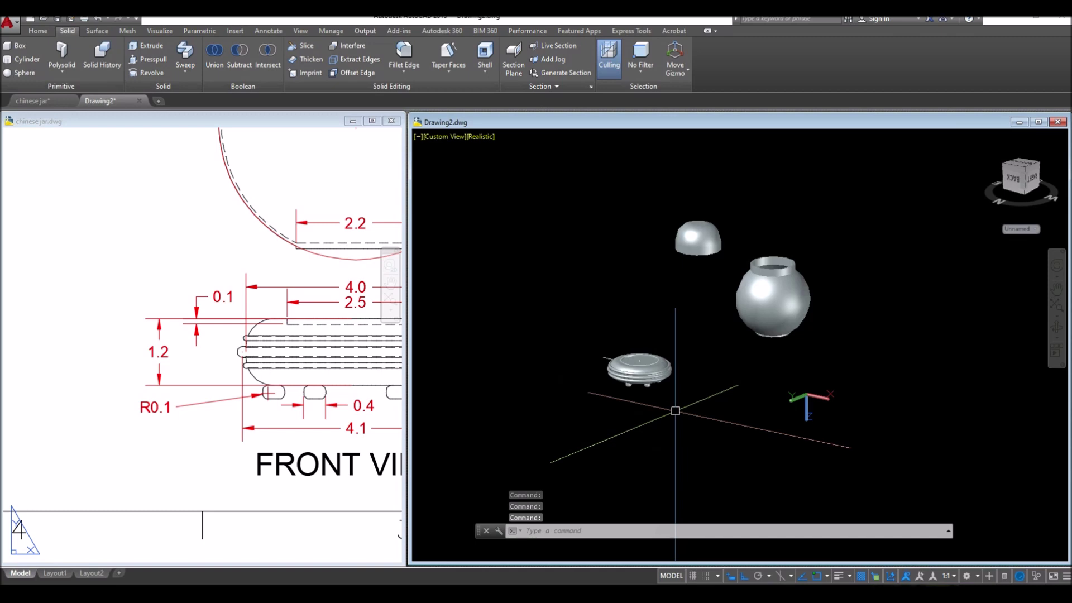
{"action": "left_click", "coordinate": [676, 411]}
{"action": "left_click", "coordinate": [592, 327]}
{"action": "key", "text": "Escape"}
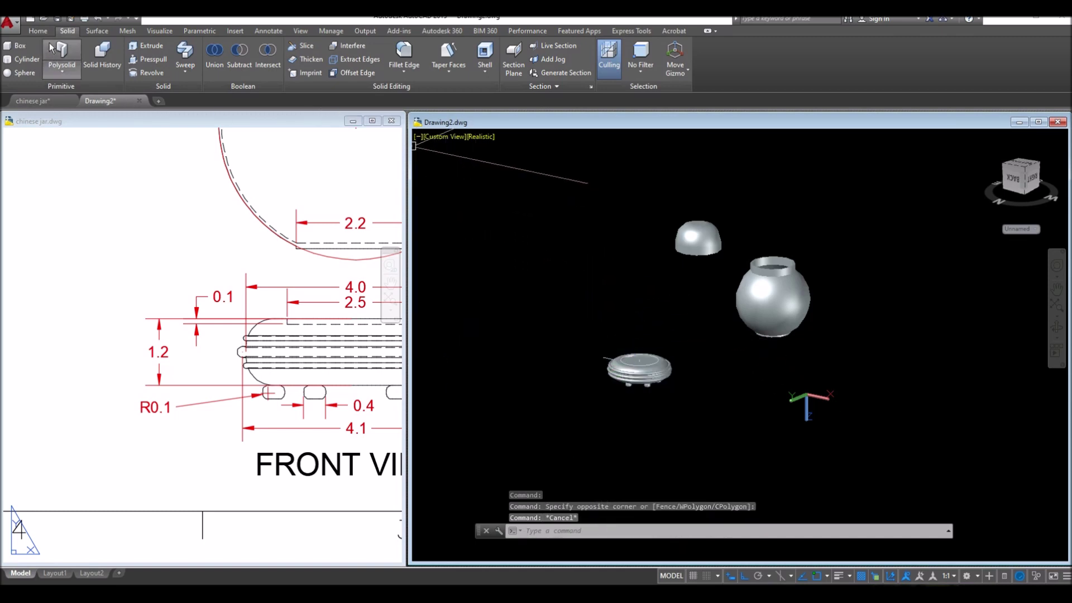
Union the ringed base with all its arrayed feet into one solid
{"action": "left_click", "coordinate": [45, 35]}
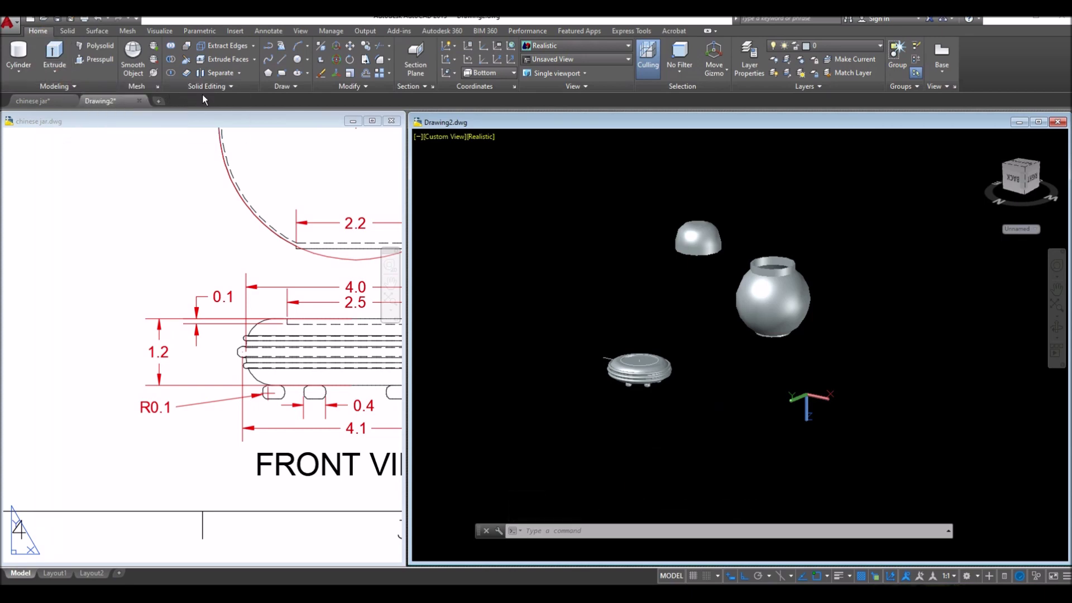
{"action": "left_click", "coordinate": [174, 48]}
{"action": "left_click_drag", "start_coordinate": [680, 391], "coordinate": [566, 324]}
{"action": "key", "text": "Return"}
{"action": "left_click", "coordinate": [635, 366]}
{"action": "key", "text": "Escape"}
Delete the leftover circle around the base's top recess and the small leftover object at the recess's centre
{"action": "middle_click_drag", "start_coordinate": [598, 303], "coordinate": [667, 353], "text": "shift"}
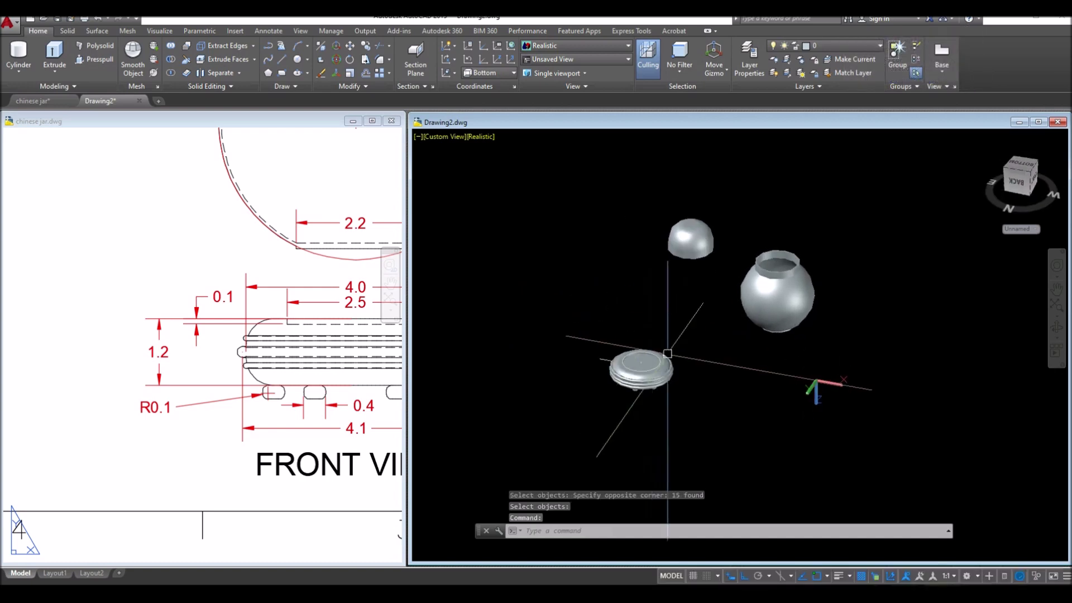
{"action": "scroll", "coordinate": [668, 353], "scroll_direction": "up", "scroll_amount": 7}
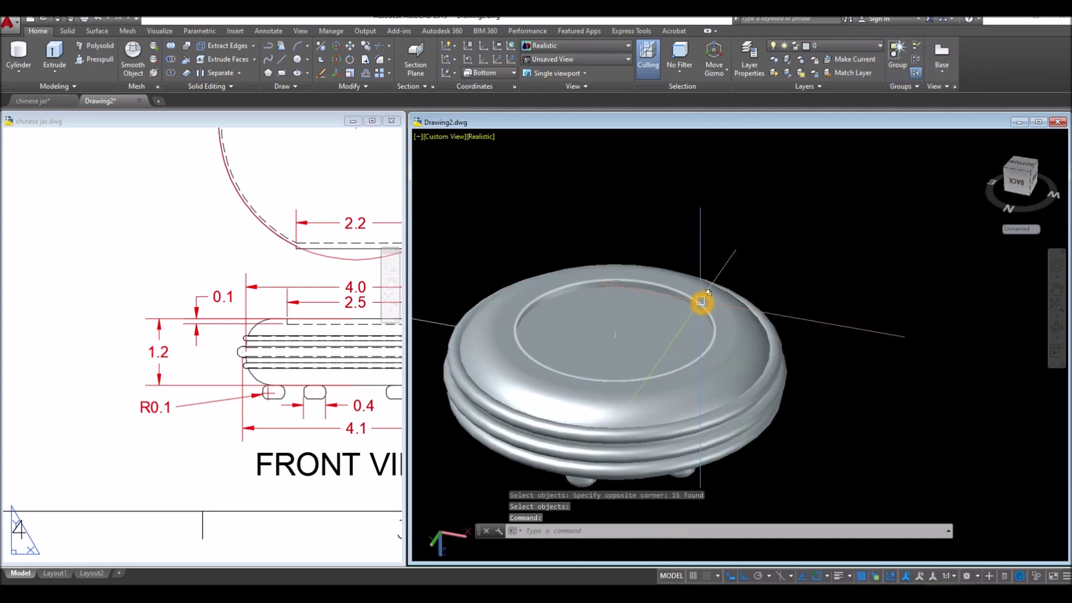
{"action": "left_click", "coordinate": [701, 302]}
{"action": "key", "text": "Delete"}
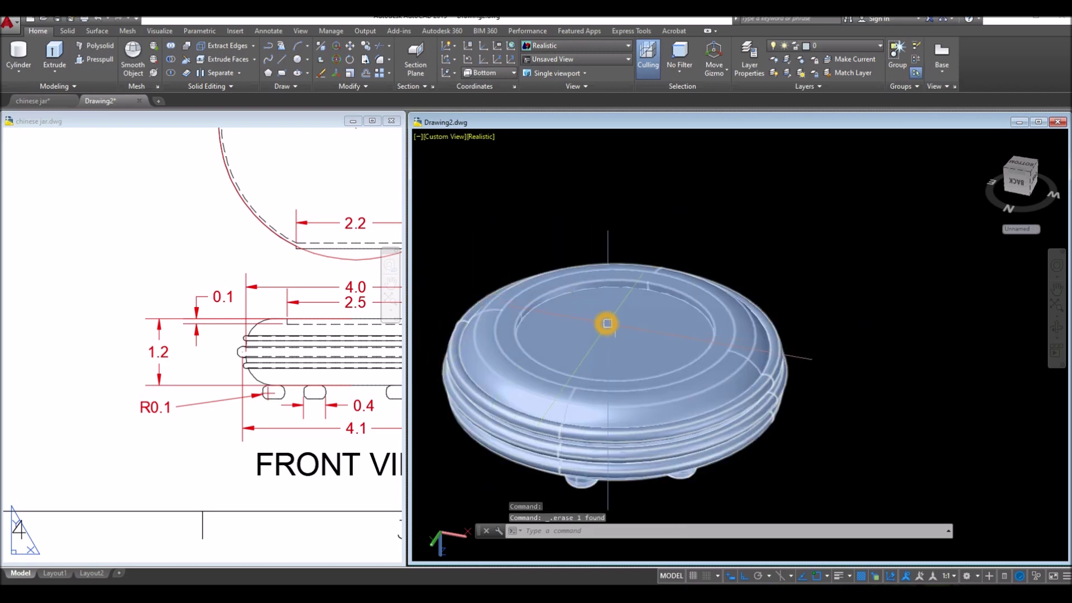
{"action": "left_click", "coordinate": [615, 330]}
{"action": "key", "text": "Delete"}
Move the base from the centre of its recessed upper face to the centre of the jar body's bottom face, with Ortho off
{"action": "scroll", "coordinate": [637, 277], "scroll_direction": "down", "scroll_amount": 6}
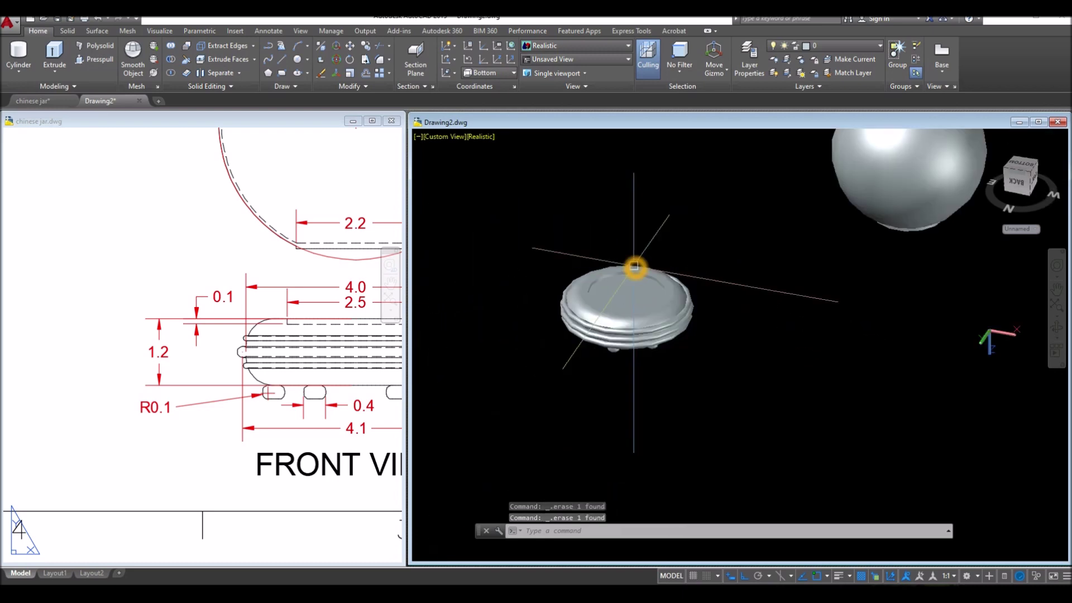
{"action": "left_click", "coordinate": [521, 318]}
{"action": "right_click", "coordinate": [586, 243]}
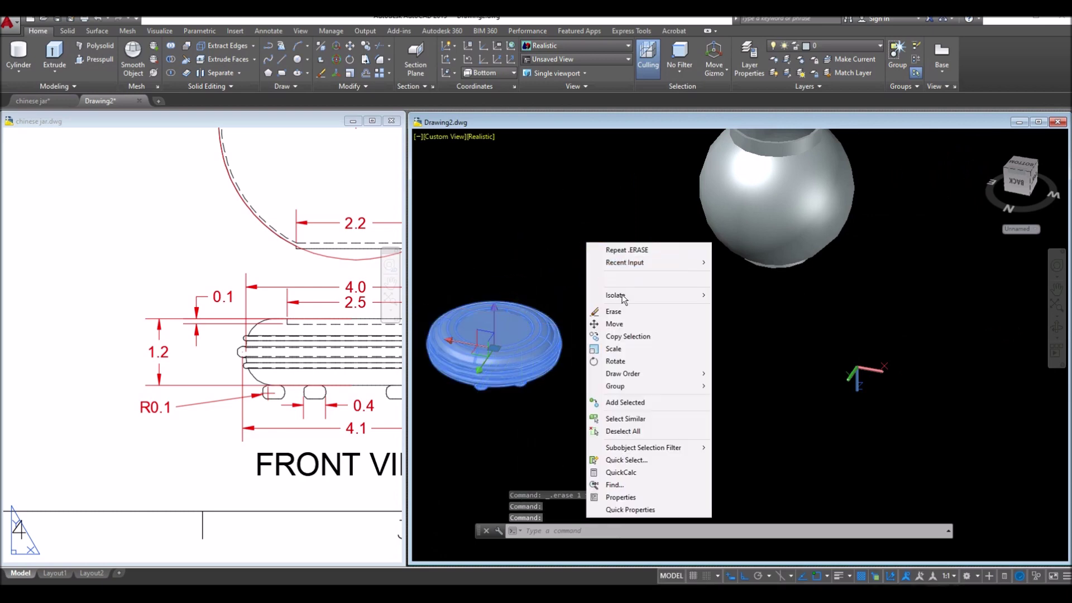
{"action": "left_click", "coordinate": [637, 325]}
{"action": "scroll", "coordinate": [511, 363], "scroll_direction": "up", "scroll_amount": 5}
{"action": "right_click", "coordinate": [495, 269], "text": "shift"}
{"action": "left_click", "coordinate": [552, 331]}
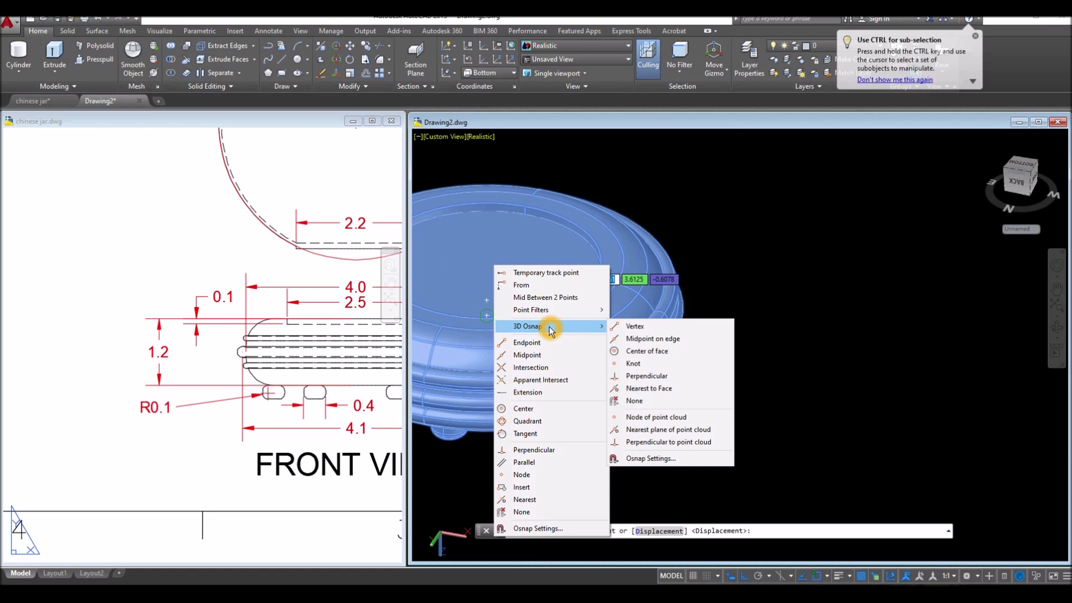
{"action": "left_click", "coordinate": [665, 353]}
{"action": "left_click", "coordinate": [567, 287]}
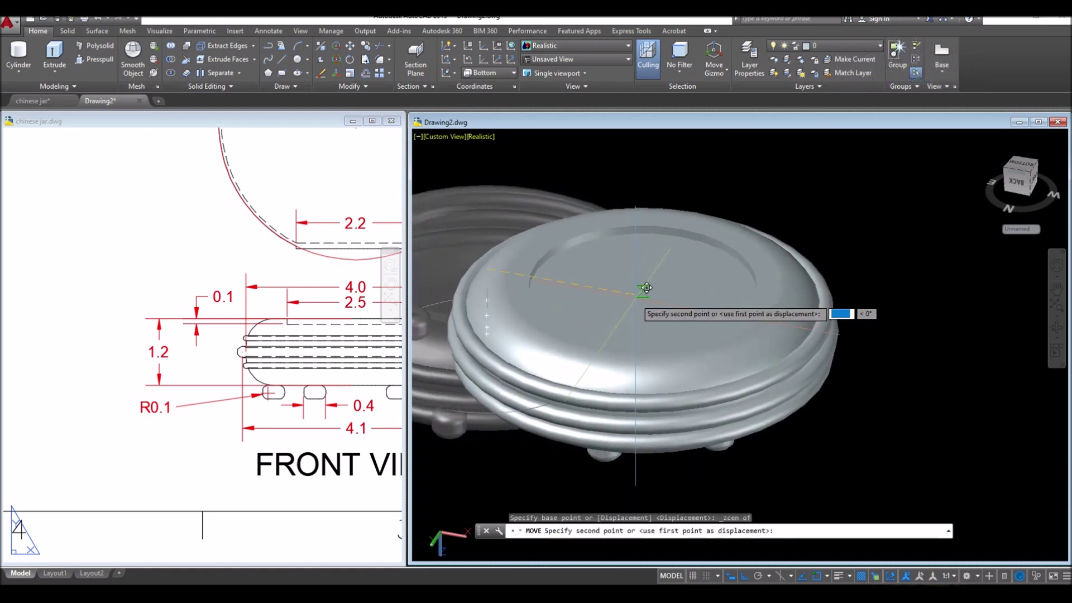
{"action": "scroll", "coordinate": [637, 296], "scroll_direction": "down", "scroll_amount": 8}
{"action": "middle_click_drag", "start_coordinate": [636, 299], "coordinate": [554, 344]}
{"action": "middle_click_drag", "start_coordinate": [643, 349], "coordinate": [716, 252], "text": "shift"}
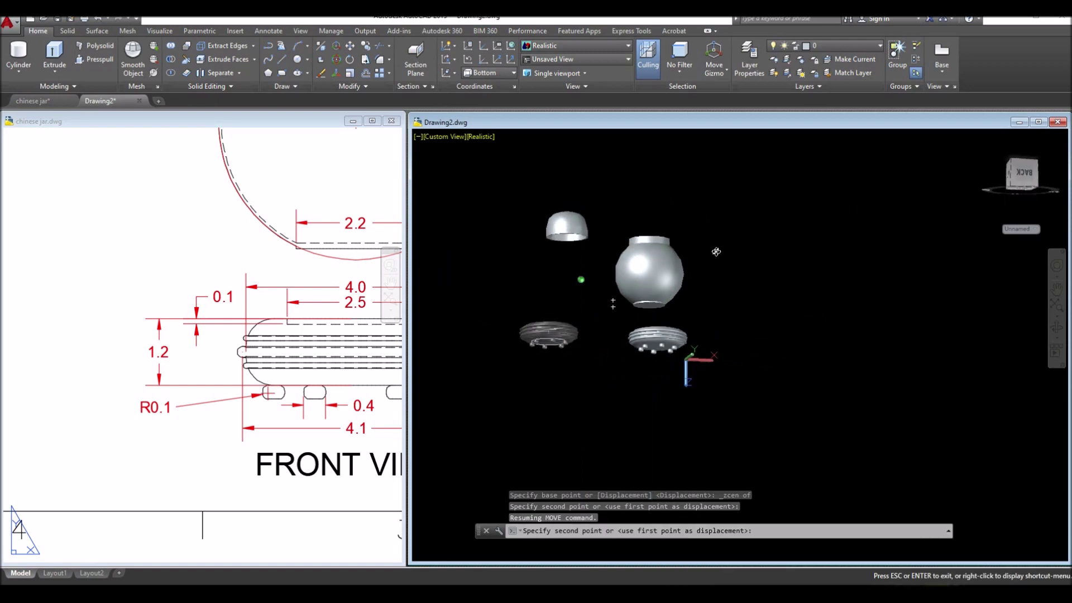
{"action": "key", "text": "F8"}
{"action": "scroll", "coordinate": [696, 316], "scroll_direction": "up", "scroll_amount": 8}
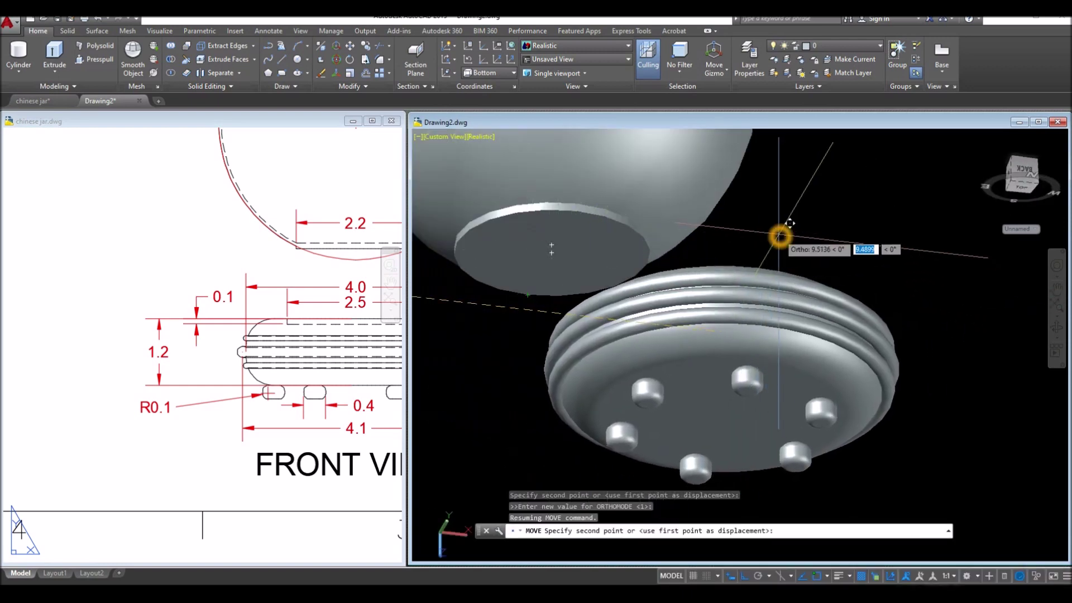
{"action": "right_click", "coordinate": [780, 236], "text": "shift"}
{"action": "left_click", "coordinate": [834, 302]}
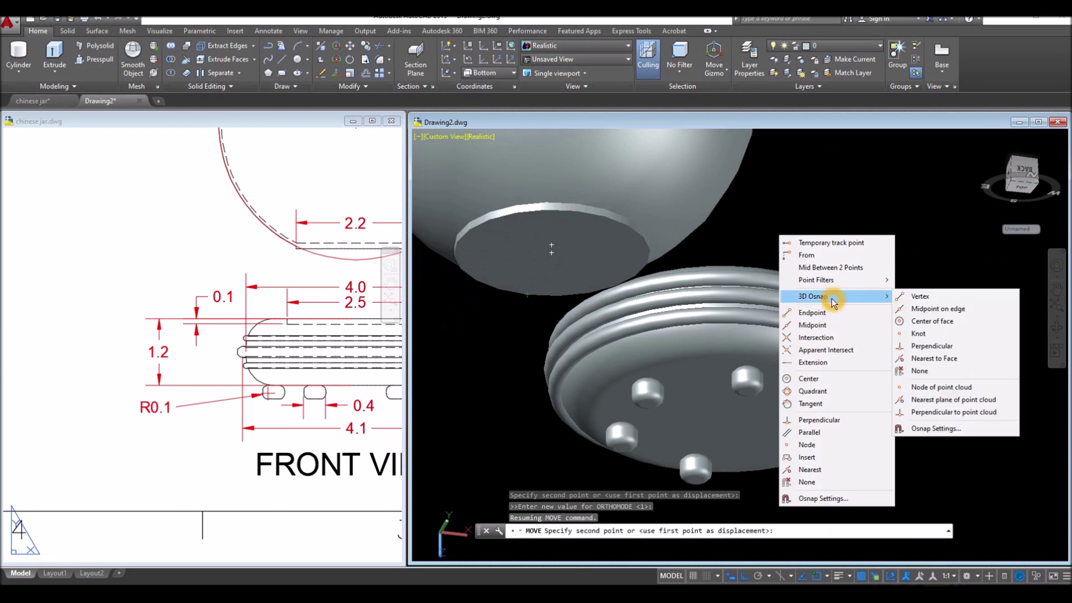
{"action": "left_click", "coordinate": [954, 323]}
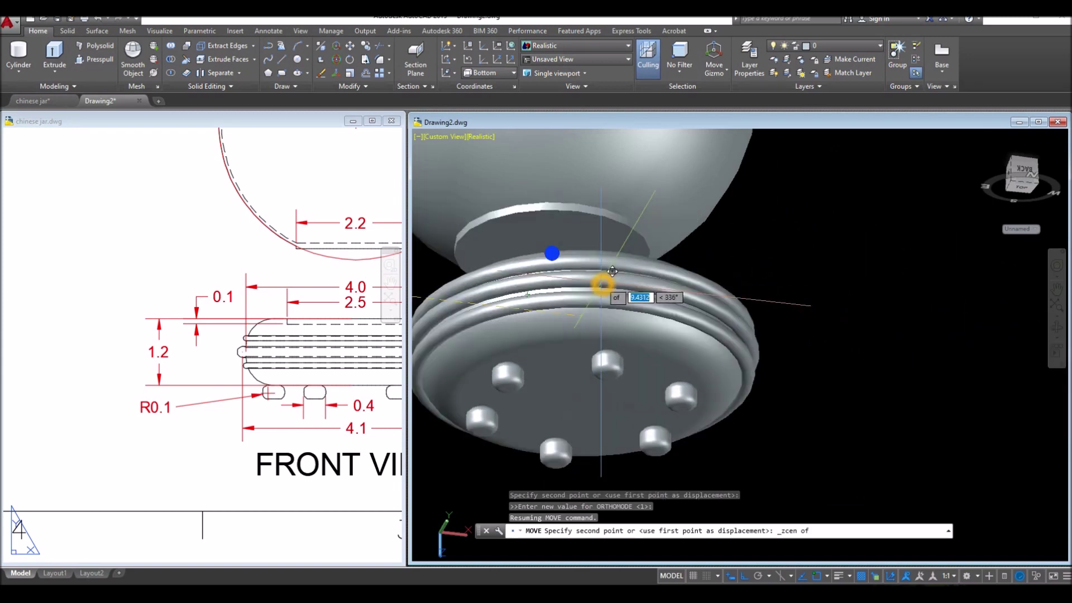
{"action": "middle_click_drag", "start_coordinate": [612, 272], "coordinate": [761, 364], "text": "shift"}
{"action": "left_click", "coordinate": [761, 342]}
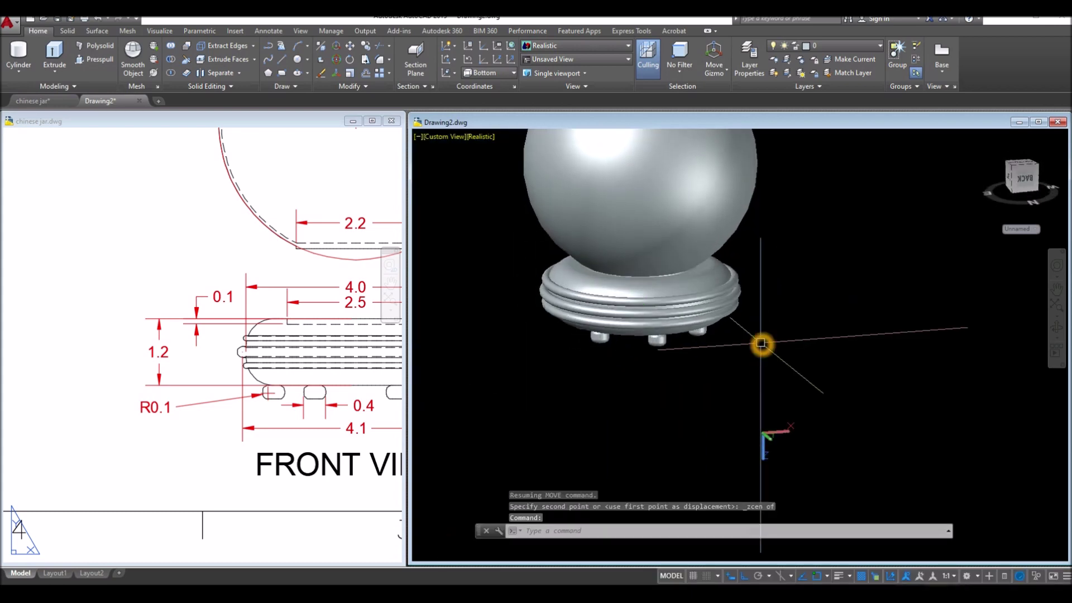
Check the jar body and the base for interference between the solids
{"action": "scroll", "coordinate": [711, 284], "scroll_direction": "down", "scroll_amount": 4}
{"action": "left_click", "coordinate": [69, 31]}
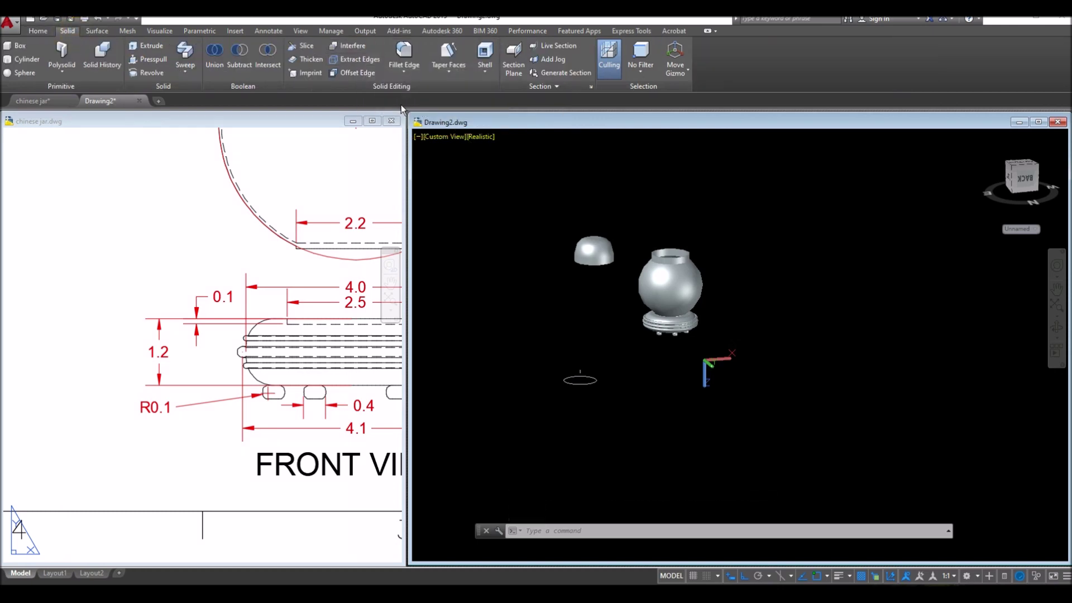
{"action": "left_click", "coordinate": [343, 51]}
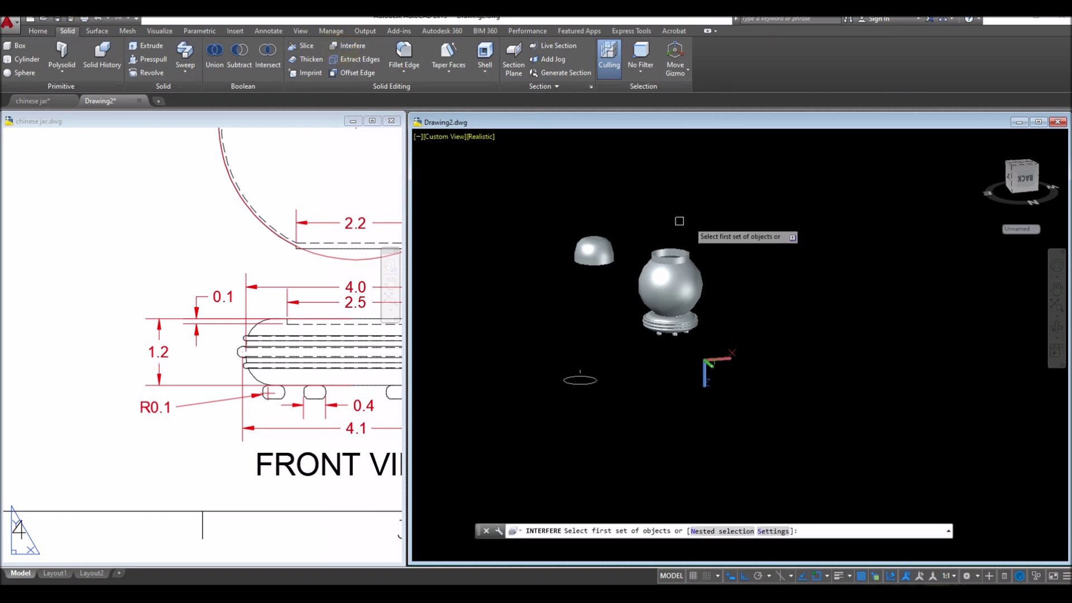
{"action": "left_click", "coordinate": [624, 223]}
{"action": "left_click", "coordinate": [781, 360]}
{"action": "right_click", "coordinate": [747, 271]}
{"action": "left_click", "coordinate": [751, 276]}
{"action": "right_click", "coordinate": [752, 277]}
{"action": "left_click", "coordinate": [762, 282]}
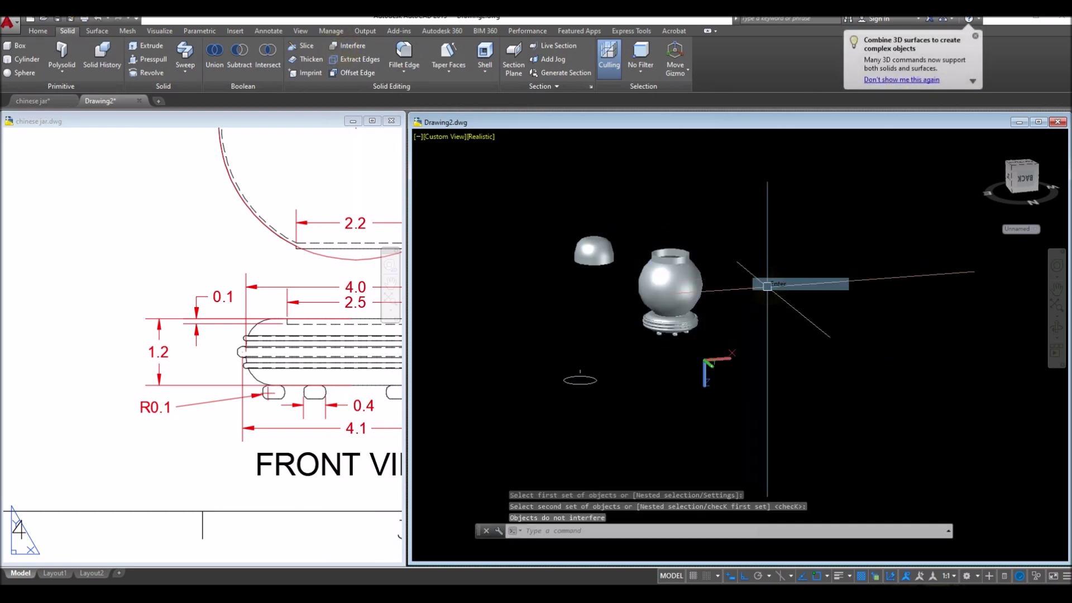
{"action": "scroll", "coordinate": [610, 276], "scroll_direction": "up", "scroll_amount": 3}
{"action": "middle_click_drag", "start_coordinate": [611, 276], "coordinate": [628, 213], "text": "shift"}
{"action": "left_click", "coordinate": [628, 213]}
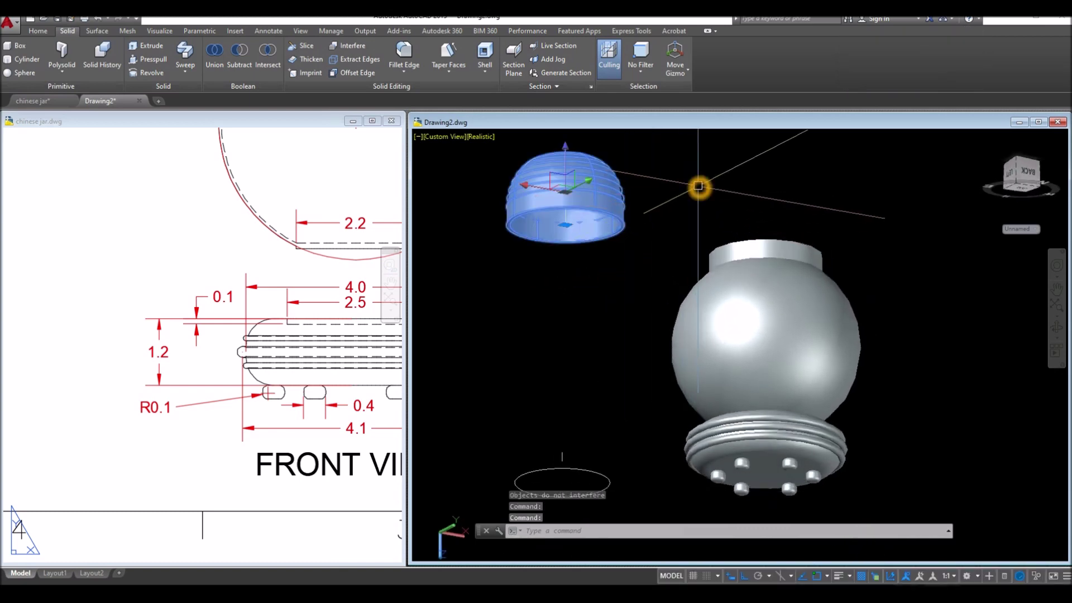
{"action": "right_click", "coordinate": [699, 186]}
{"action": "left_click", "coordinate": [642, 233]}
{"action": "key", "text": "Escape"}
{"action": "key", "text": "Escape"}
{"action": "key", "text": "Escape"}
{"action": "middle_click_drag", "start_coordinate": [646, 235], "coordinate": [640, 295]}
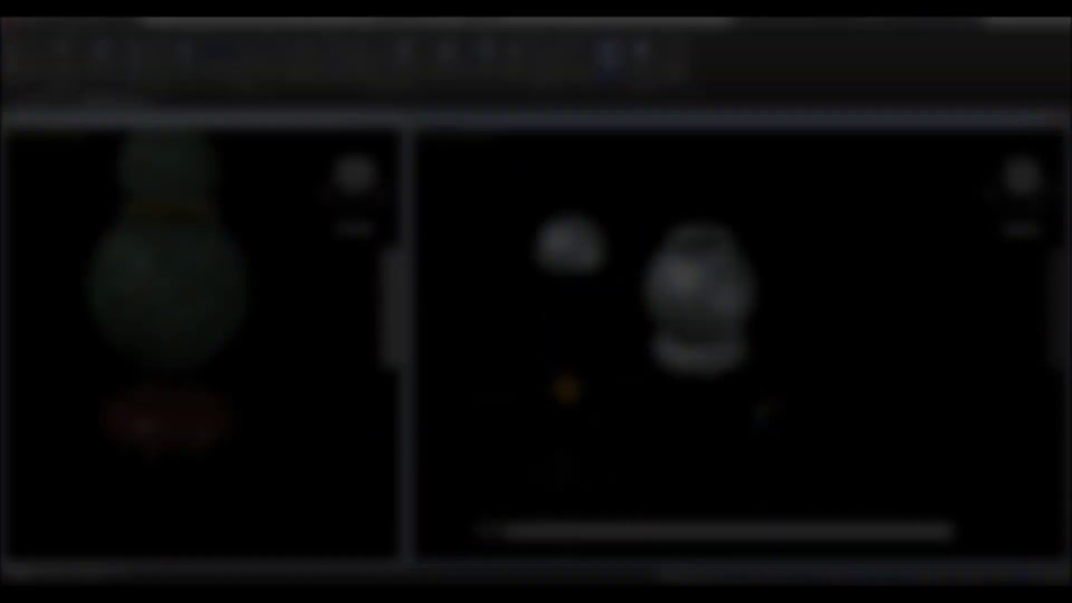
Open the Materials Browser and list the Wood materials of the Autodesk Library
{"action": "type", "text": "MATERIALS"}
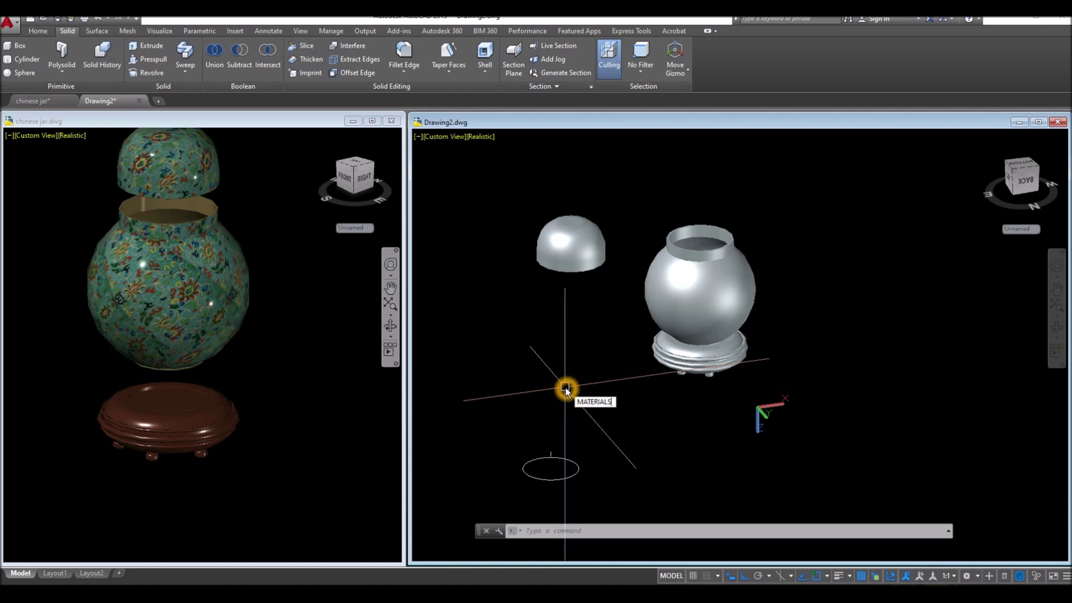
{"action": "key", "text": "Return"}
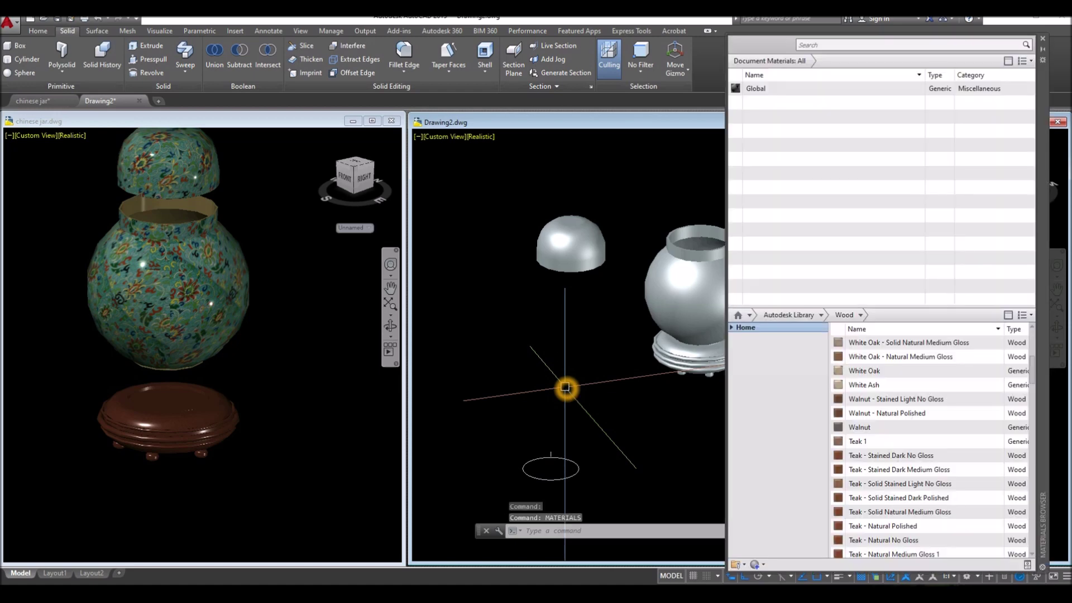
{"action": "left_click", "coordinate": [826, 315]}
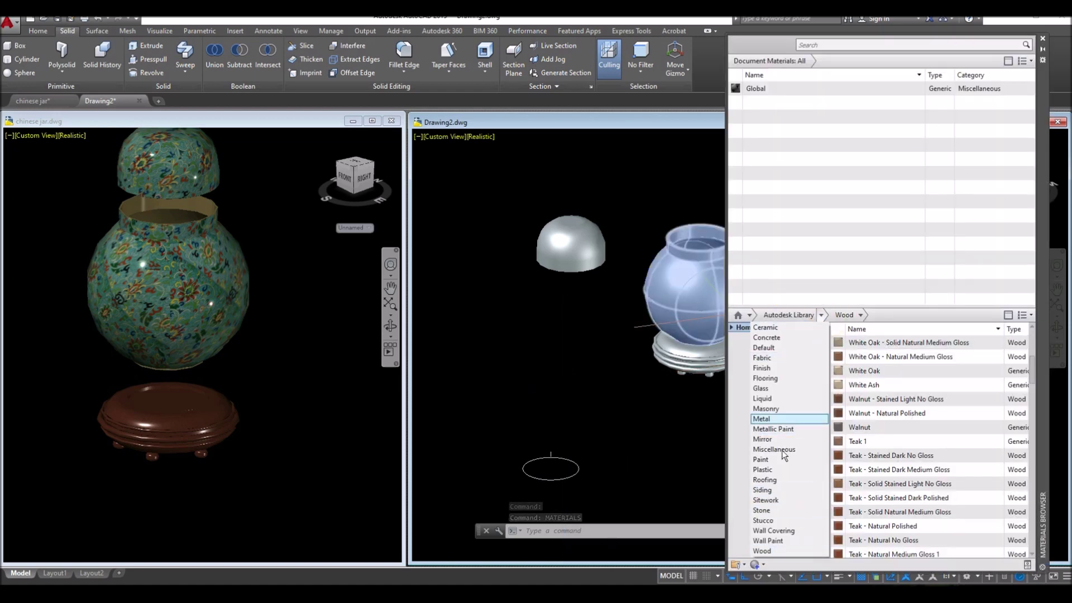
{"action": "left_click", "coordinate": [782, 550]}
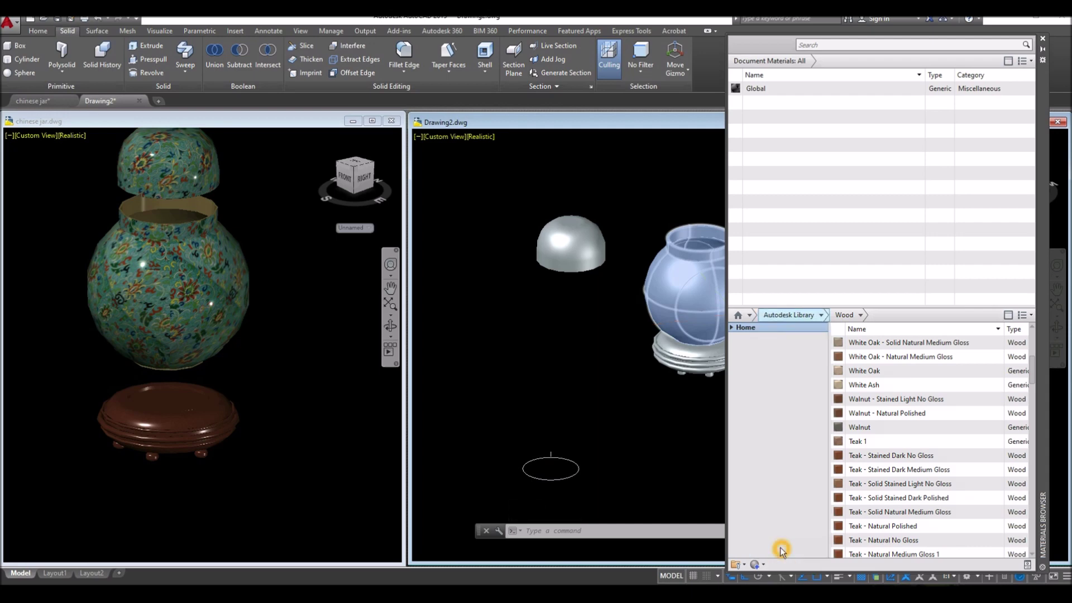
Add Teak - Solid Natural Medium Gloss to the document materials and apply it to the jar's base
{"action": "left_click", "coordinate": [886, 519]}
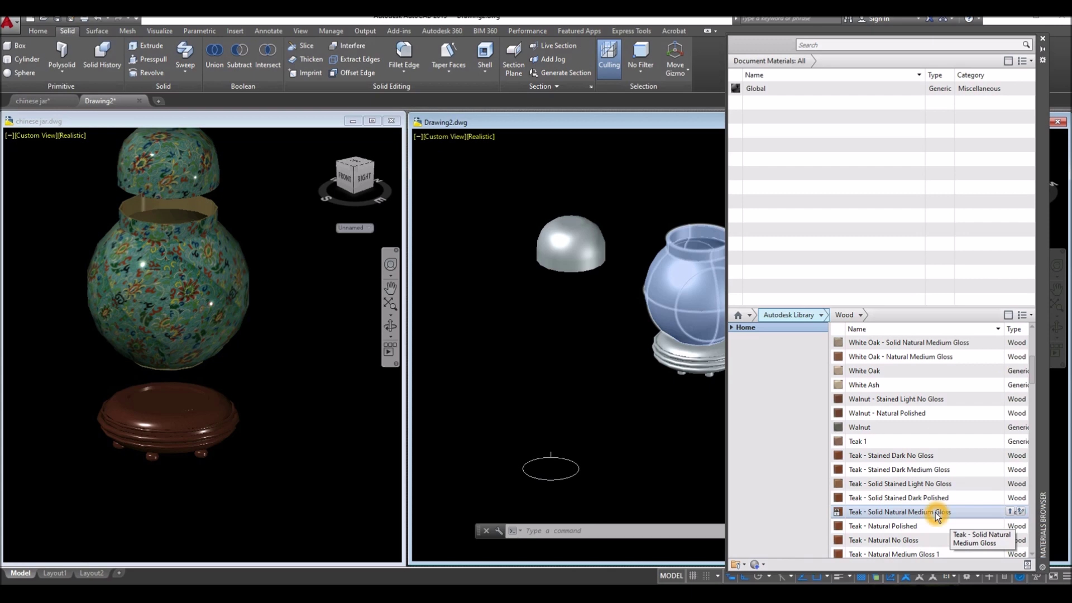
{"action": "left_click", "coordinate": [1010, 511]}
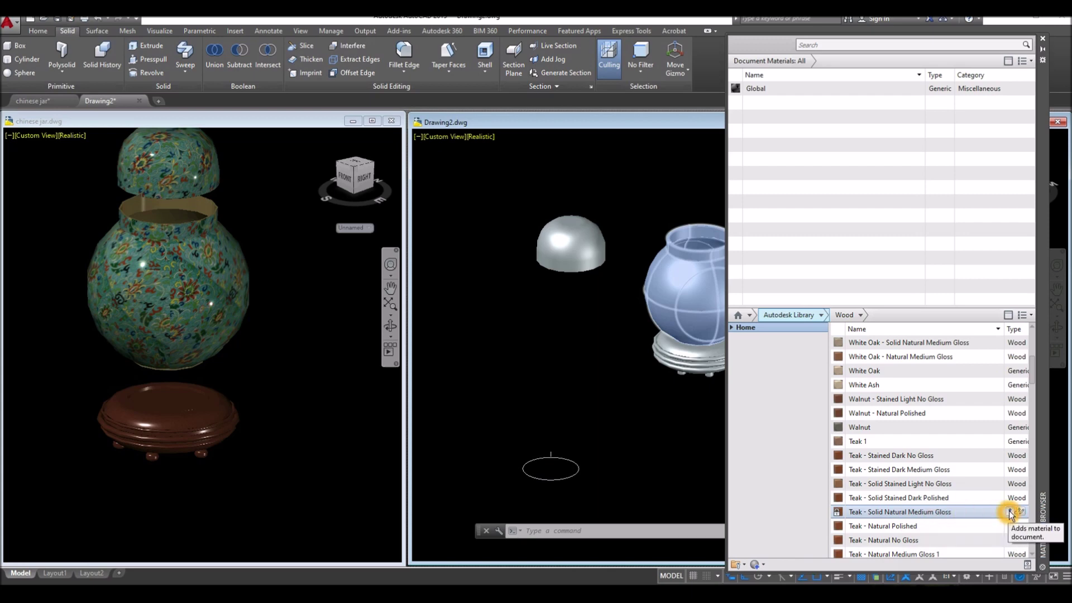
{"action": "left_click_drag", "start_coordinate": [863, 90], "coordinate": [744, 287]}
{"action": "left_click_drag", "start_coordinate": [692, 359], "coordinate": [693, 353]}
{"action": "scroll", "coordinate": [691, 357], "scroll_direction": "up", "scroll_amount": 3}
{"action": "middle_click_drag", "start_coordinate": [691, 359], "coordinate": [629, 350]}
{"action": "scroll", "coordinate": [617, 345], "scroll_direction": "up", "scroll_amount": 3}
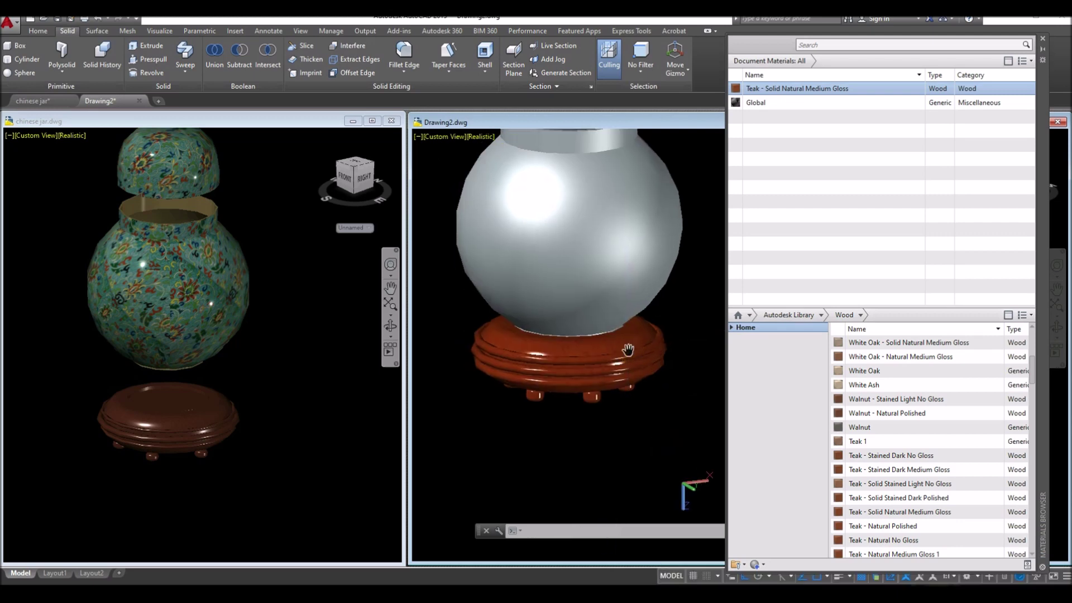
{"action": "scroll", "coordinate": [629, 350], "scroll_direction": "up", "scroll_amount": 2}
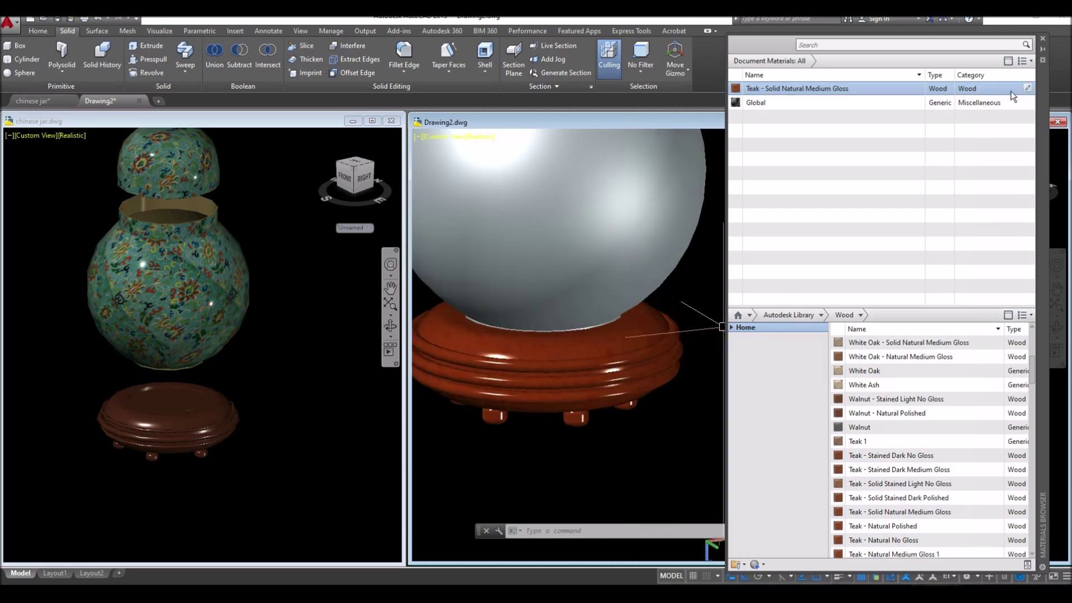
Edit the teak material's wood image texture, setting its rotation to 58 and its sample size to 5
{"action": "left_click", "coordinate": [1030, 89]}
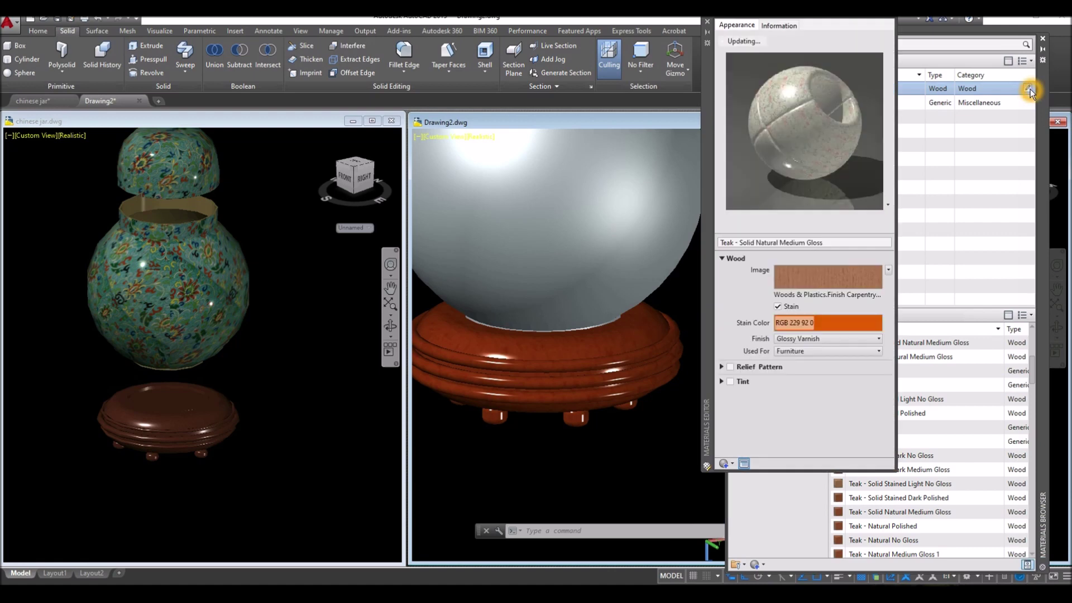
{"action": "left_click", "coordinate": [837, 279]}
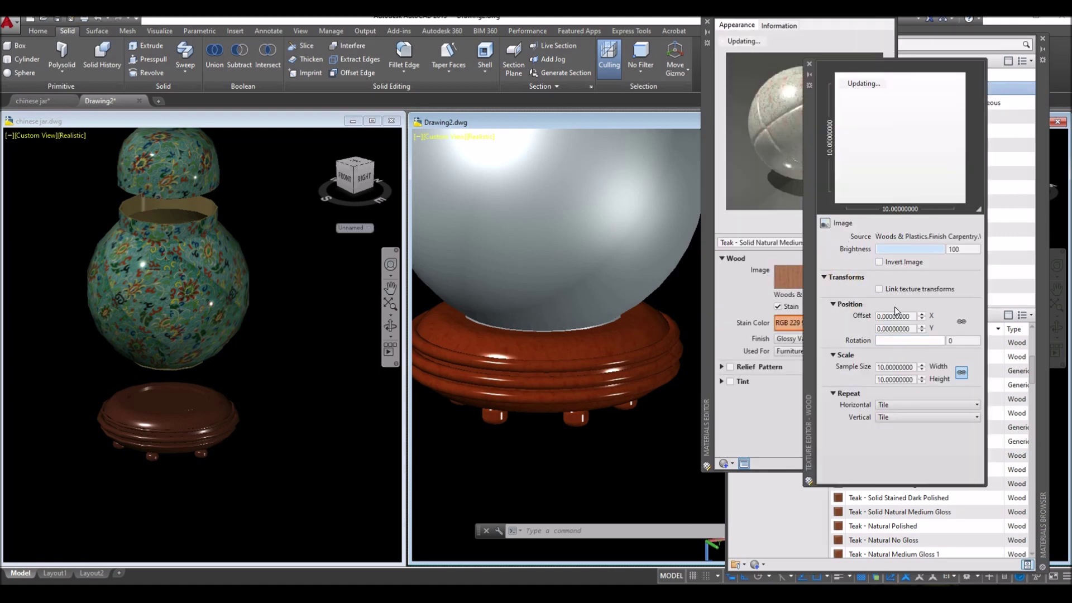
{"action": "left_click_drag", "start_coordinate": [810, 292], "coordinate": [783, 301]}
{"action": "left_click_drag", "start_coordinate": [862, 348], "coordinate": [880, 347]}
{"action": "double_click", "coordinate": [869, 376]}
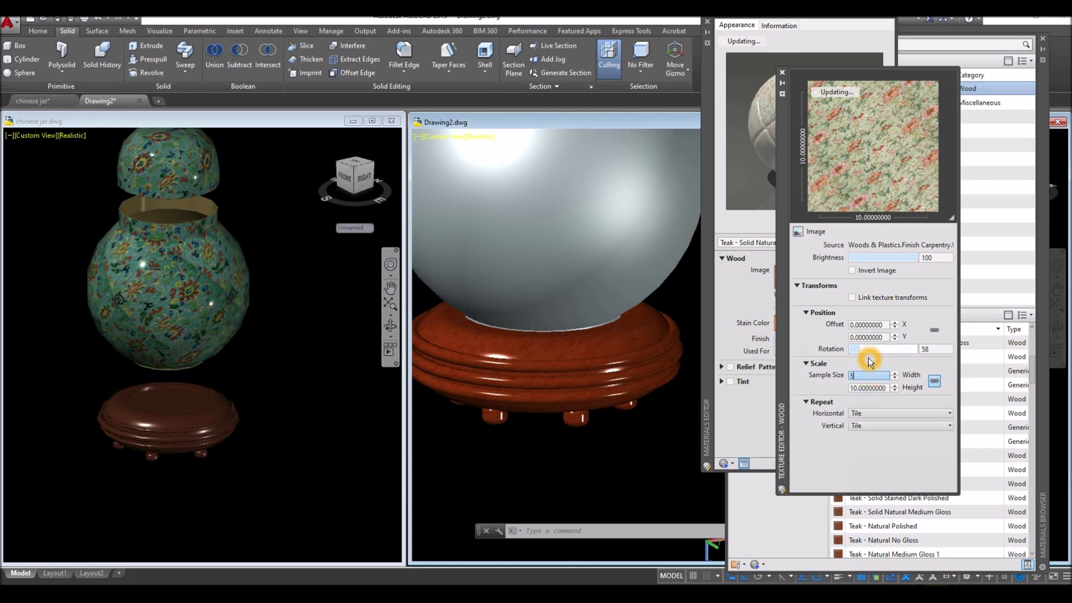
{"action": "type", "text": "5"}
{"action": "key", "text": "Return"}
{"action": "left_click", "coordinate": [783, 72]}
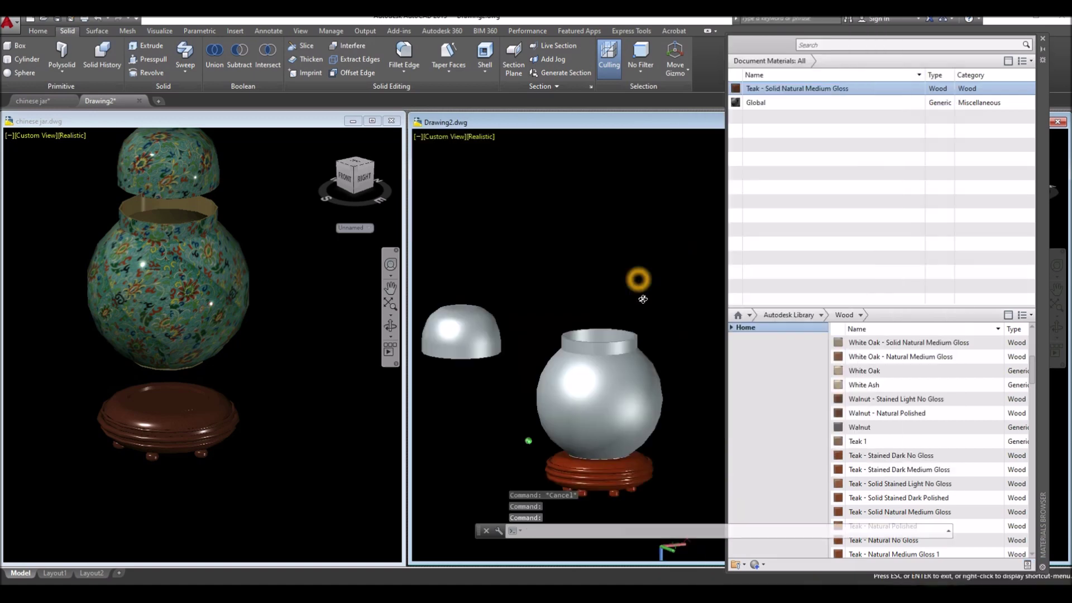
Duplicate the Global material in the document materials
{"action": "middle_click_drag", "start_coordinate": [640, 280], "coordinate": [642, 316], "text": "shift"}
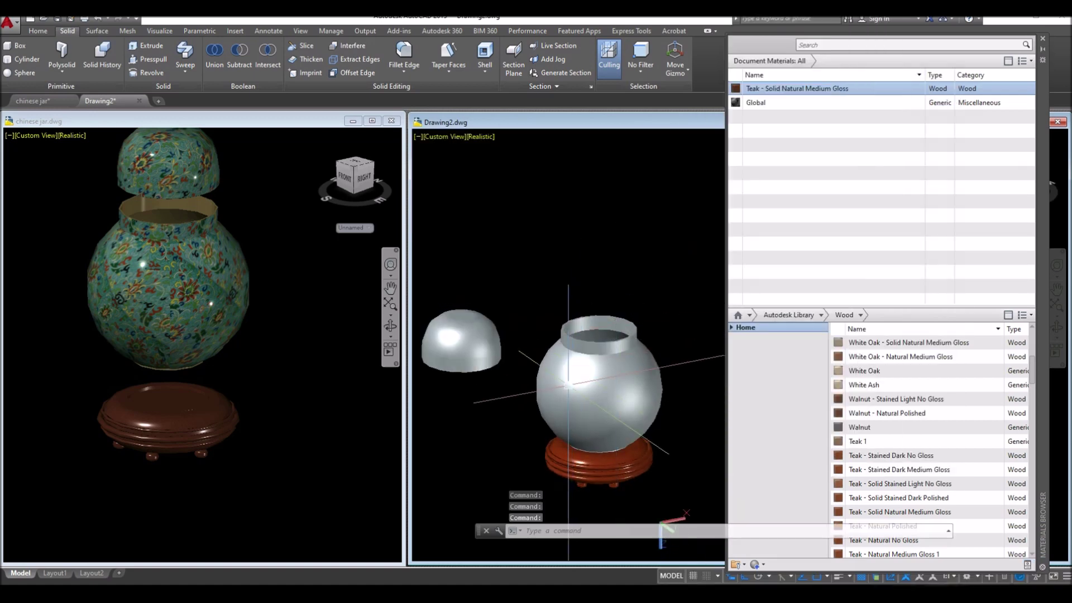
{"action": "scroll", "coordinate": [587, 386], "scroll_direction": "up", "scroll_amount": 3}
{"action": "middle_click_drag", "start_coordinate": [587, 386], "coordinate": [585, 370]}
{"action": "scroll", "coordinate": [586, 371], "scroll_direction": "down", "scroll_amount": 4}
{"action": "key", "text": "Escape"}
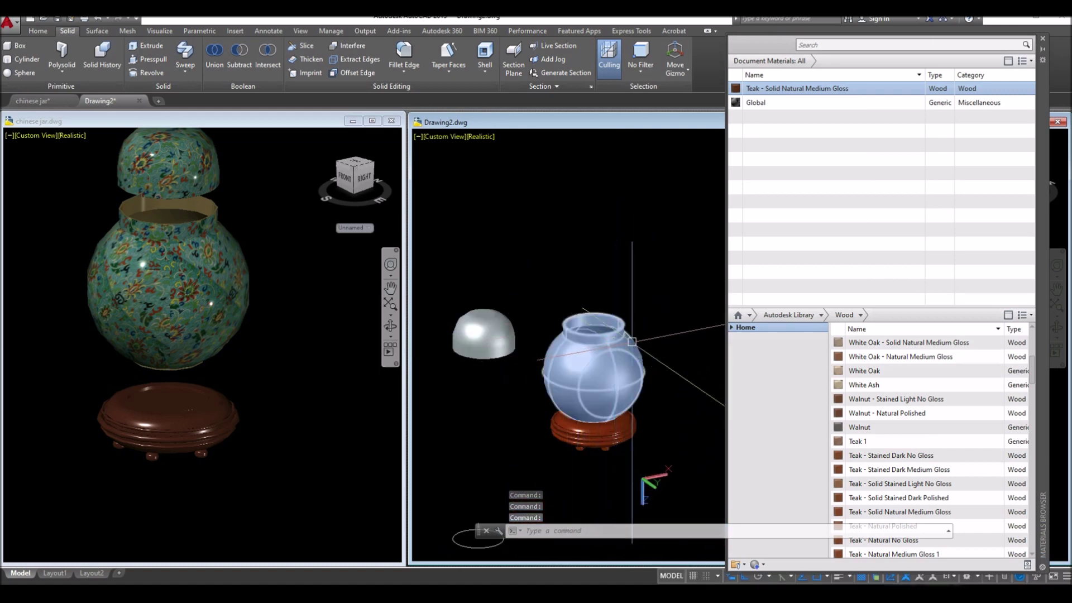
{"action": "left_click", "coordinate": [638, 287]}
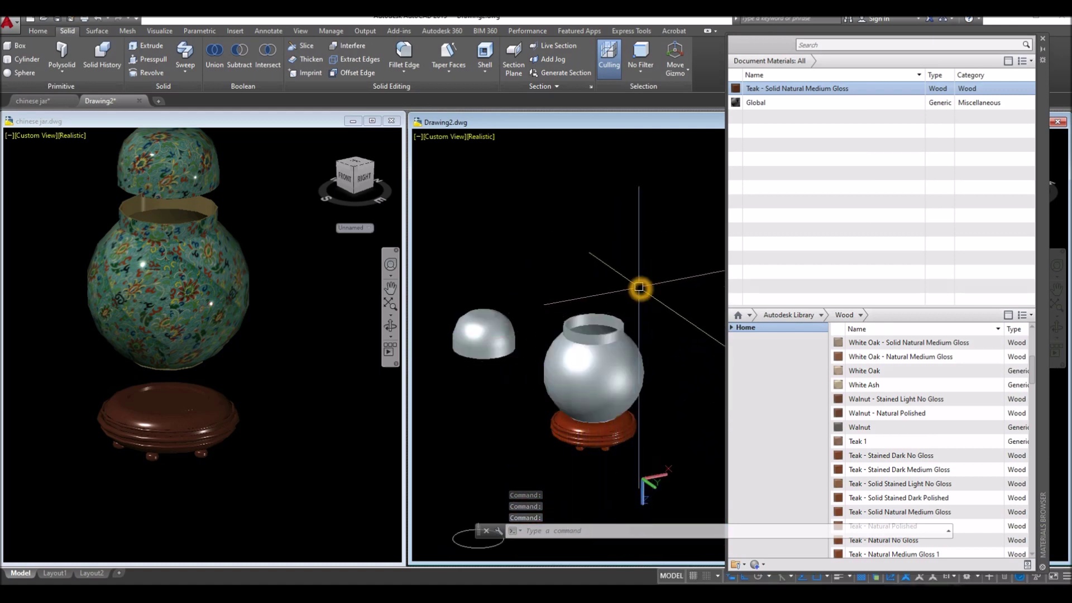
{"action": "left_click", "coordinate": [774, 102]}
{"action": "right_click", "coordinate": [774, 102]}
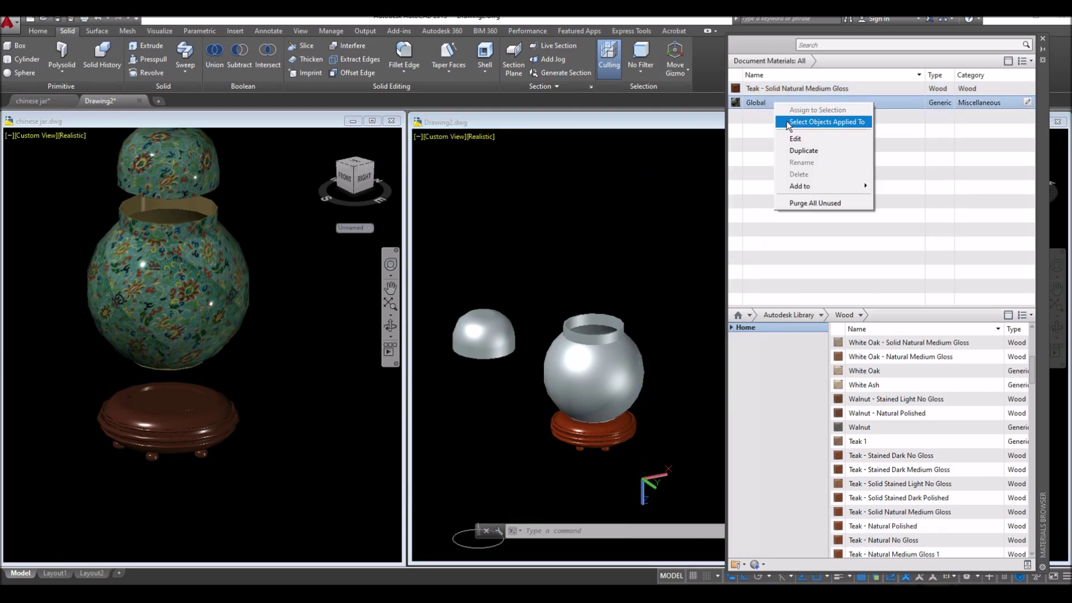
{"action": "left_click", "coordinate": [803, 146]}
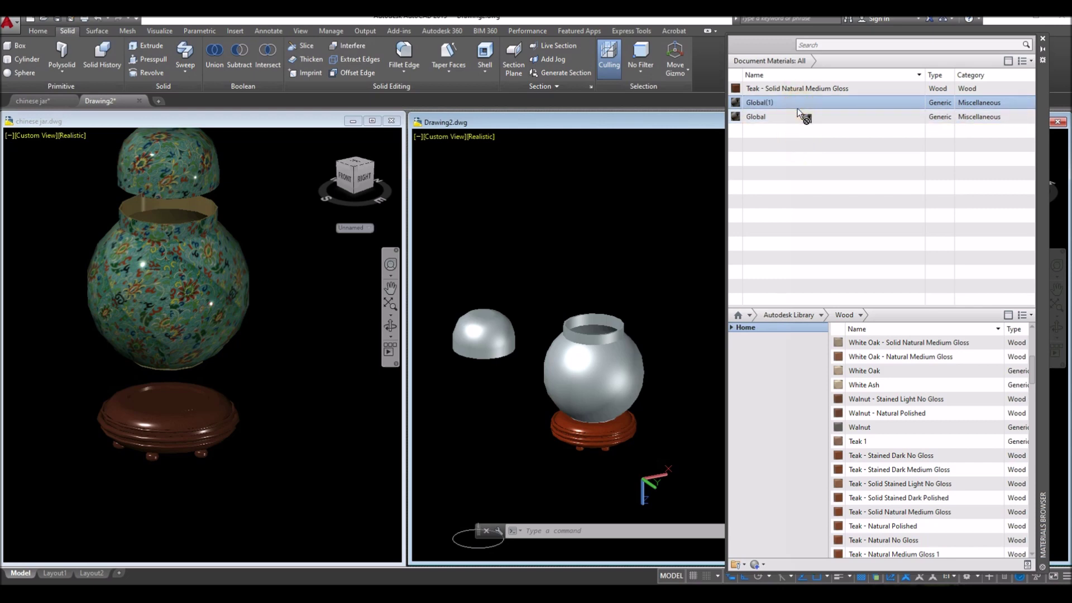
Apply the duplicated Global material to the jar body and to the lid
{"action": "left_click_drag", "start_coordinate": [646, 362], "coordinate": [635, 360]}
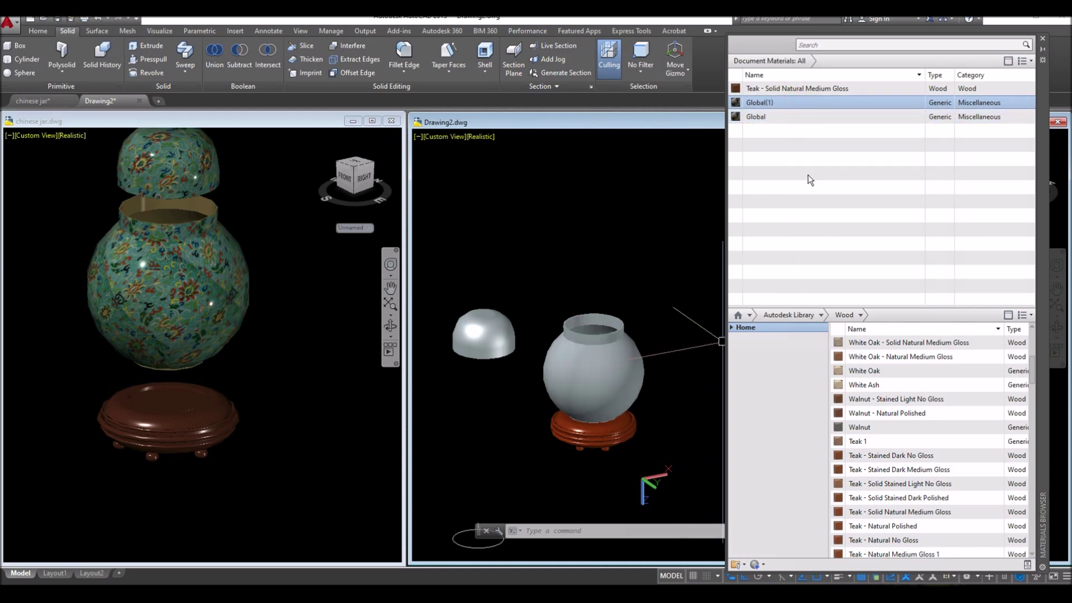
{"action": "left_click", "coordinate": [794, 106]}
{"action": "left_click_drag", "start_coordinate": [794, 108], "coordinate": [500, 346]}
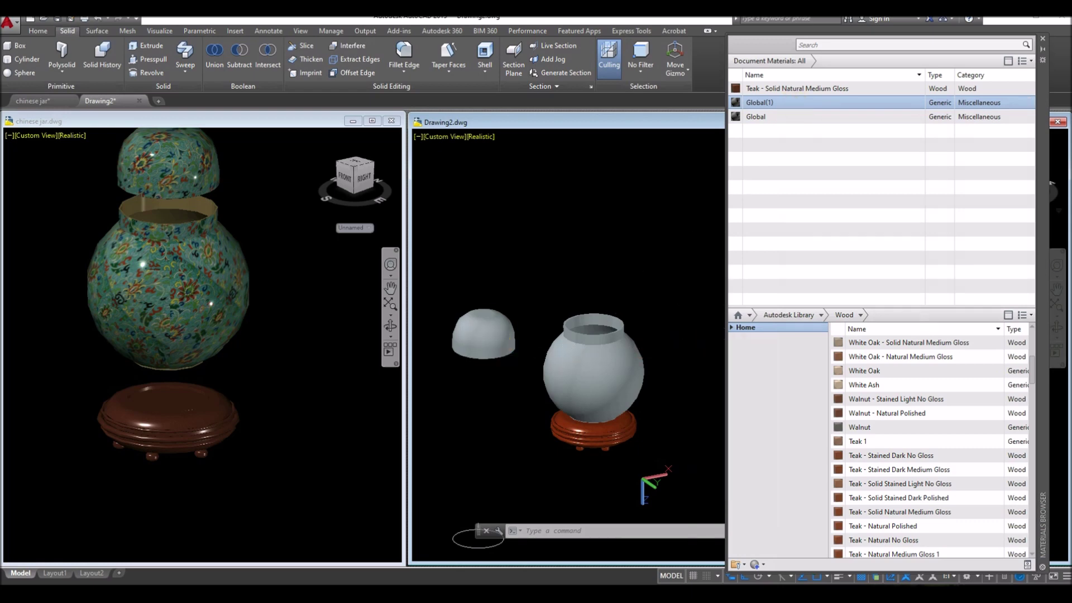
Rename the duplicated Global material as CHINESE PRINTS
{"action": "right_click", "coordinate": [802, 101]}
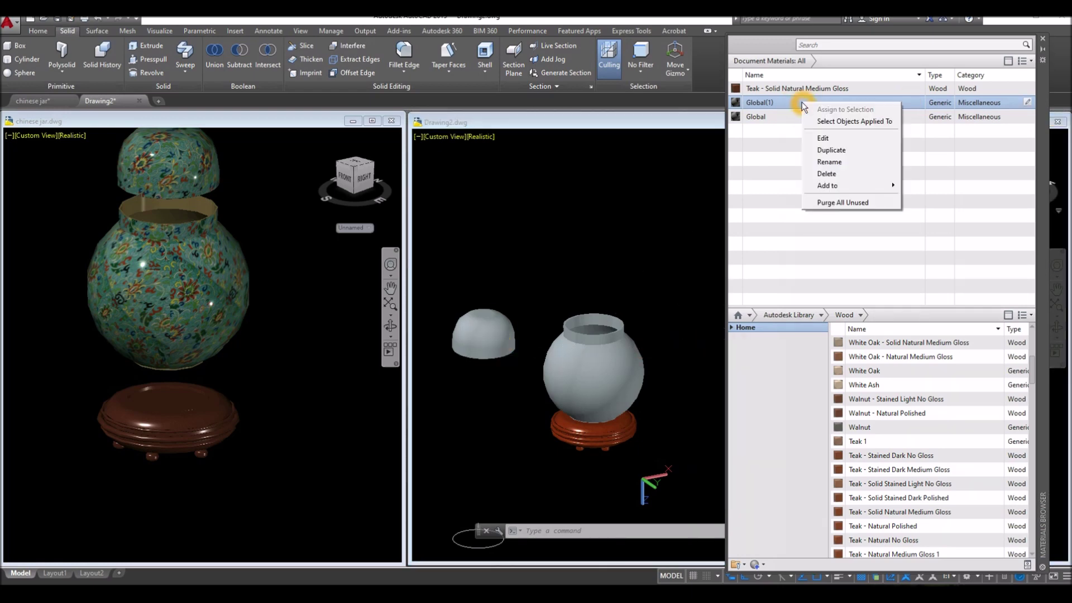
{"action": "left_click", "coordinate": [821, 158]}
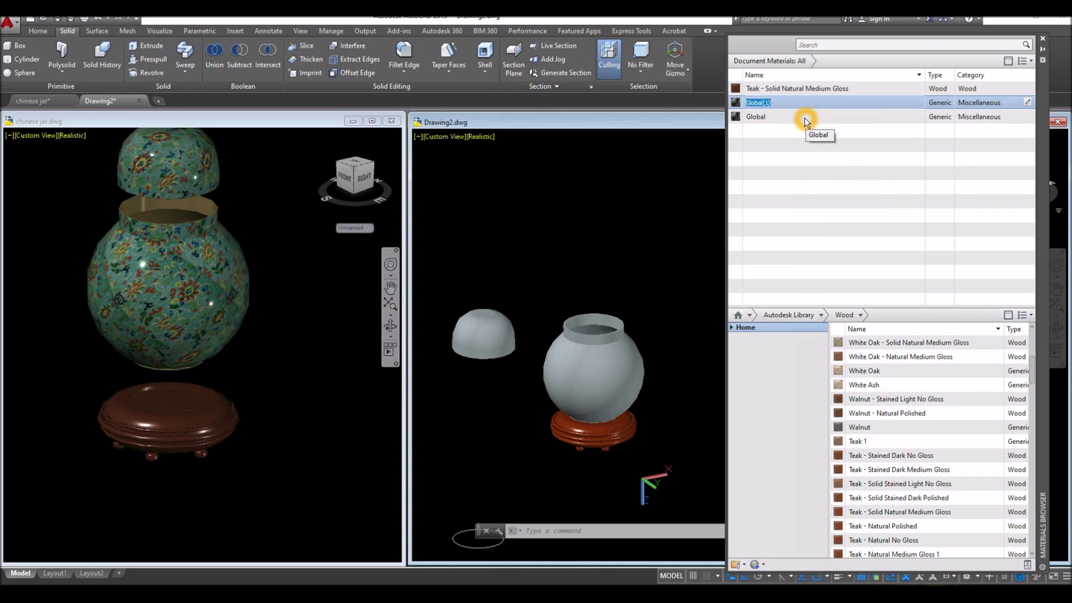
{"action": "type", "text": "CHINESE PRINTS"}
{"action": "key", "text": "Return"}
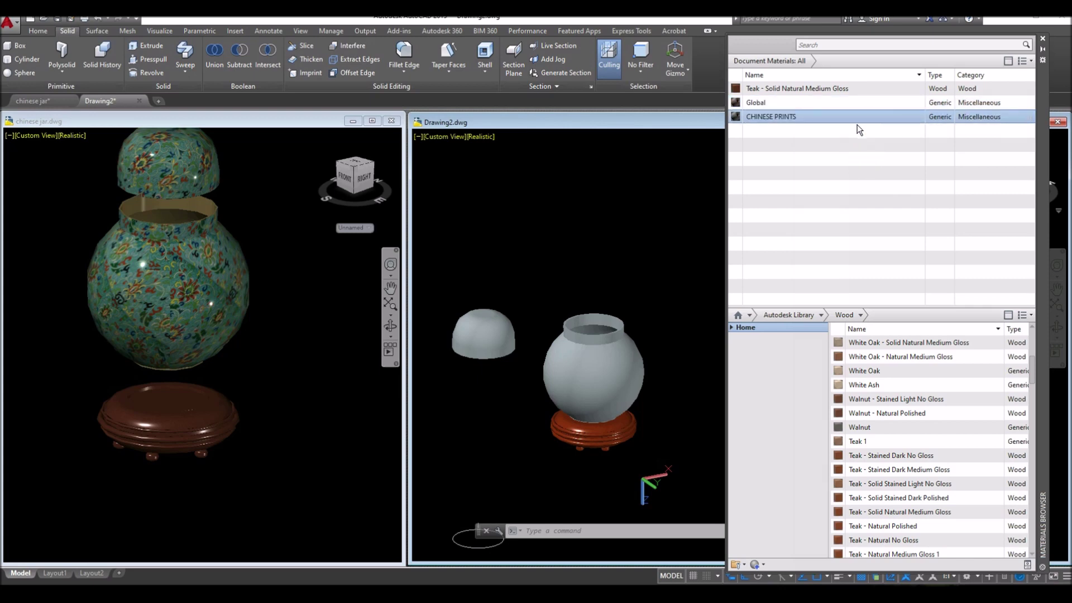
Edit the CHINESE PRINTS material and assign the chinese wall paper JPG from the Desktop as its image
{"action": "left_click", "coordinate": [1027, 118]}
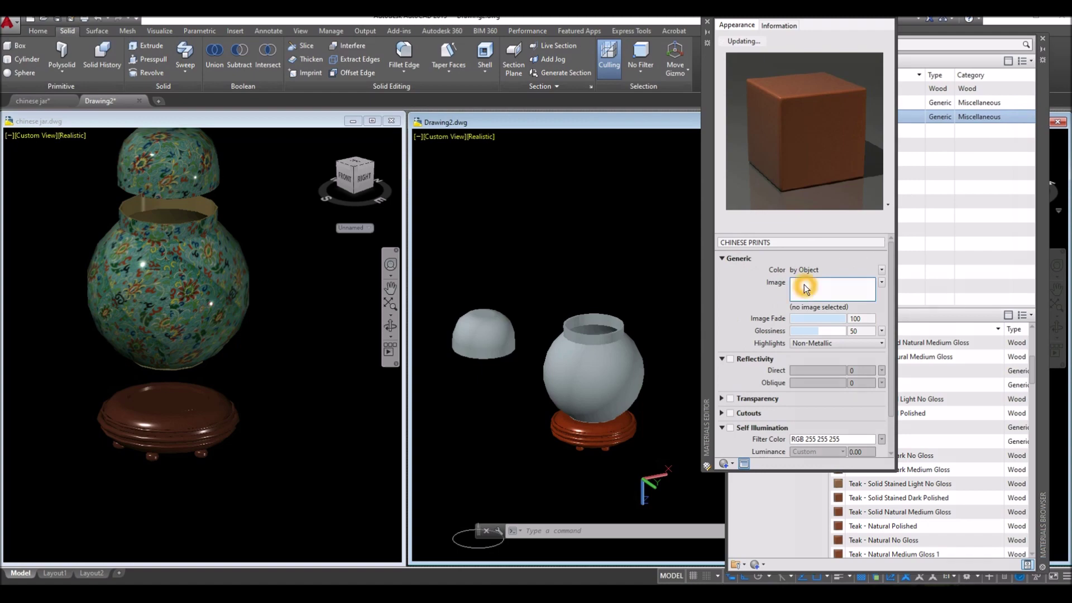
{"action": "left_click", "coordinate": [804, 285]}
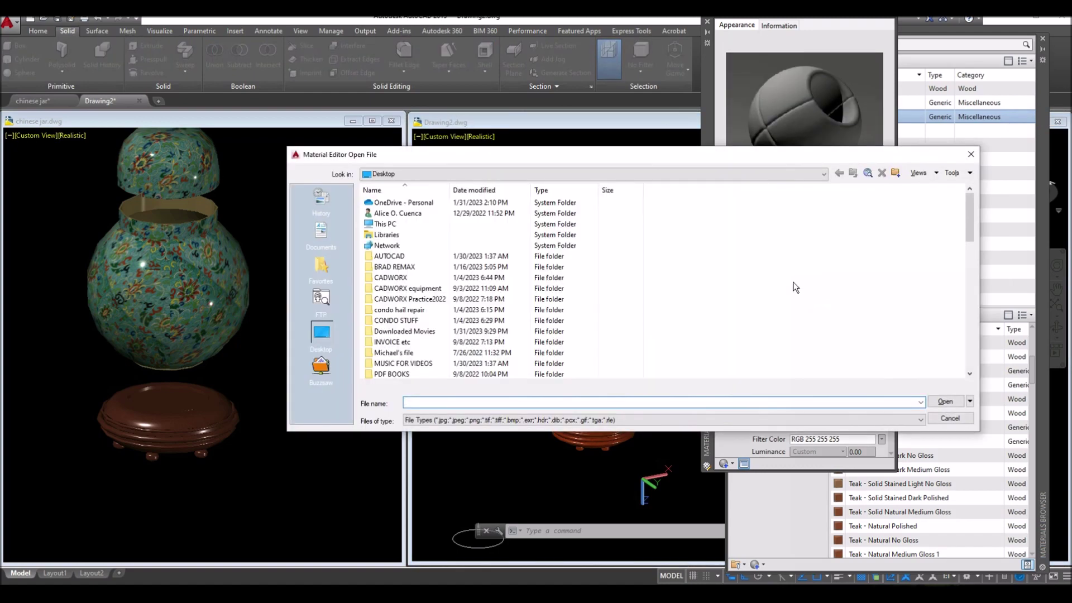
{"action": "left_click_drag", "start_coordinate": [973, 228], "coordinate": [974, 300]}
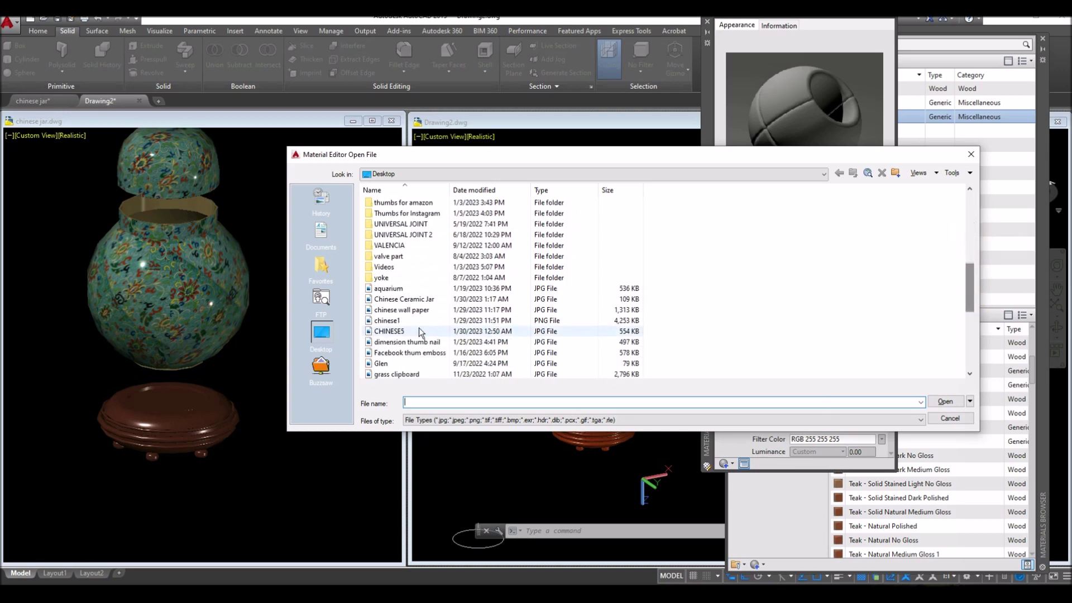
{"action": "left_click", "coordinate": [420, 311]}
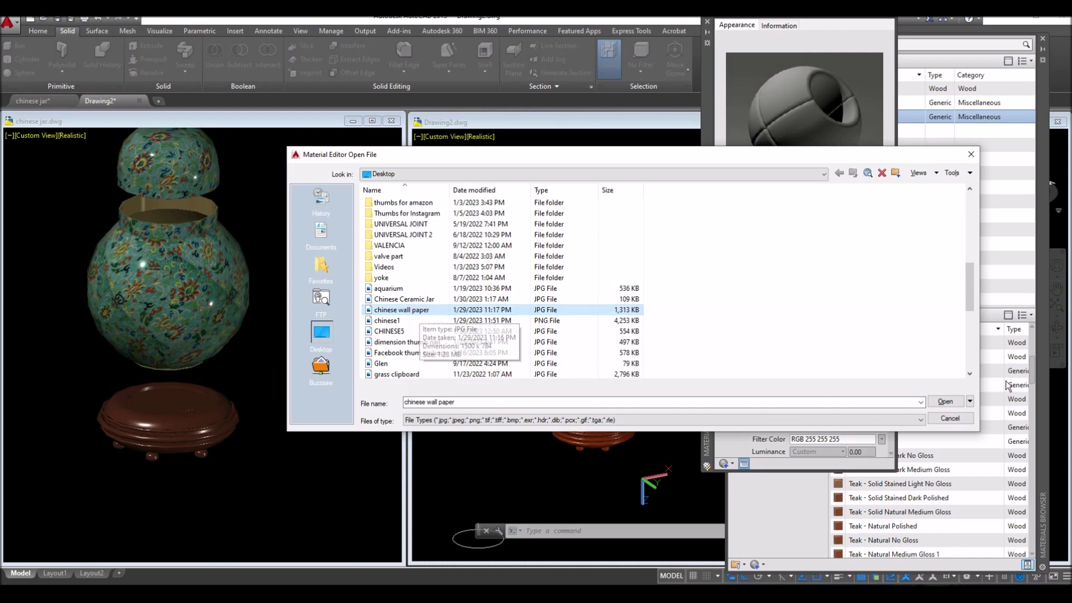
{"action": "left_click", "coordinate": [945, 401]}
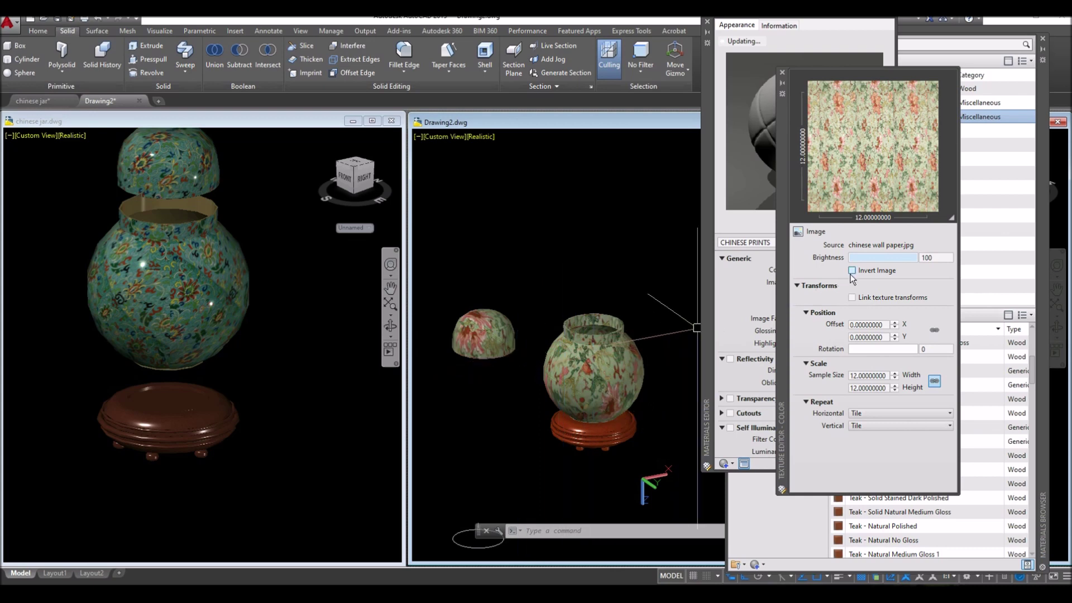
Set the chinese wall paper texture's sample size to 5 and its rotation to 49, keeping brightness at 100
{"action": "double_click", "coordinate": [887, 375]}
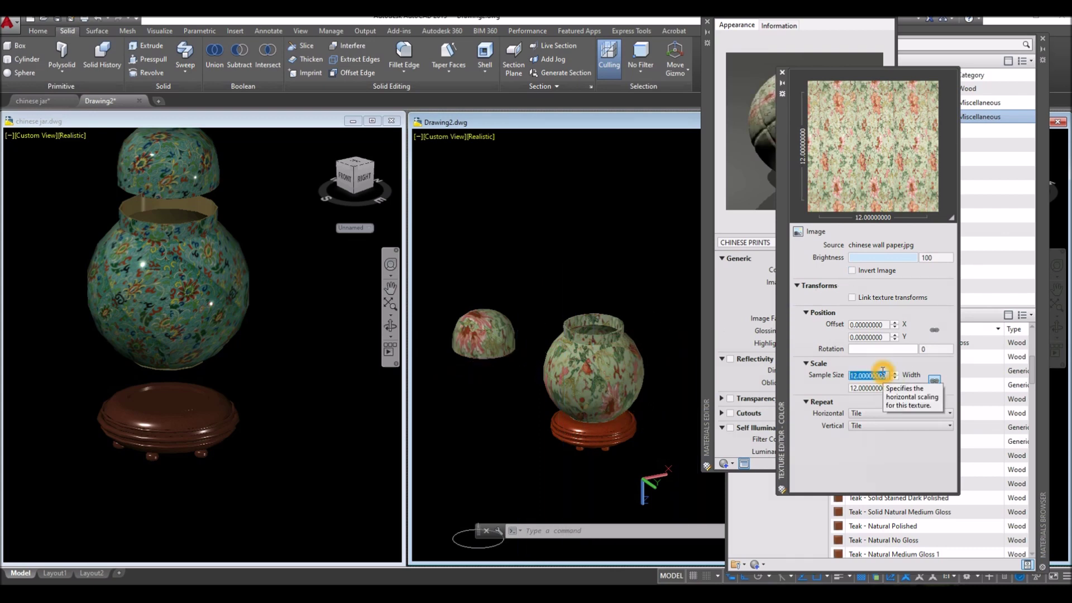
{"action": "type", "text": "5"}
{"action": "key", "text": "Return"}
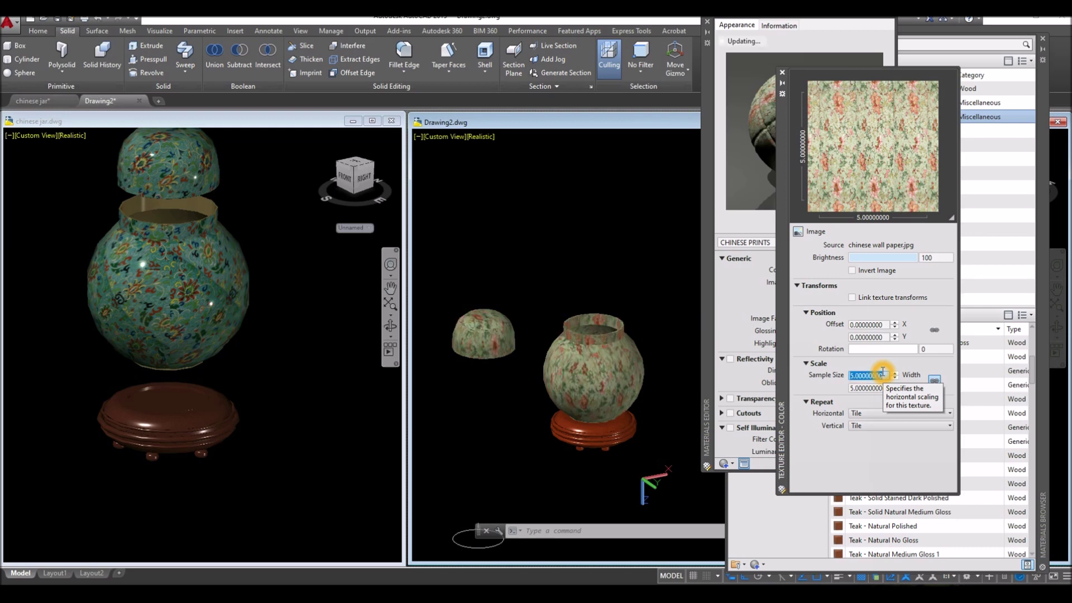
{"action": "left_click_drag", "start_coordinate": [849, 346], "coordinate": [861, 349]}
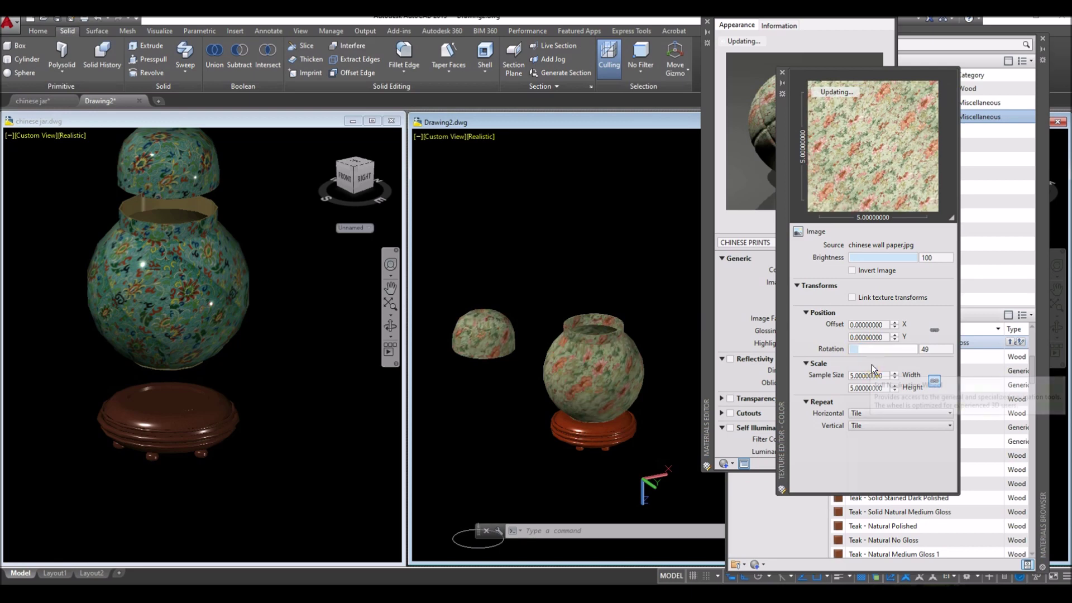
{"action": "mouse_move", "coordinate": [912, 261]}
{"action": "left_mouse_down"}
{"action": "mouse_move", "coordinate": [902, 260]}
{"action": "mouse_move", "coordinate": [922, 261]}
{"action": "left_mouse_up"}
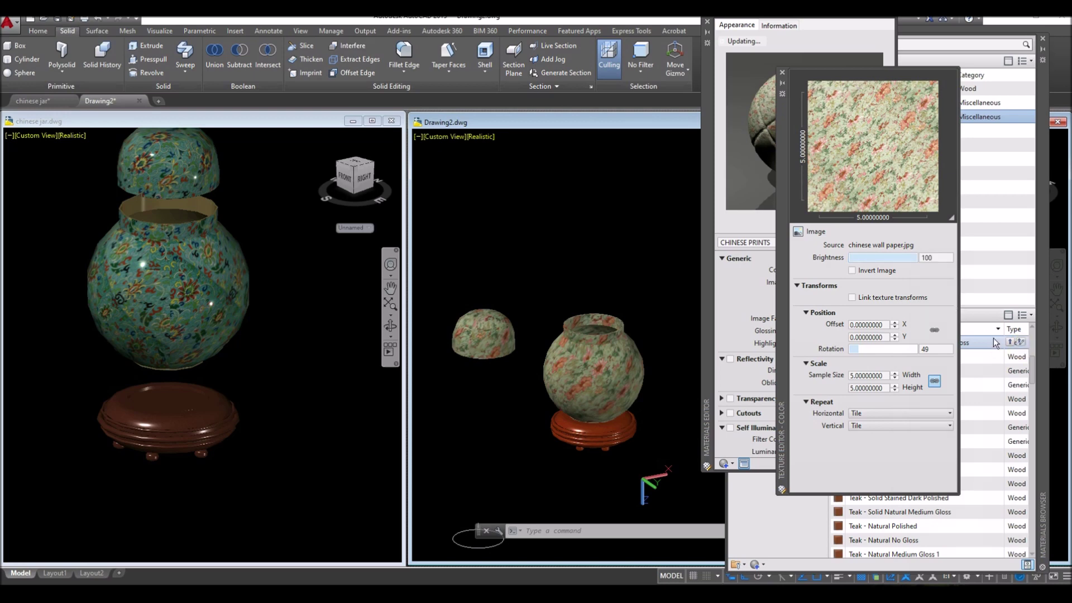
{"action": "left_click", "coordinate": [781, 76]}
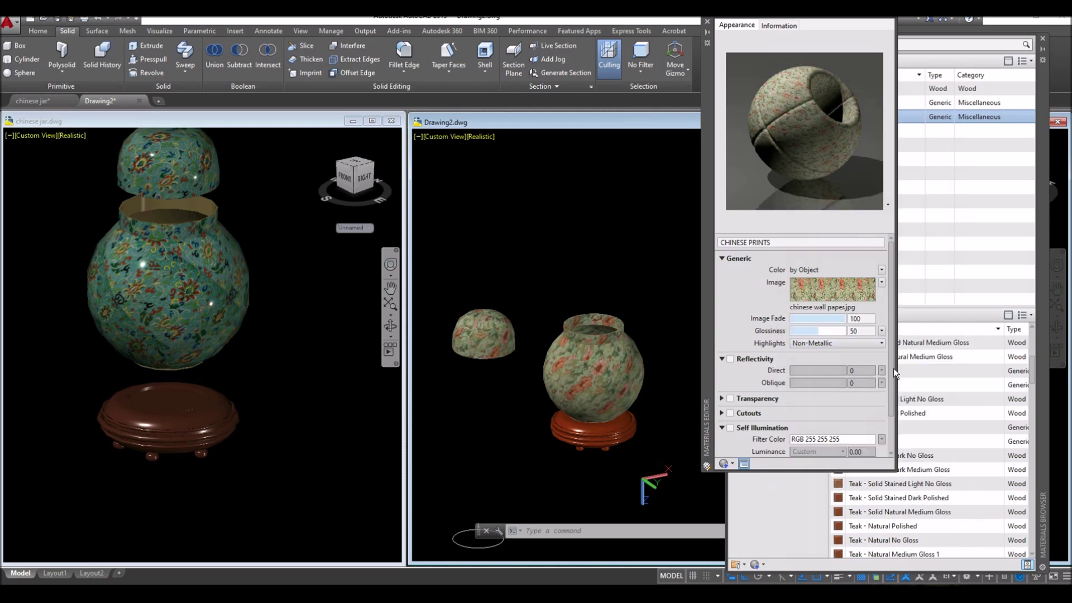
Set CHINESE PRINTS to glossiness 80 and image fade 91, with reflectivity enabled at direct 16 and oblique 52, and close the material windows
{"action": "left_click_drag", "start_coordinate": [818, 331], "coordinate": [823, 332]}
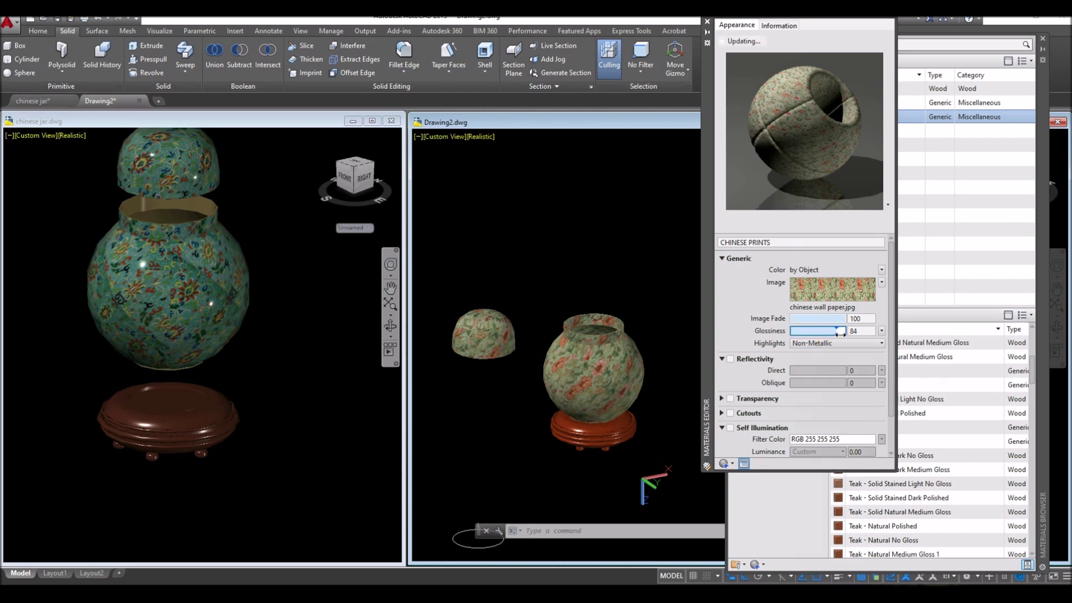
{"action": "left_click_drag", "start_coordinate": [893, 354], "coordinate": [895, 404]}
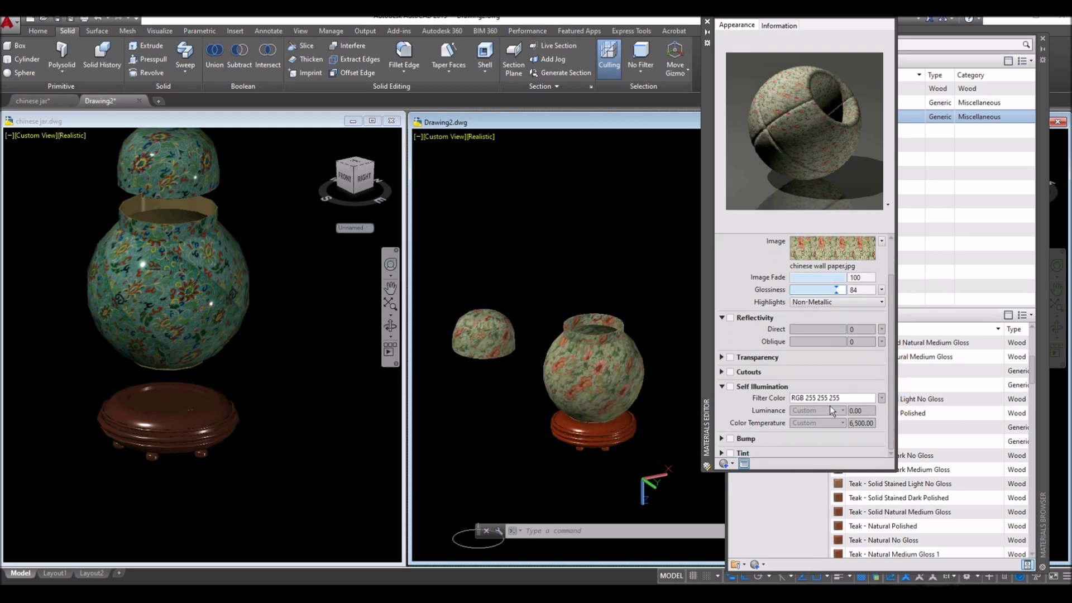
{"action": "left_click", "coordinate": [730, 317]}
{"action": "left_click_drag", "start_coordinate": [819, 330], "coordinate": [803, 330]}
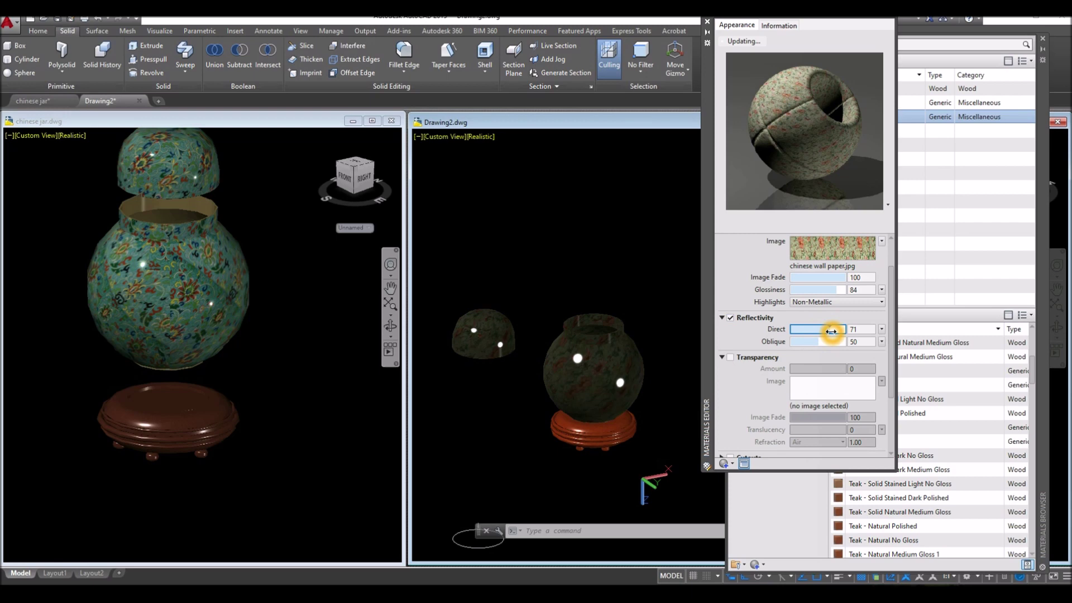
{"action": "left_click_drag", "start_coordinate": [818, 341], "coordinate": [803, 340]}
{"action": "left_click", "coordinate": [799, 330]}
{"action": "mouse_move", "coordinate": [840, 289]}
{"action": "left_mouse_down"}
{"action": "mouse_move", "coordinate": [850, 290]}
{"action": "mouse_move", "coordinate": [823, 290]}
{"action": "mouse_move", "coordinate": [841, 290]}
{"action": "mouse_move", "coordinate": [837, 278]}
{"action": "left_mouse_up"}
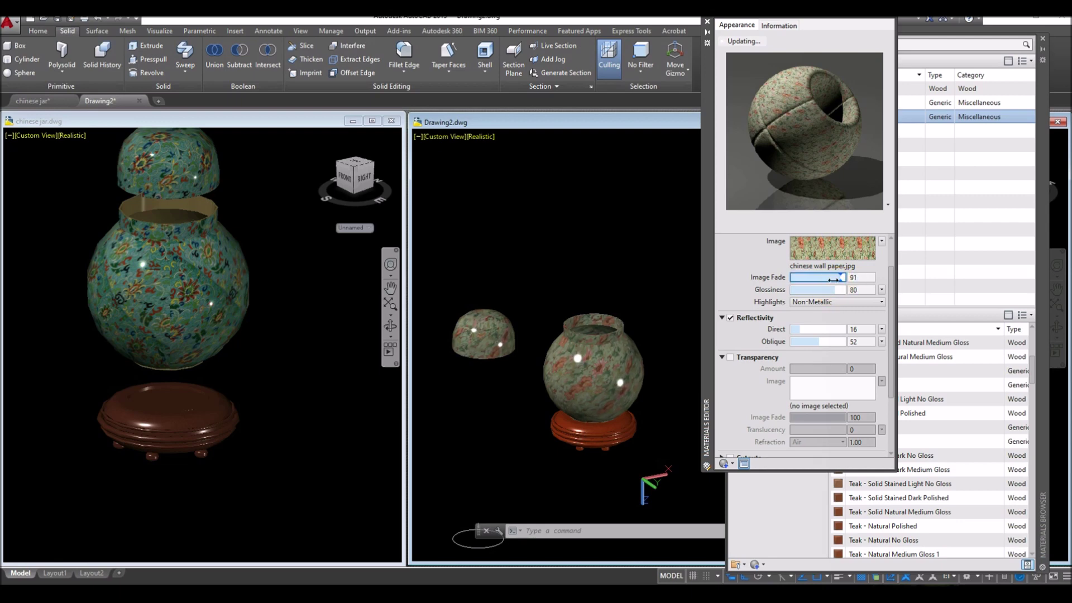
{"action": "left_click", "coordinate": [708, 23]}
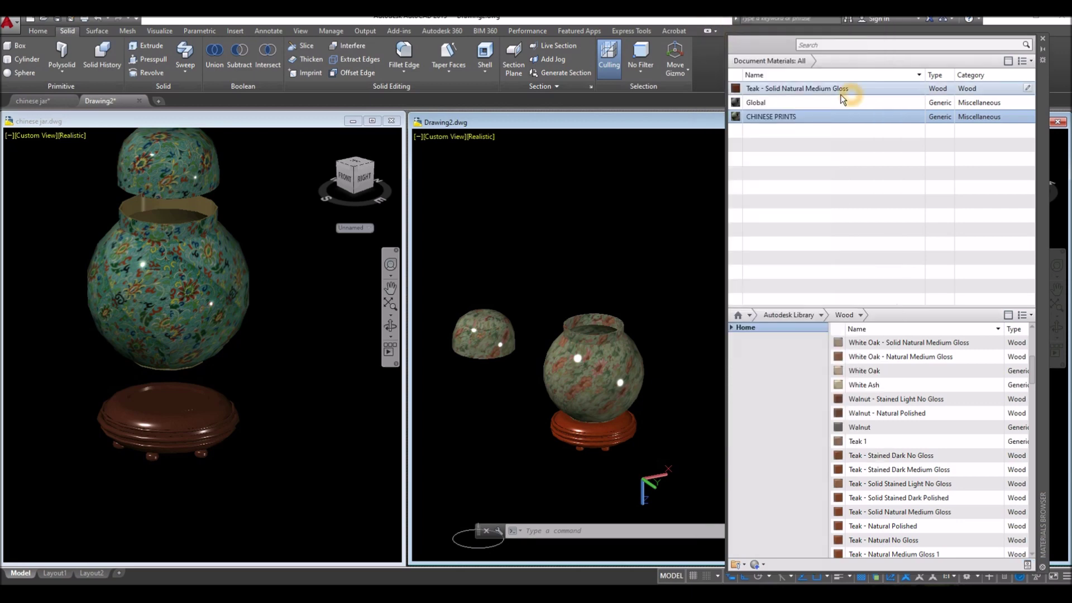
{"action": "left_click", "coordinate": [1043, 38]}
Reopen the Materials Browser and add Peach from the Autodesk Library's Ceramic materials to the document materials
{"action": "middle_click_drag", "start_coordinate": [695, 381], "coordinate": [675, 336], "text": "shift"}
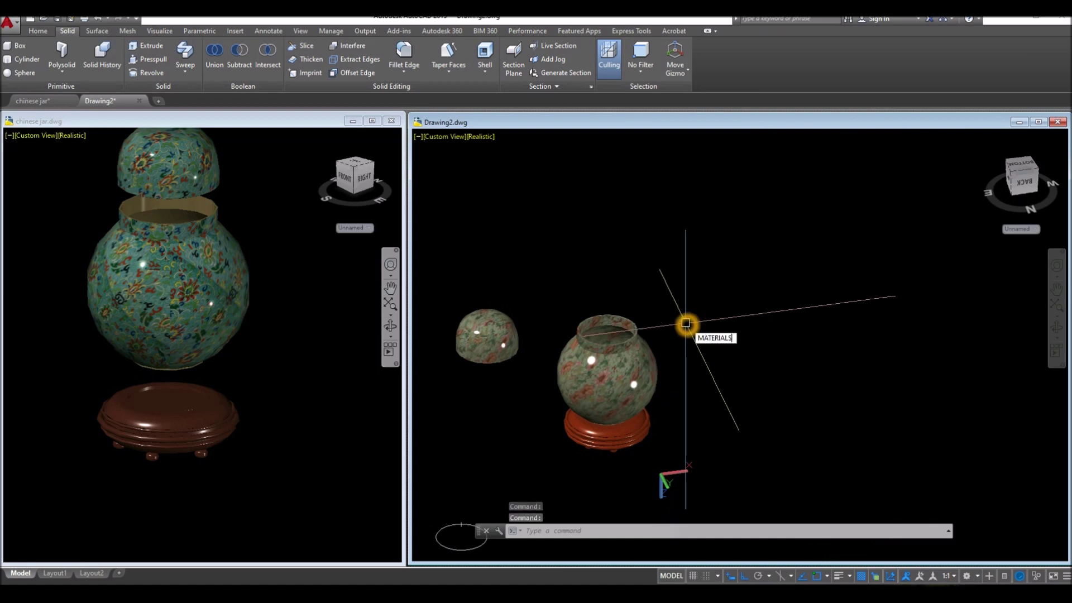
{"action": "key", "text": "Return"}
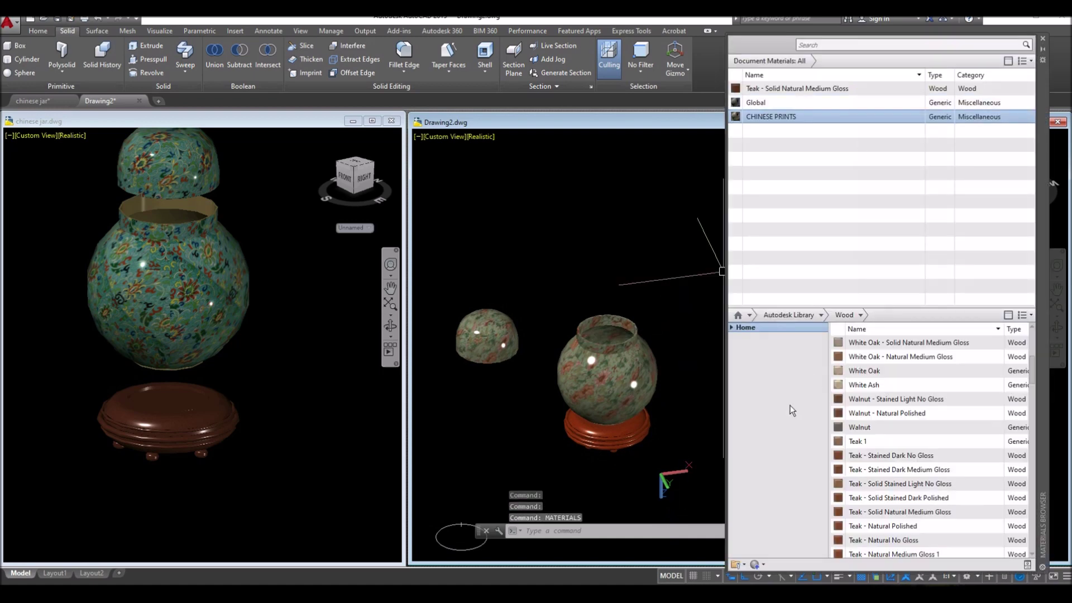
{"action": "left_click", "coordinate": [822, 316]}
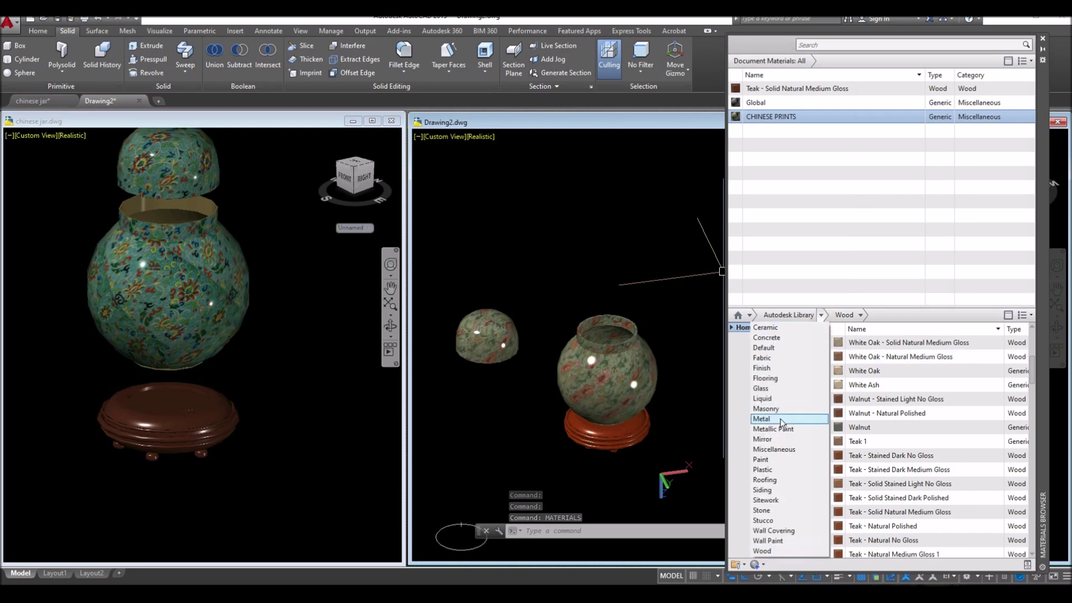
{"action": "left_click", "coordinate": [766, 328]}
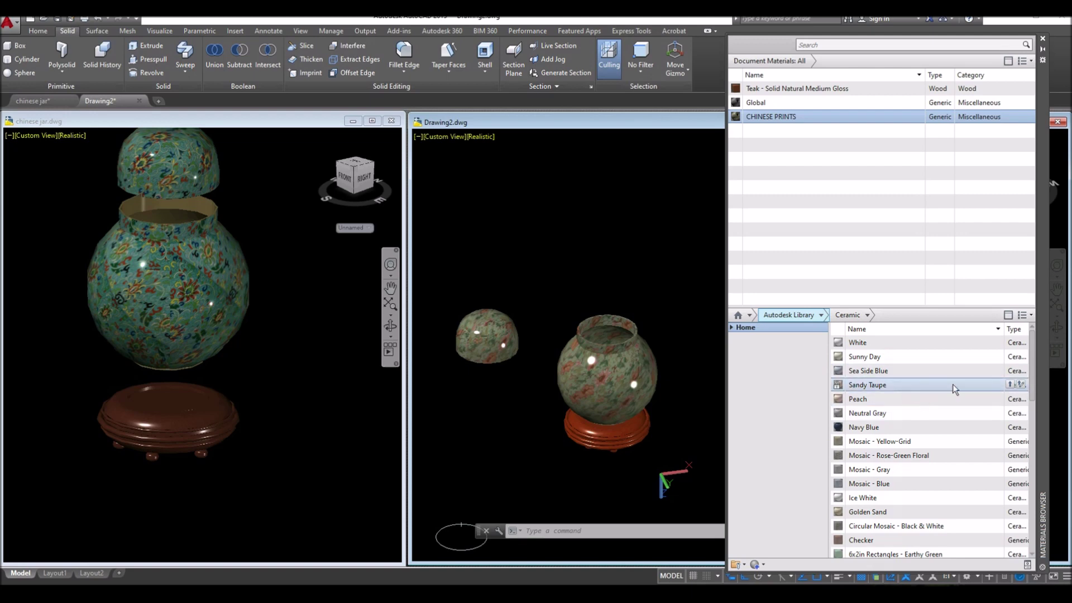
{"action": "left_click", "coordinate": [1011, 399]}
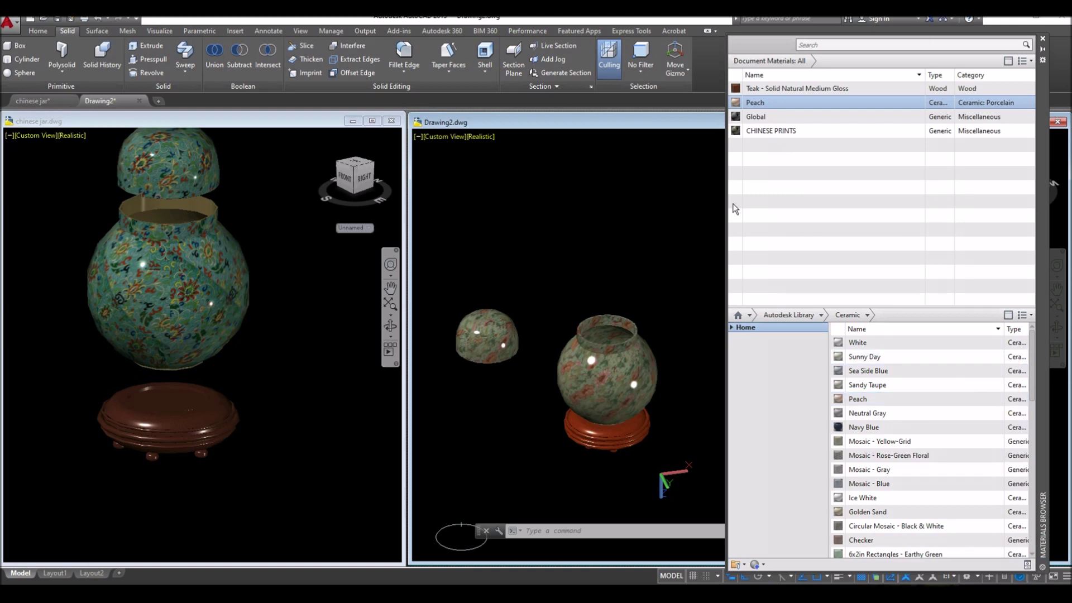
Apply the Peach ceramic material to the inner faces of the jar's body and neck
{"action": "scroll", "coordinate": [627, 310], "scroll_direction": "up", "scroll_amount": 5}
{"action": "middle_click_drag", "start_coordinate": [628, 310], "coordinate": [629, 327], "text": "shift"}
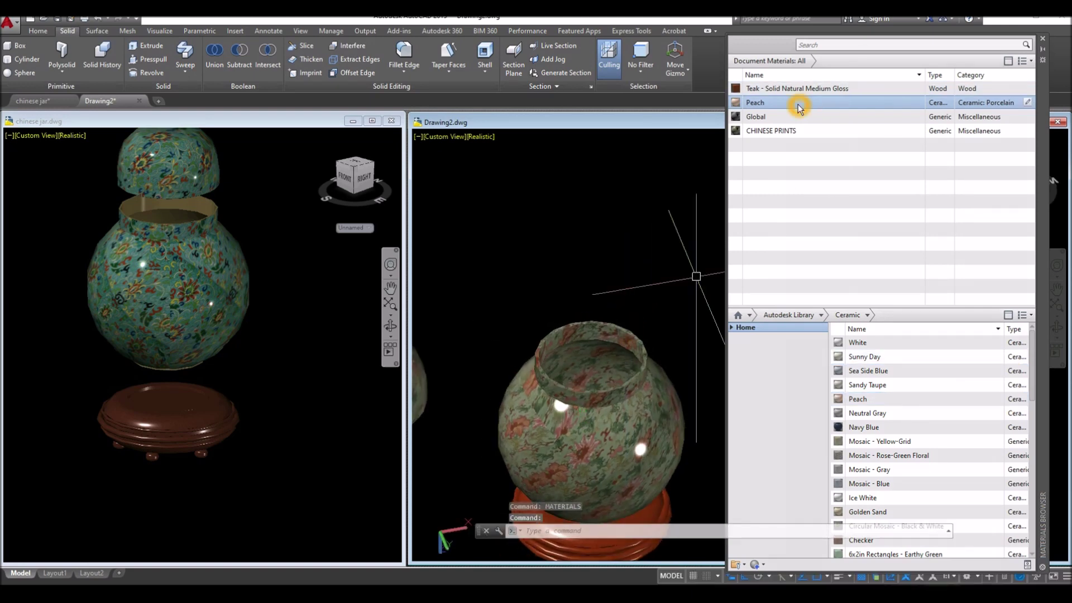
{"action": "left_click_drag", "start_coordinate": [799, 107], "coordinate": [800, 123]}
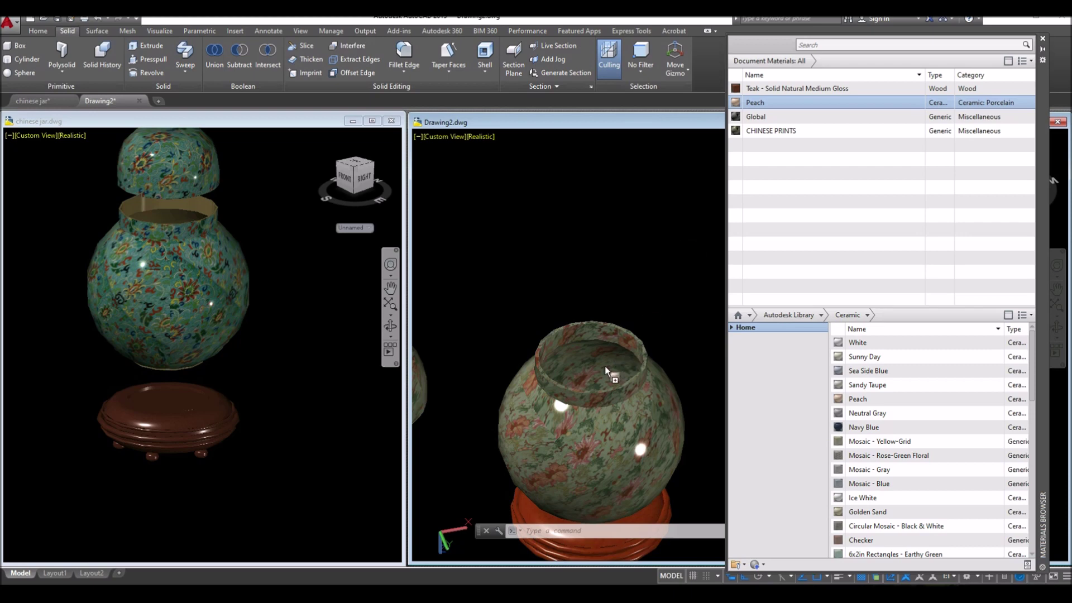
{"action": "left_click_drag", "start_coordinate": [602, 364], "coordinate": [604, 364]}
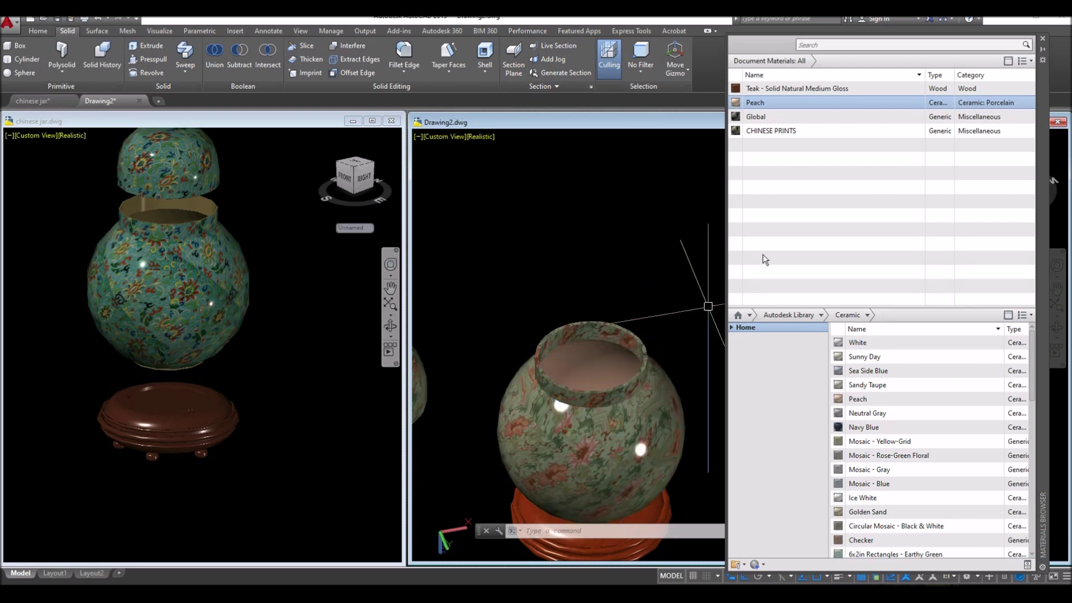
{"action": "left_click", "coordinate": [797, 119]}
{"action": "left_click_drag", "start_coordinate": [786, 103], "coordinate": [691, 230]}
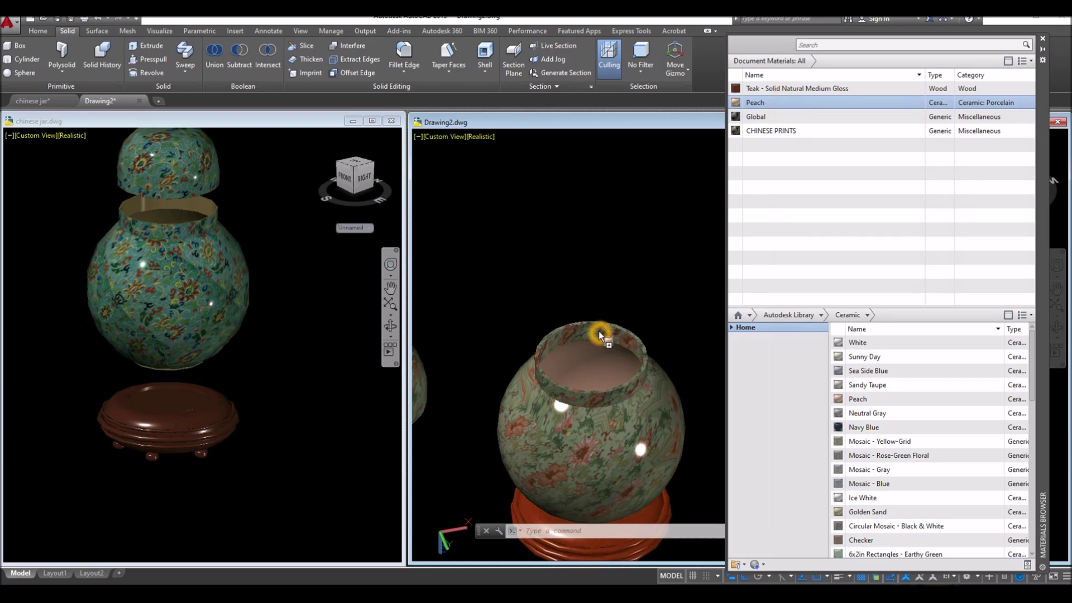
{"action": "left_click_drag", "start_coordinate": [600, 332], "coordinate": [600, 333]}
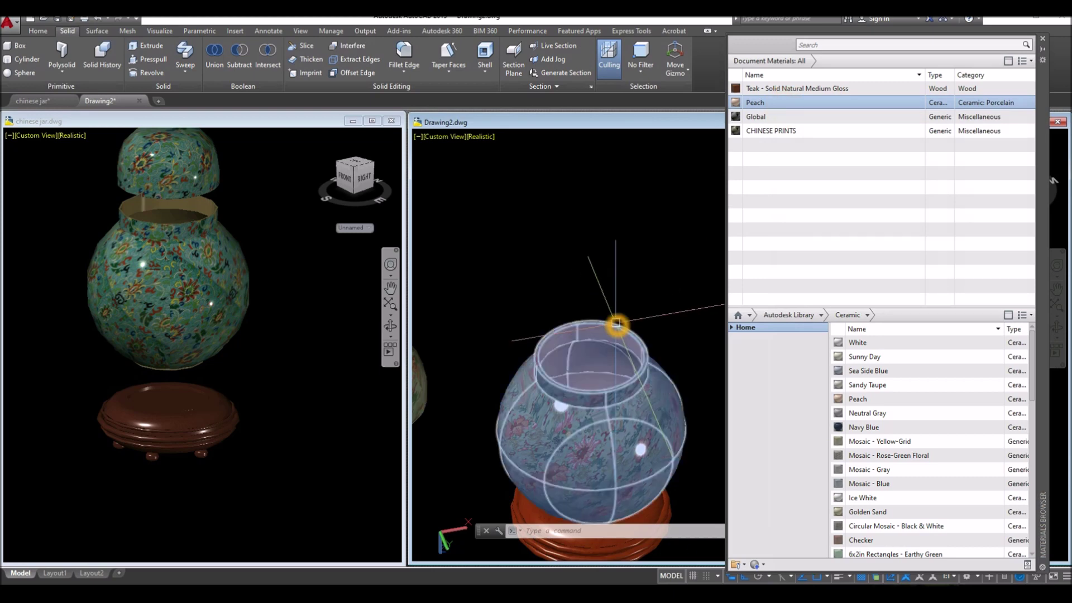
Try to apply Peach to another face of the jar and undo that material assignment
{"action": "scroll", "coordinate": [616, 324], "scroll_direction": "up", "scroll_amount": 2}
{"action": "middle_click_drag", "start_coordinate": [616, 323], "coordinate": [617, 326]}
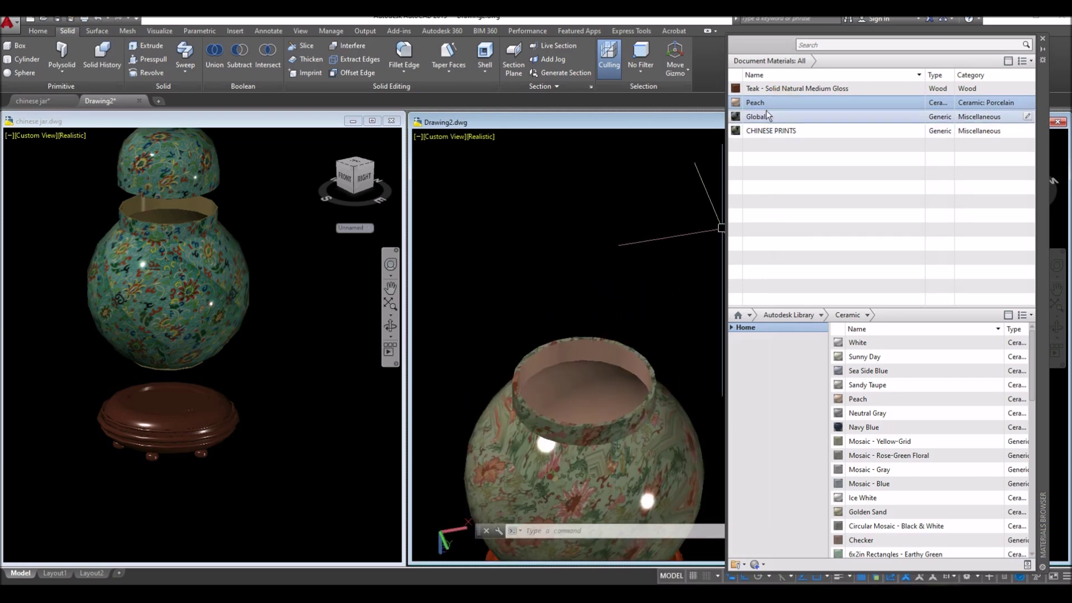
{"action": "left_click_drag", "start_coordinate": [770, 103], "coordinate": [702, 386]}
{"action": "left_click_drag", "start_coordinate": [676, 422], "coordinate": [676, 421]}
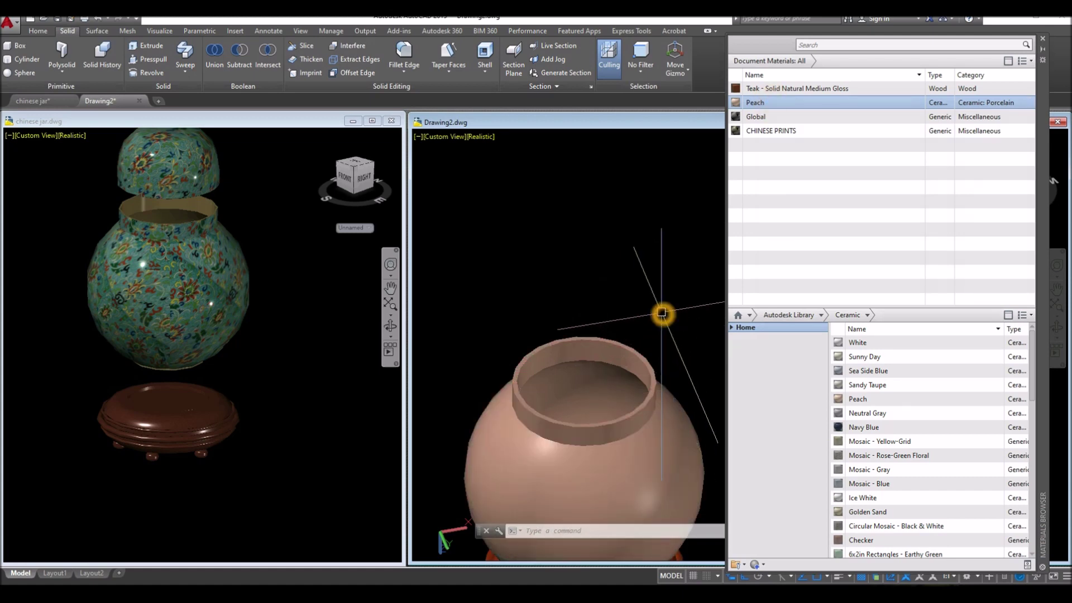
{"action": "key", "text": "ctrl+z"}
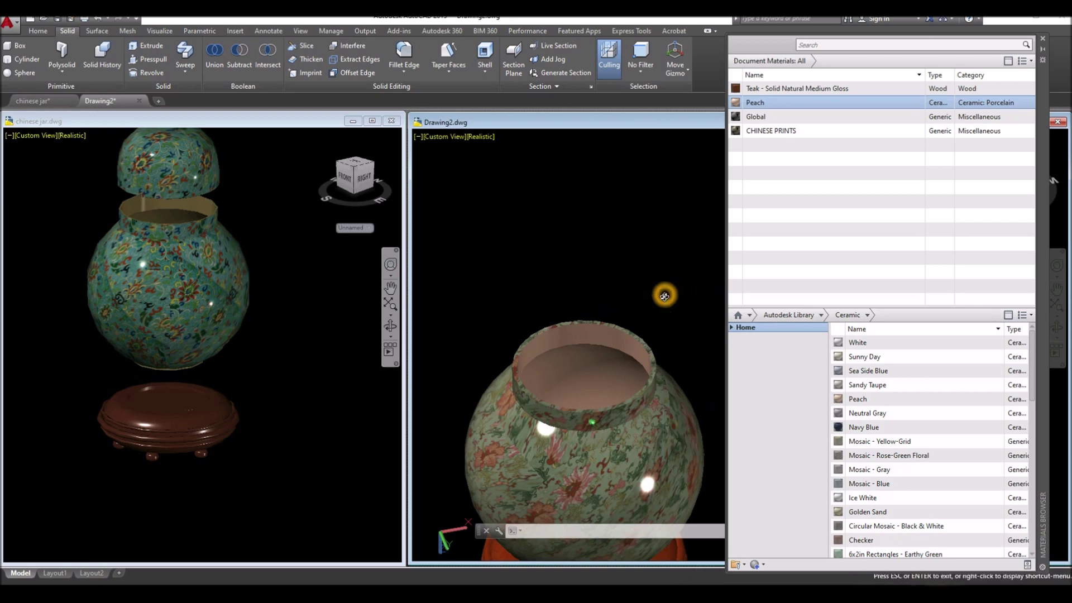
Apply the Peach material to the top face of the jar's rim and to the jar's inside bottom
{"action": "left_click", "coordinate": [703, 298]}
{"action": "left_click", "coordinate": [658, 333]}
{"action": "scroll", "coordinate": [606, 335], "scroll_direction": "up", "scroll_amount": 5}
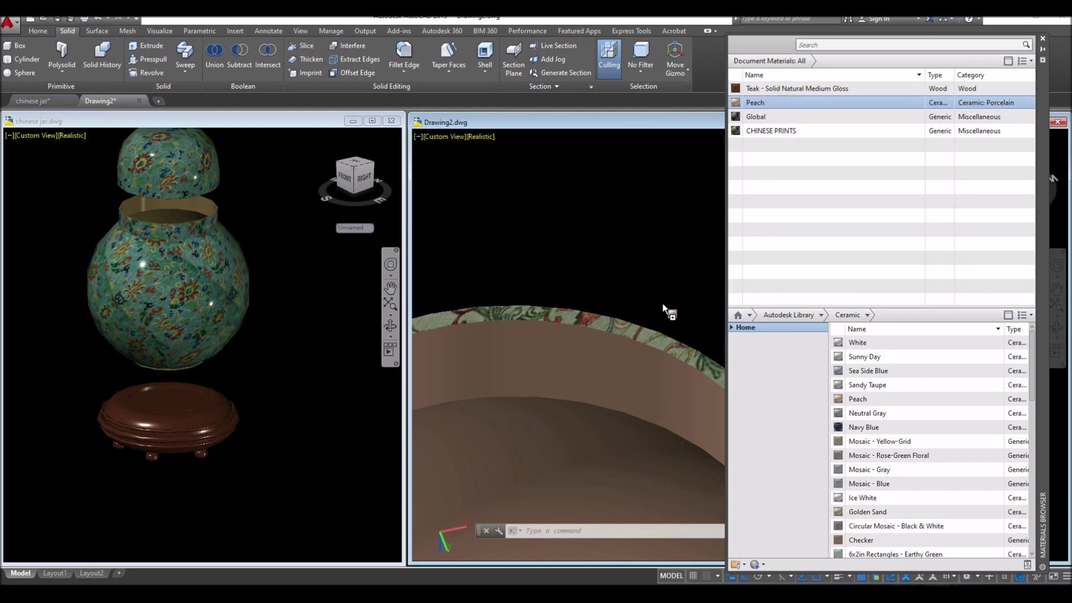
{"action": "left_click_drag", "start_coordinate": [629, 327], "coordinate": [628, 327]}
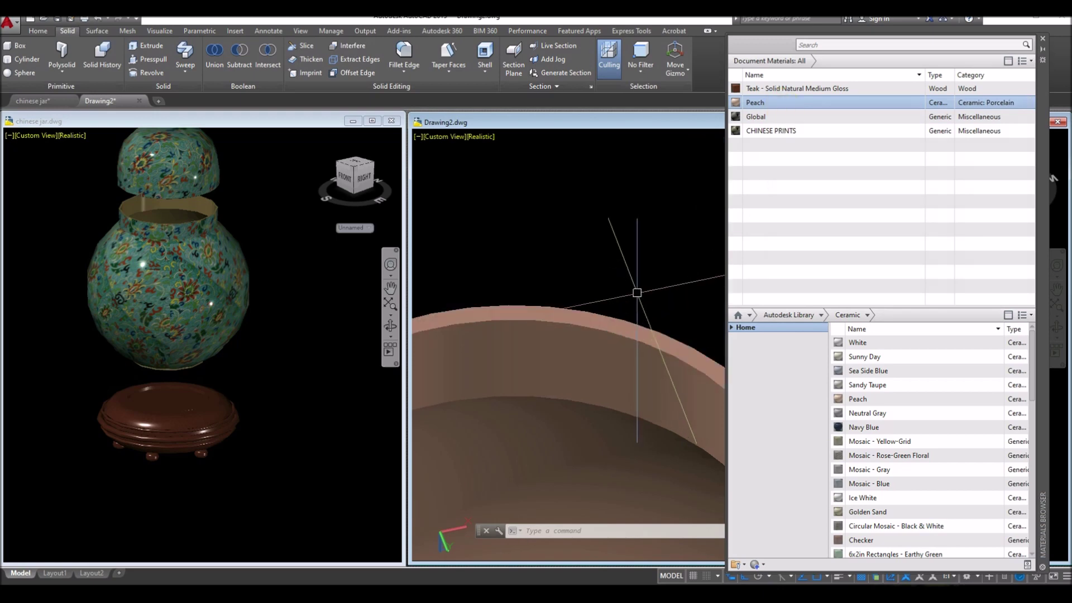
{"action": "scroll", "coordinate": [636, 296], "scroll_direction": "down", "scroll_amount": 5}
{"action": "middle_click_drag", "start_coordinate": [659, 319], "coordinate": [635, 391], "text": "shift"}
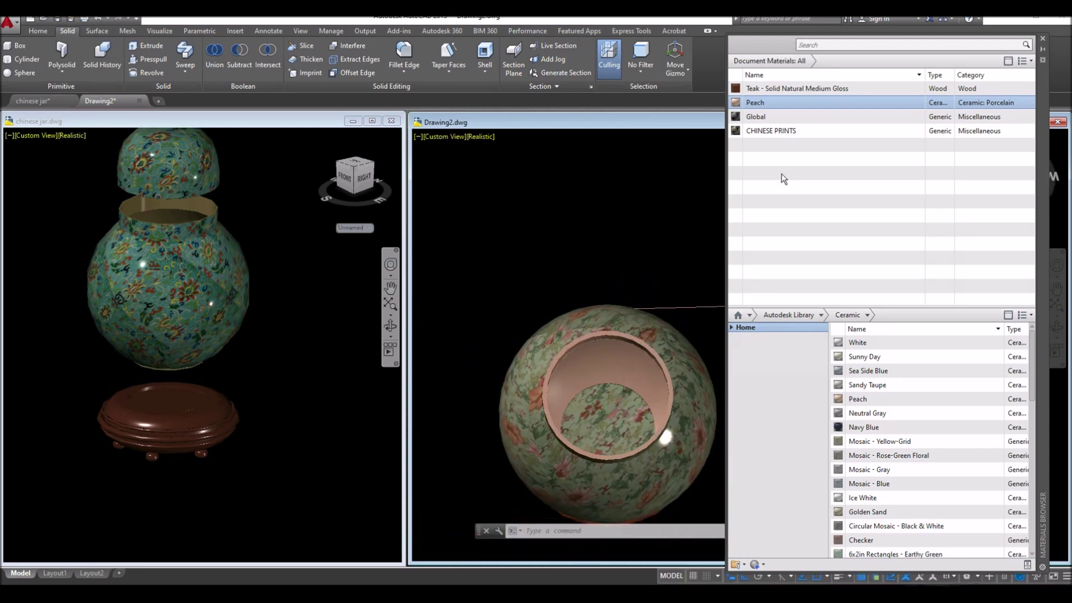
{"action": "left_click_drag", "start_coordinate": [624, 412], "coordinate": [625, 412]}
Apply the Peach material to the lower inner wall faces of the lid
{"action": "scroll", "coordinate": [639, 381], "scroll_direction": "down", "scroll_amount": 3}
{"action": "middle_click_drag", "start_coordinate": [634, 314], "coordinate": [641, 179], "text": "shift"}
{"action": "middle_click_drag", "start_coordinate": [584, 388], "coordinate": [691, 389]}
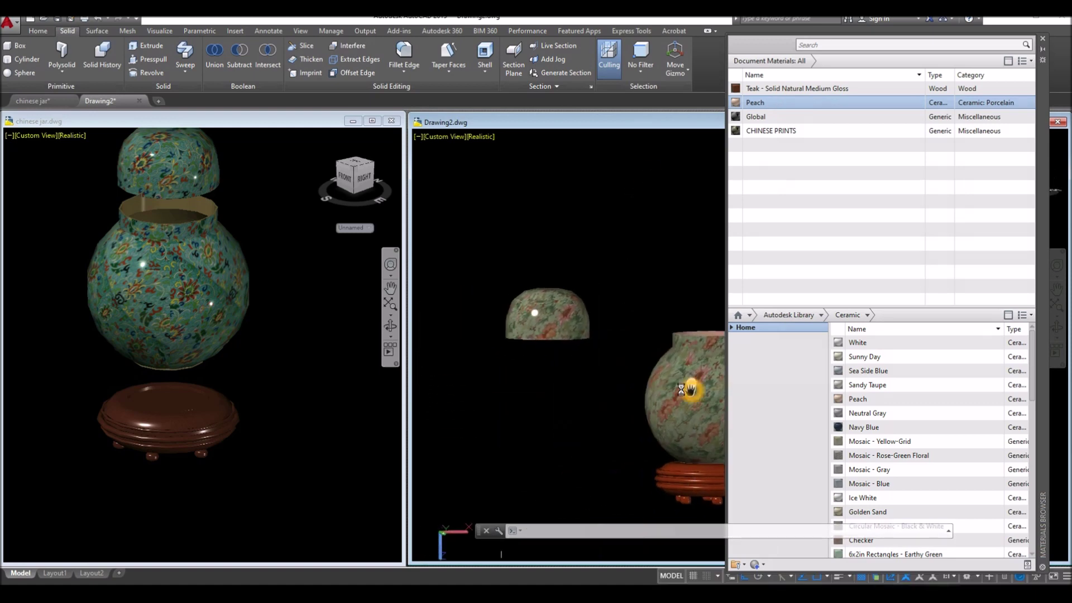
{"action": "middle_click_drag", "start_coordinate": [610, 383], "coordinate": [665, 294], "text": "shift"}
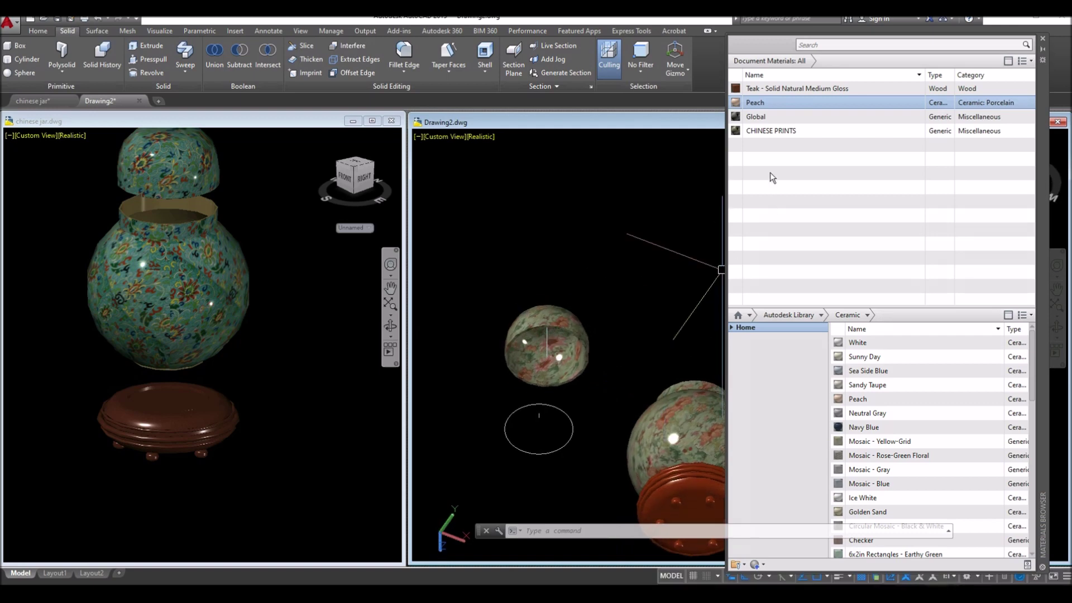
{"action": "left_click_drag", "start_coordinate": [772, 101], "coordinate": [761, 131]}
{"action": "left_click_drag", "start_coordinate": [578, 353], "coordinate": [572, 365]}
{"action": "scroll", "coordinate": [572, 364], "scroll_direction": "up", "scroll_amount": 3}
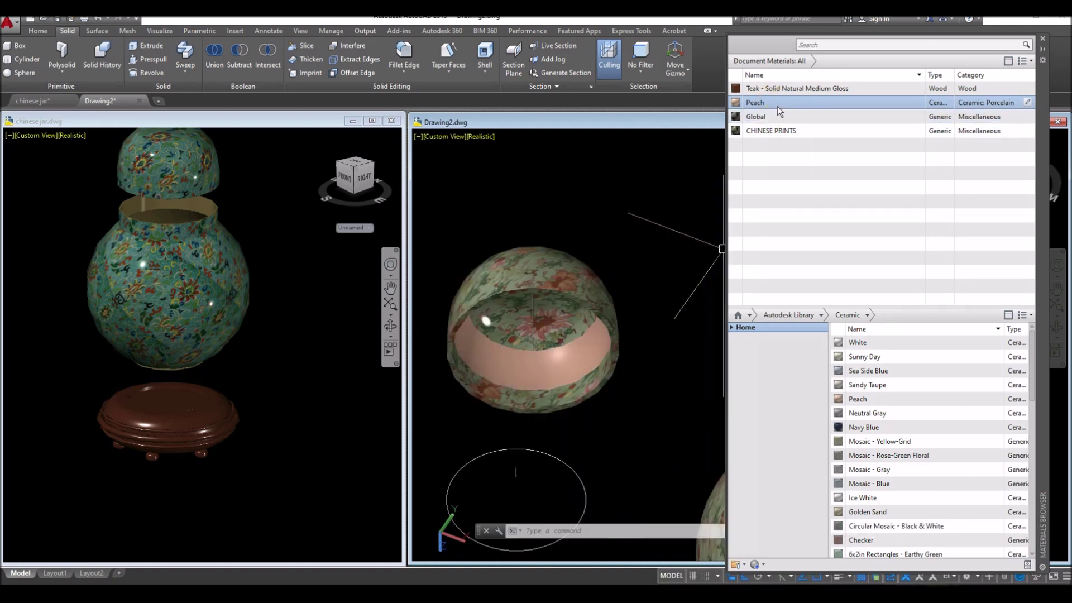
{"action": "left_click_drag", "start_coordinate": [590, 386], "coordinate": [578, 387]}
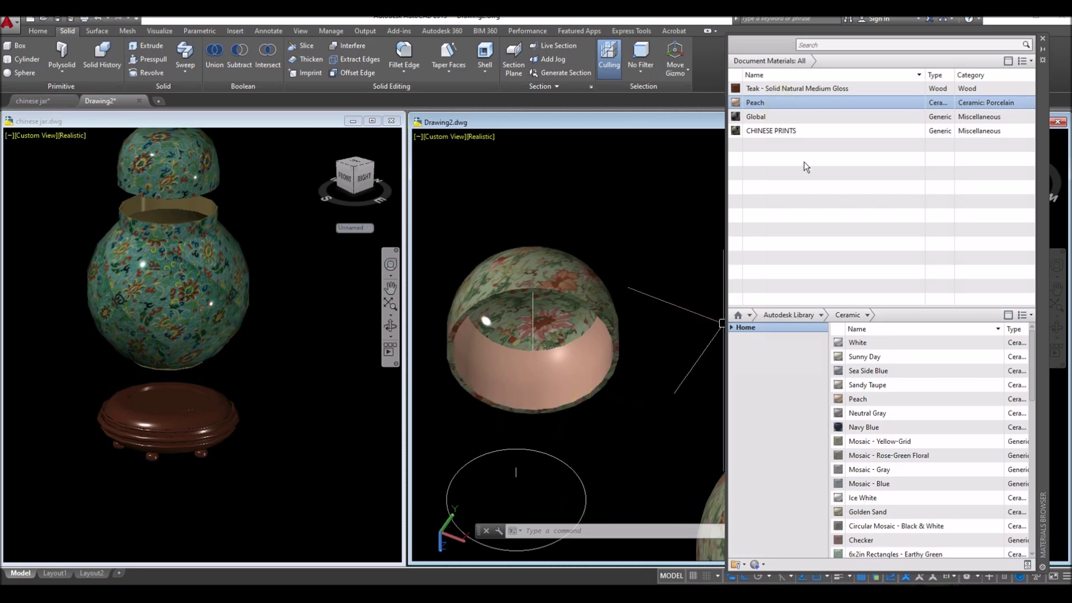
Apply the Peach material to the remaining domed faces inside the lid
{"action": "left_click_drag", "start_coordinate": [795, 103], "coordinate": [760, 150]}
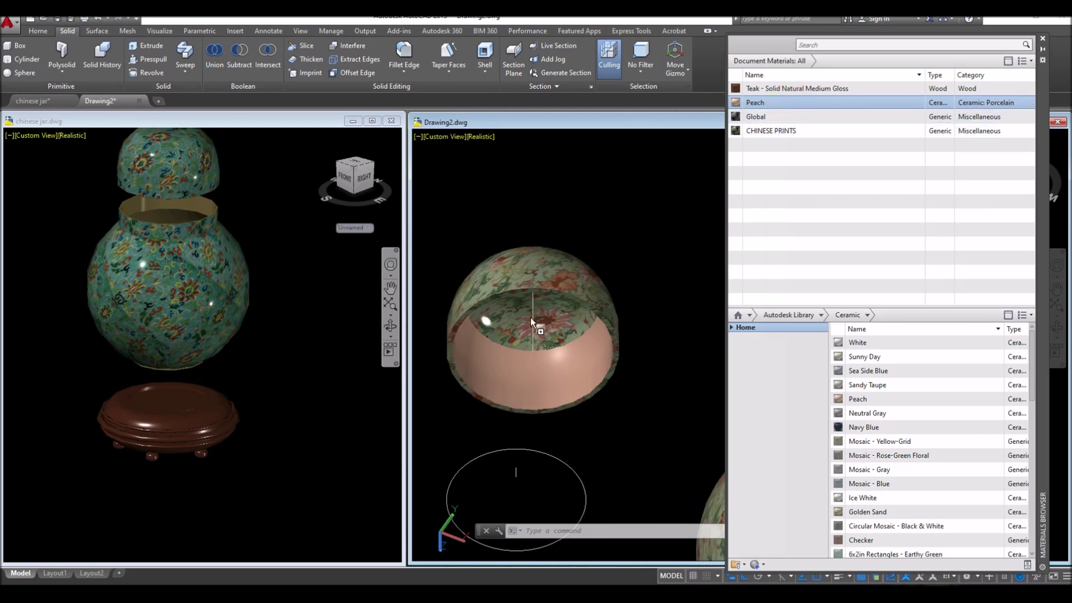
{"action": "left_click_drag", "start_coordinate": [529, 312], "coordinate": [541, 324]}
{"action": "middle_click_drag", "start_coordinate": [595, 282], "coordinate": [613, 228], "text": "shift"}
{"action": "left_click_drag", "start_coordinate": [757, 104], "coordinate": [649, 270]}
{"action": "left_click_drag", "start_coordinate": [544, 314], "coordinate": [544, 314]}
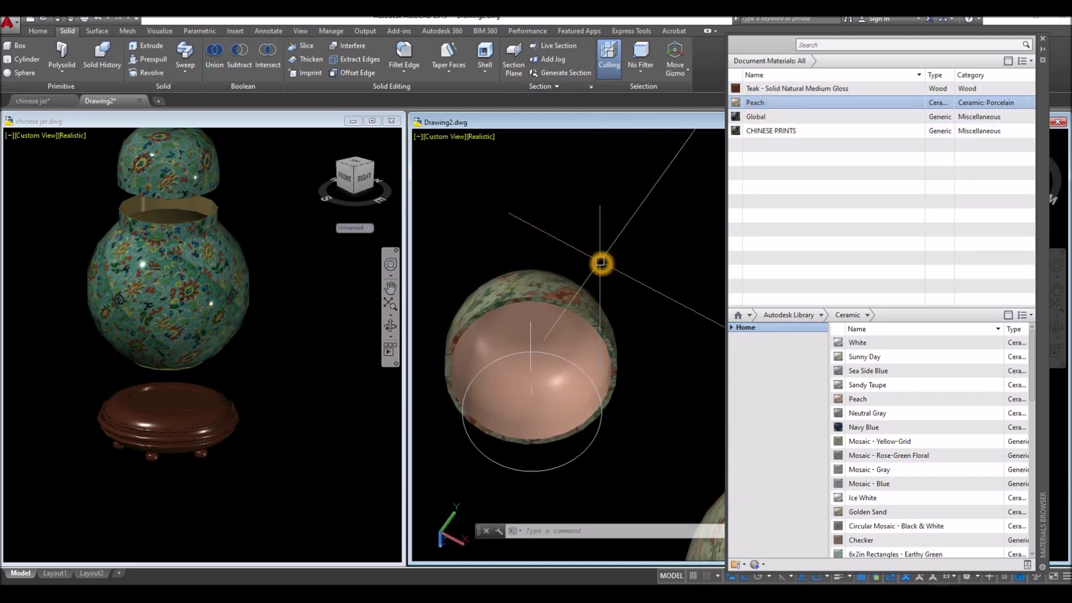
Apply the Peach material to the lid's bottom rim face
{"action": "scroll", "coordinate": [598, 269], "scroll_direction": "down", "scroll_amount": 4}
{"action": "scroll", "coordinate": [598, 280], "scroll_direction": "up", "scroll_amount": 5}
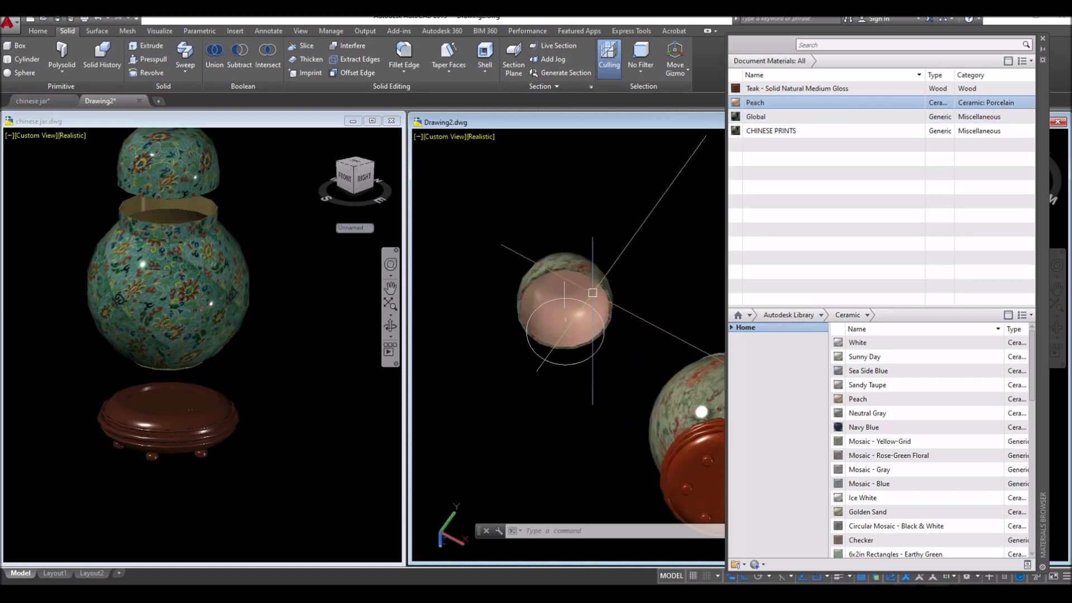
{"action": "left_click", "coordinate": [771, 104]}
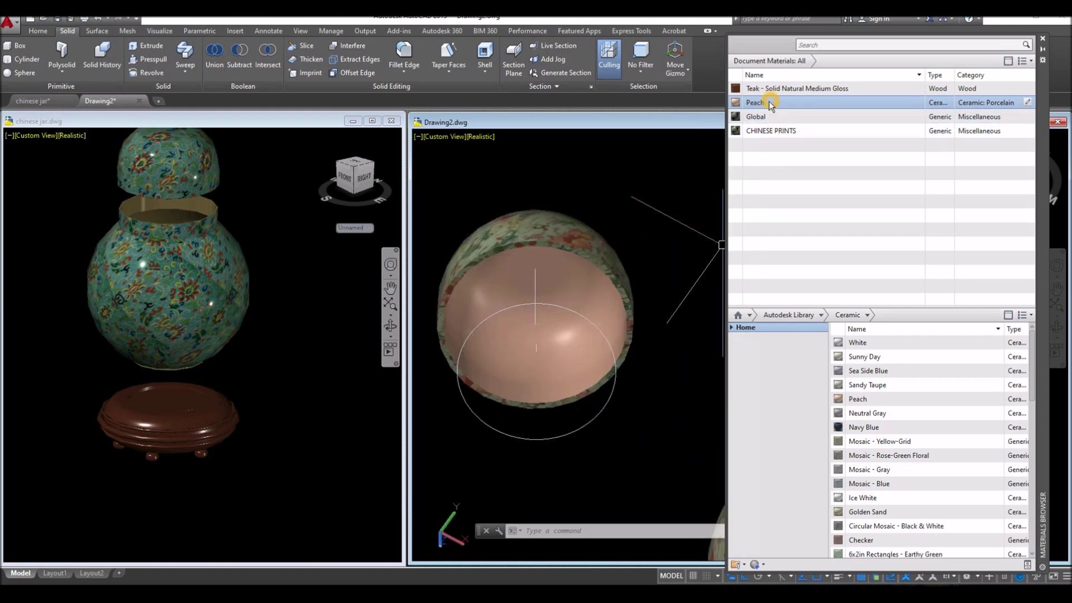
{"action": "left_click_drag", "start_coordinate": [605, 270], "coordinate": [605, 270]}
Delete the leftover construction circle and the two short construction lines beneath the lid
{"action": "left_click", "coordinate": [604, 407]}
{"action": "key", "text": "Escape"}
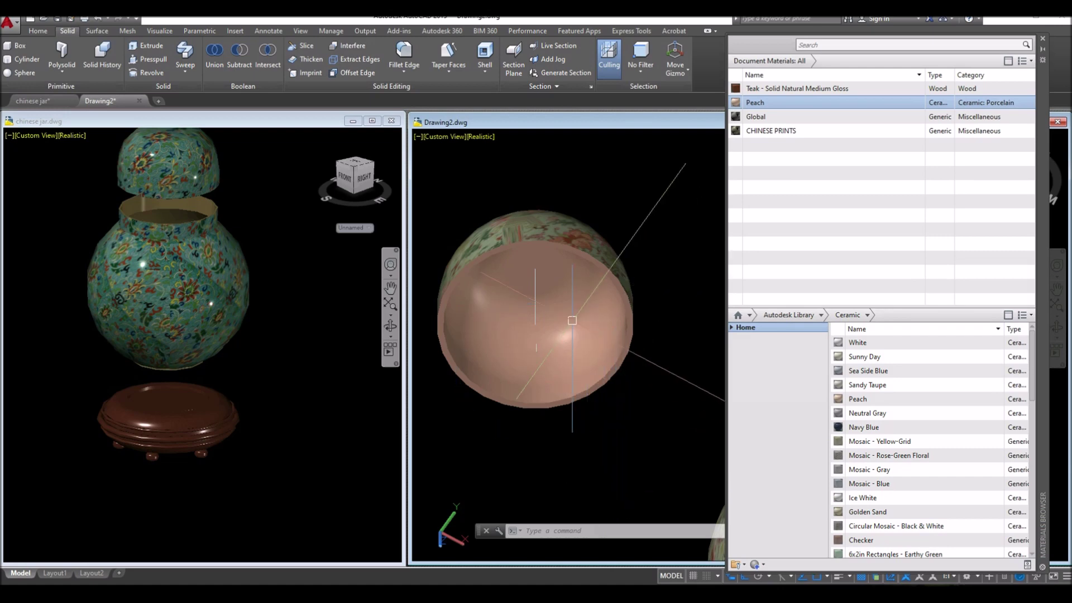
{"action": "left_click", "coordinate": [537, 308]}
{"action": "key", "text": "Delete"}
{"action": "left_click", "coordinate": [540, 347]}
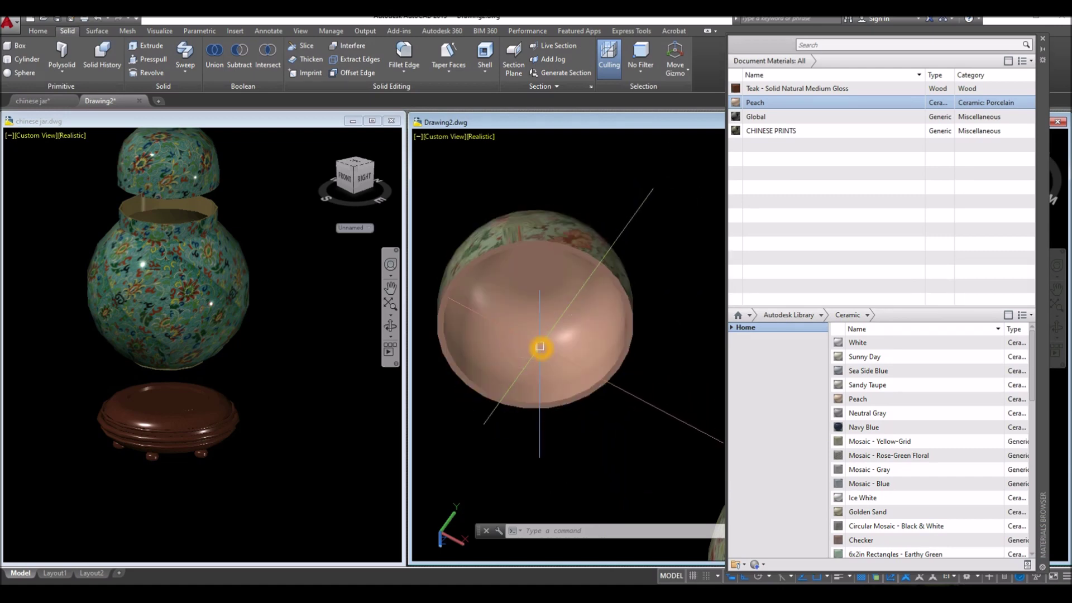
{"action": "key", "text": "Delete"}
Move the lid from its bottom centre point to the centre of the jar's neck opening
{"action": "scroll", "coordinate": [603, 324], "scroll_direction": "down", "scroll_amount": 6}
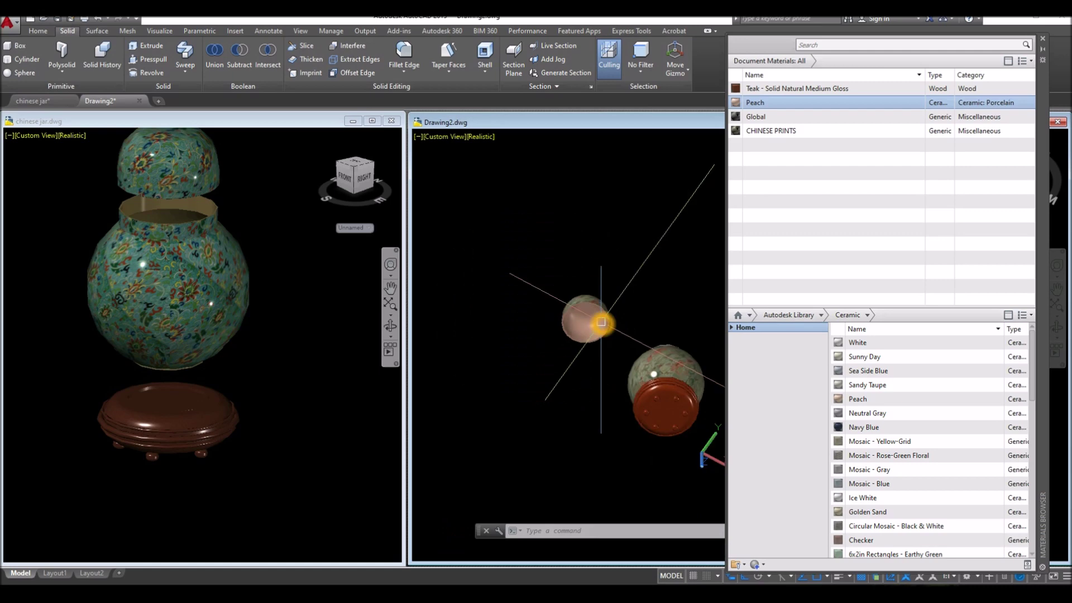
{"action": "middle_click_drag", "start_coordinate": [600, 335], "coordinate": [584, 285], "text": "shift"}
{"action": "scroll", "coordinate": [591, 303], "scroll_direction": "up", "scroll_amount": 3}
{"action": "scroll", "coordinate": [594, 327], "scroll_direction": "down", "scroll_amount": 2}
{"action": "middle_click_drag", "start_coordinate": [593, 327], "coordinate": [517, 262]}
{"action": "left_click", "coordinate": [527, 307]}
{"action": "right_click", "coordinate": [592, 205]}
{"action": "left_click", "coordinate": [621, 289]}
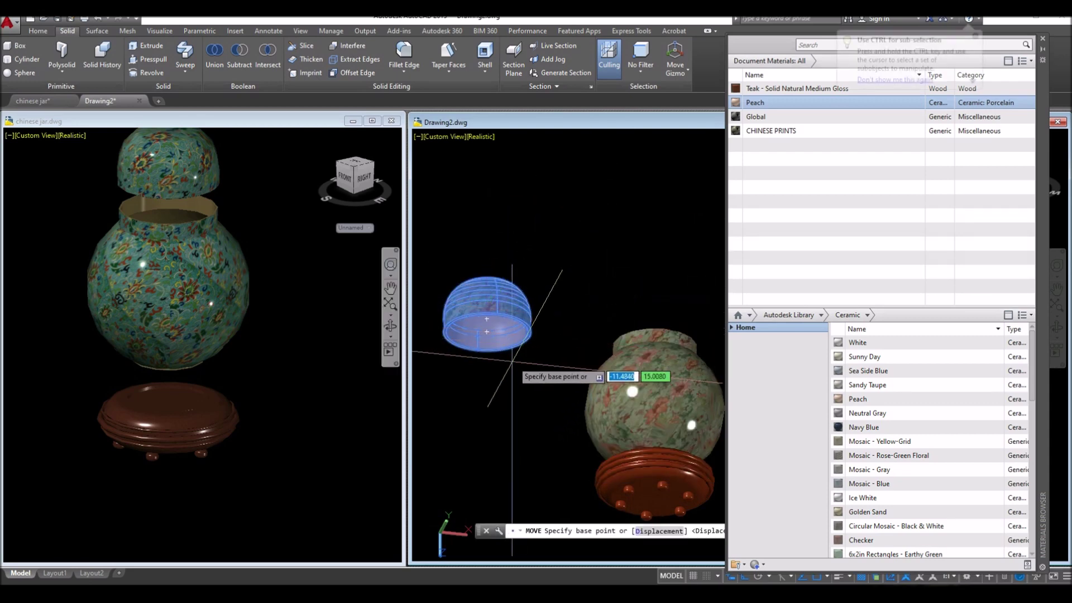
{"action": "left_click", "coordinate": [487, 331]}
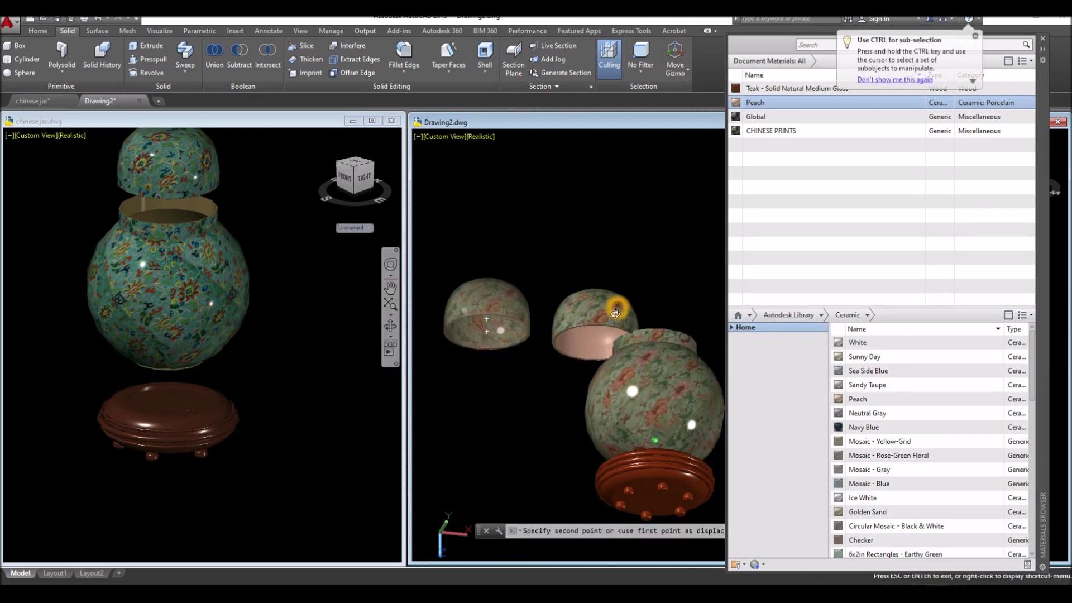
{"action": "scroll", "coordinate": [694, 317], "scroll_direction": "up", "scroll_amount": 3}
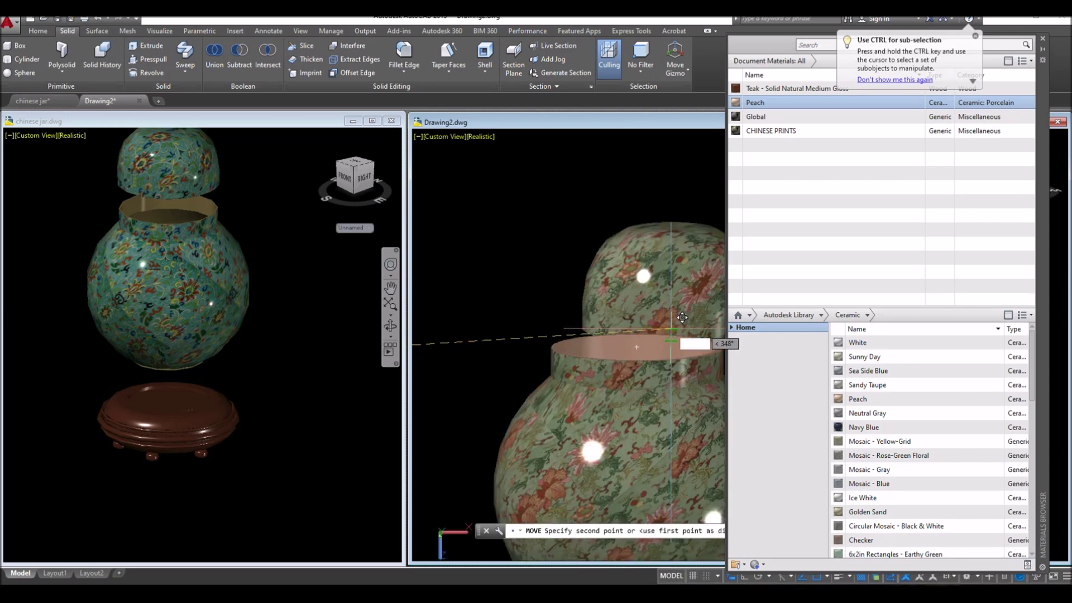
{"action": "left_click", "coordinate": [641, 349]}
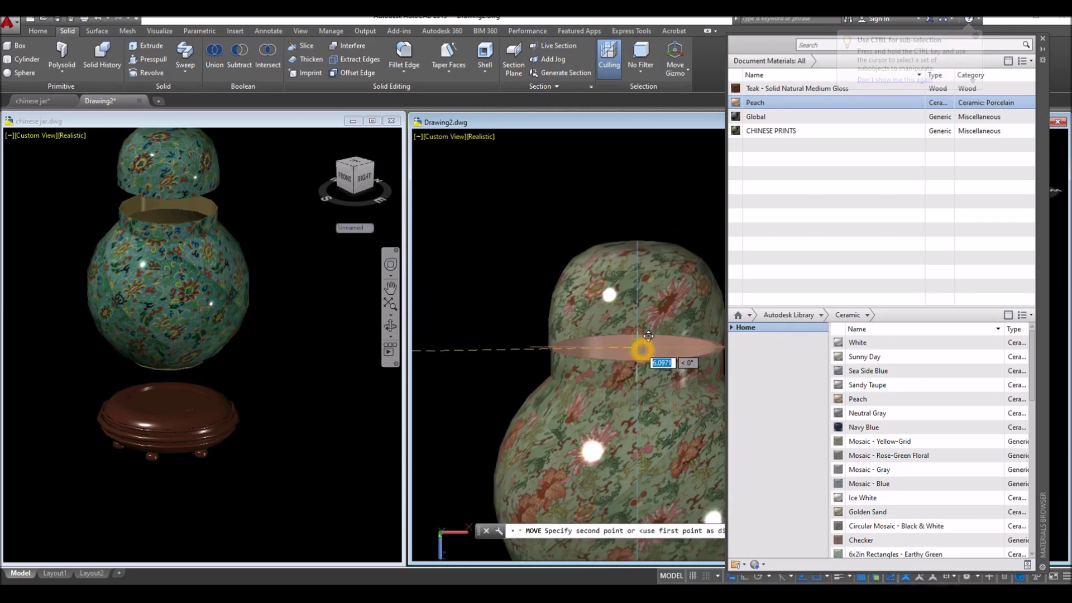
{"action": "middle_click_drag", "start_coordinate": [633, 319], "coordinate": [587, 284]}
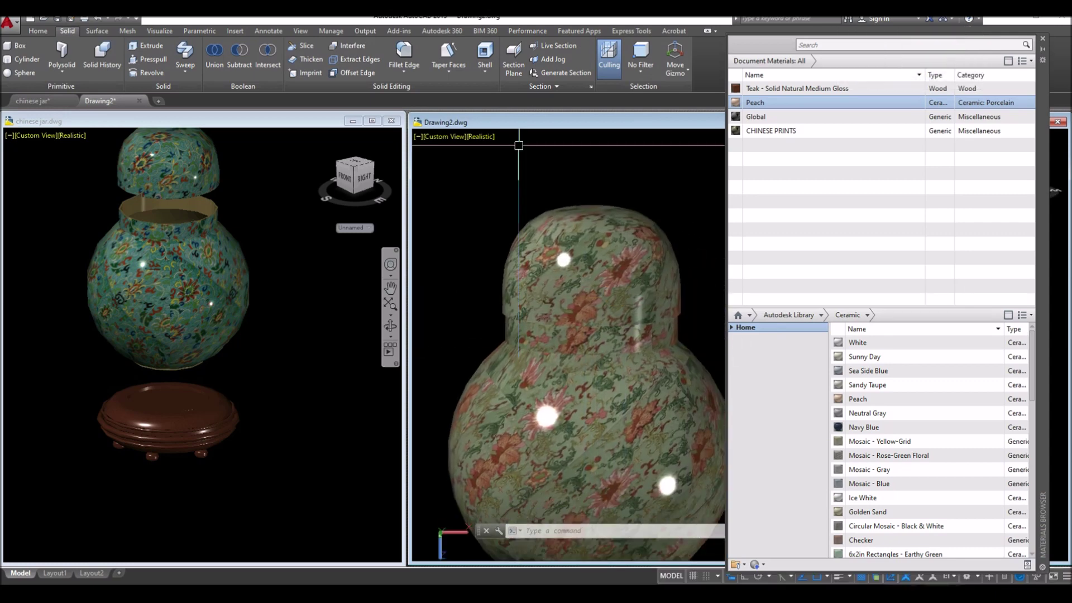
Move the lid slightly straight down over the jar's neck with Ortho turned on
{"action": "left_click", "coordinate": [663, 271]}
{"action": "right_click", "coordinate": [672, 167]}
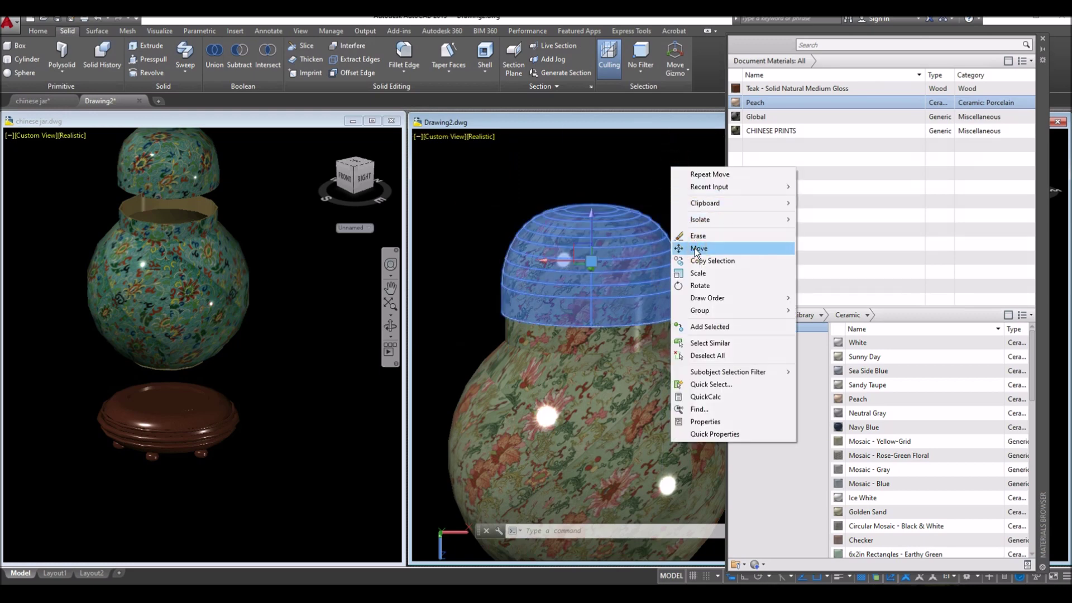
{"action": "left_click", "coordinate": [696, 249]}
{"action": "left_click", "coordinate": [693, 217]}
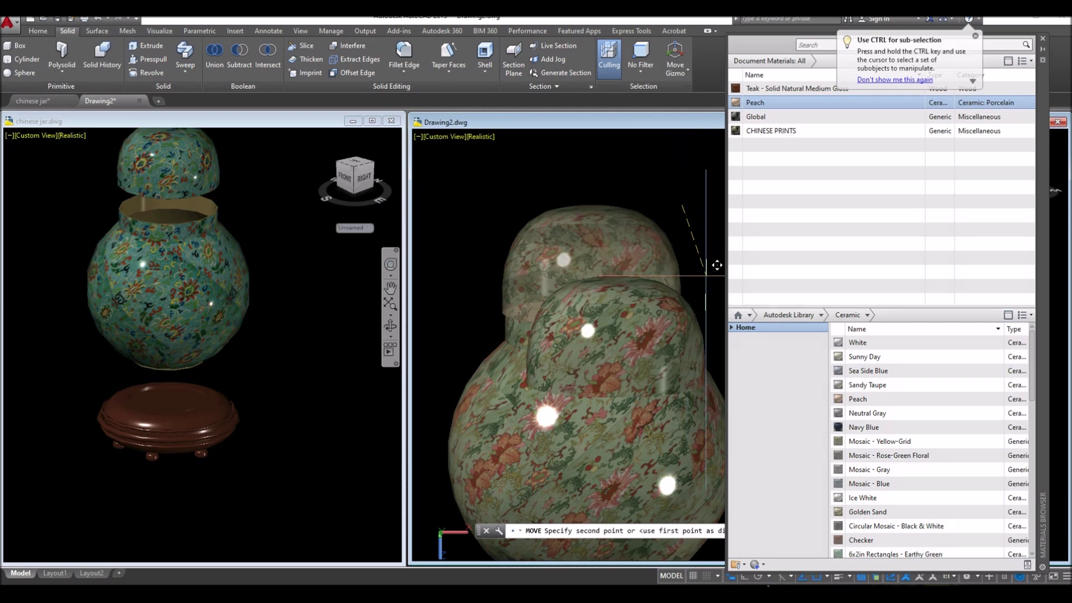
{"action": "left_click", "coordinate": [748, 580]}
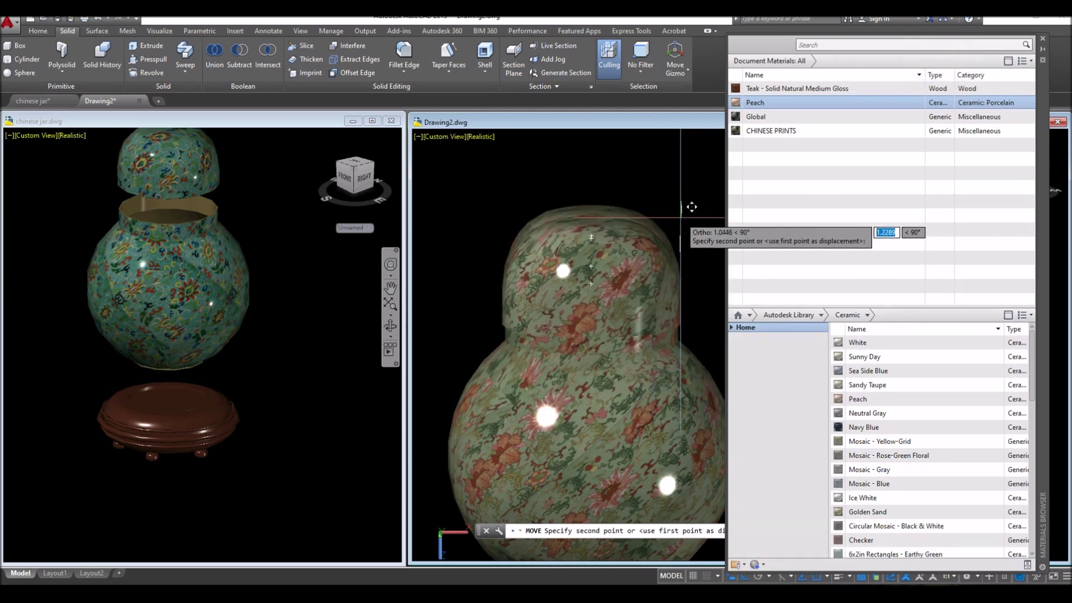
{"action": "left_click", "coordinate": [682, 224]}
Close the materials browser and round the lid's lower outer rim edge with Fillet Edge, entering a fillet radius first
{"action": "middle_click_drag", "start_coordinate": [653, 299], "coordinate": [663, 234], "text": "shift"}
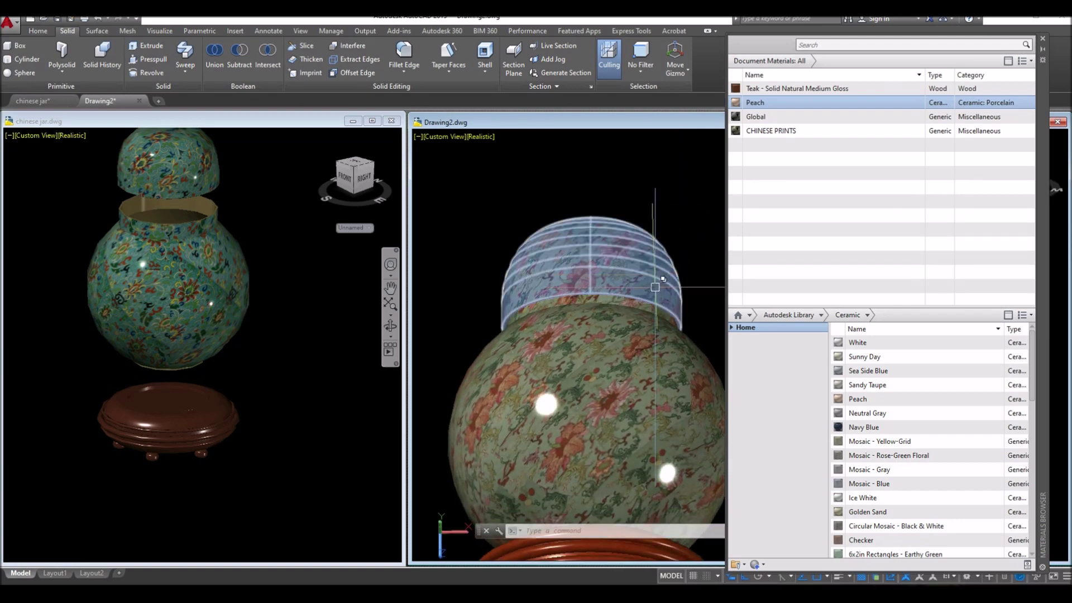
{"action": "scroll", "coordinate": [656, 288], "scroll_direction": "up", "scroll_amount": 3}
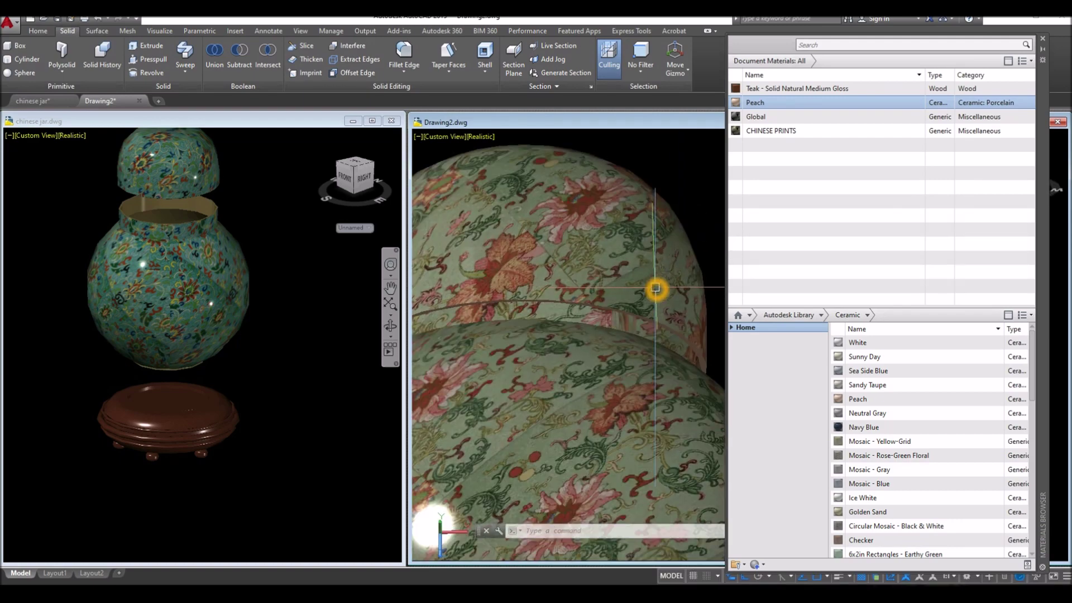
{"action": "left_click", "coordinate": [1042, 40]}
{"action": "left_click", "coordinate": [403, 54]}
{"action": "right_click", "coordinate": [759, 265]}
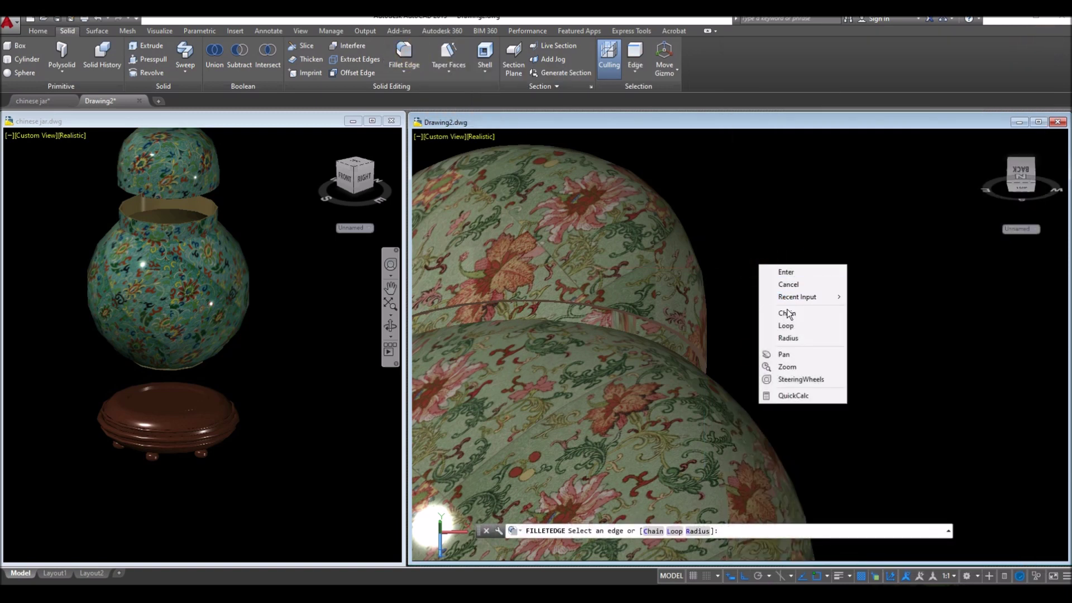
{"action": "left_click", "coordinate": [801, 339]}
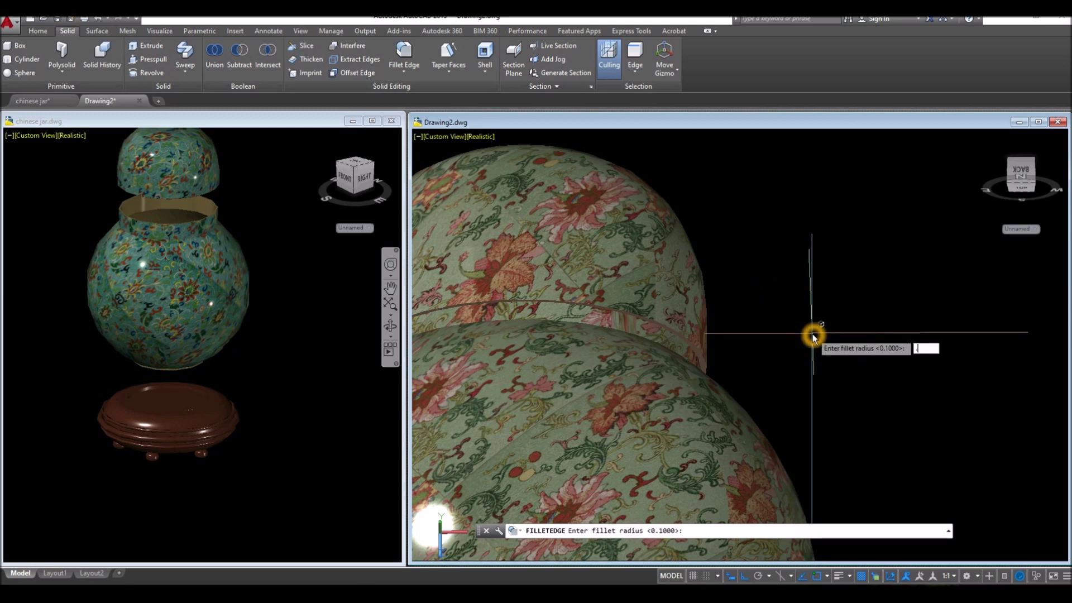
{"action": "key", "text": "Return"}
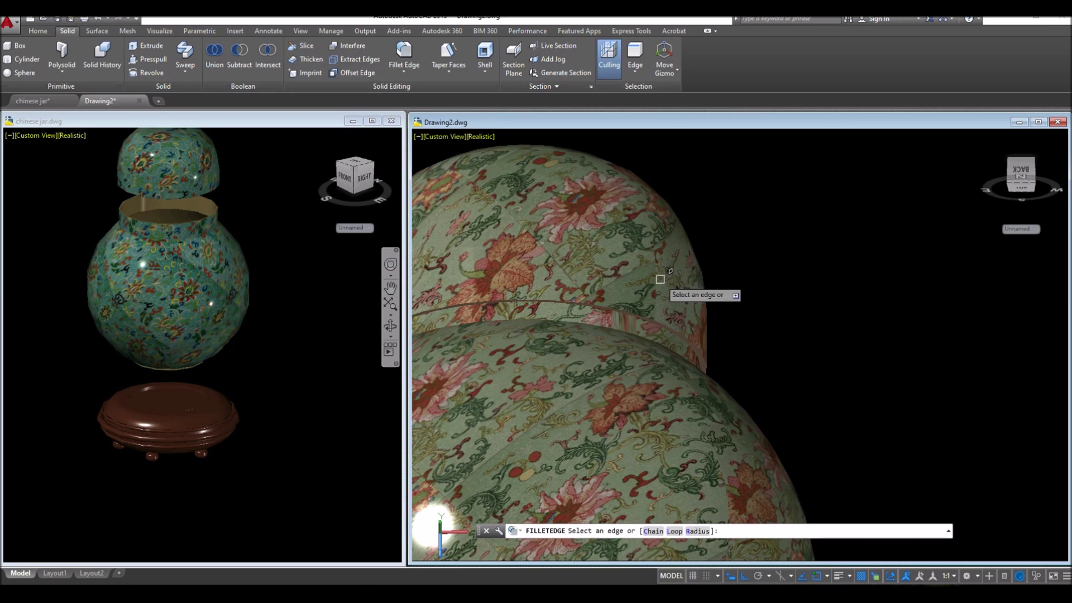
{"action": "scroll", "coordinate": [717, 364], "scroll_direction": "up", "scroll_amount": 4}
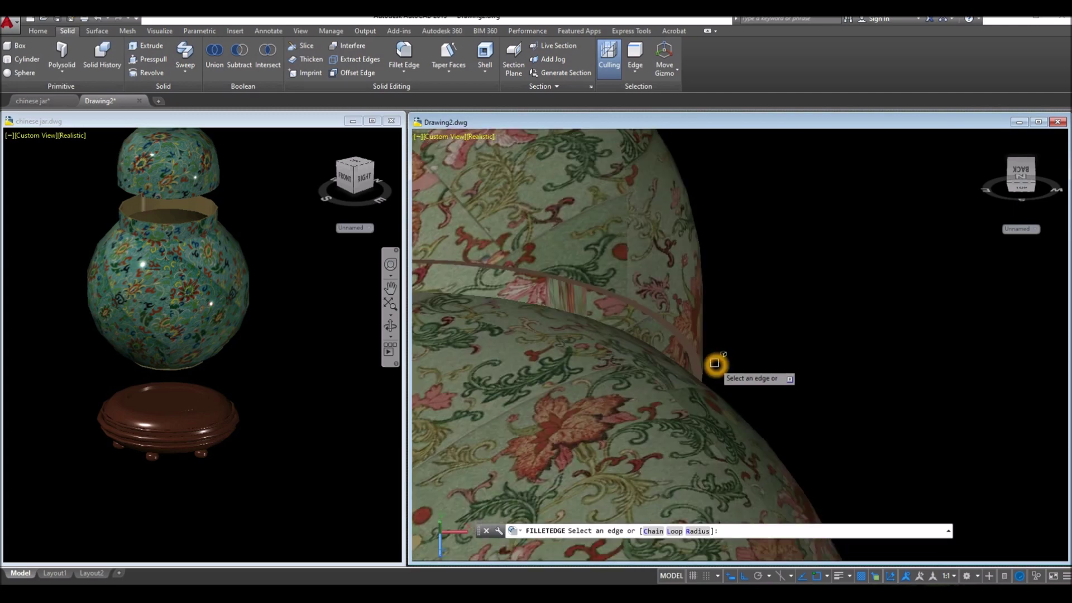
{"action": "left_click", "coordinate": [702, 364]}
{"action": "right_click", "coordinate": [758, 323]}
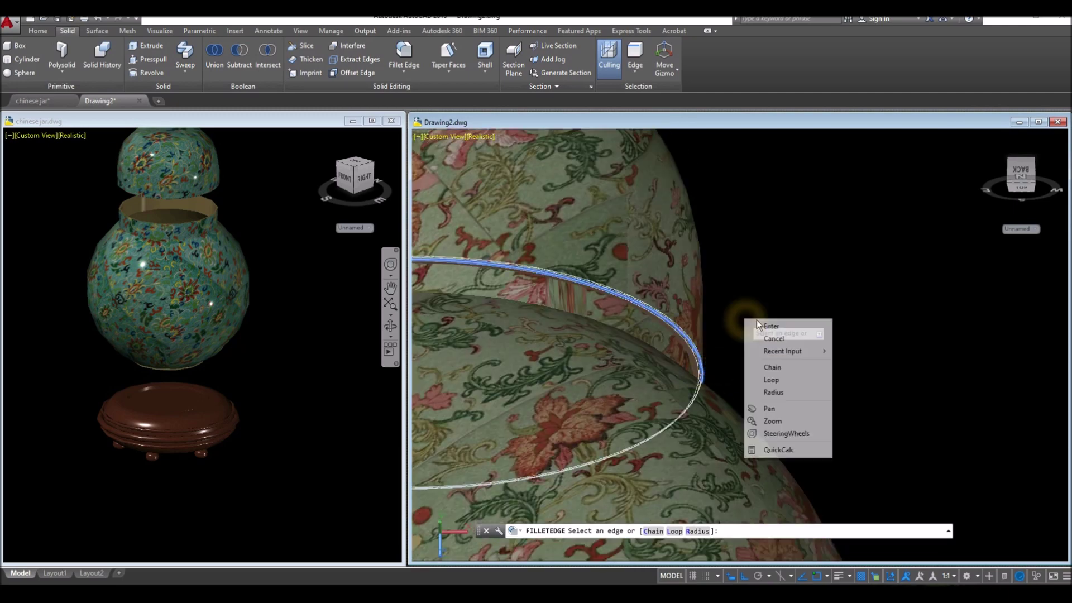
{"action": "left_click", "coordinate": [761, 325]}
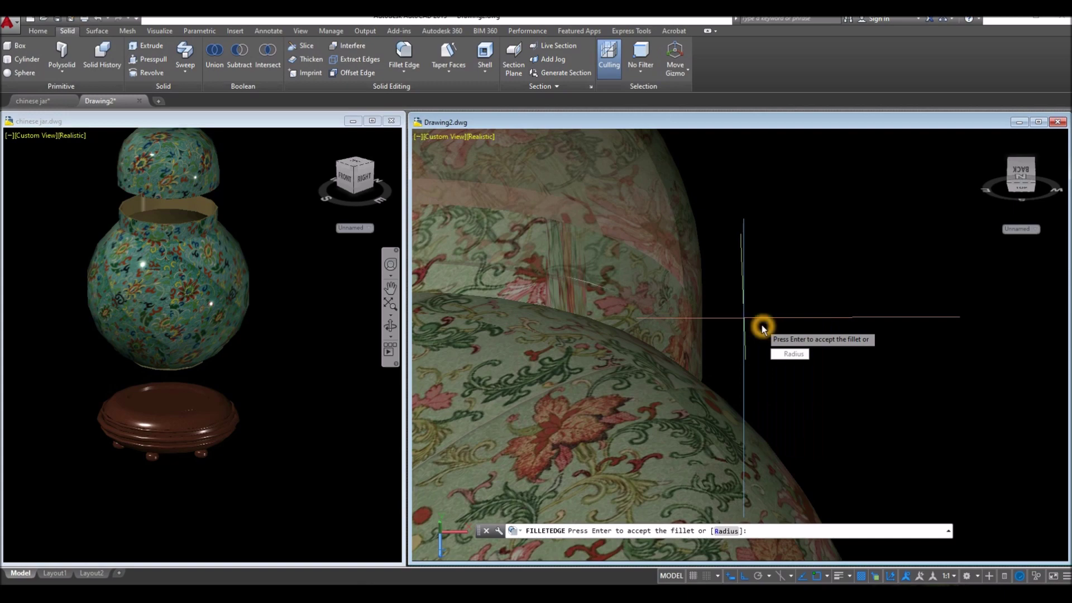
{"action": "right_click", "coordinate": [763, 330]}
{"action": "left_click", "coordinate": [793, 337]}
Fillet the edge where the jar's neck meets its round body, just below the lid, using the same radius
{"action": "scroll", "coordinate": [769, 328], "scroll_direction": "down", "scroll_amount": 4}
{"action": "middle_click_drag", "start_coordinate": [770, 328], "coordinate": [737, 310], "text": "shift"}
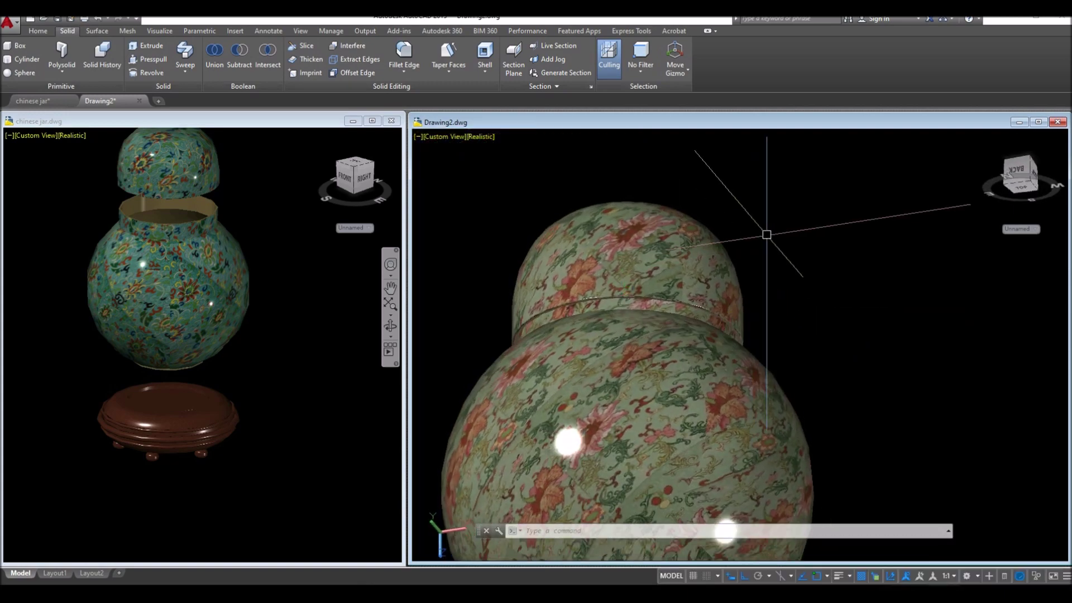
{"action": "right_click", "coordinate": [760, 238]}
{"action": "left_click", "coordinate": [786, 240]}
{"action": "middle_click_drag", "start_coordinate": [786, 249], "coordinate": [785, 308], "text": "shift"}
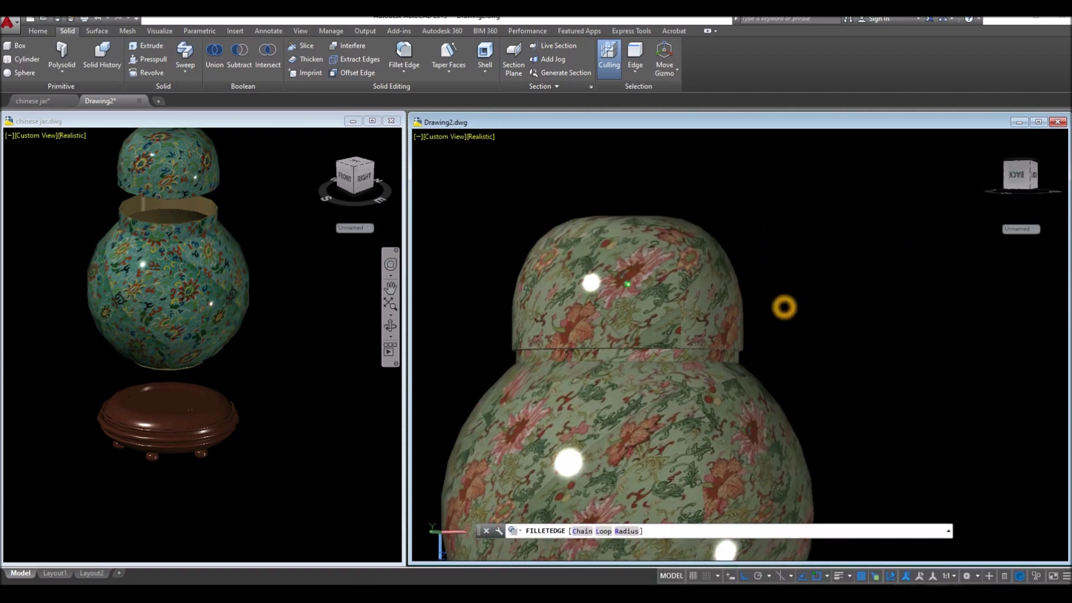
{"action": "left_click", "coordinate": [749, 355]}
{"action": "right_click", "coordinate": [796, 315]}
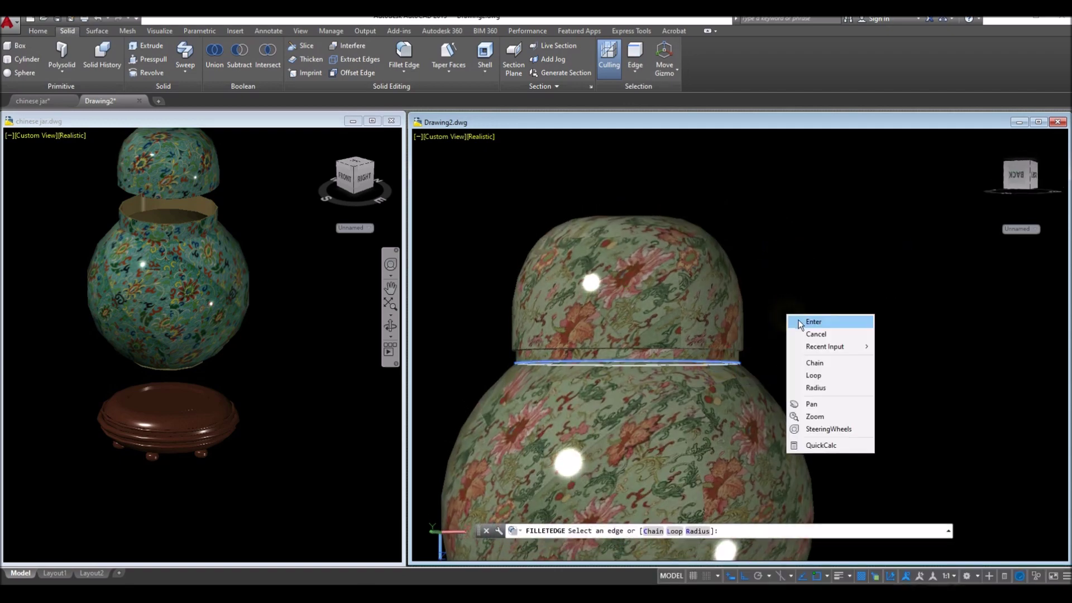
{"action": "left_click", "coordinate": [804, 319]}
{"action": "right_click", "coordinate": [811, 325]}
{"action": "left_click", "coordinate": [820, 331]}
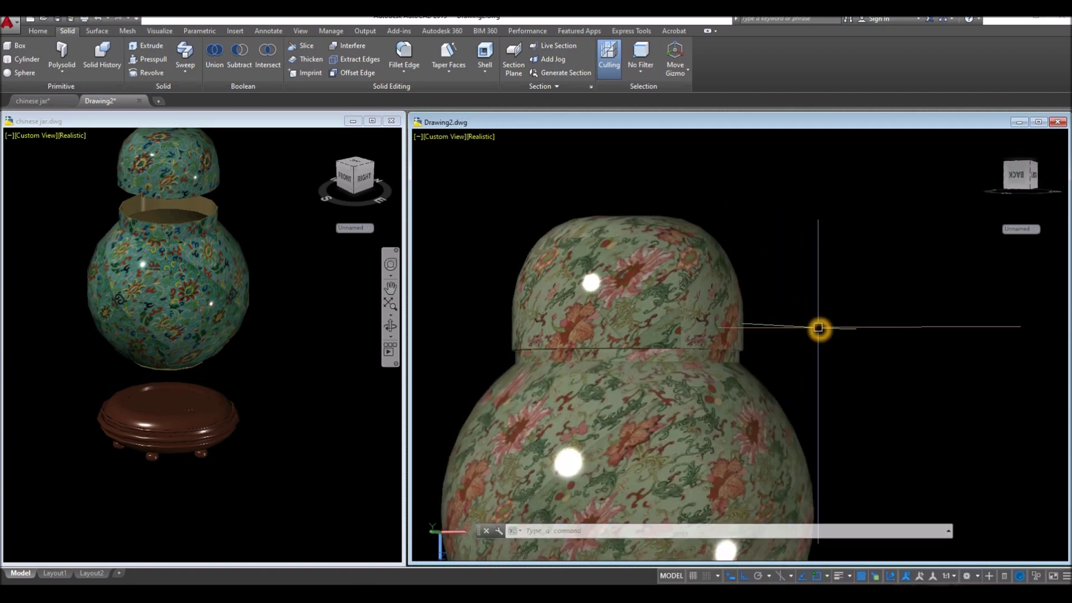
Examine the assembled jar with its lid and teak stand, both close up and as a whole
{"action": "scroll", "coordinate": [819, 328], "scroll_direction": "down", "scroll_amount": 5}
{"action": "middle_click_drag", "start_coordinate": [773, 268], "coordinate": [778, 305], "text": "shift"}
{"action": "scroll", "coordinate": [781, 490], "scroll_direction": "up", "scroll_amount": 8}
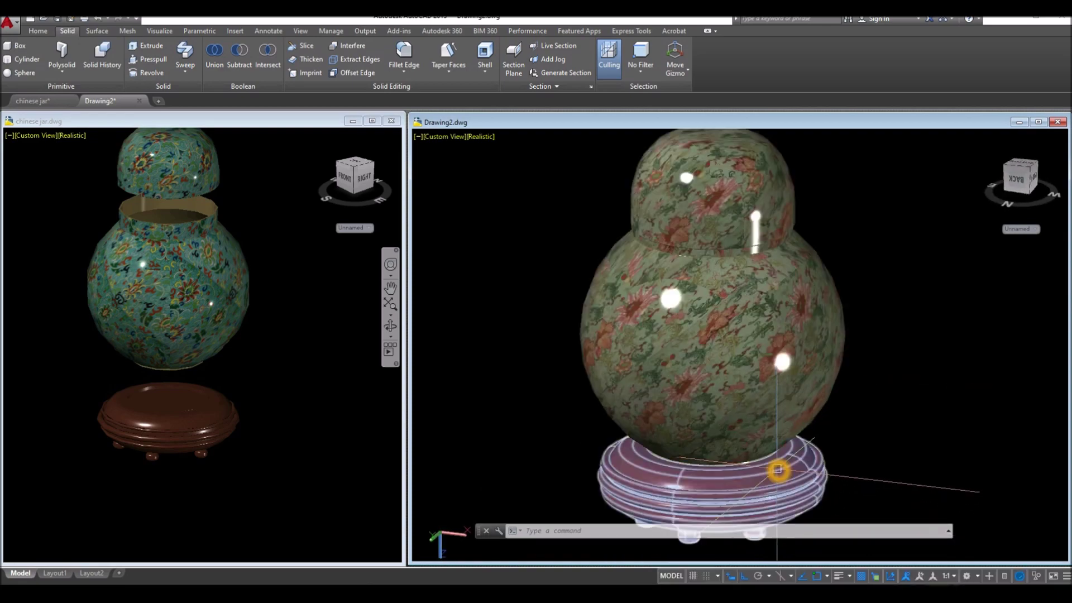
{"action": "scroll", "coordinate": [777, 455], "scroll_direction": "down", "scroll_amount": 4}
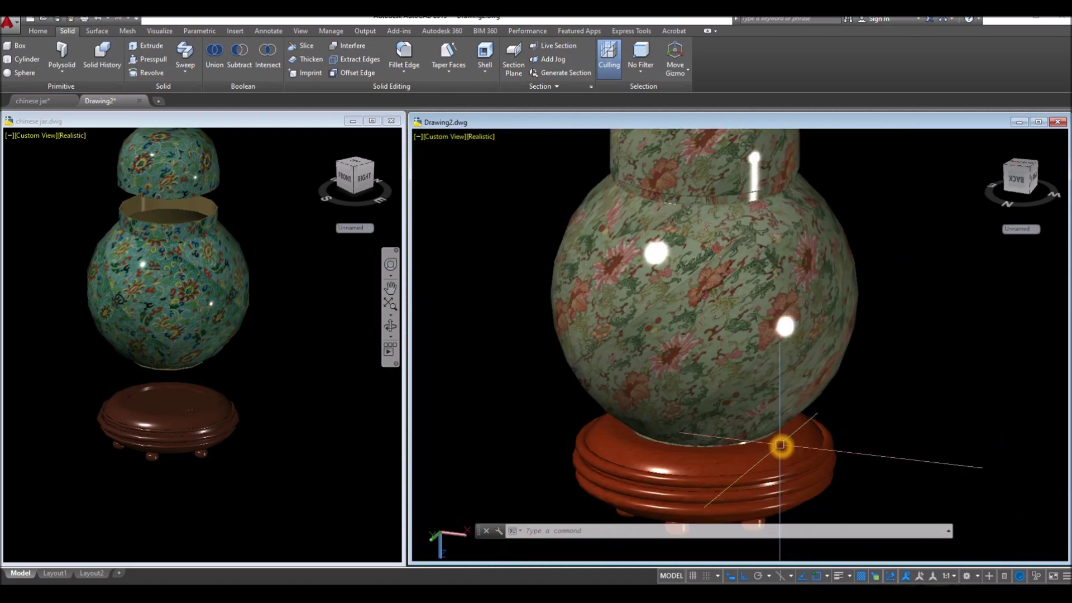
{"action": "scroll", "coordinate": [780, 440], "scroll_direction": "down", "scroll_amount": 5}
{"action": "middle_click_drag", "start_coordinate": [781, 440], "coordinate": [745, 433], "text": "shift"}
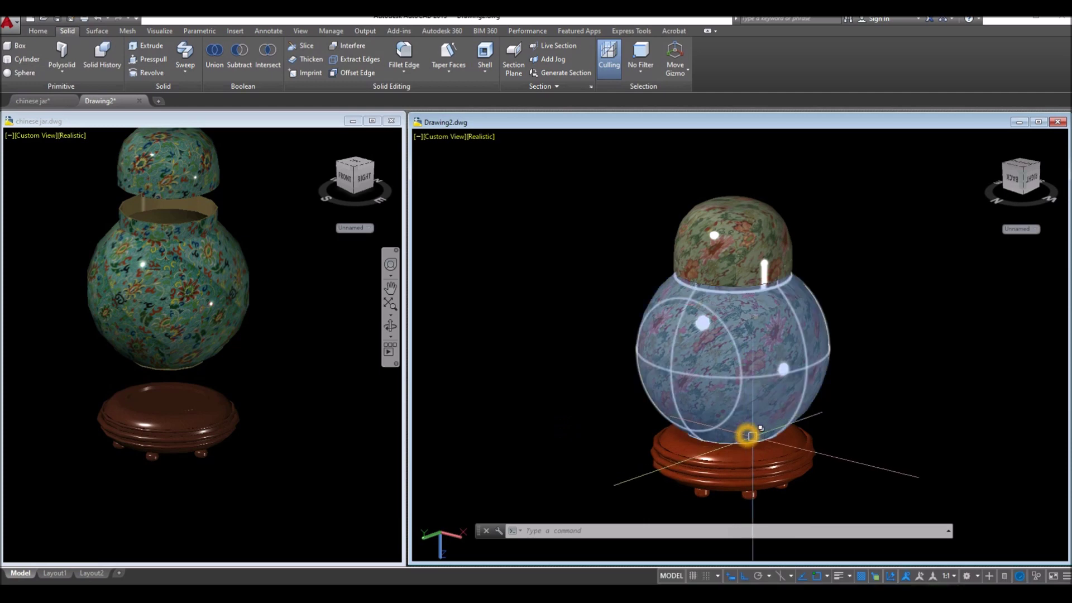